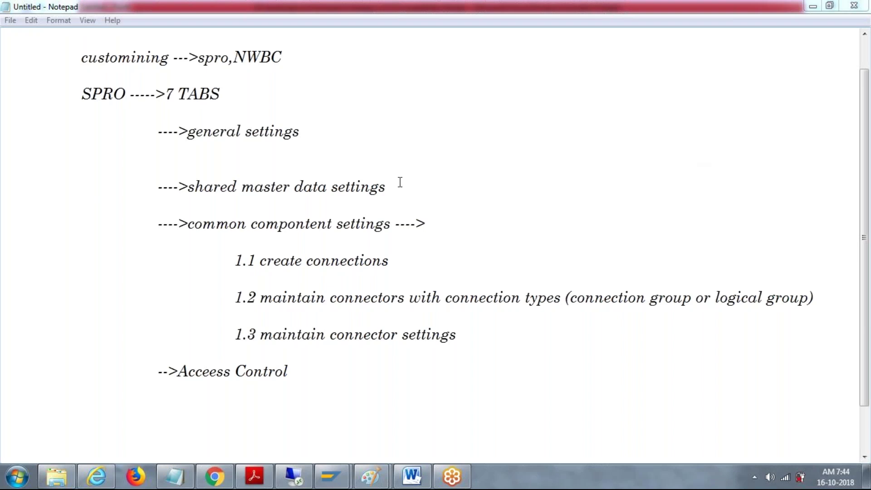
key(alt+Tab)
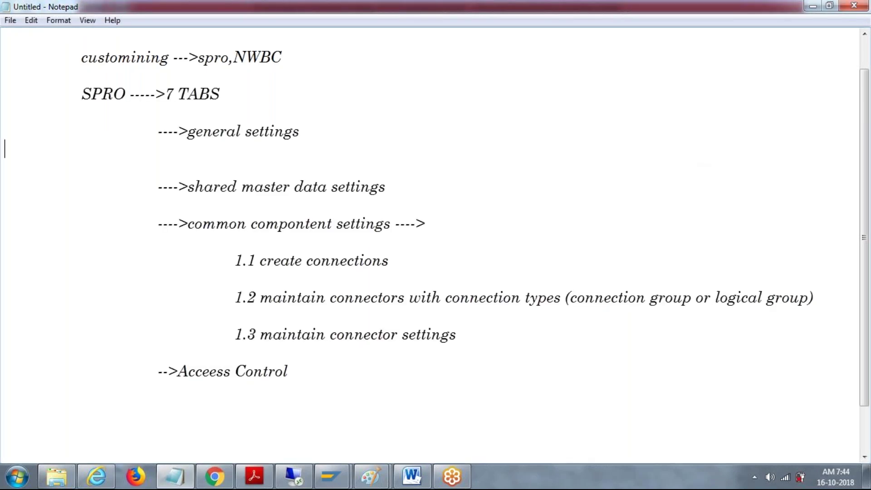
key(Return)
key(Tab)
key(Tab)
key(Tab)
text(NW)
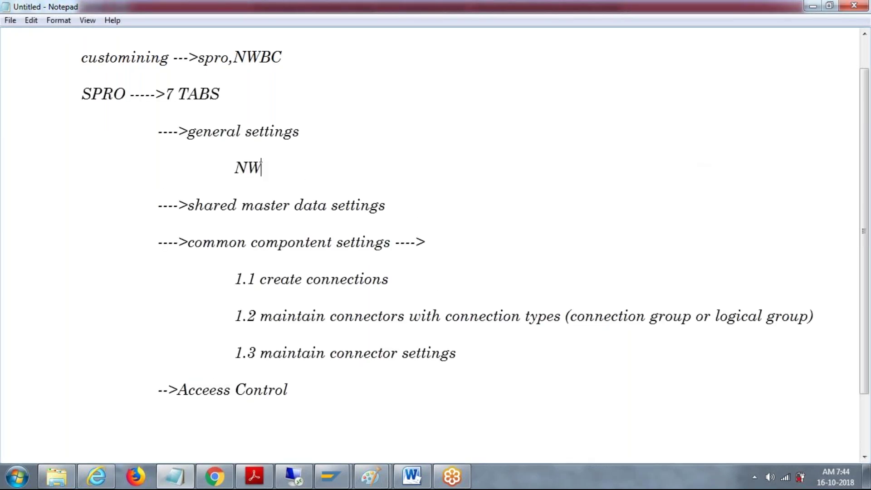
text(BC)
key(BackSpace)
key(BackSpace)
key(BackSpace)
key(BackSpace)
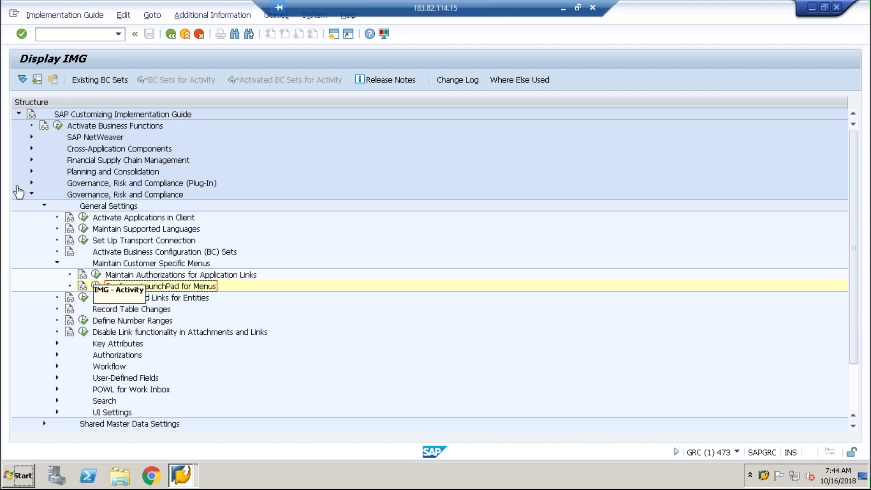
- Open the Configure LaunchPad for Menus activity under Maintain Customer Specific Menus in the GRC general settings
click(57, 263)
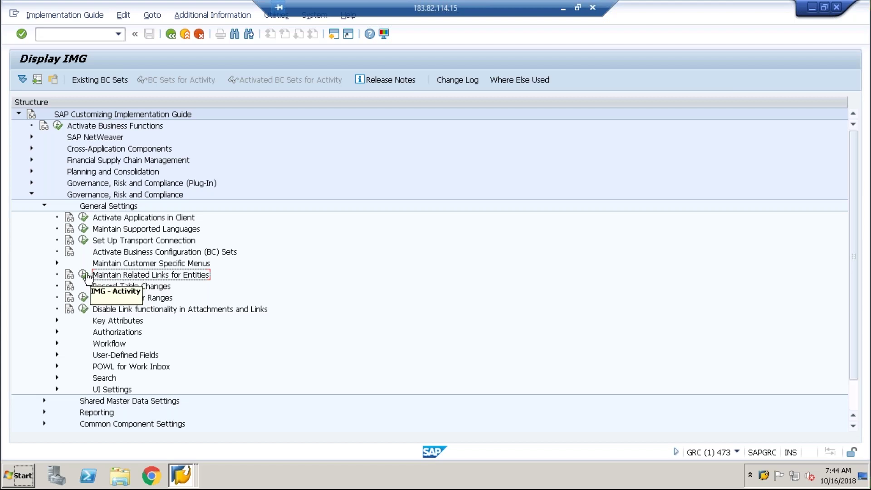
click(58, 263)
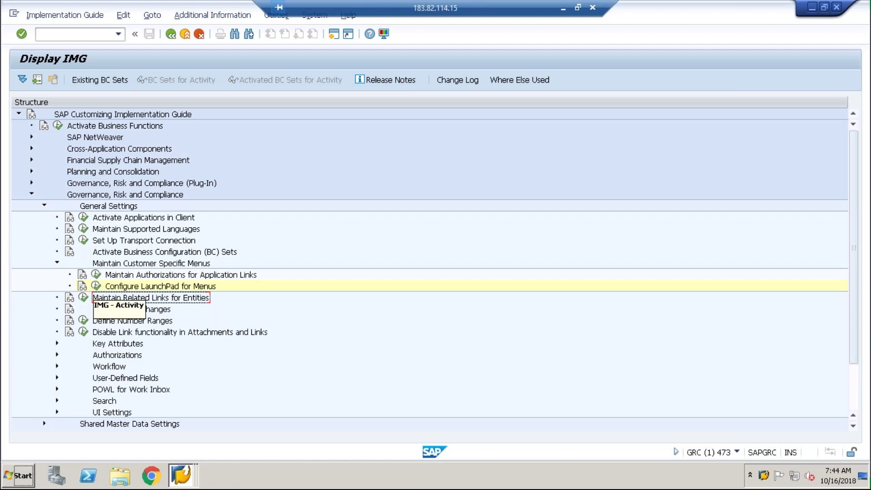
click(97, 286)
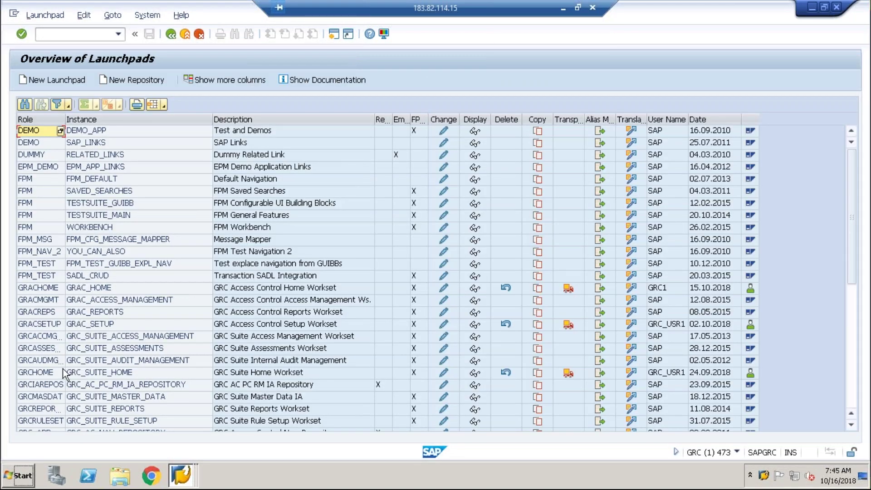
- Open the GRACSETUP launchpad, instance GRAC_SETUP, in change mode
click(37, 324)
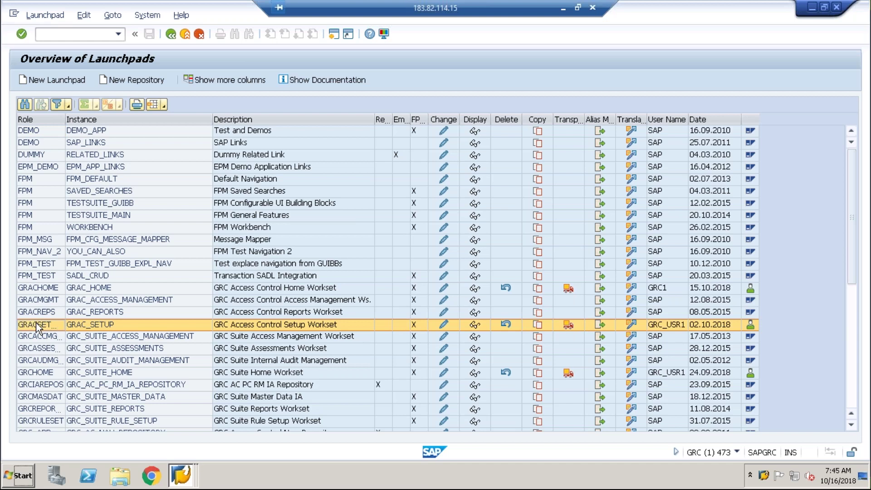
double_click(37, 324)
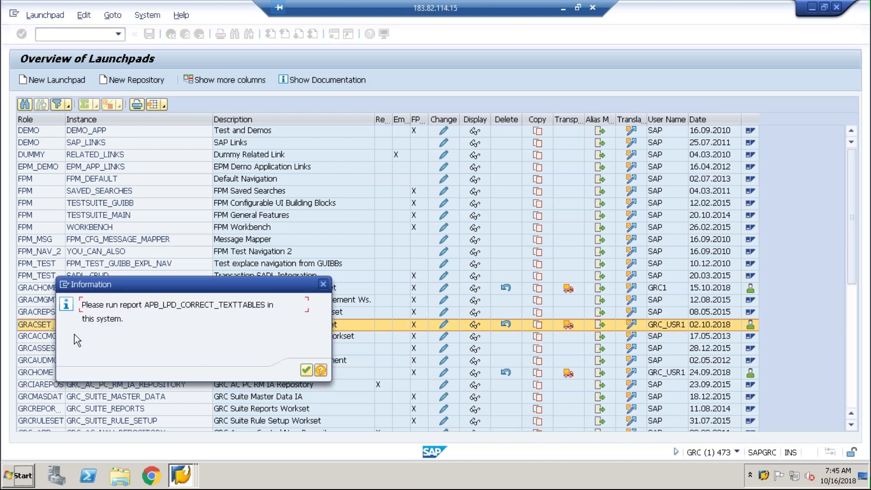
click(305, 369)
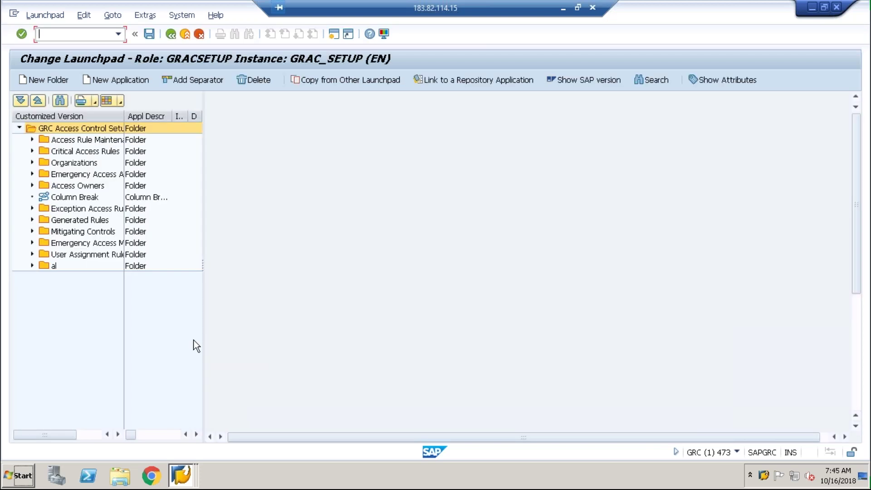
- View the Access Rule Maintenance folder's details with a wider Customized Version column, and return to the launchpad overview
click(85, 140)
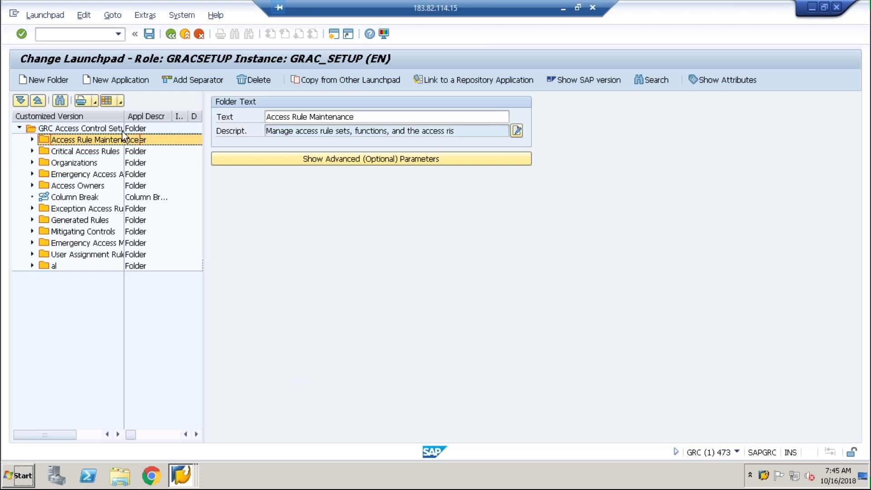
drag(124, 115, 142, 114)
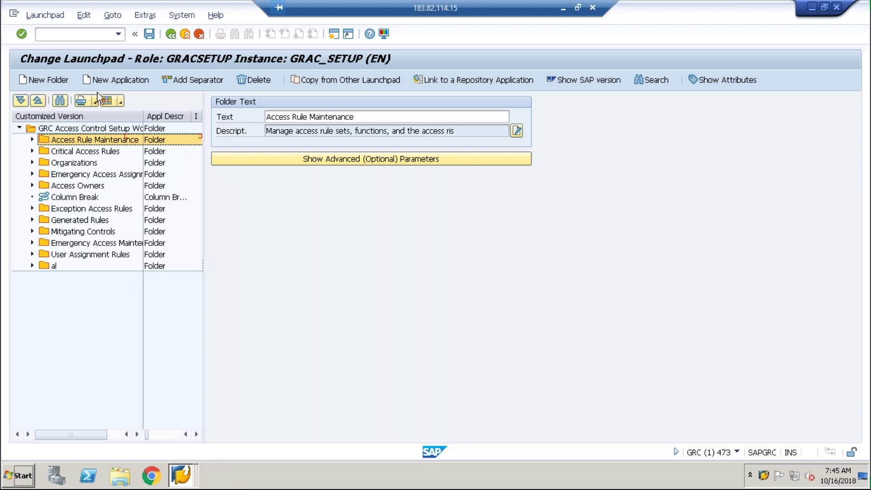
click(170, 35)
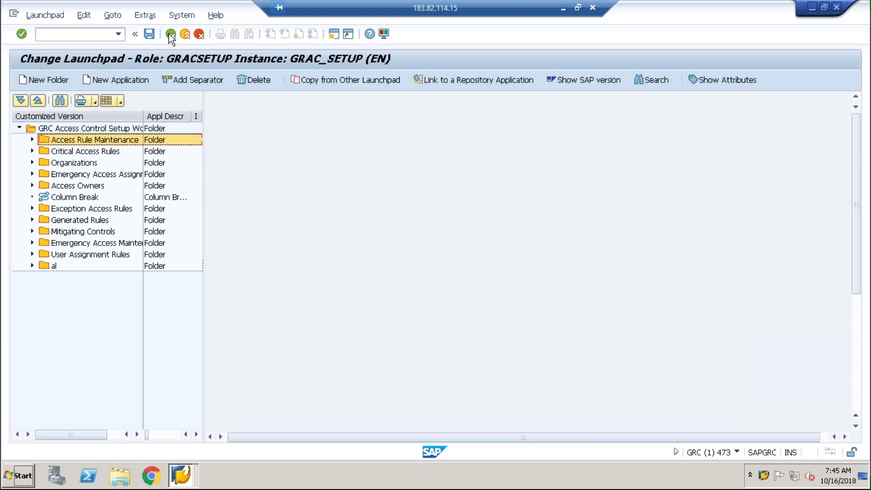
click(170, 35)
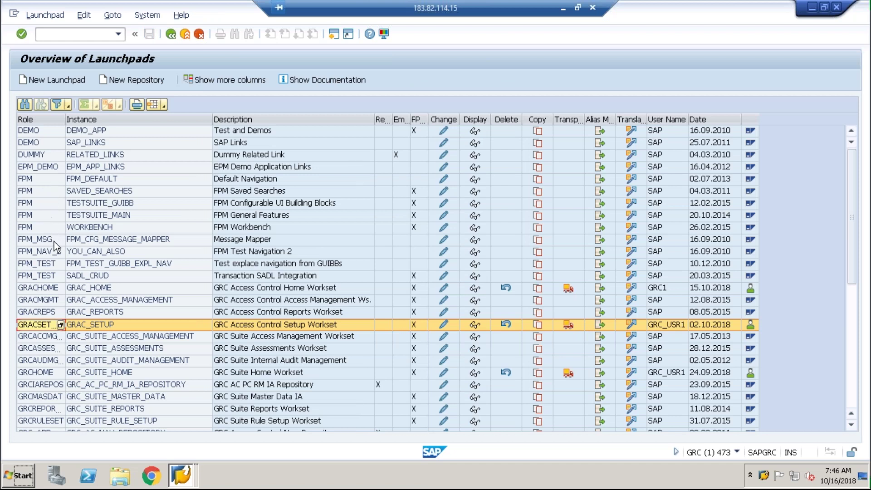
- Open the GRACHOME launchpad, instance GRAC_HOME, and expand the last folder in its customized structure
click(44, 285)
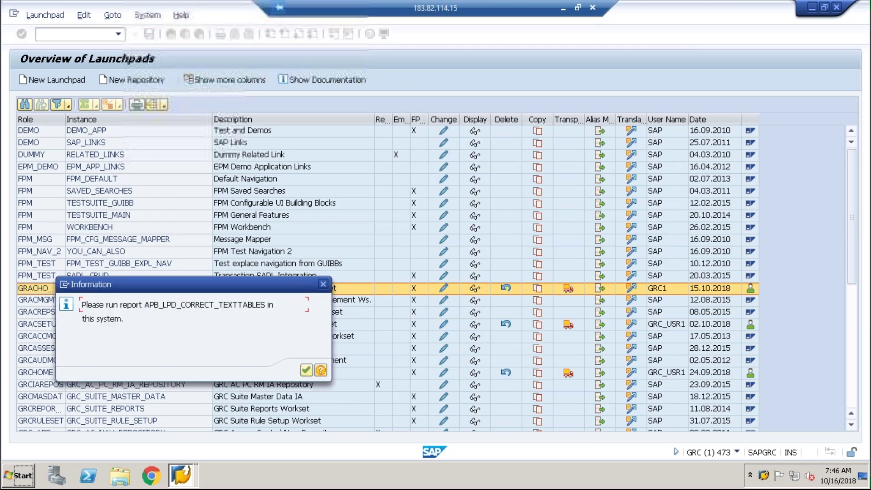
key(Return)
click(30, 220)
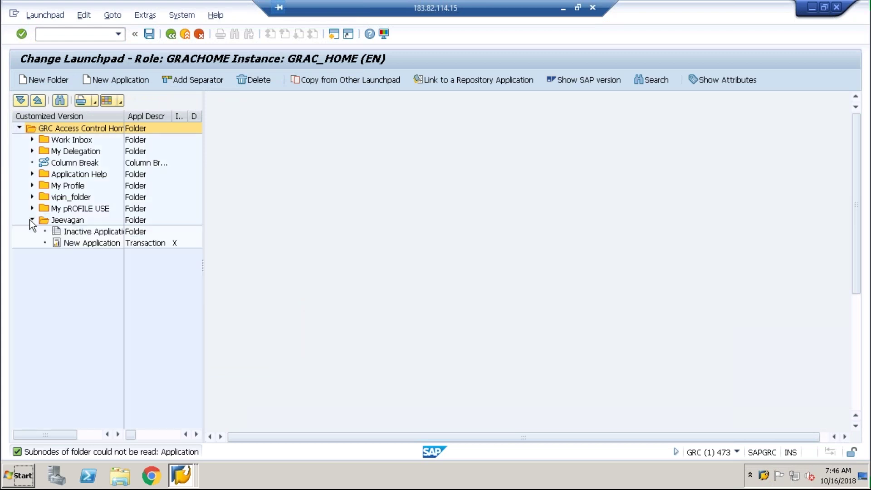
- Examine the last folder's advanced parameters and the link details of its New Application transaction entry
click(68, 221)
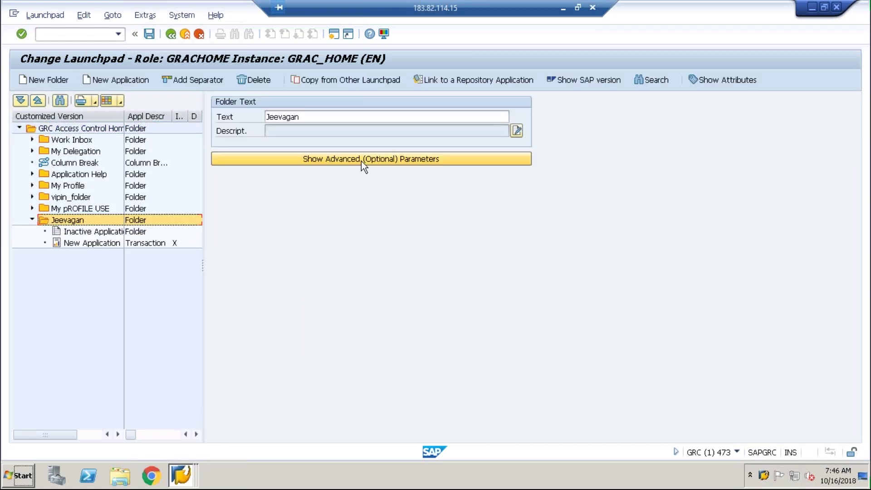
click(363, 159)
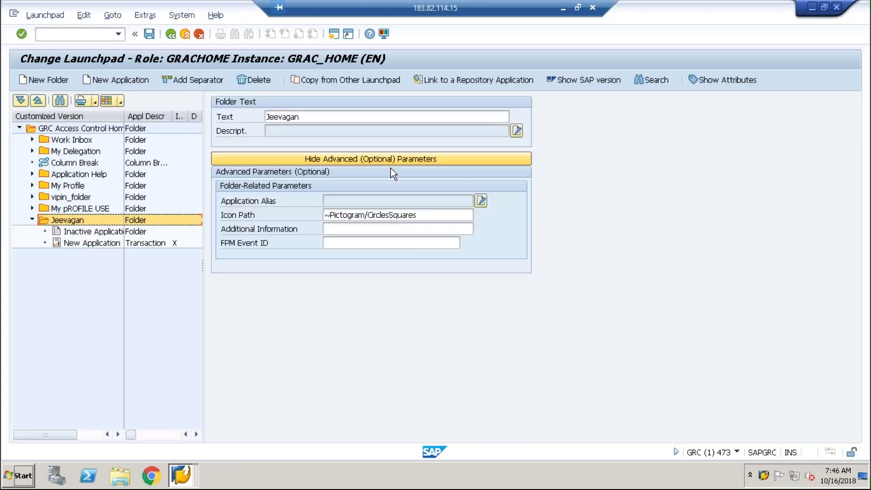
click(77, 237)
click(80, 245)
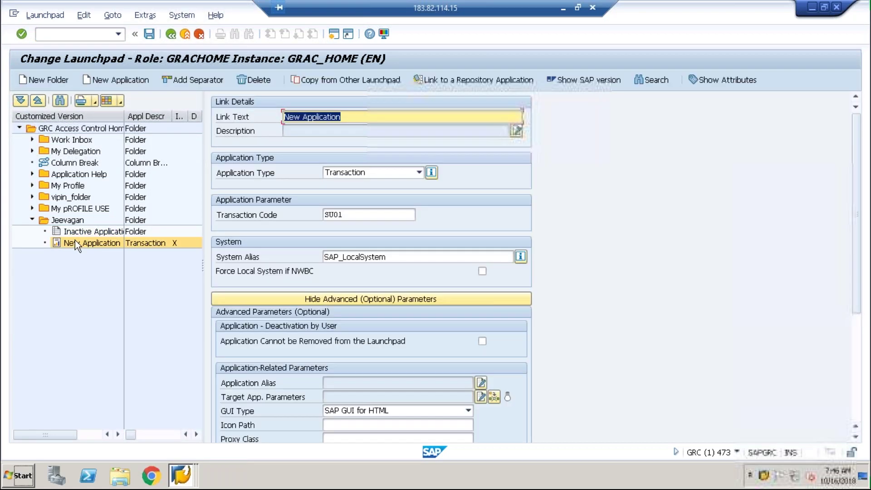
- Start transaction NWBC in a new session and look through the folders and quick links on the My Home page
click(106, 33)
text(/onwbc)
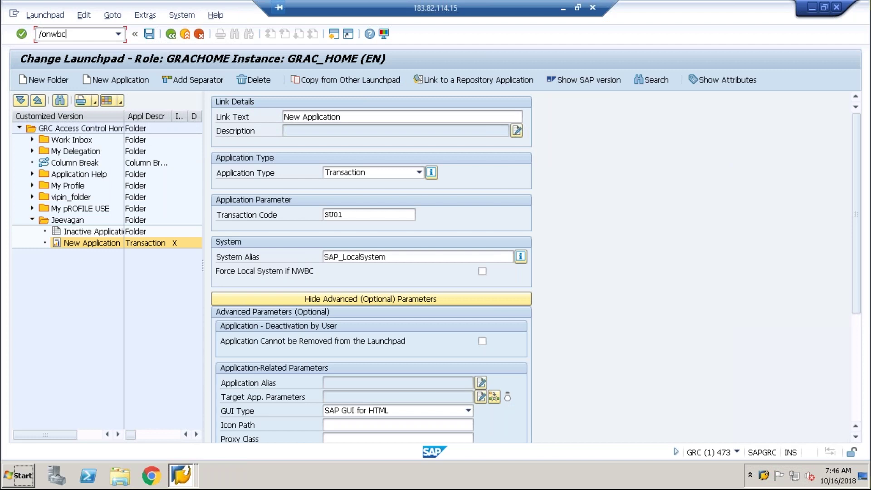
key(Return)
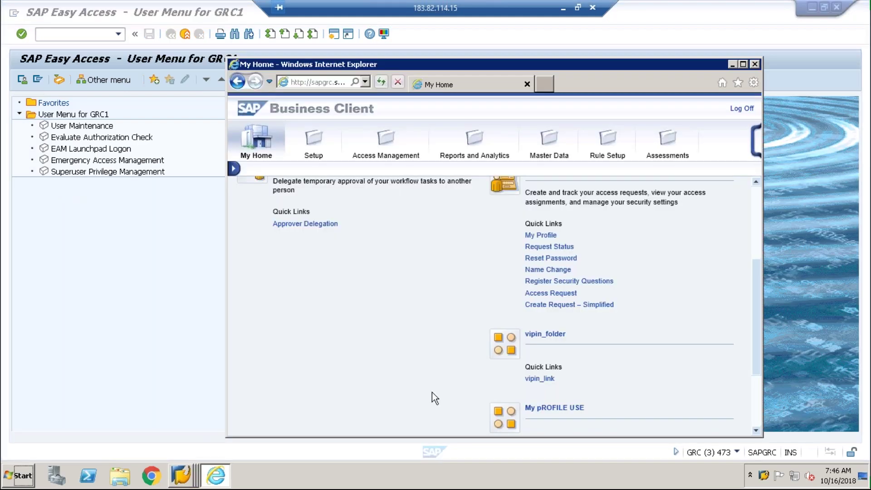
scroll(432, 392, down, 3)
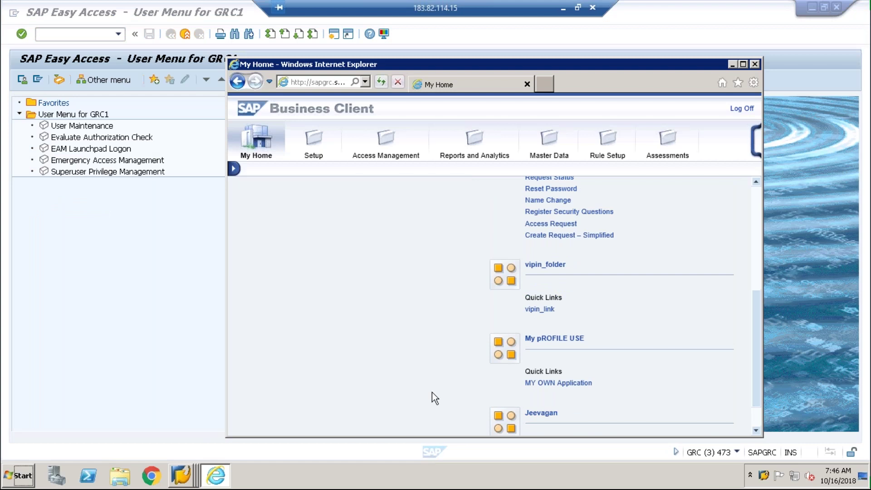
scroll(432, 393, up, 10)
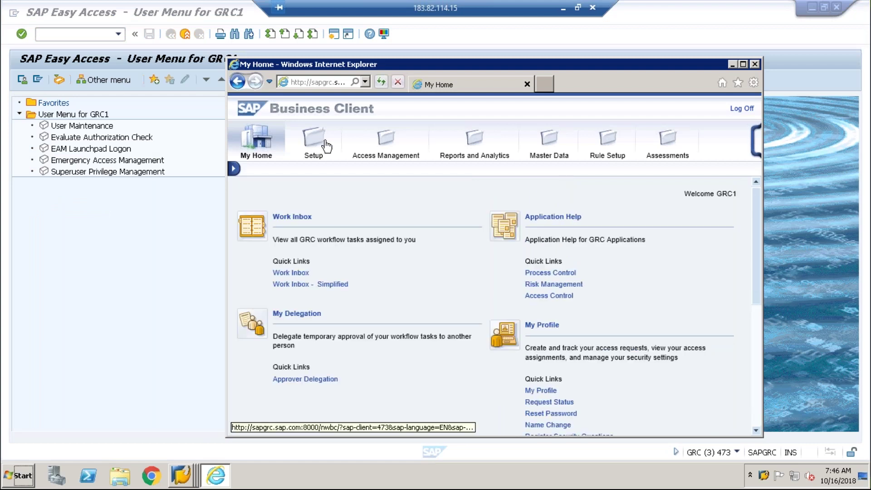
- Switch back to the SAP session with the GRACHOME launchpad and return to the launchpad overview
click(128, 192)
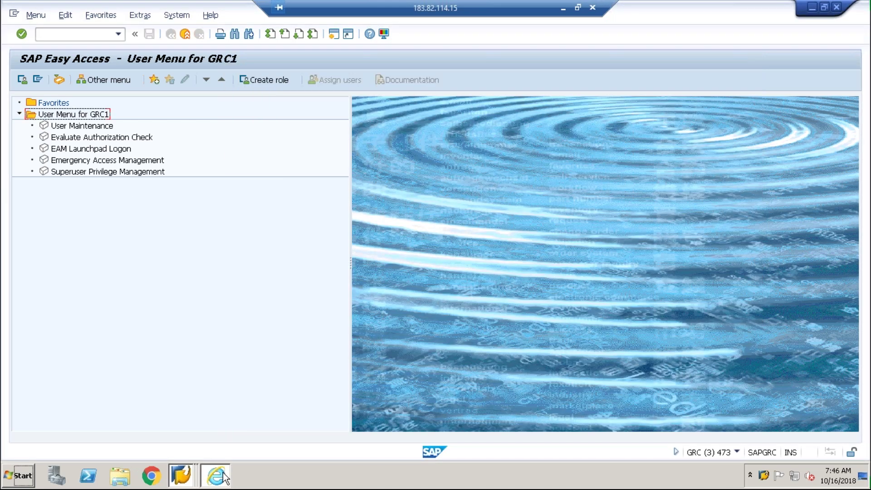
click(223, 477)
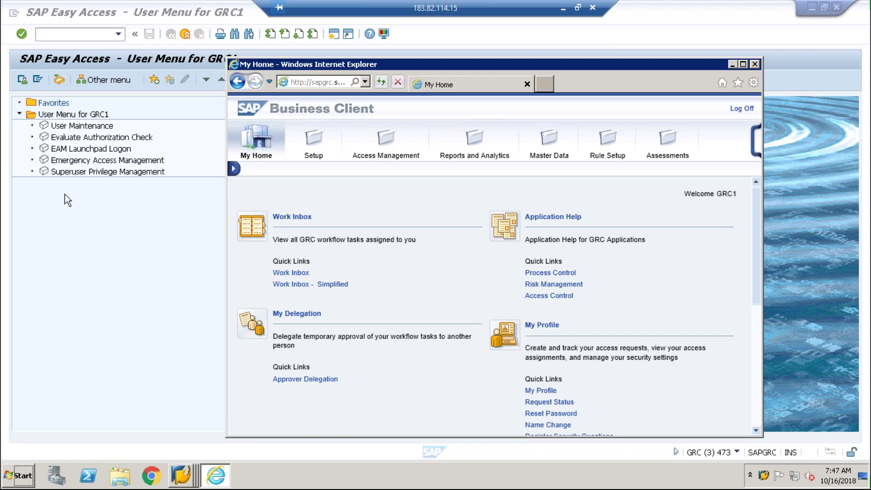
click(177, 480)
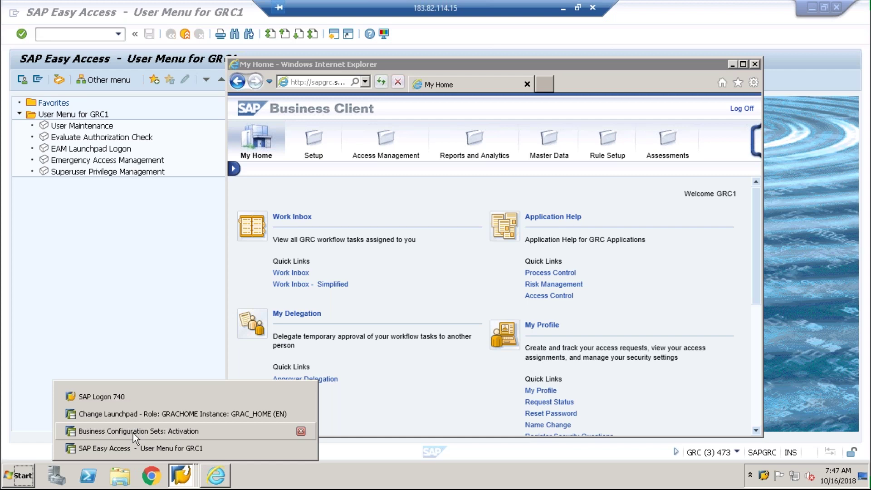
click(124, 433)
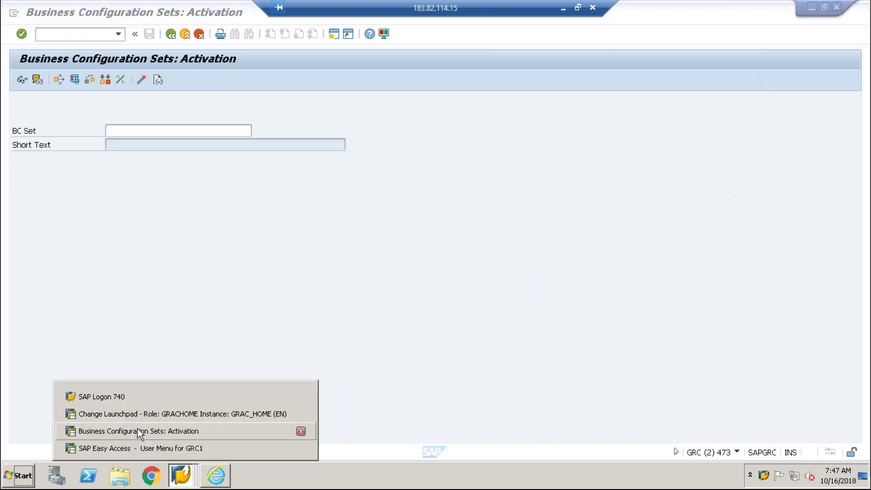
click(138, 414)
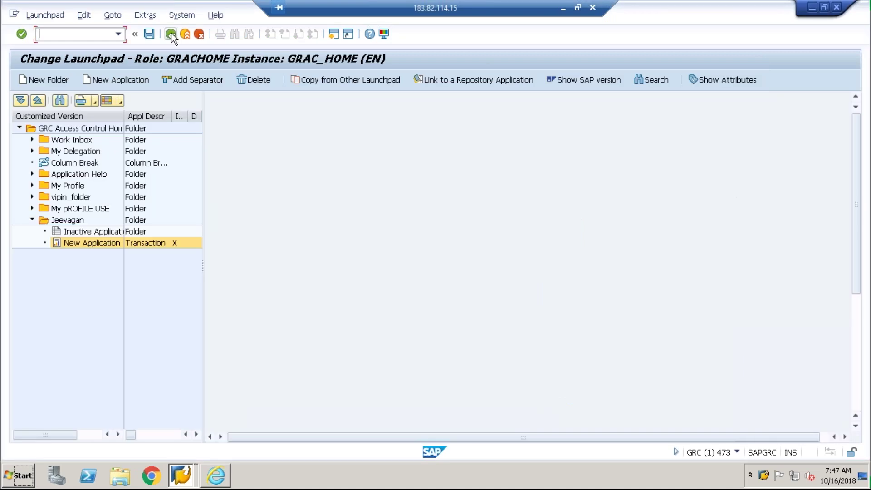
click(171, 33)
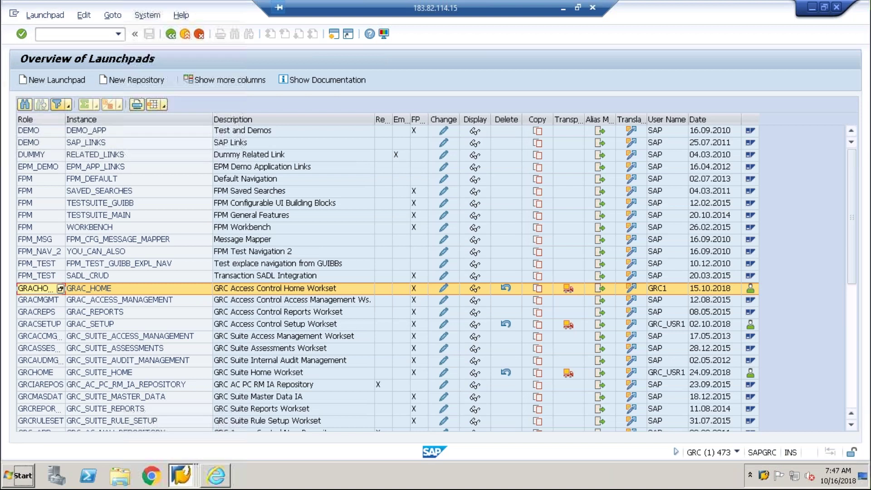
- Widen the Role column of the launchpad overview so the full role names fit
drag(65, 119, 66, 119)
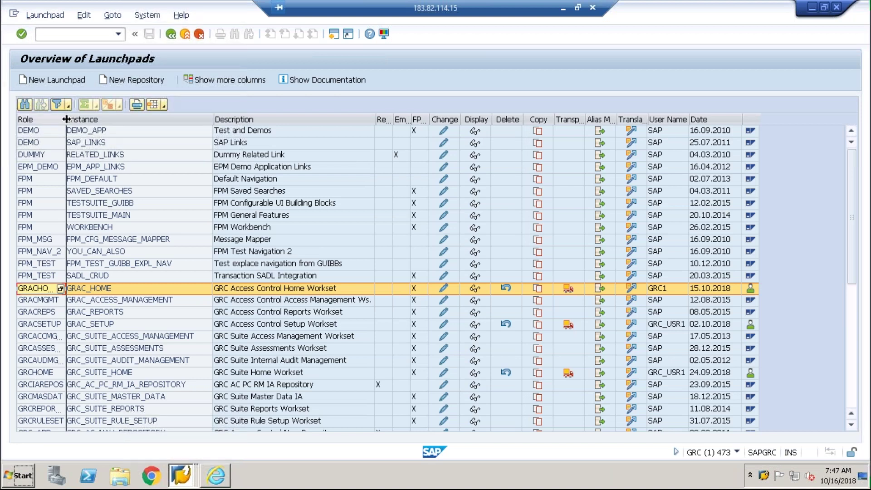
drag(67, 119, 85, 119)
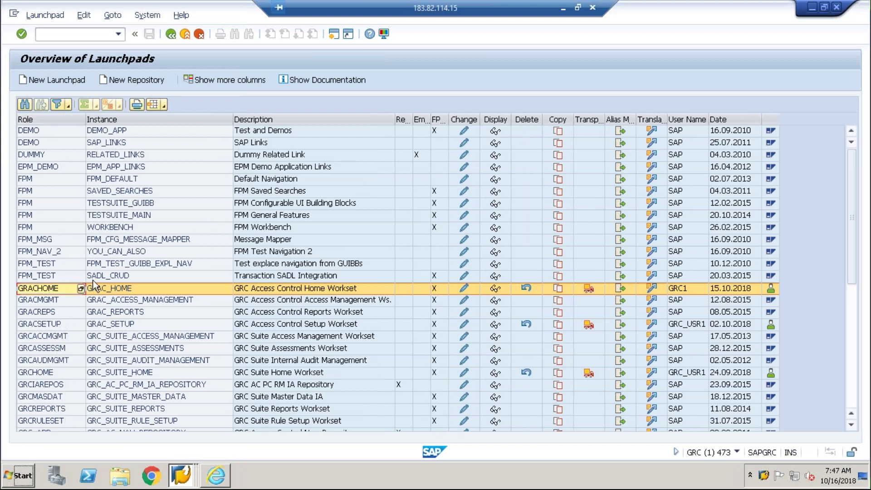
- Compare the launchpad list, including the GRACMGMT, GRCHOME and GRACSETUP rows, with the work centres in the Business Client
click(98, 301)
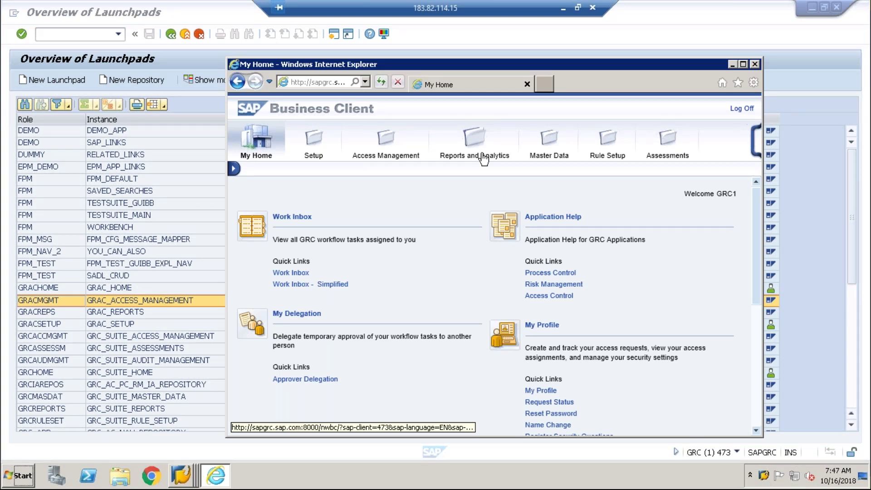
click(59, 373)
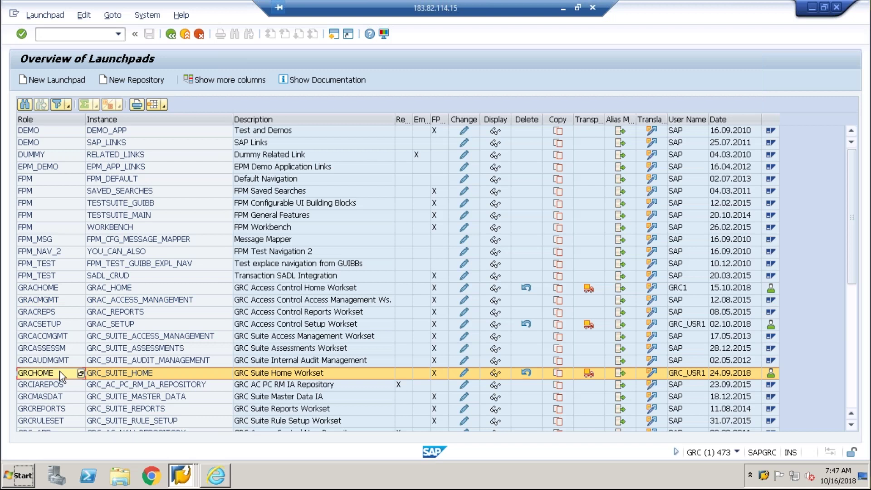
scroll(59, 371, down, 7)
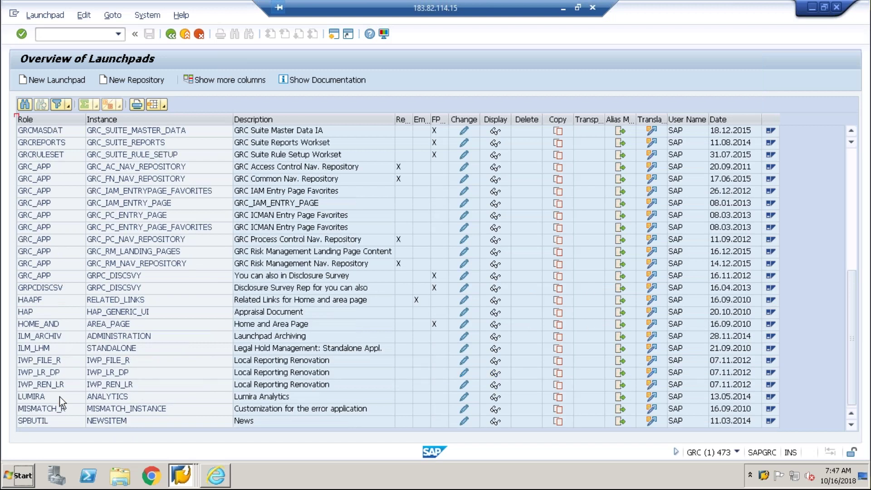
scroll(117, 316, up, 7)
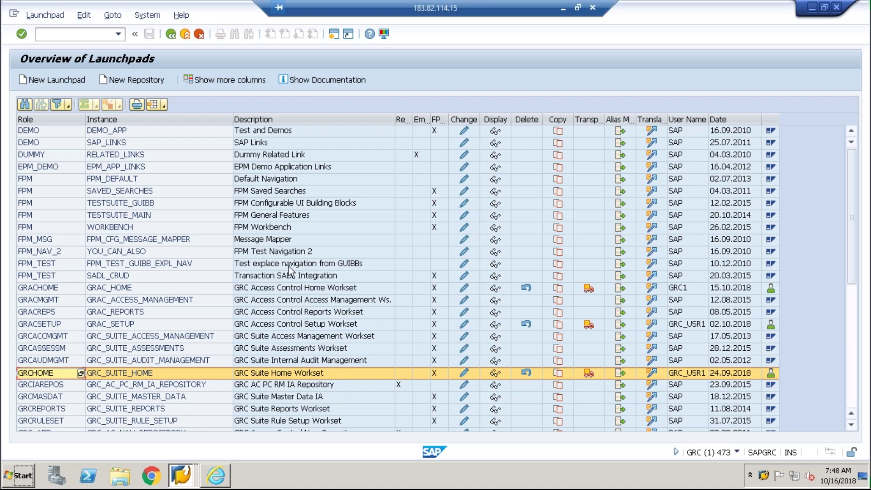
click(295, 325)
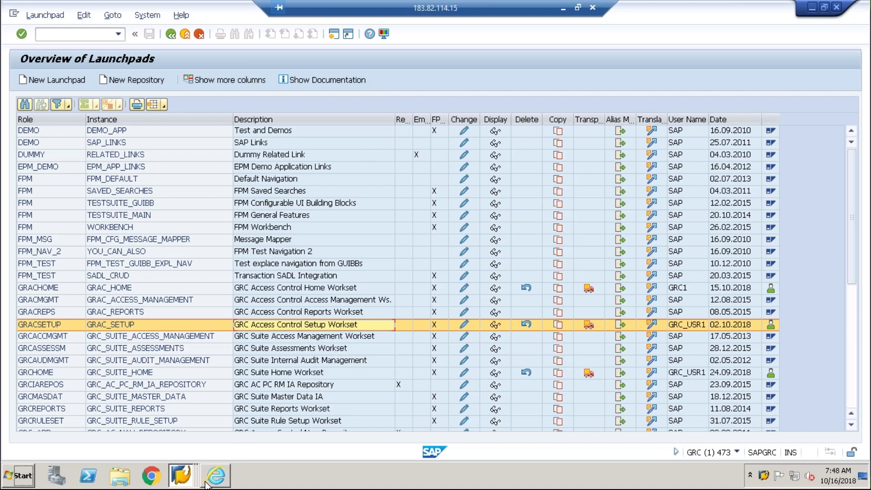
- Check the Business Client My Home page again and leave the launchpad overview for the implementation guide
mouse_move(206, 485)
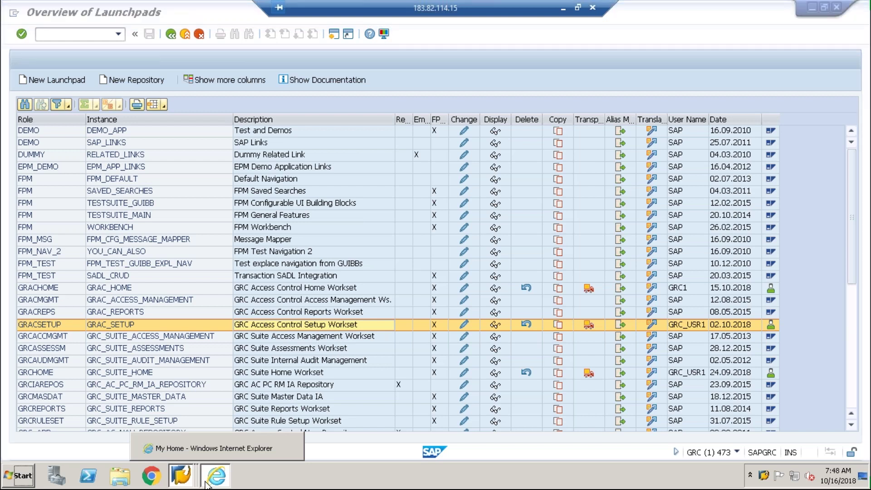
click(217, 448)
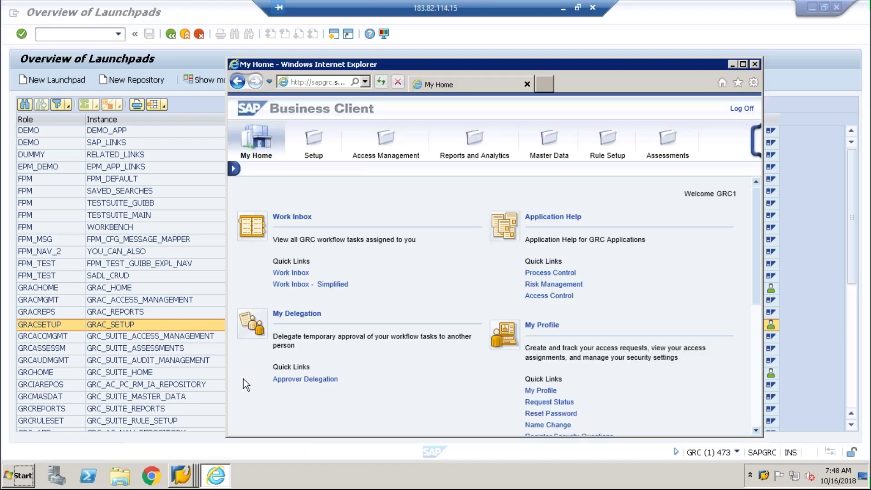
click(171, 33)
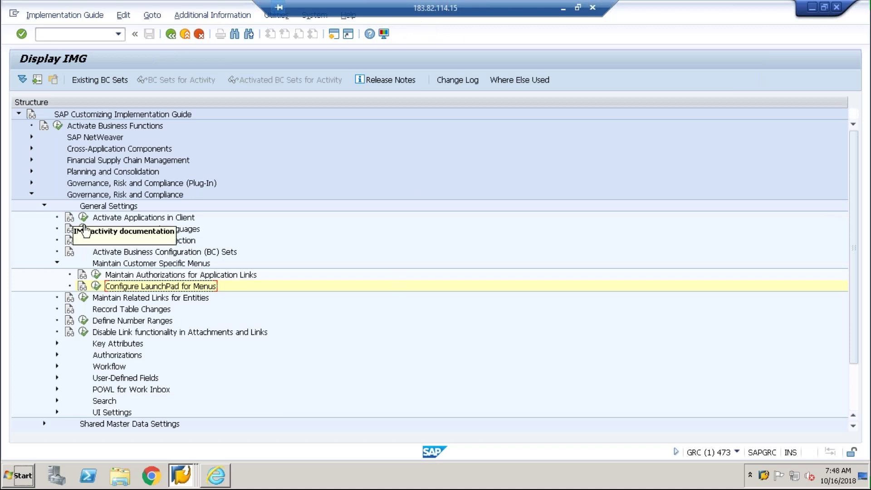
- Restart the customizing with /nspro, open the SAP Reference IMG and expand the Governance, Risk and Compliance node
click(101, 38)
text(/nspro)
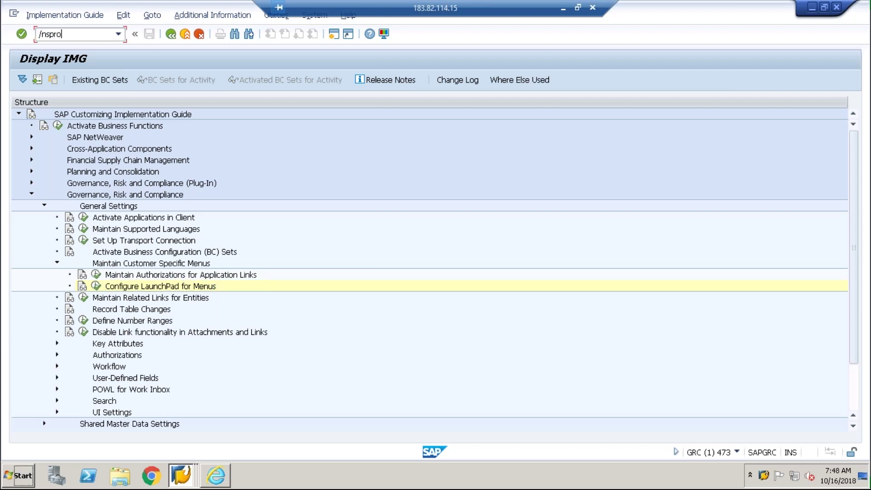
key(Return)
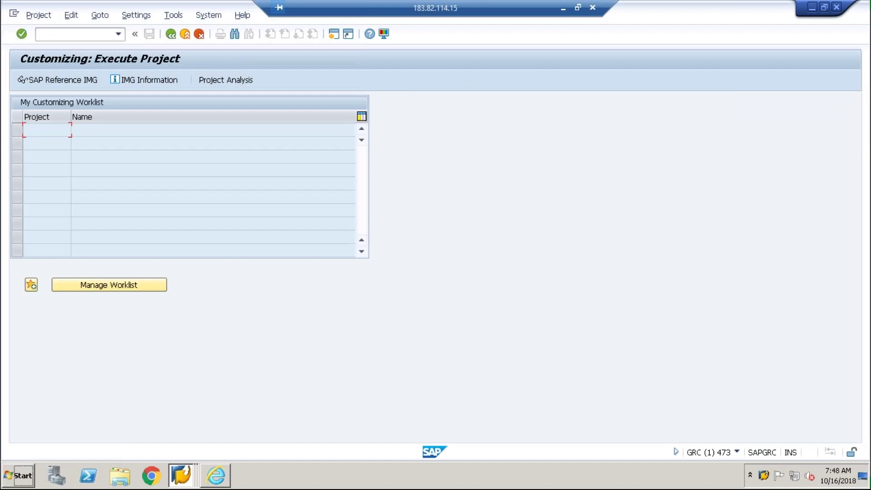
key(F5)
click(29, 195)
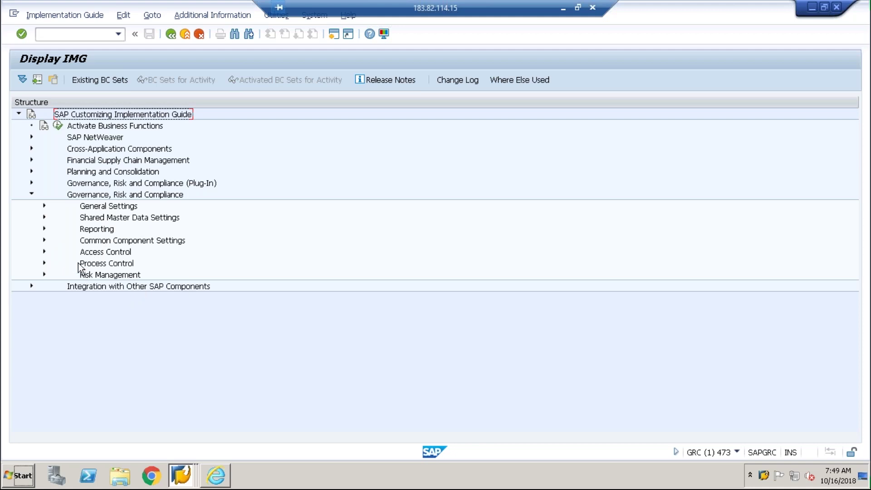
- Look through the activities under General Settings and collapse that node again
click(45, 211)
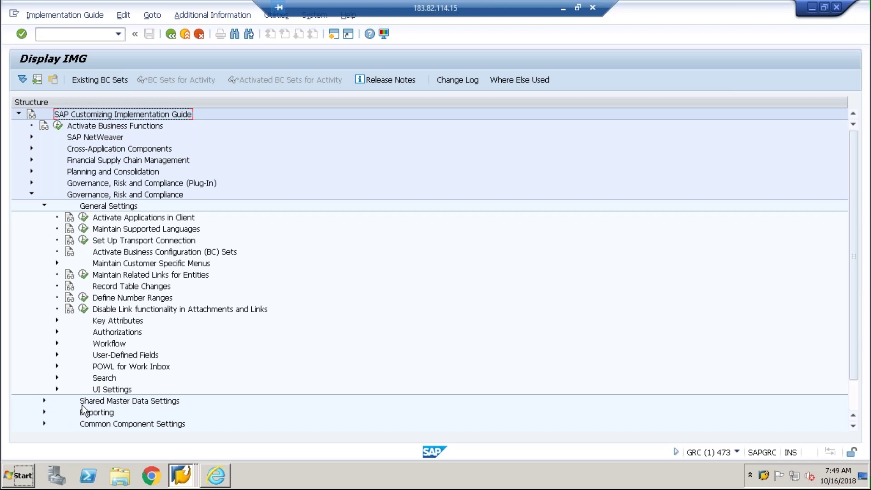
scroll(83, 411, down, 1)
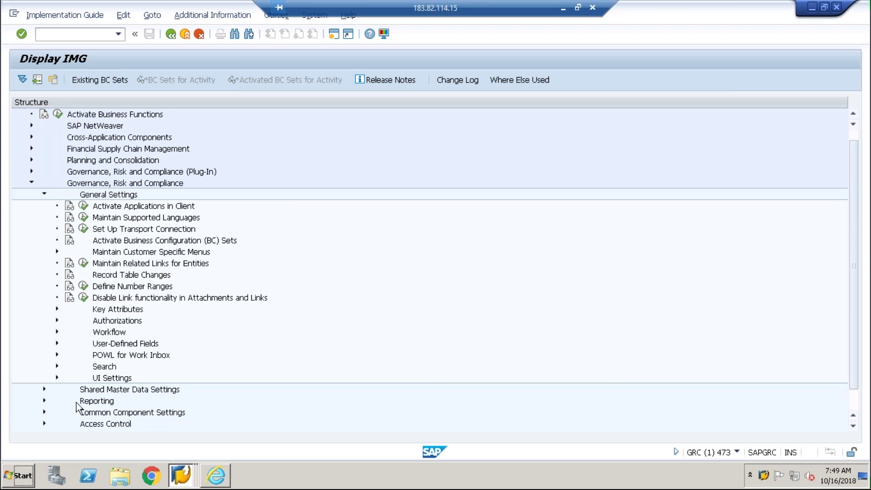
click(44, 194)
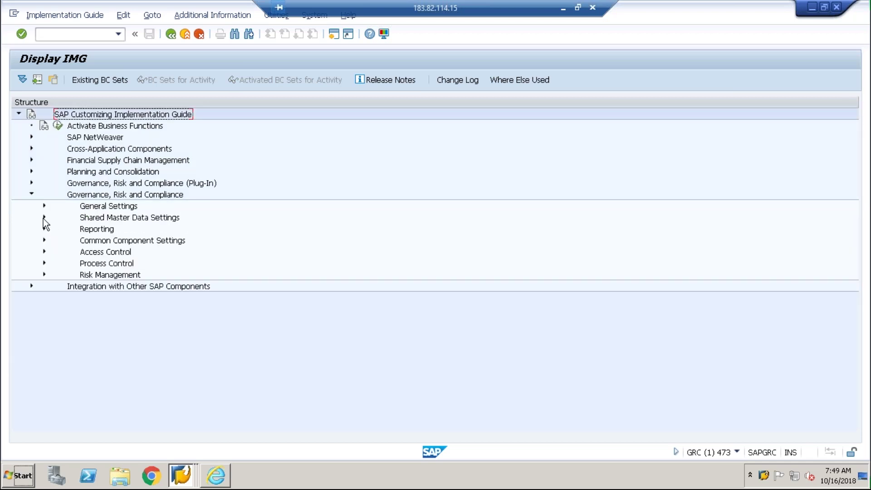
- Expand Shared Master Data Settings and view the entry screen of the Create Root Organization Hierarchy activity
click(44, 218)
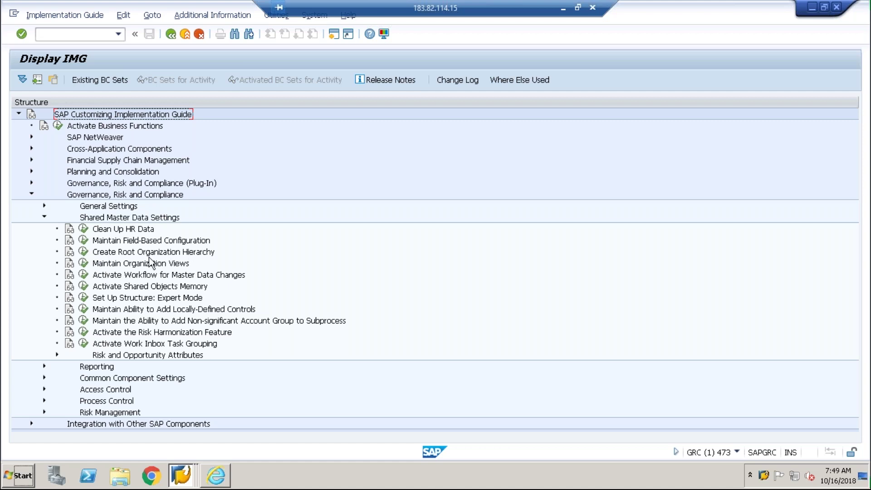
click(84, 252)
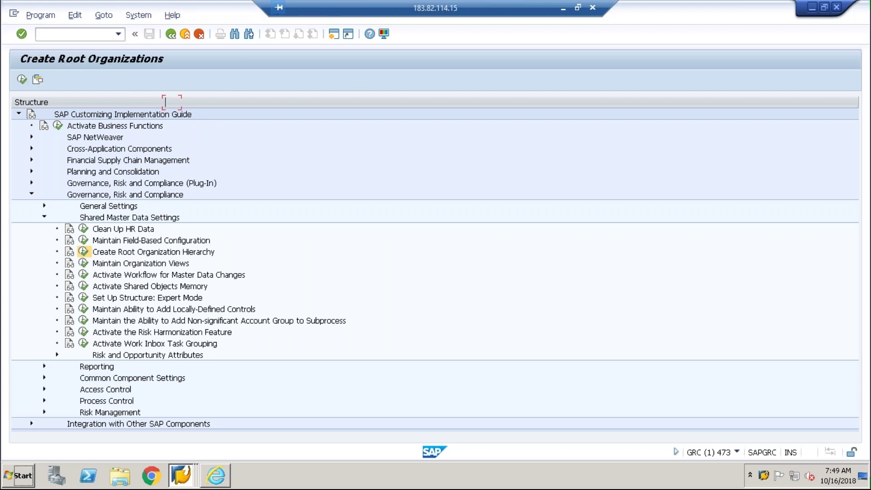
click(171, 35)
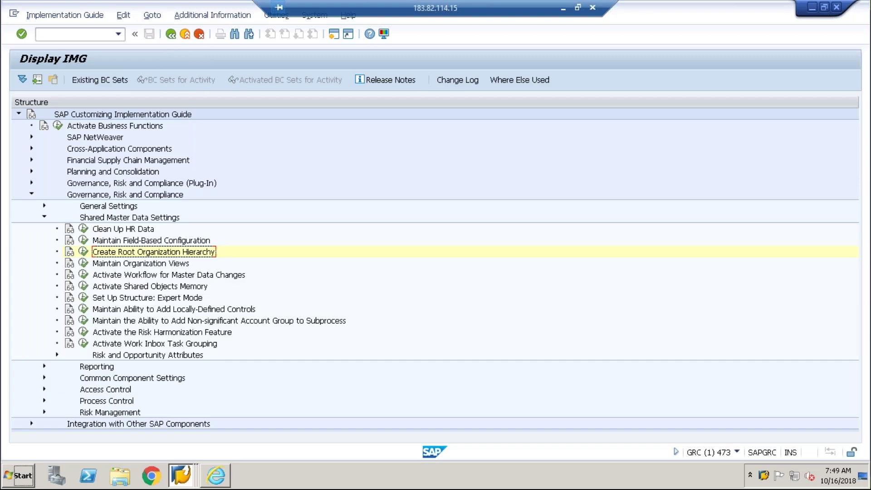
click(83, 264)
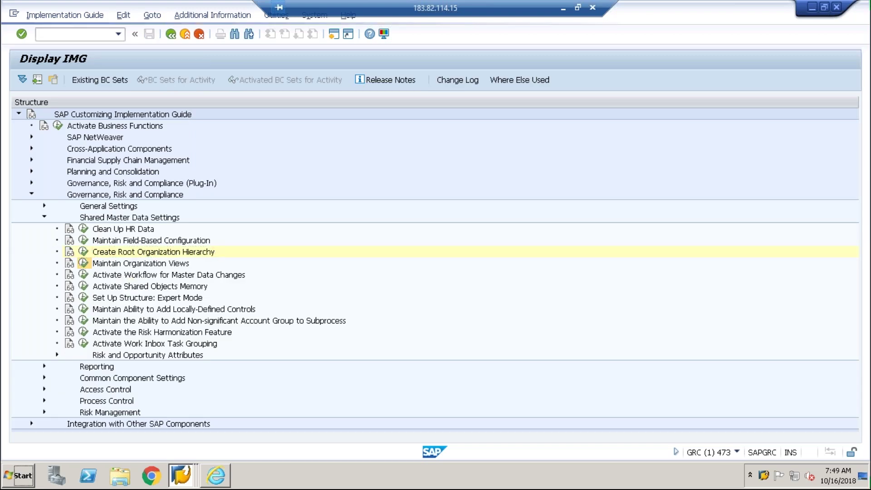
key(Escape)
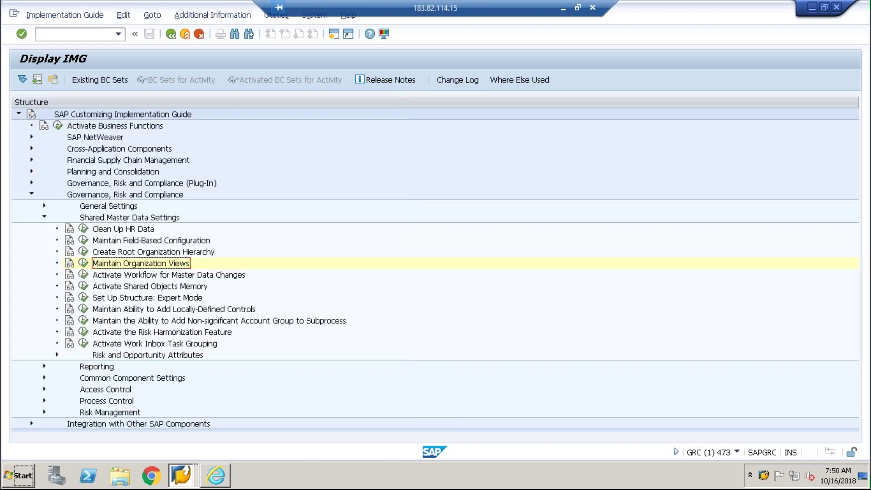
double_click(96, 253)
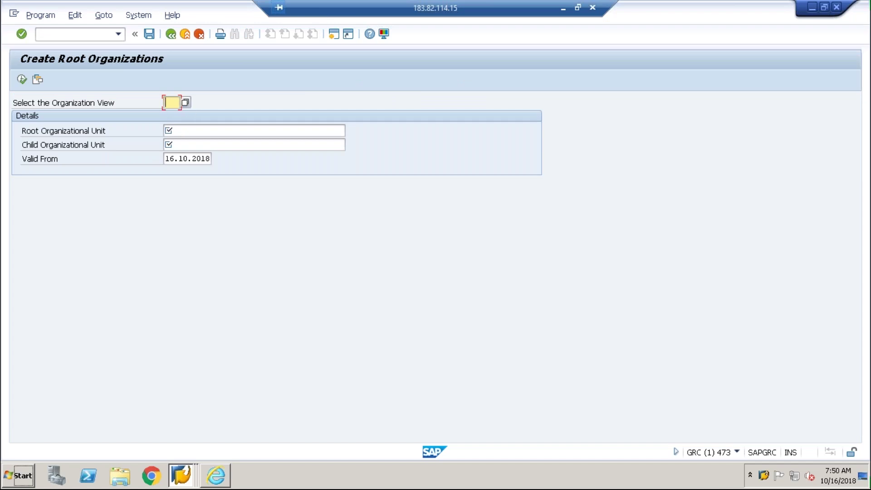
click(171, 37)
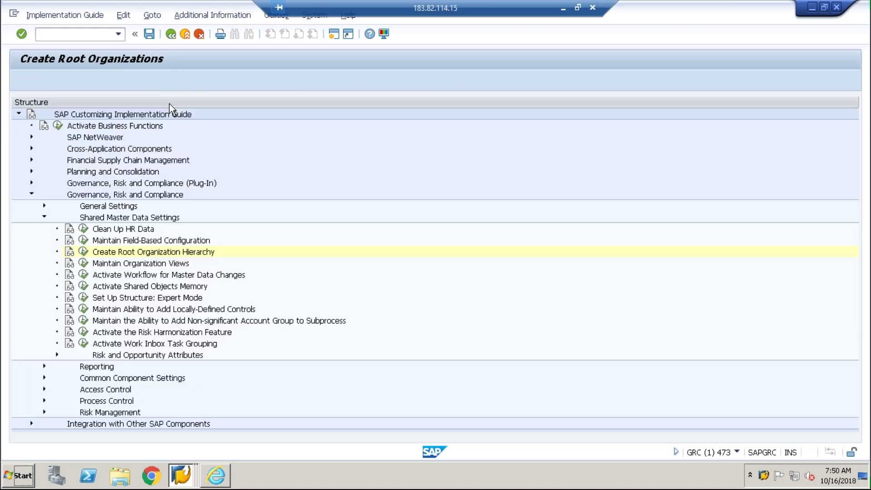
- View the organization views table of the Maintain Organization Views activity and collapse Shared Master Data Settings
click(83, 263)
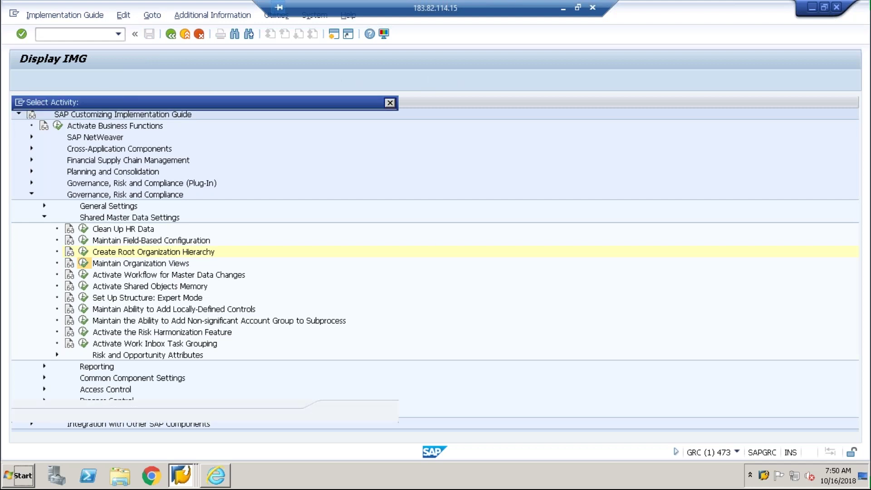
click(356, 410)
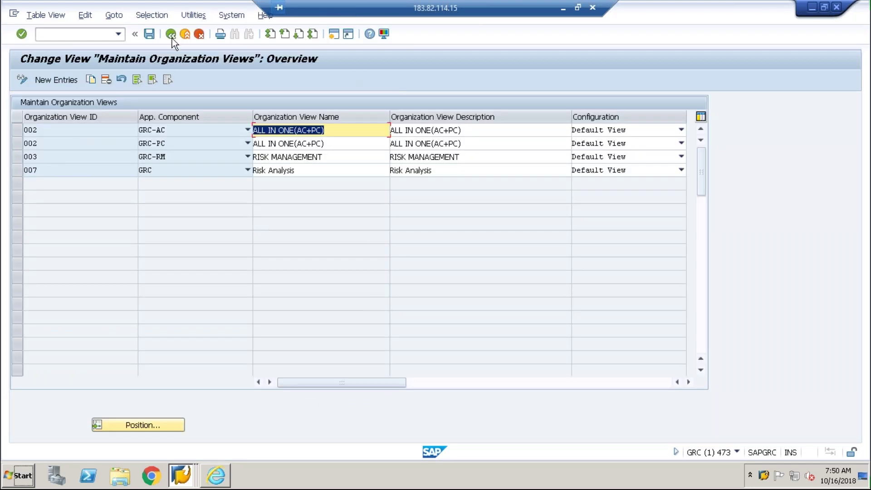
click(171, 34)
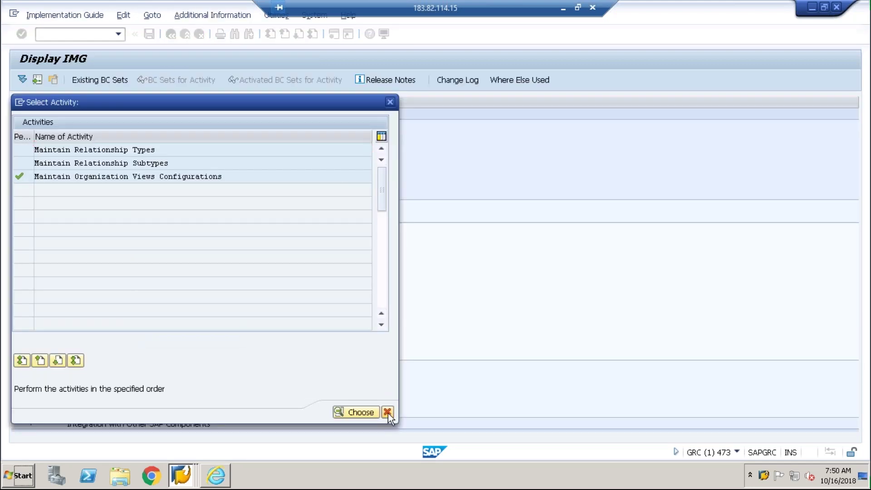
click(387, 413)
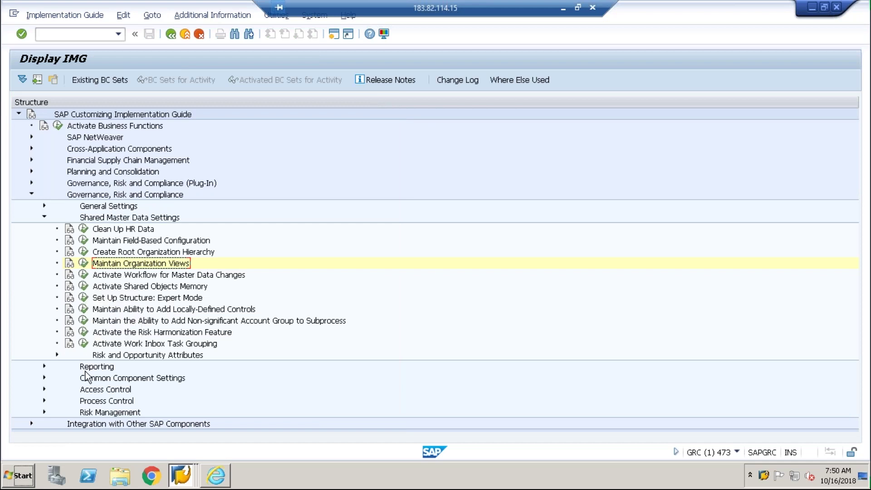
click(44, 218)
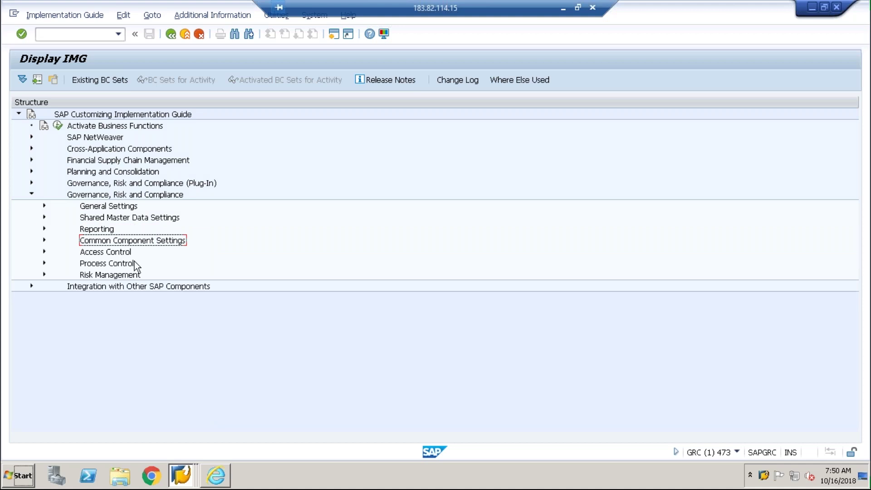
- Expand Integration Framework under Common Component Settings and view the RFC connection categories of Create Connectors
click(44, 240)
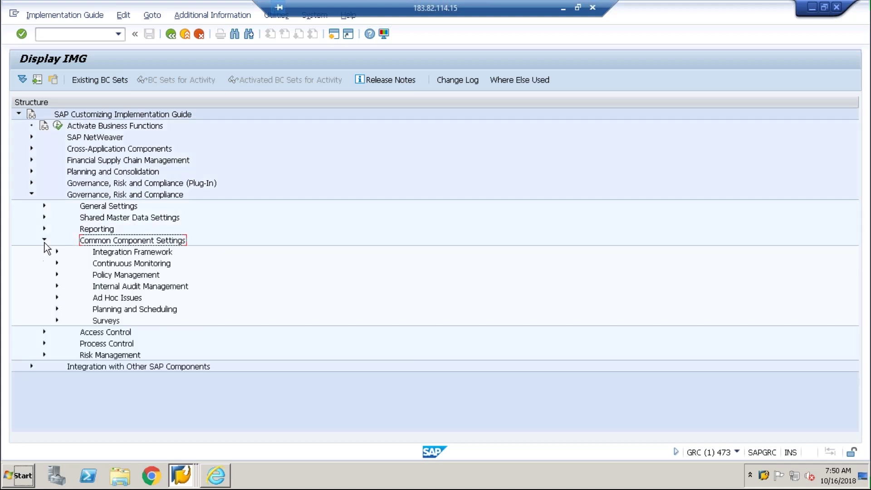
click(57, 252)
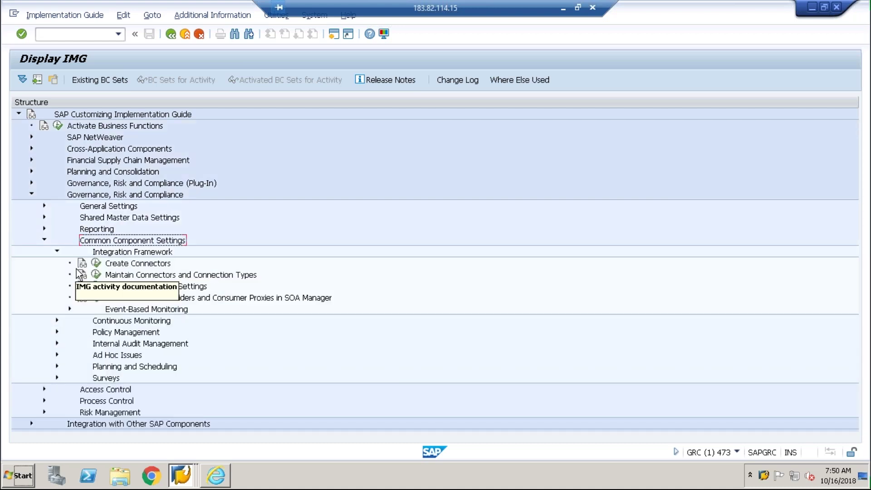
click(97, 264)
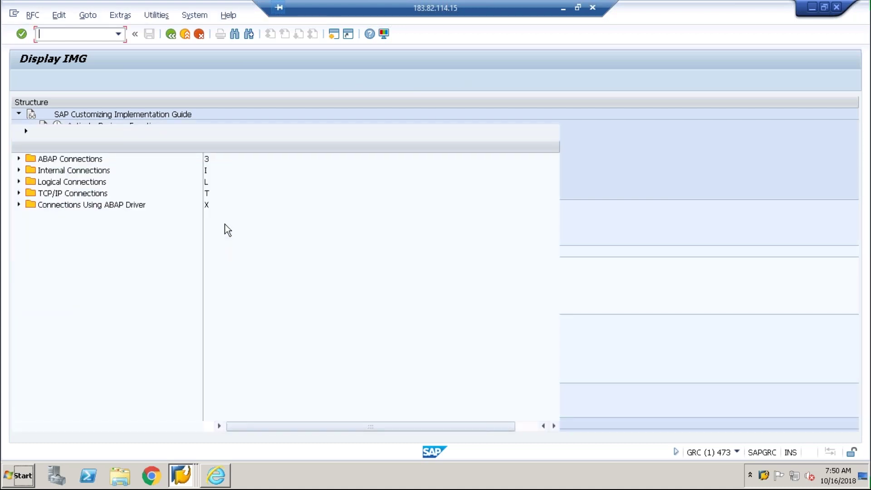
click(172, 36)
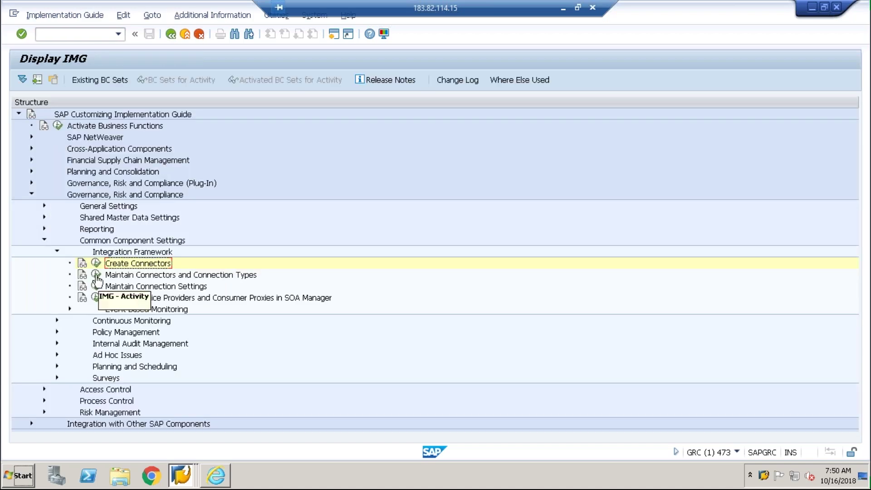
- View the connection type definitions under Maintain Connectors and Connection Types and the integration scenarios offered by Maintain Connection Settings
click(97, 277)
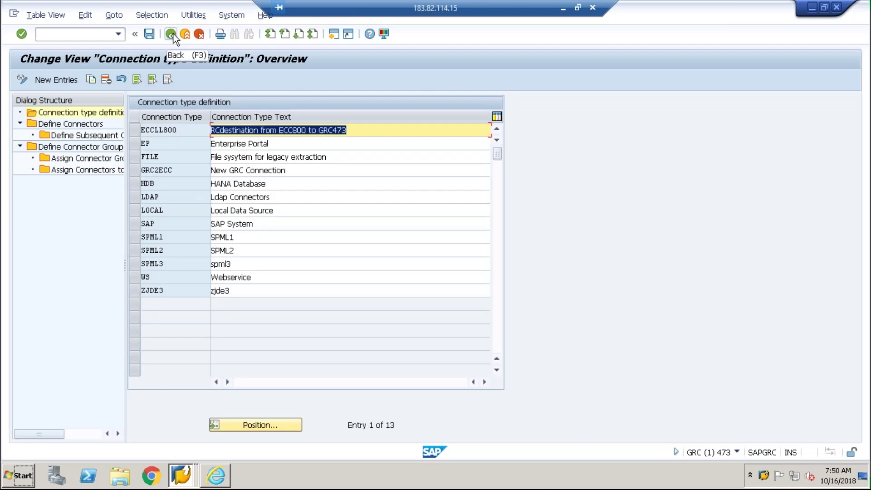
click(173, 36)
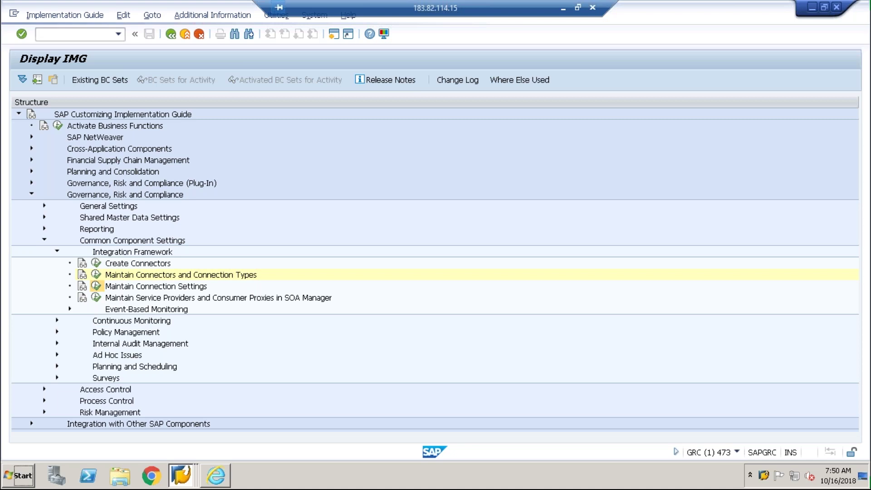
click(96, 286)
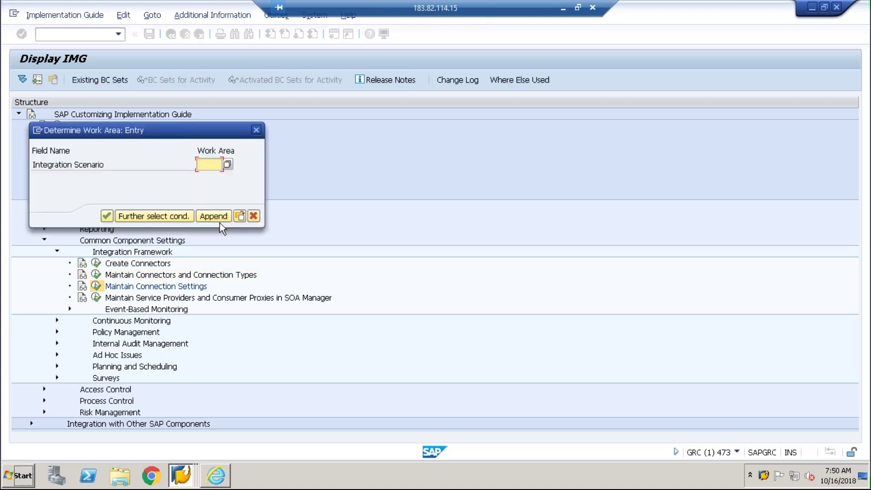
click(228, 164)
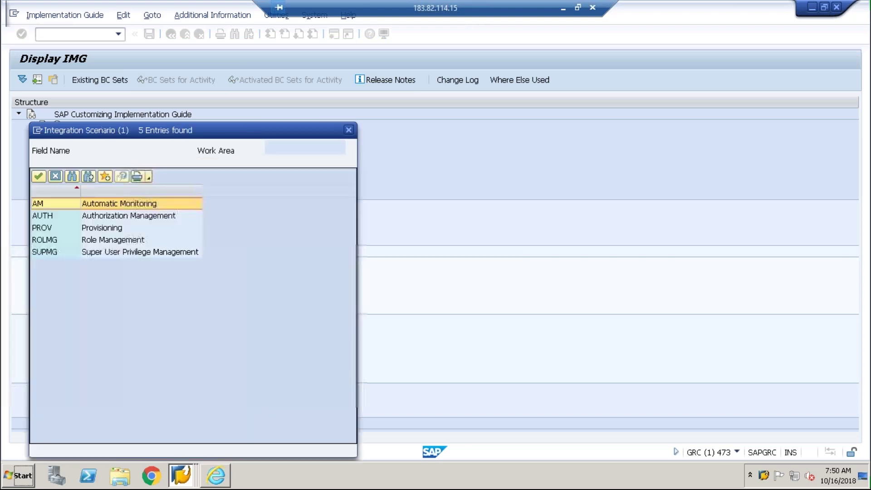
click(349, 130)
- Reopen Maintain Connectors and Connection Types and select the LDAP connection type
click(95, 275)
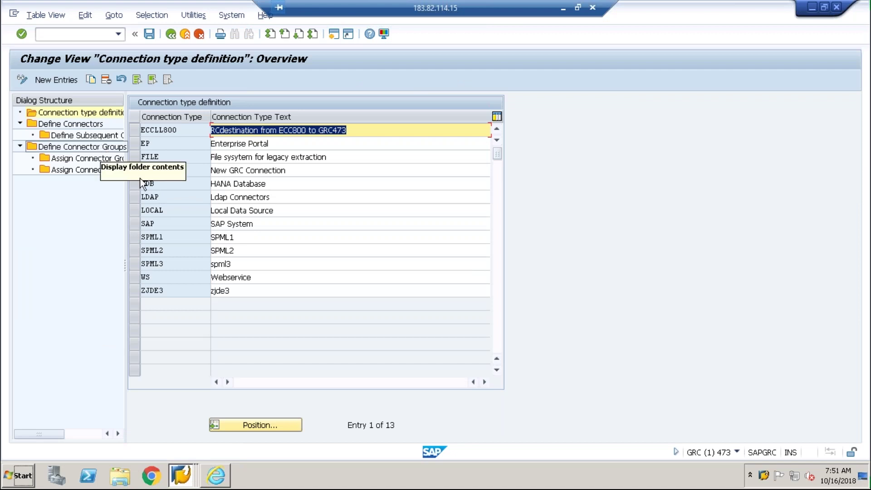
click(161, 197)
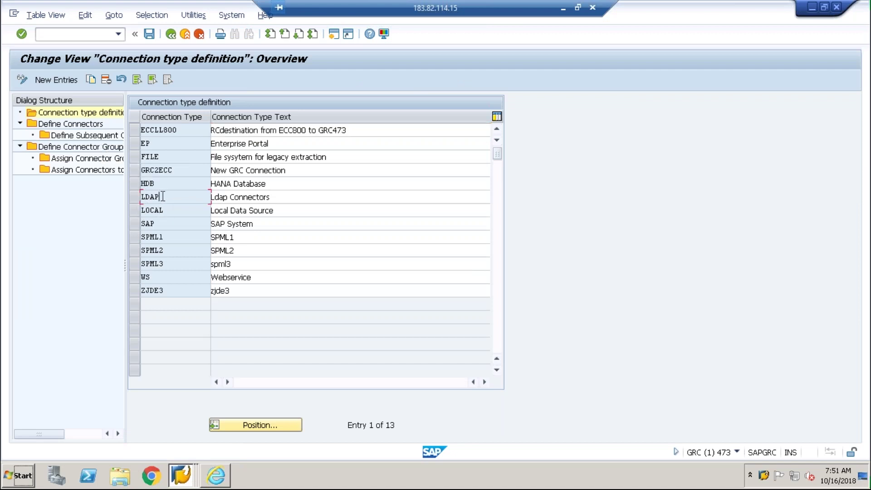
click(135, 197)
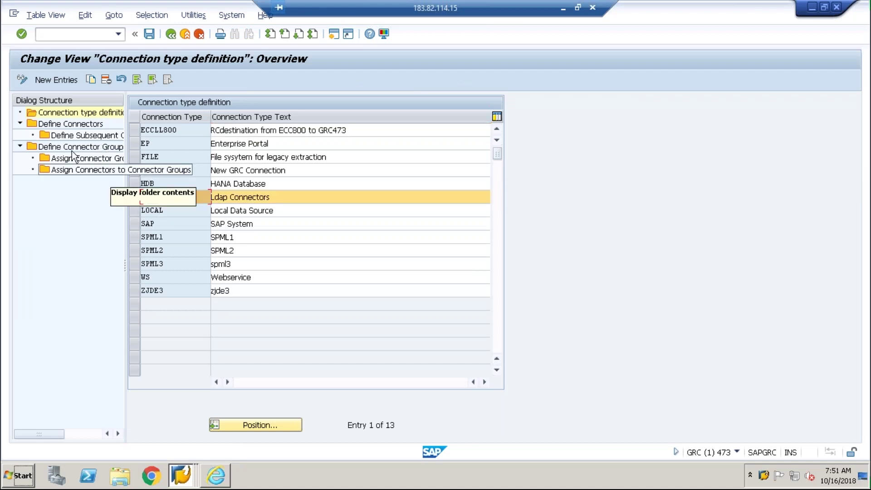
- Display the Define Connectors list and select the ECCCLNT800 target connector
click(66, 124)
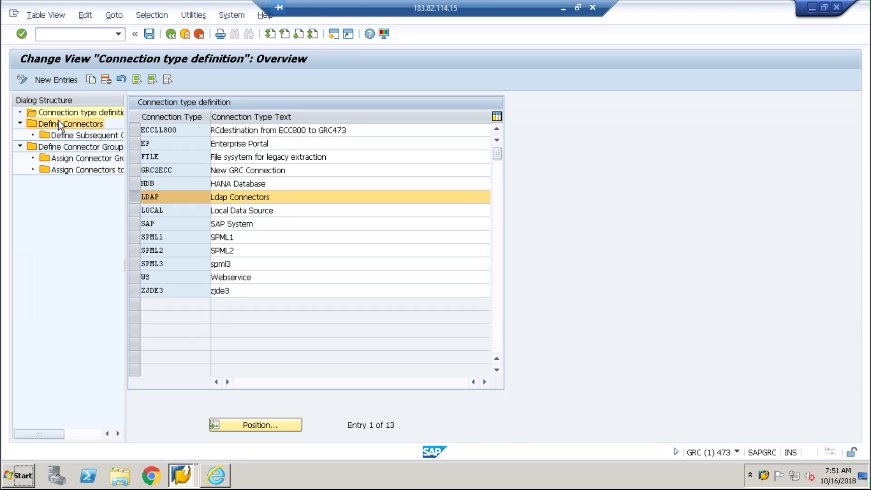
double_click(59, 126)
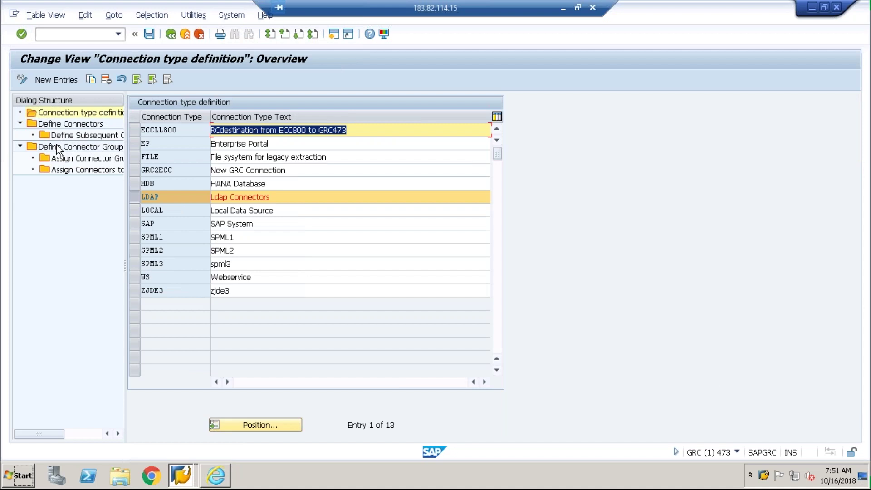
double_click(61, 124)
click(133, 210)
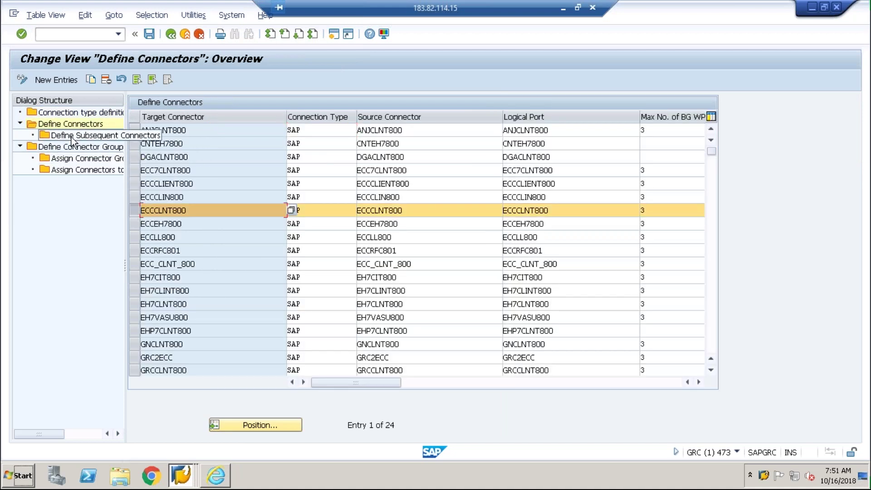
- View the subsequent connectors defined for ECCCLNT800 and return to the customizing guide structure
double_click(72, 136)
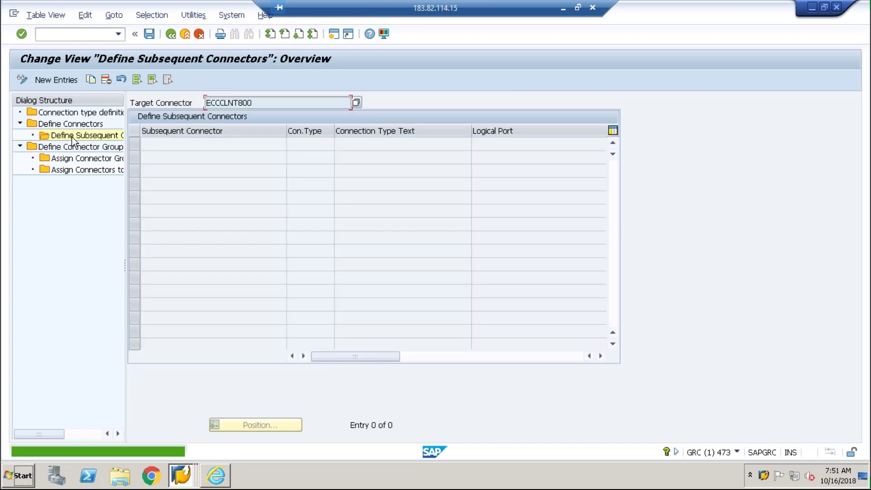
click(170, 34)
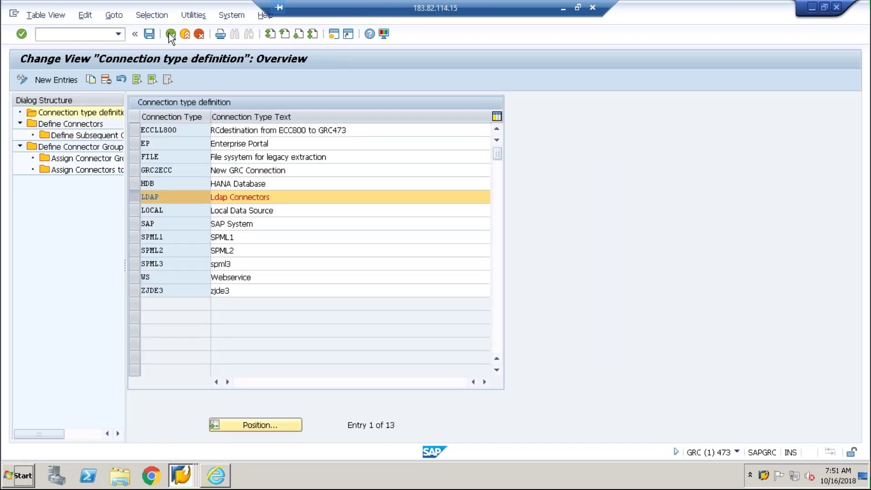
click(169, 34)
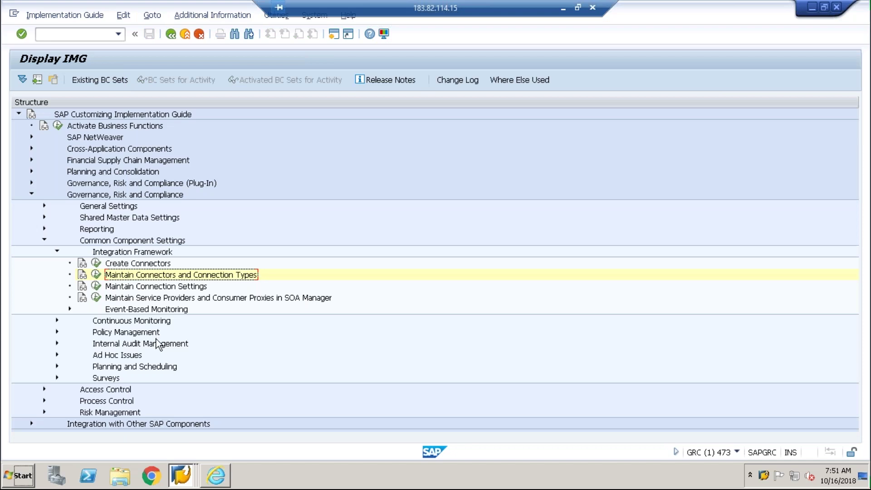
- Collapse Integration Framework and Common Component Settings, and expand the Access Control activities under Governance, Risk and Compliance
click(57, 251)
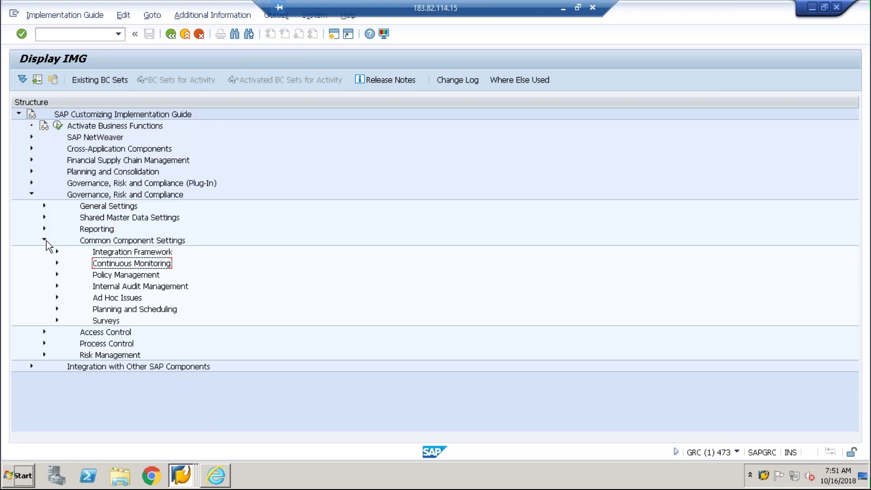
click(45, 241)
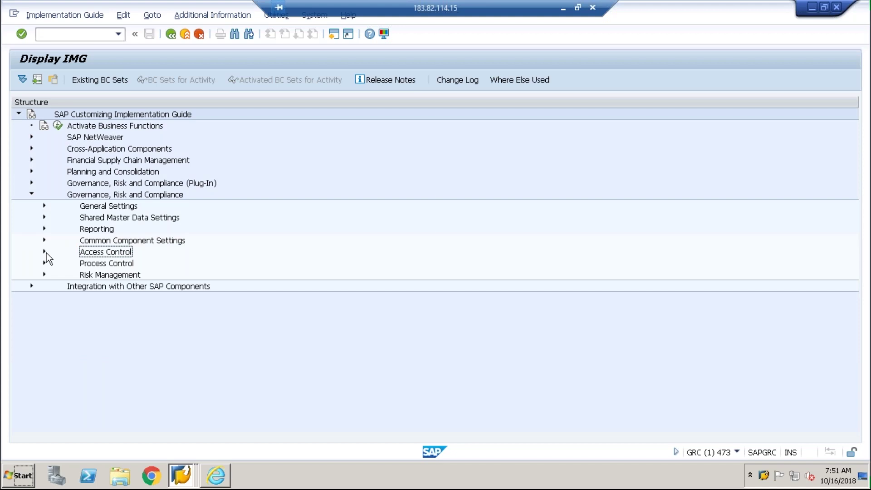
click(46, 252)
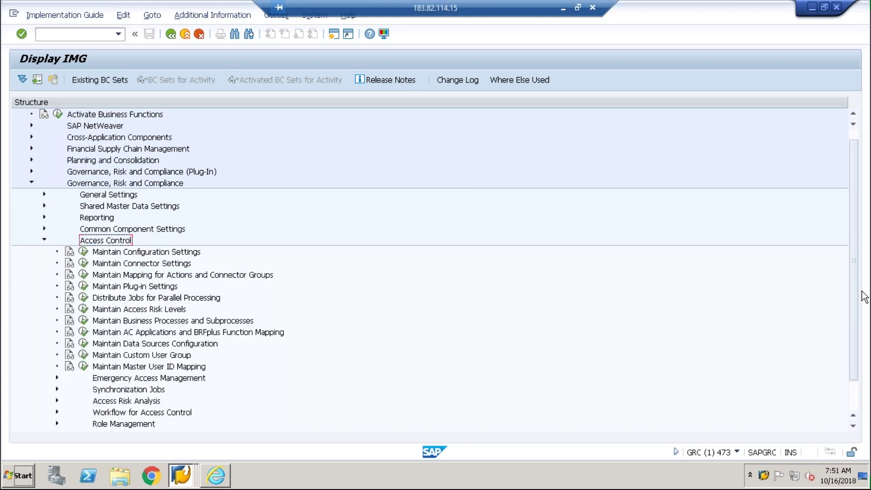
drag(852, 258, 852, 303)
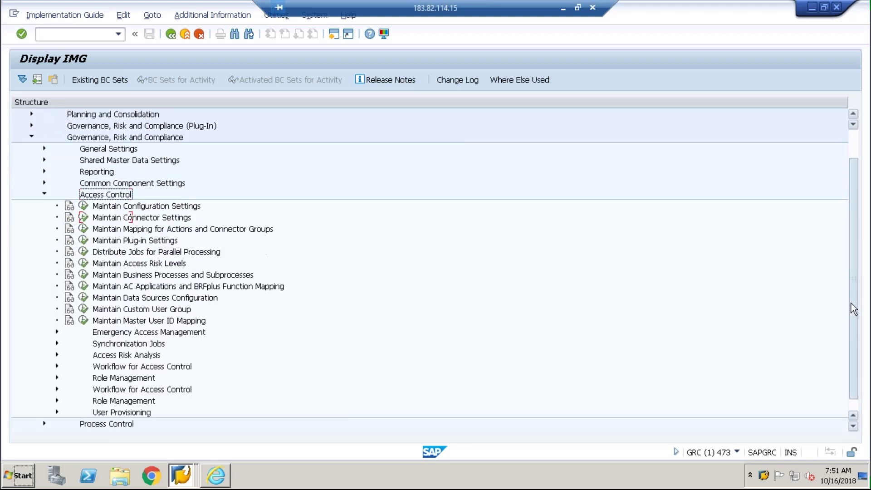
- Display the Access Control configuration settings and examine risk analysis parameter 1021 for considering Org Rules
click(83, 207)
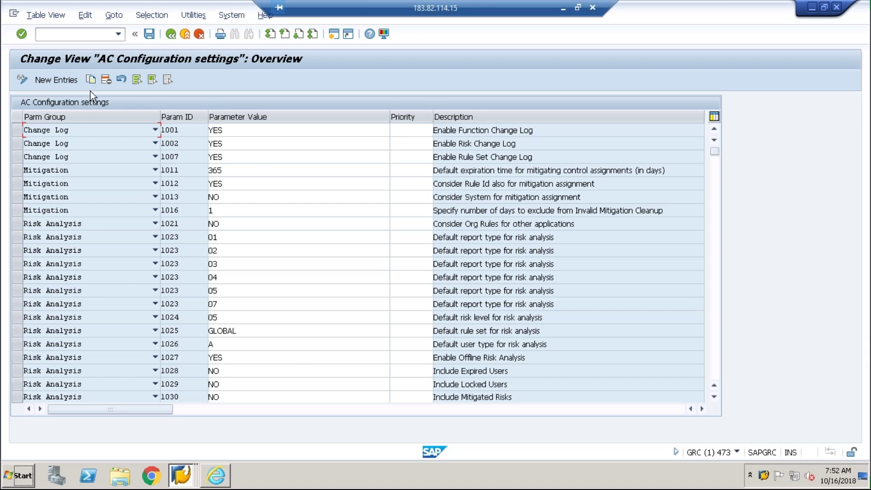
click(171, 35)
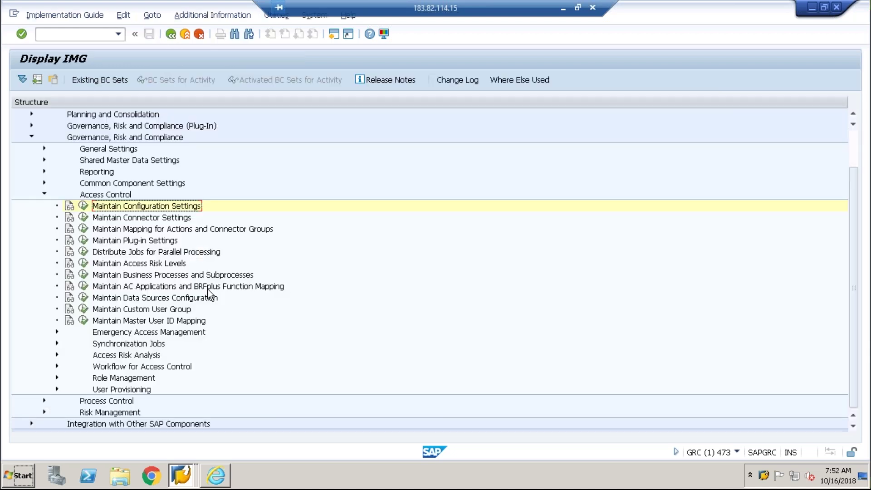
click(83, 207)
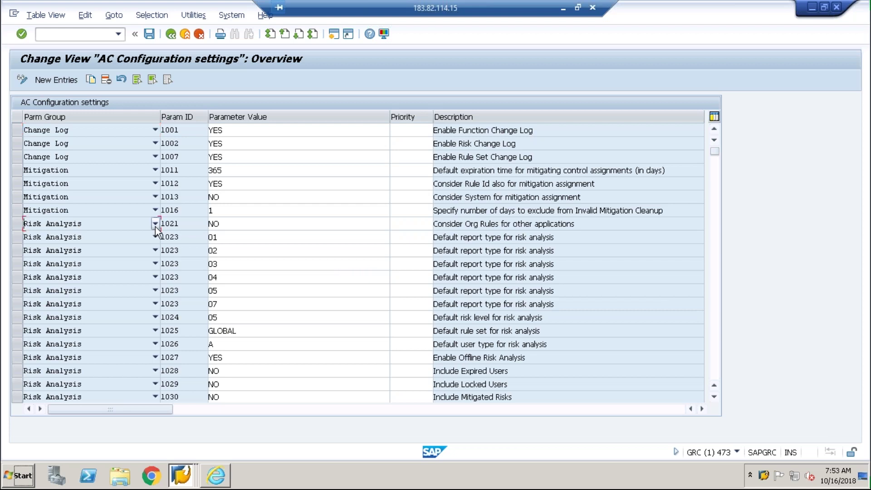
click(187, 223)
click(238, 223)
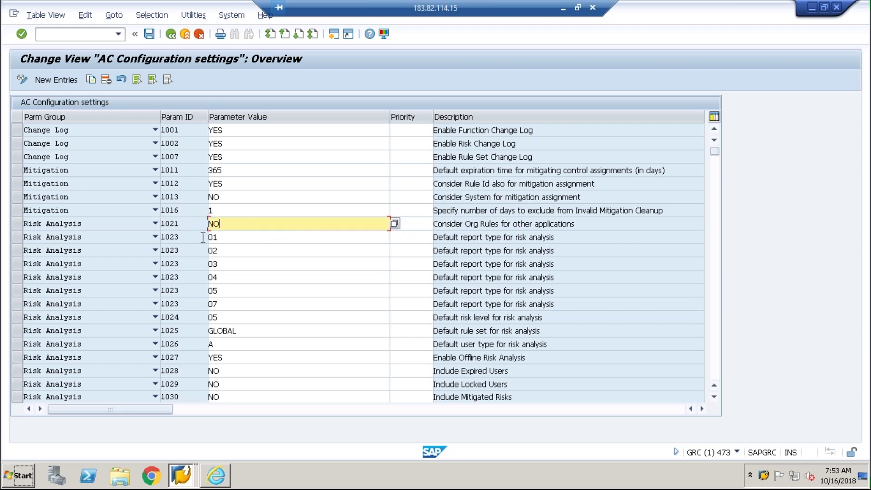
click(186, 224)
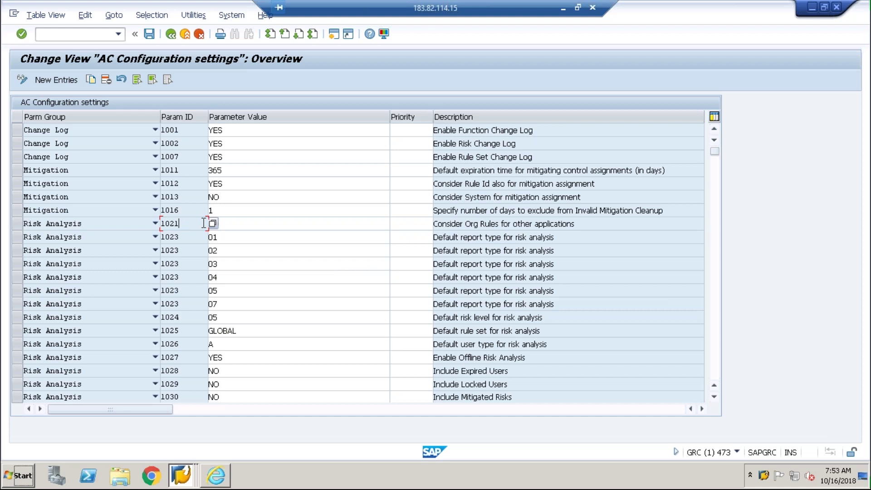
- Examine parameter 1023, the default report type for risk analysis, and view the possible values of its first entry
drag(180, 236, 160, 241)
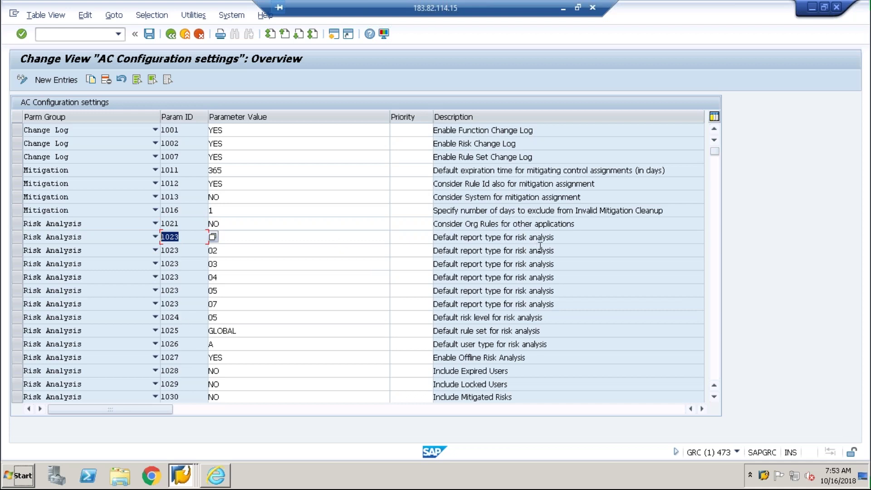
drag(570, 234, 435, 236)
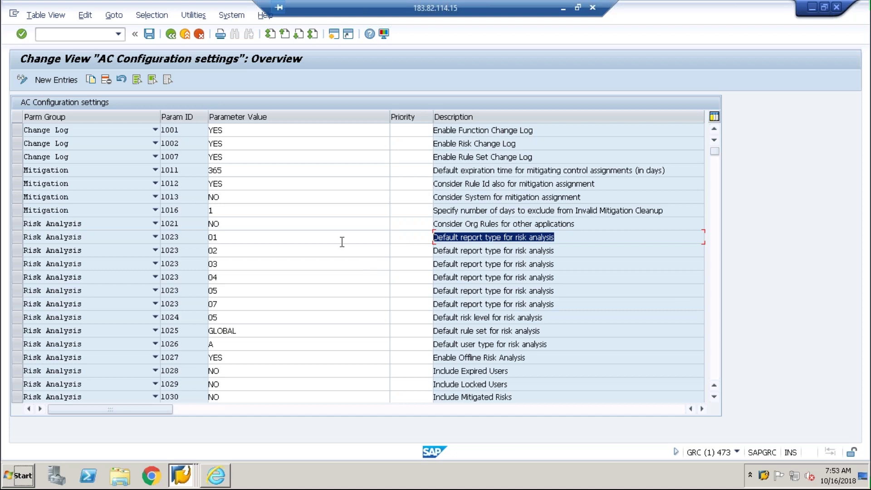
click(251, 237)
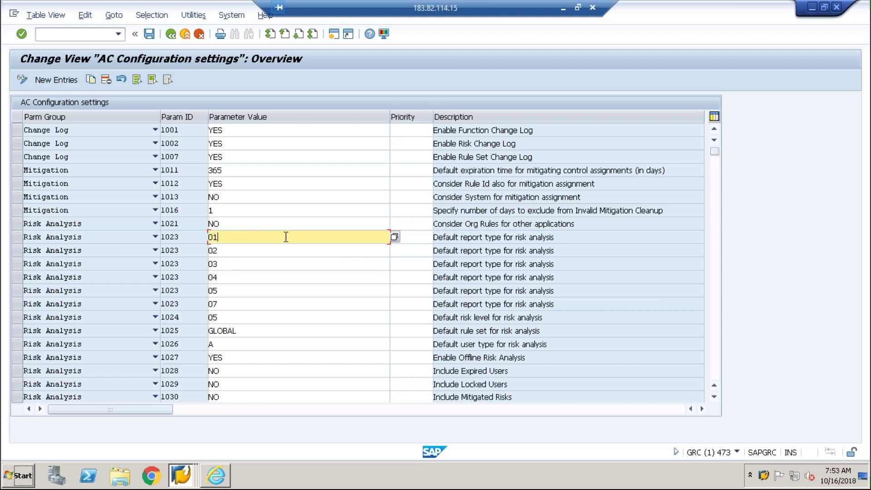
click(395, 237)
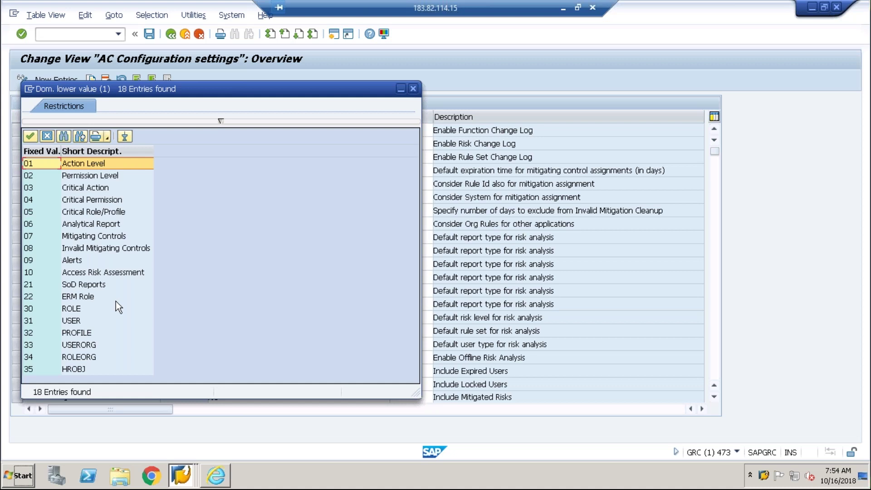
click(413, 89)
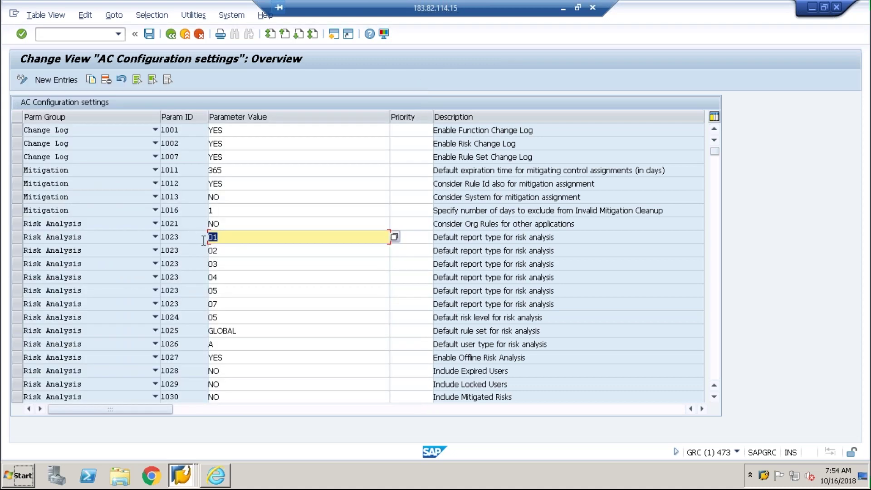
- Switch to the SAP Business Client in Internet Explorer and open the User Level access risk analysis from Access Management
key(ctrl+slash)
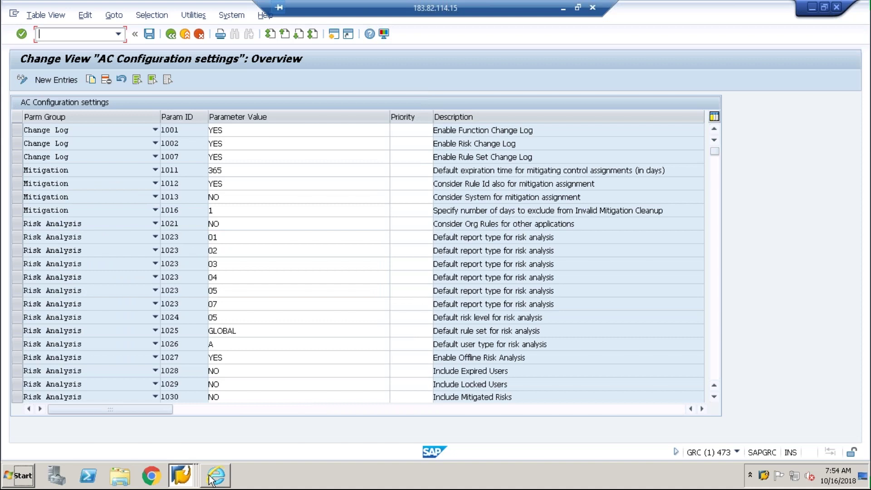
click(211, 477)
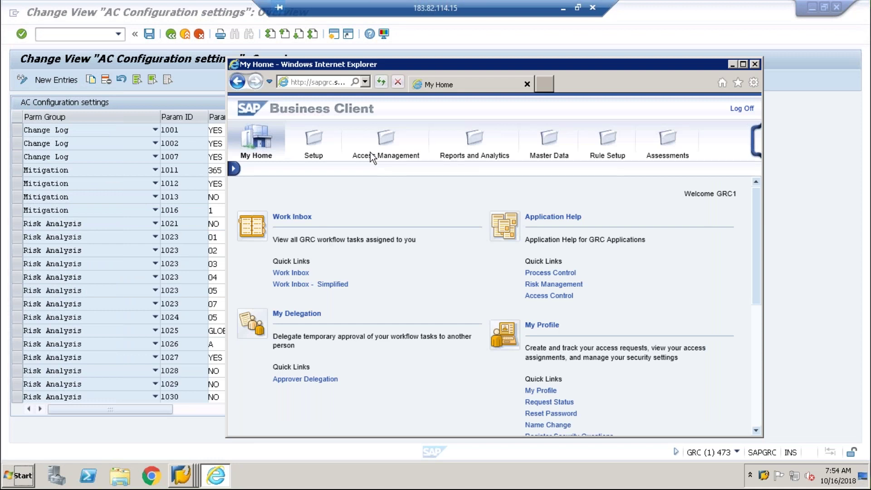
click(387, 144)
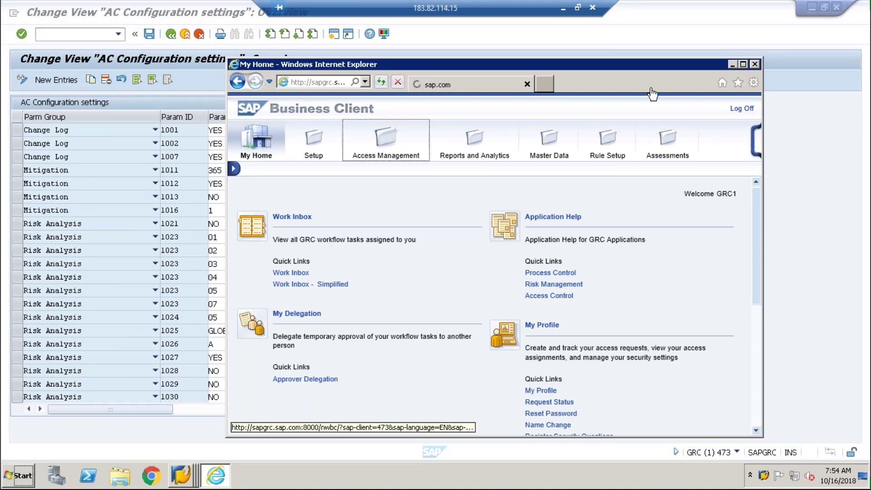
double_click(709, 76)
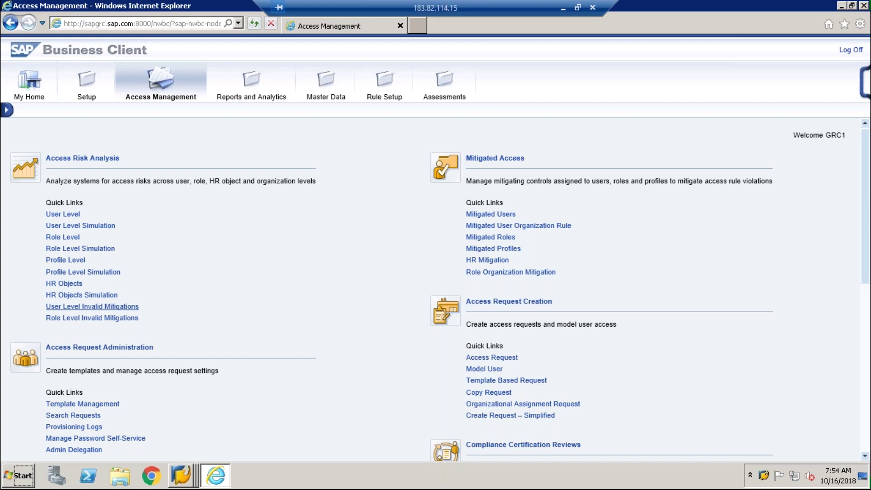
click(68, 216)
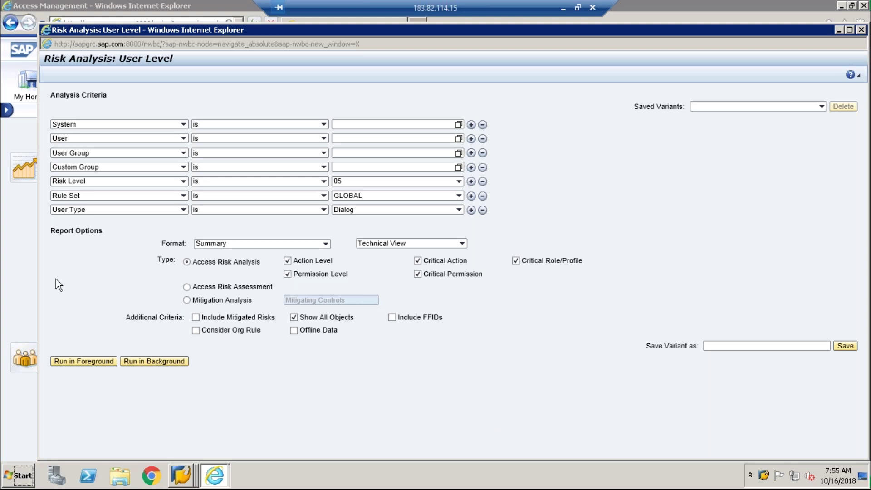
- Switch back to the AC Configuration settings in SAP GUI and list the possible values for the 1023 entry set to 04
click(181, 481)
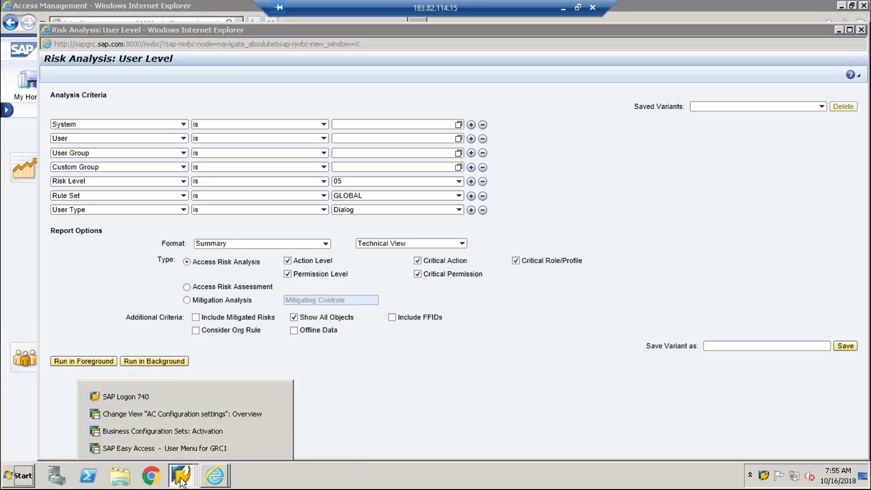
click(181, 414)
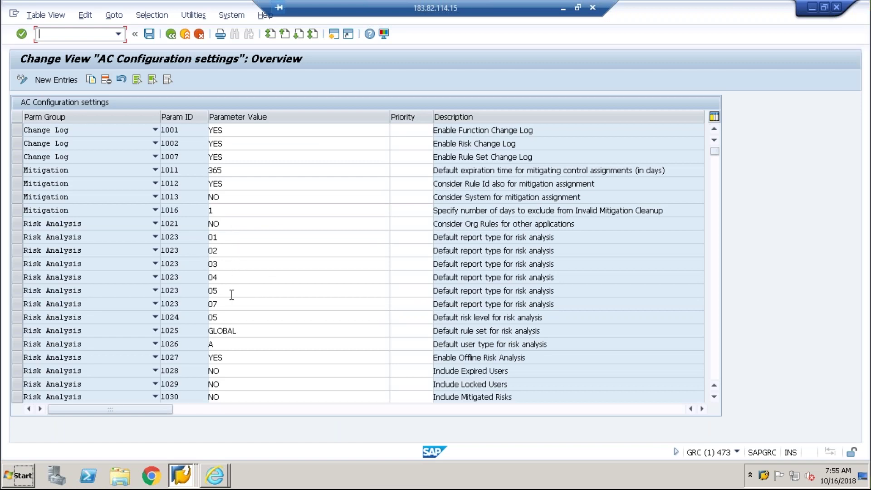
click(243, 252)
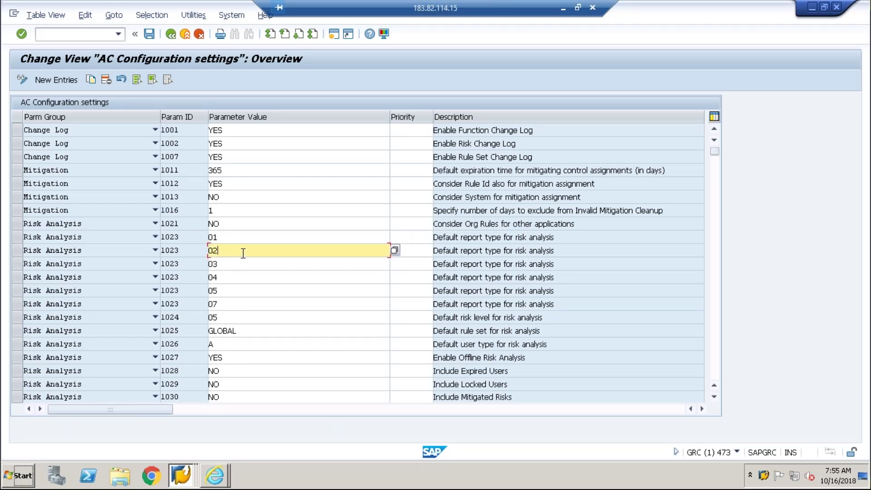
click(343, 265)
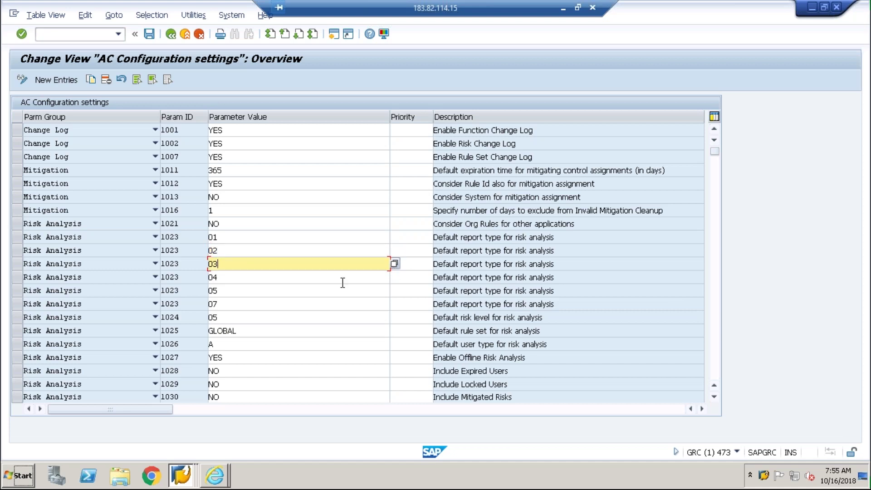
click(315, 277)
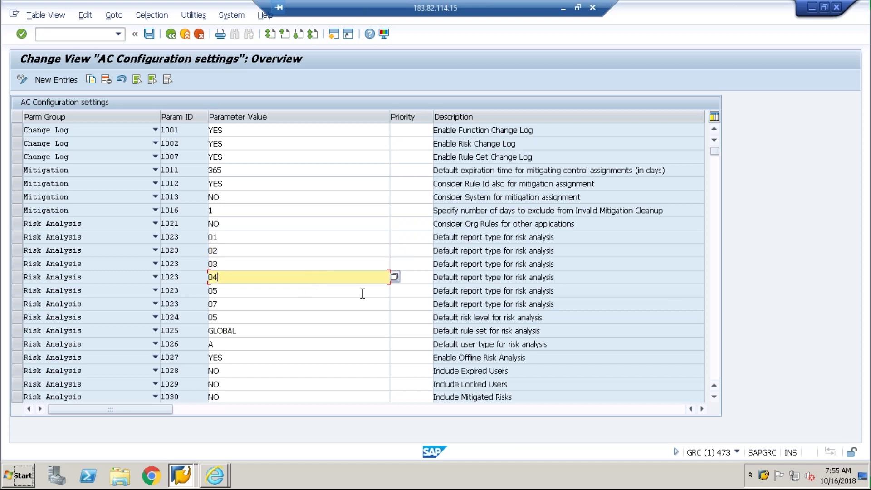
click(394, 277)
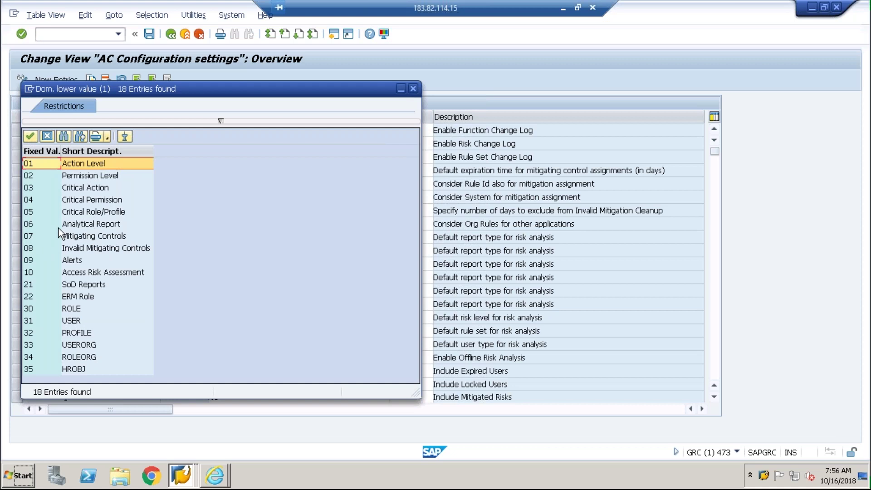
- Place the User Level risk analysis window beside the report type value list to compare them, and close the list
click(212, 486)
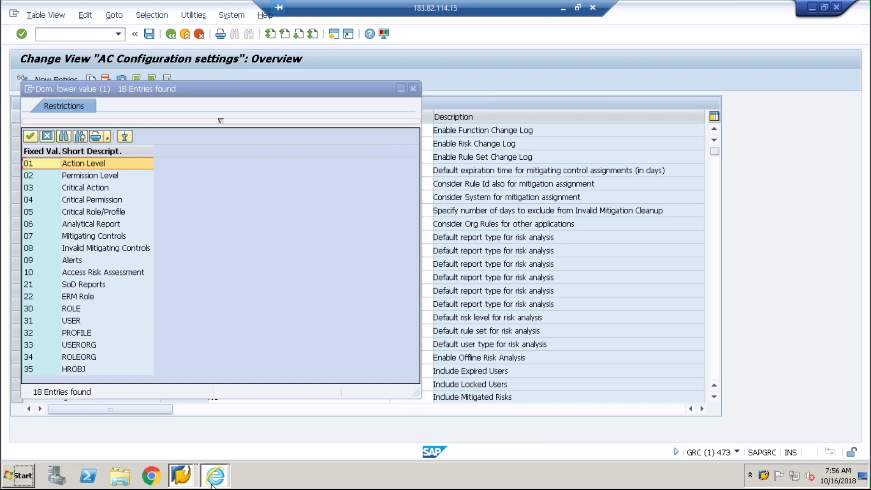
click(204, 448)
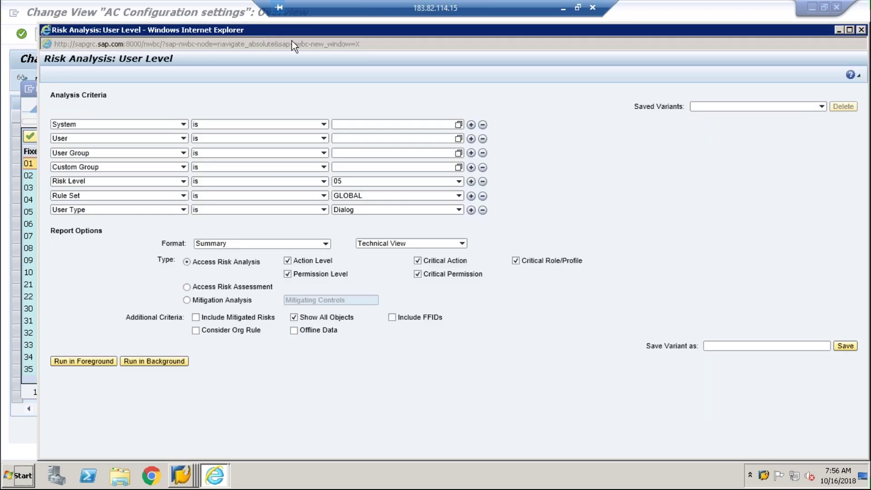
drag(292, 41, 325, 42)
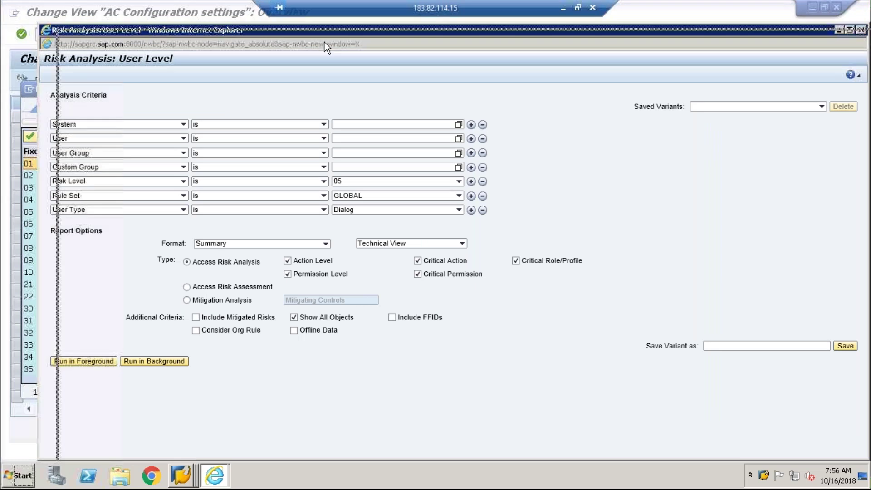
drag(325, 43, 449, 52)
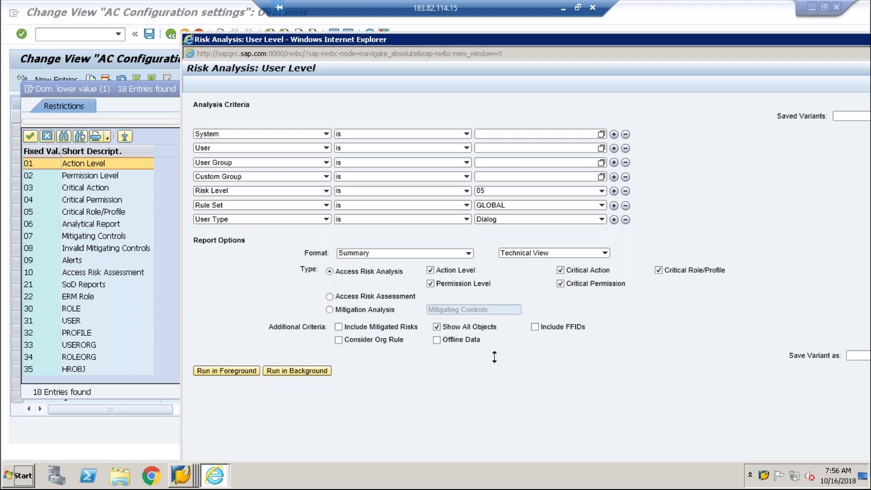
click(32, 224)
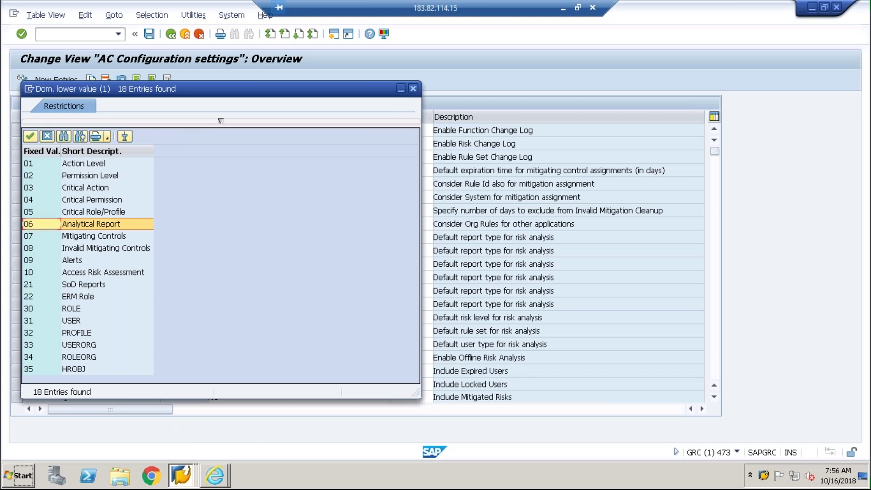
click(415, 89)
- Create a new AC configuration entry in the Risk Analysis parameter group with parameter ID 1023
click(50, 81)
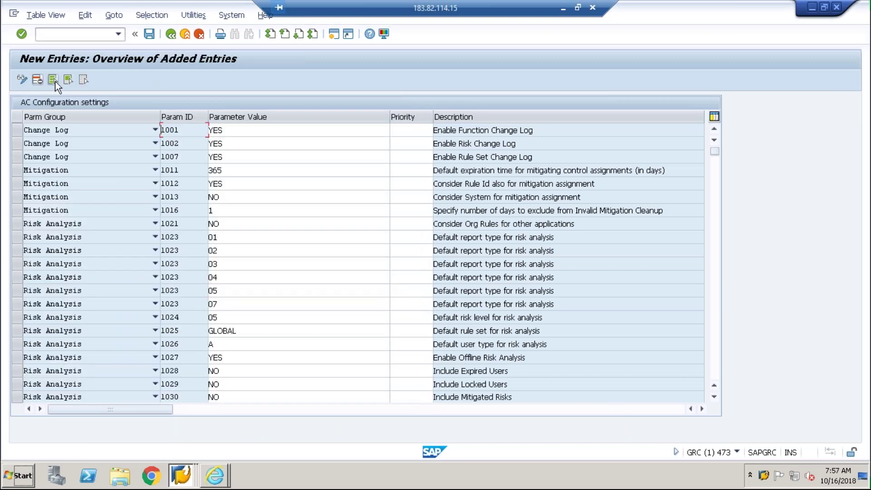
click(155, 130)
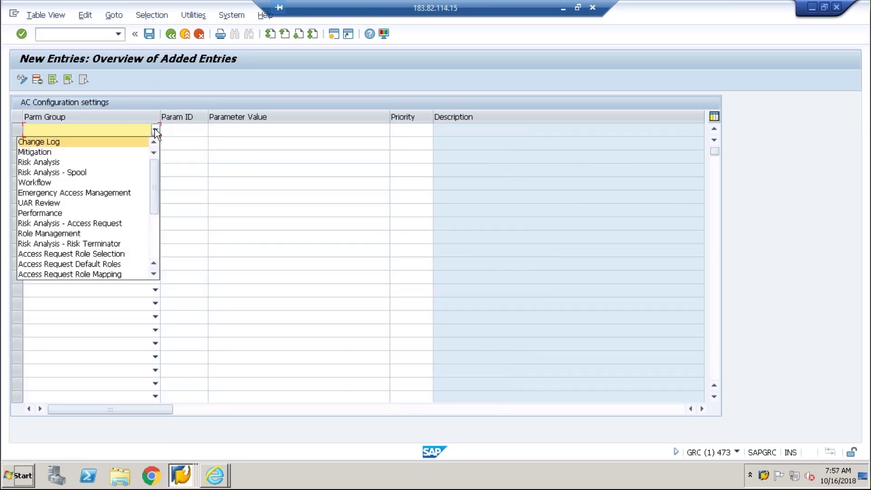
click(47, 163)
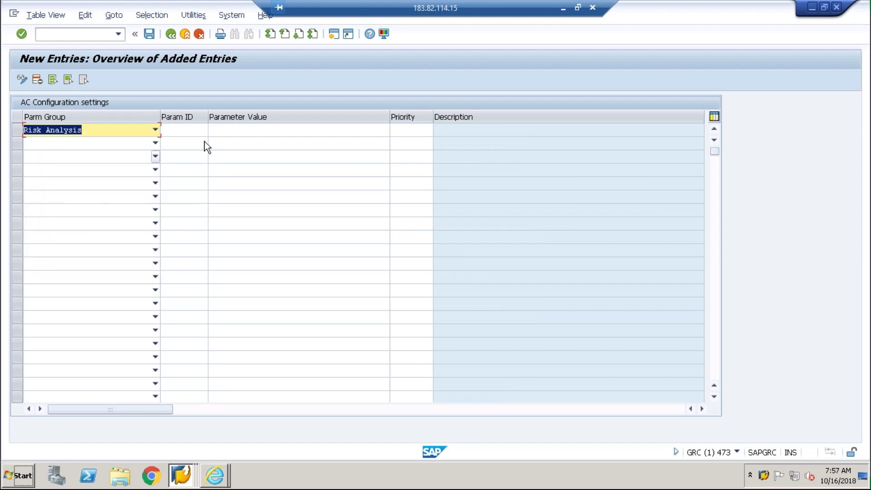
click(191, 133)
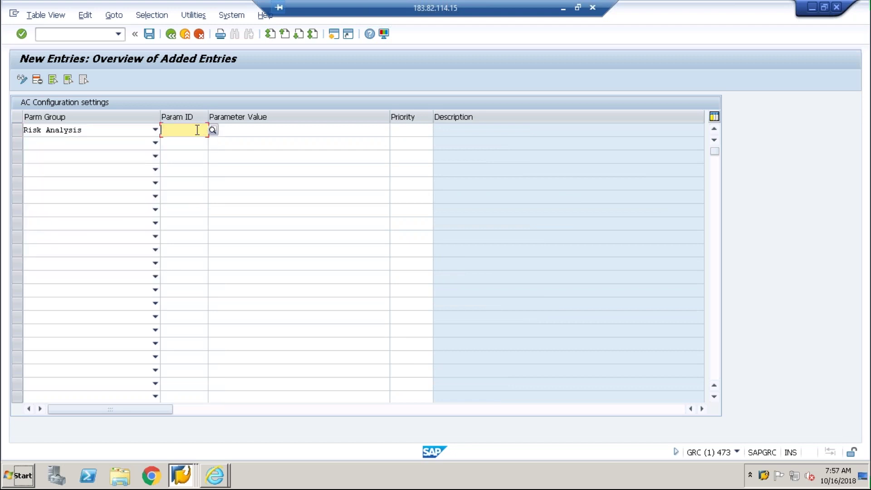
text(1021)
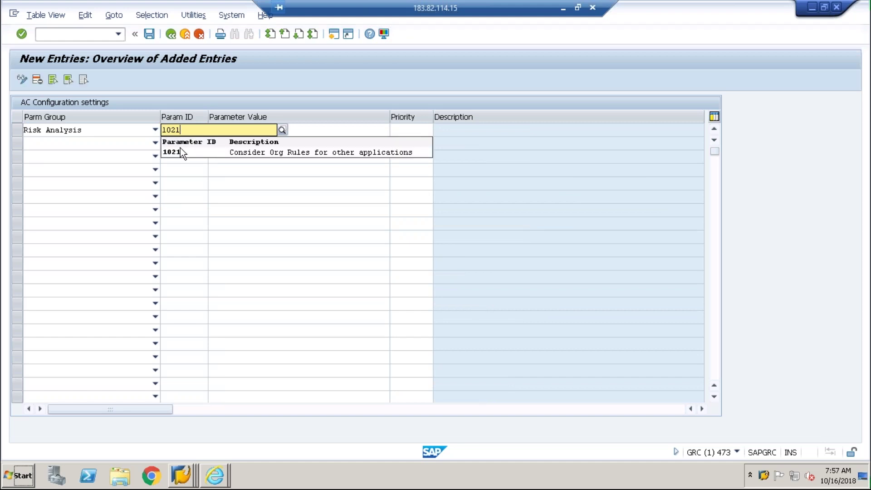
key(BackSpace)
text(3)
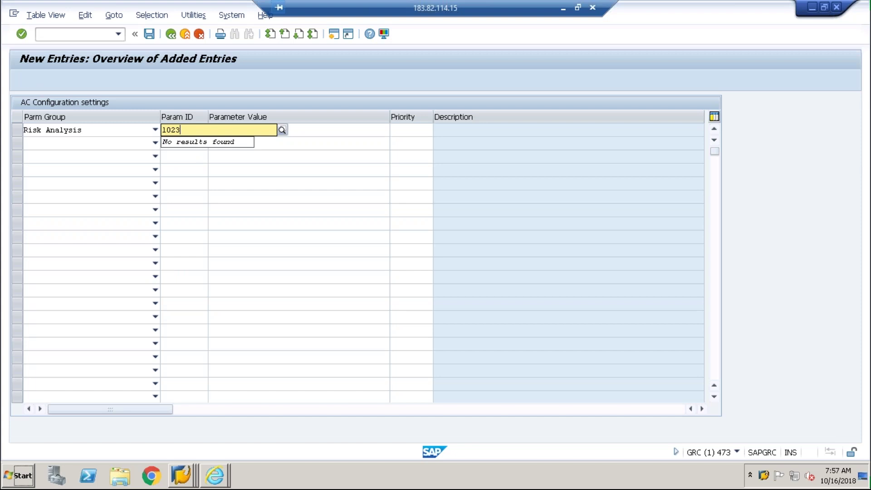
click(195, 153)
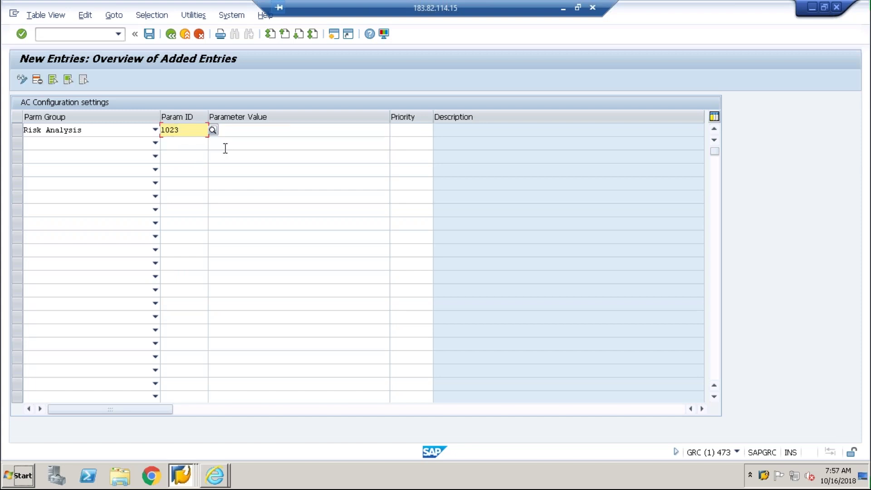
- Set the new 1023 entry's parameter value to 06, Analytical Report, and save it to the proposed customizing request
click(274, 132)
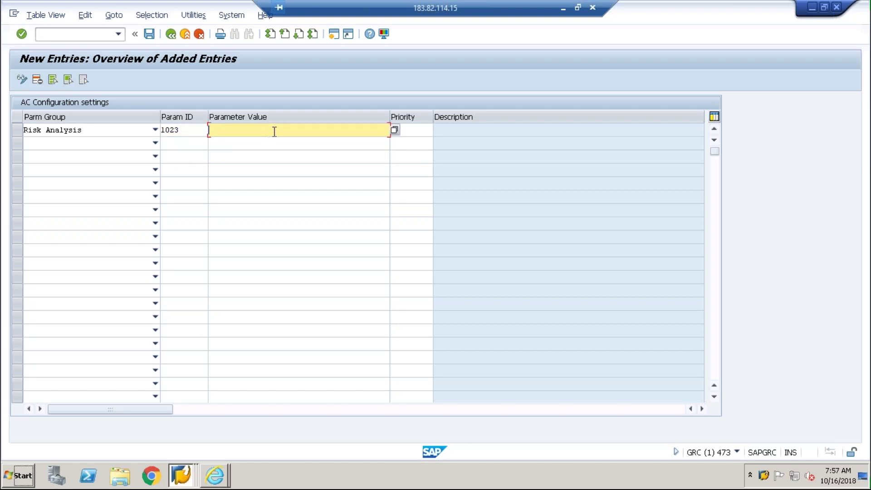
click(394, 130)
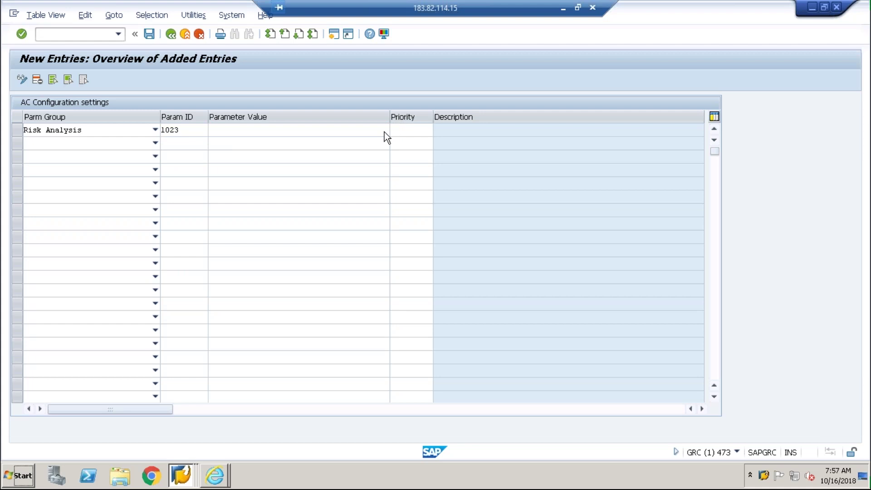
key(F4)
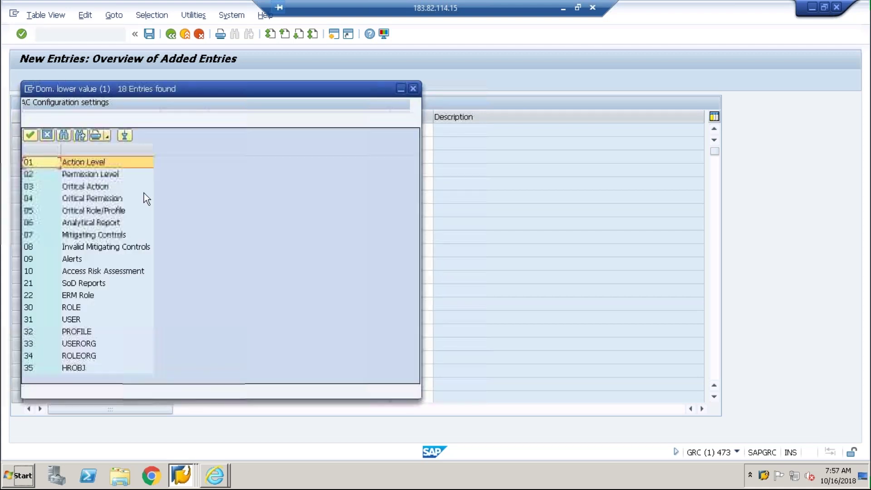
double_click(136, 219)
key(Return)
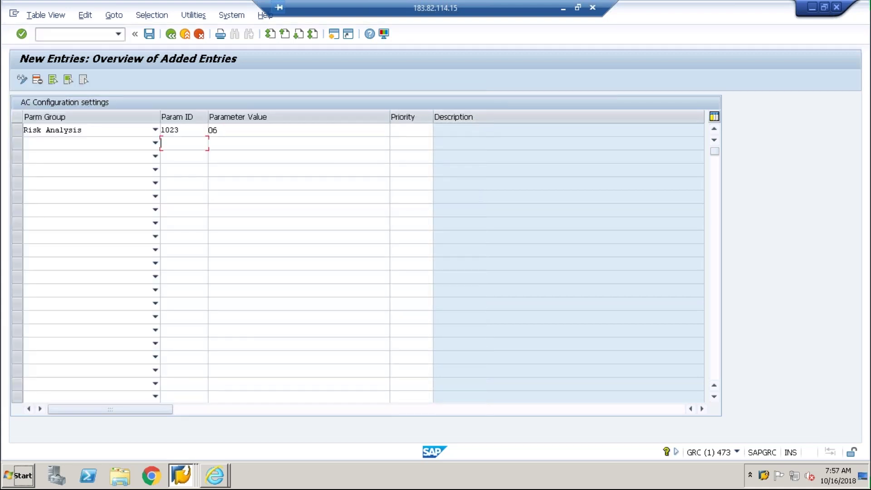
click(149, 34)
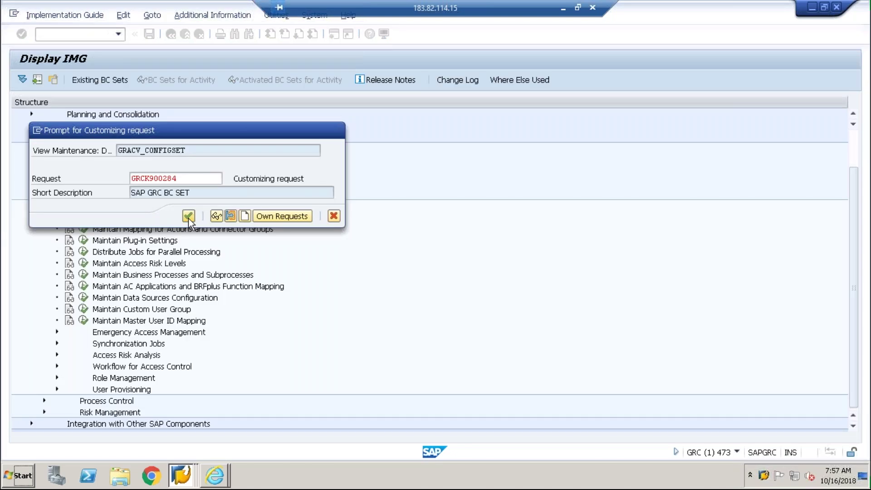
click(189, 216)
- Check the report type defaults in the open User Level risk analysis, reload Access Management in Internet Explorer, and reopen the User Level analysis
click(214, 476)
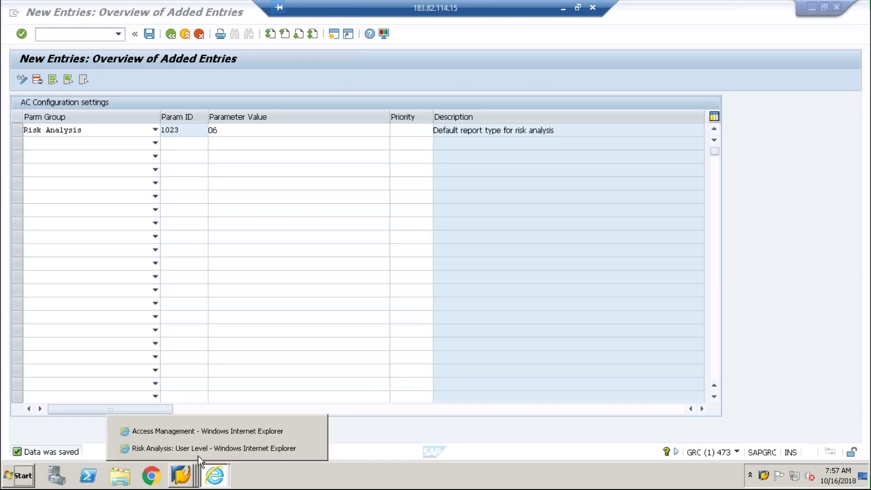
click(198, 452)
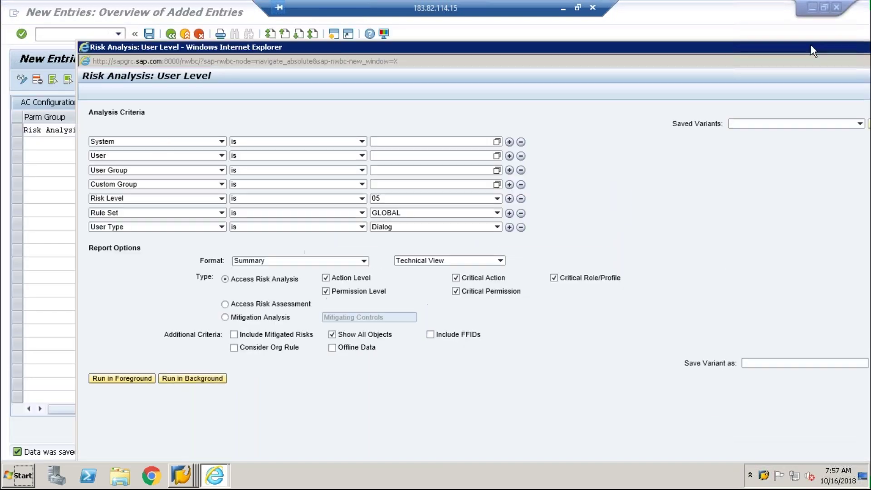
click(182, 470)
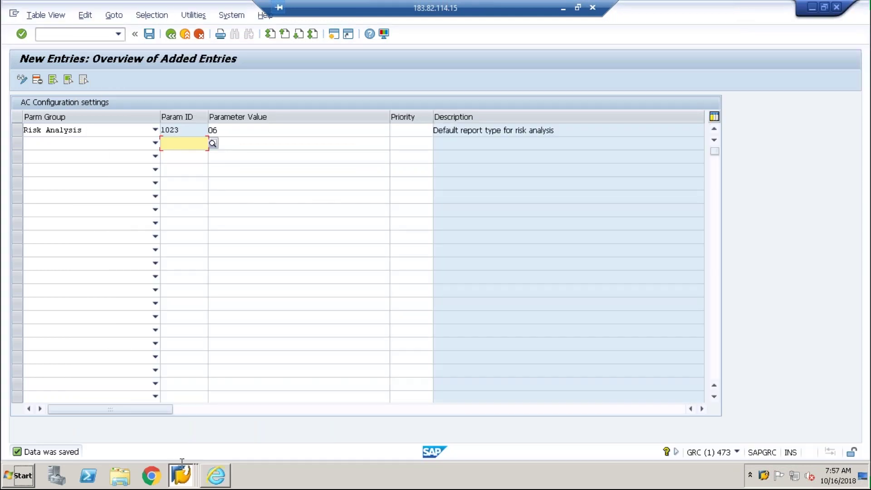
click(216, 475)
click(253, 24)
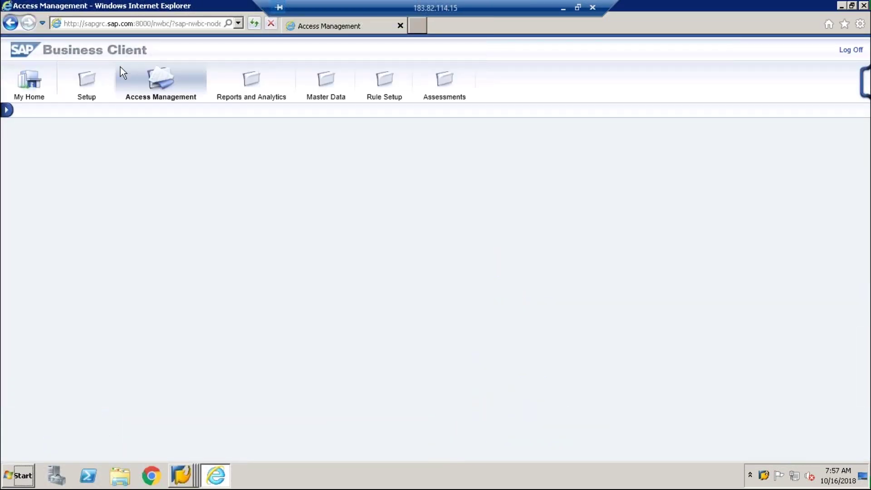
click(88, 84)
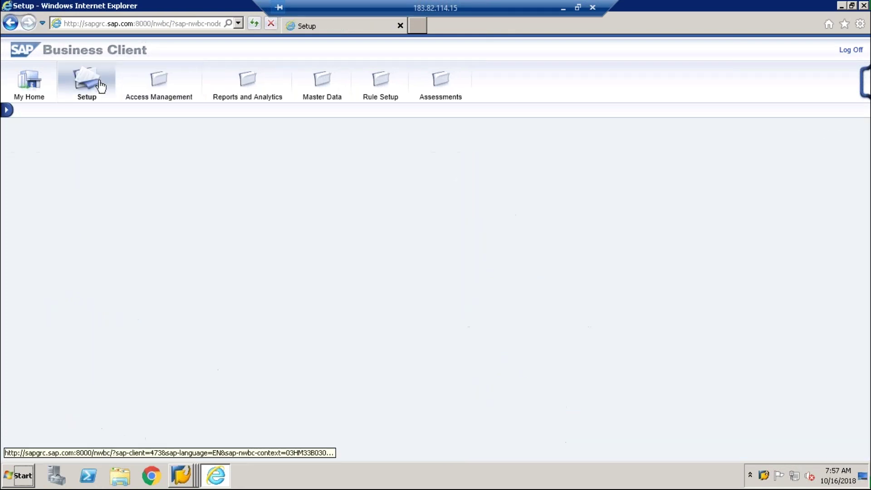
click(157, 85)
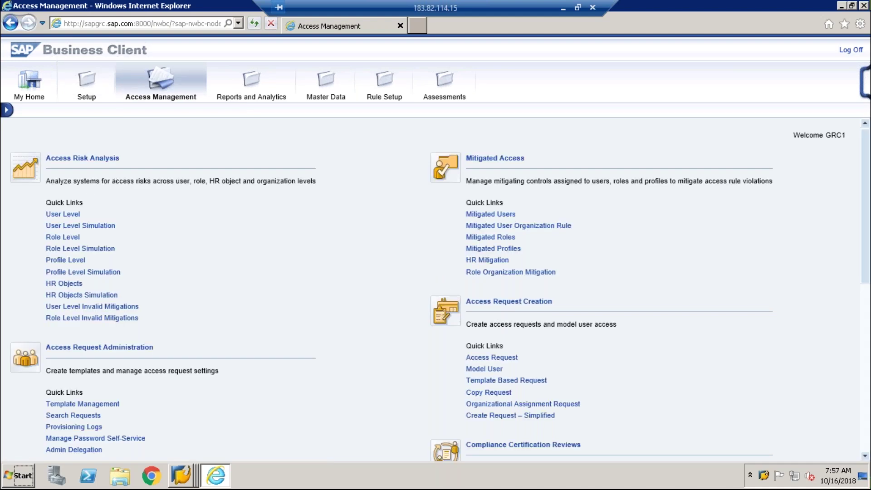
click(68, 216)
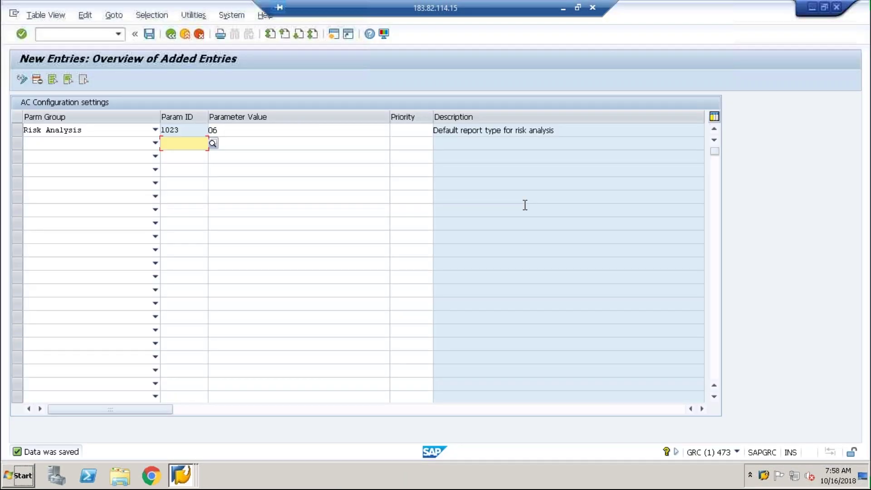
- Reopen the User Level risk analysis from SAP GUI, select Mitigation Analysis as the type, and view its mitigating control options
click(118, 34)
click(62, 108)
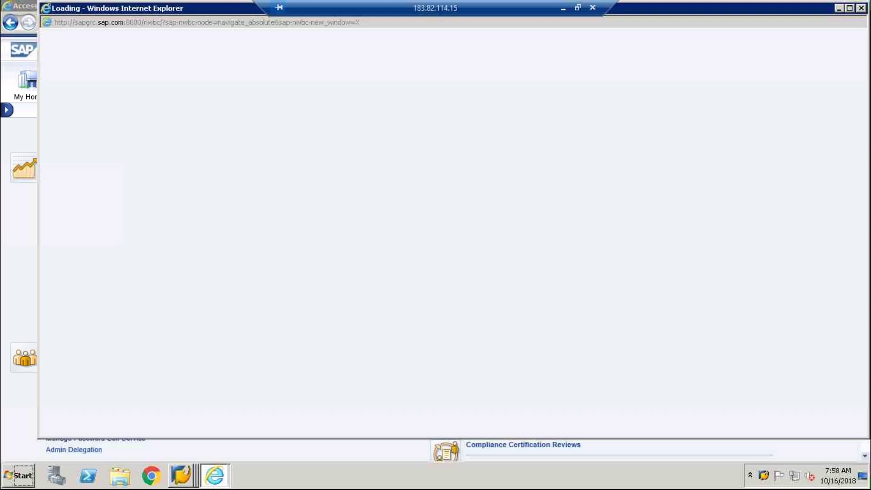
click(187, 279)
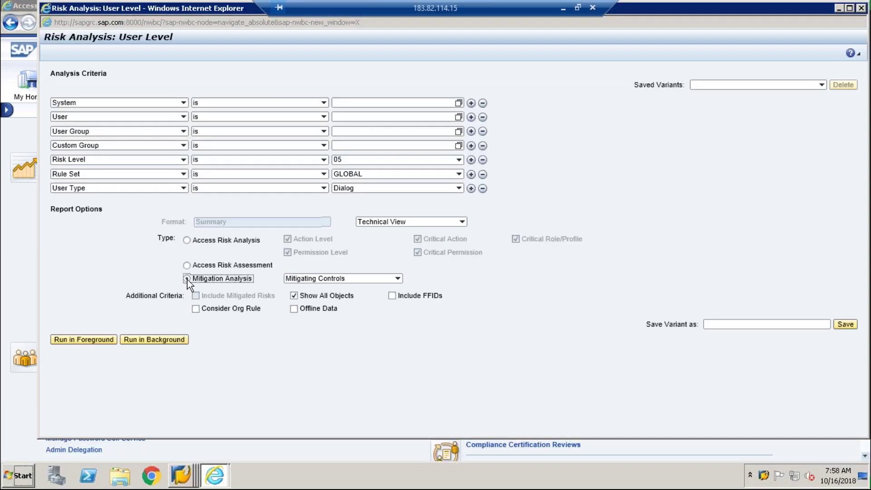
click(399, 279)
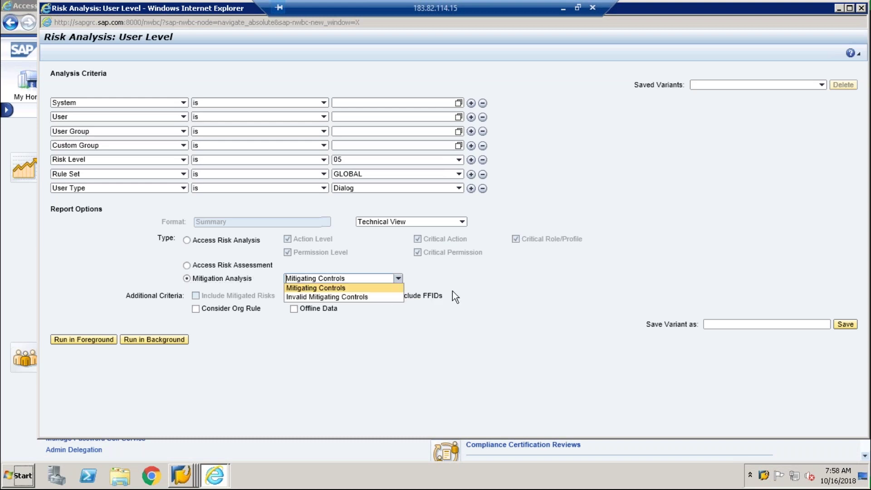
click(503, 285)
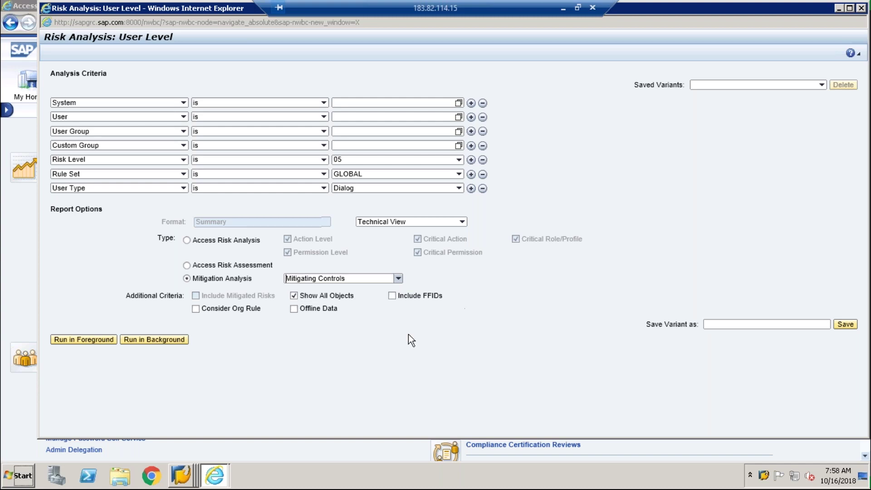
- Switch back to SAP GUI, return to the AC Configuration settings overview, check the 1023 entries with values 06 and 07, and save
click(183, 476)
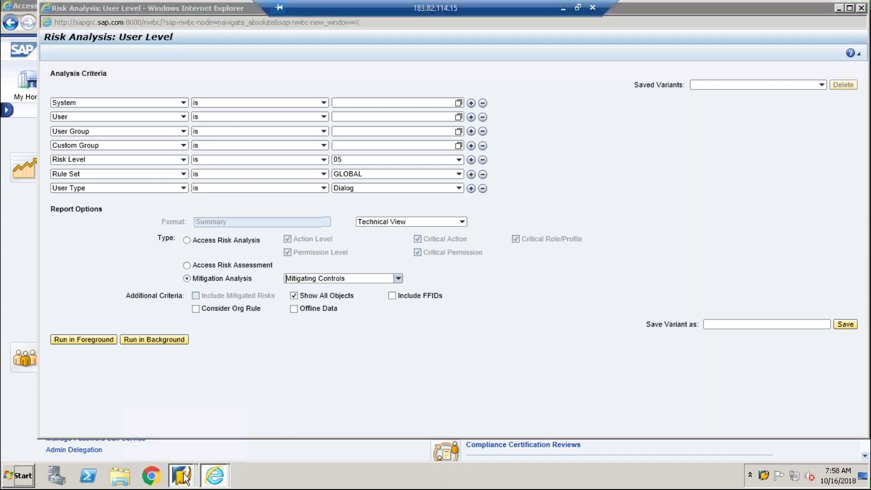
click(182, 397)
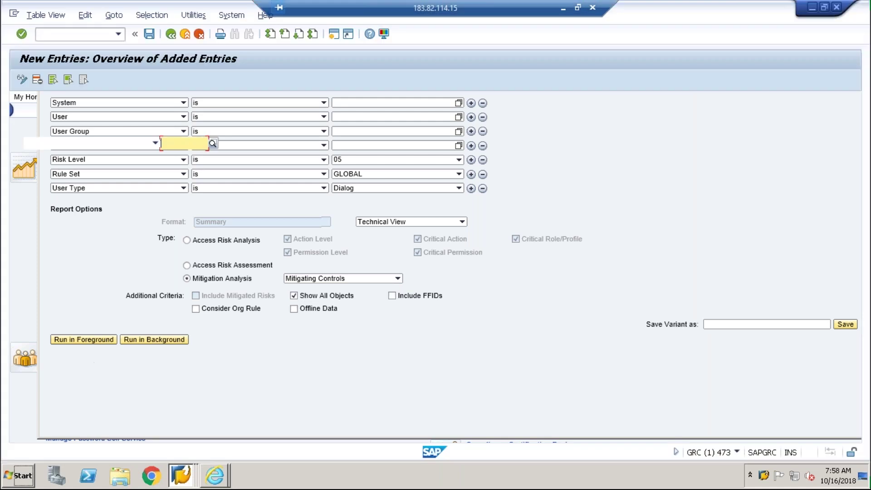
click(148, 33)
click(172, 36)
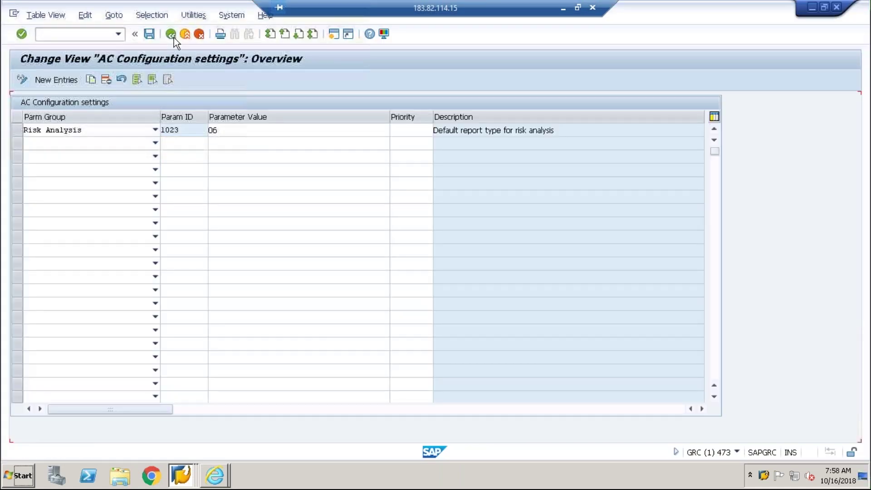
click(238, 322)
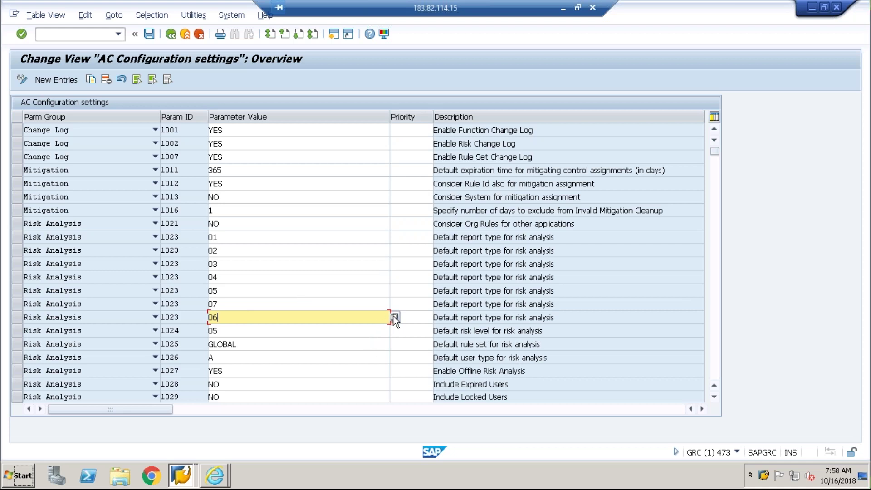
click(300, 307)
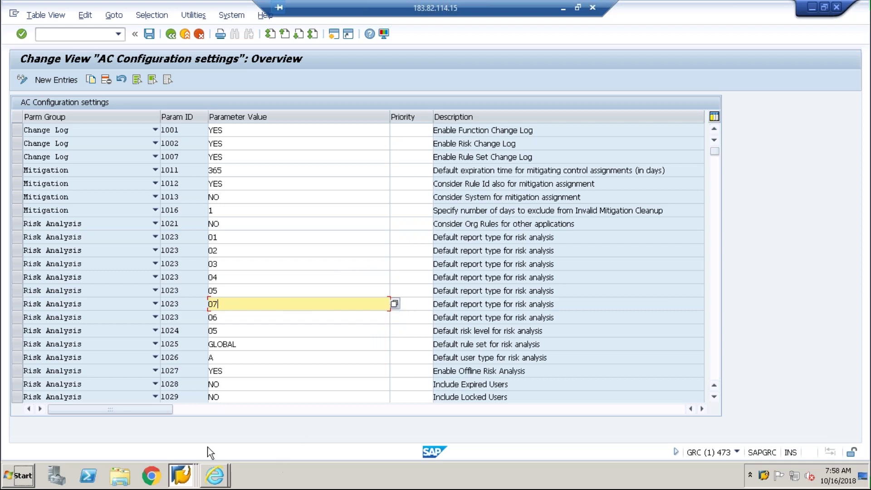
click(149, 34)
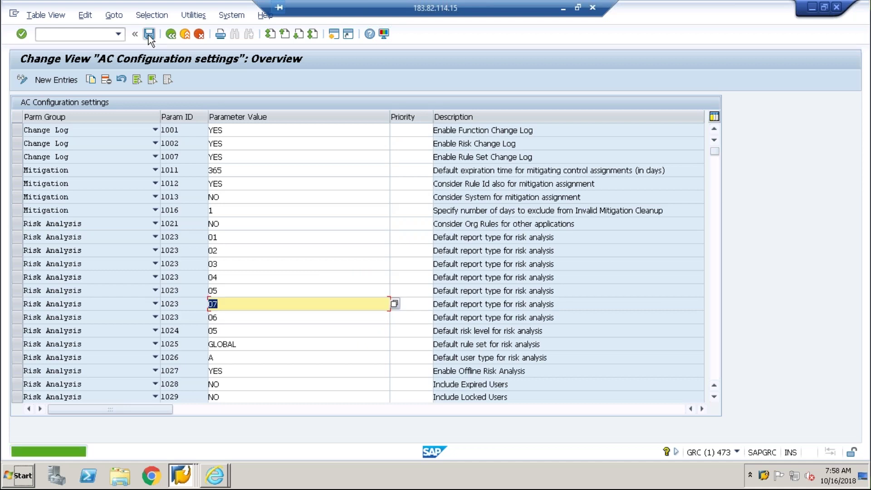
- Switch to Internet Explorer and close the Access Management and User Level risk analysis windows
click(212, 474)
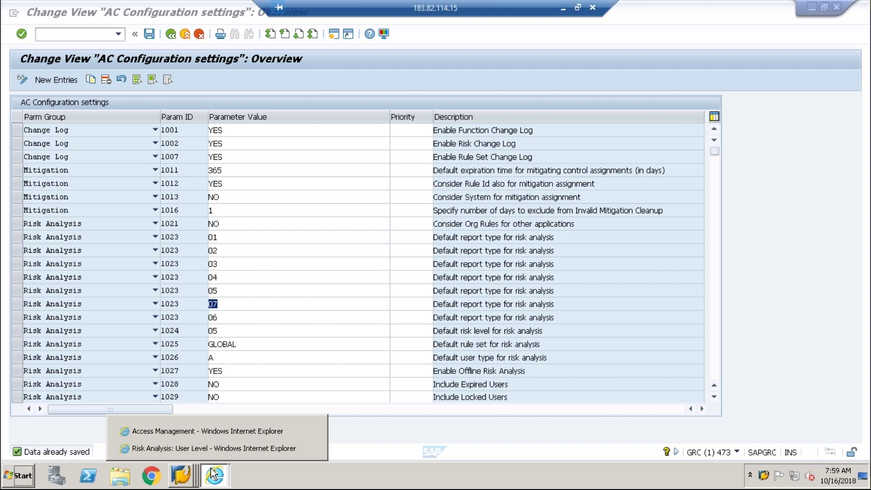
click(208, 431)
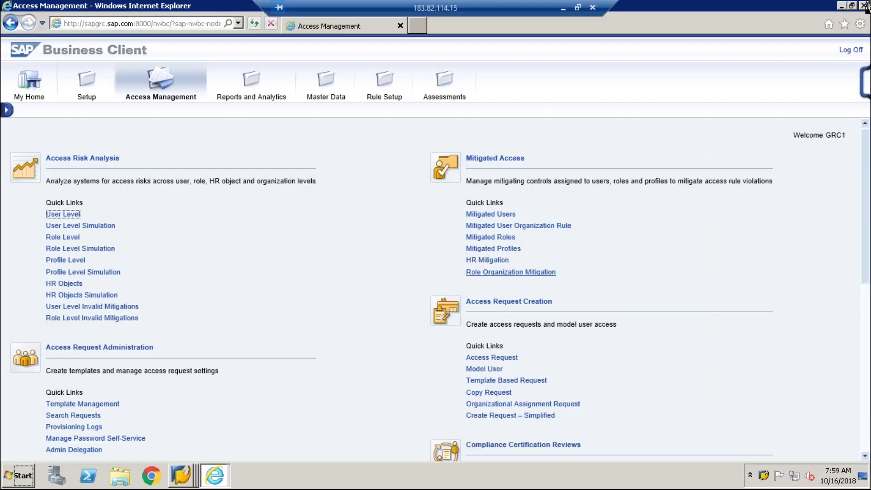
click(864, 6)
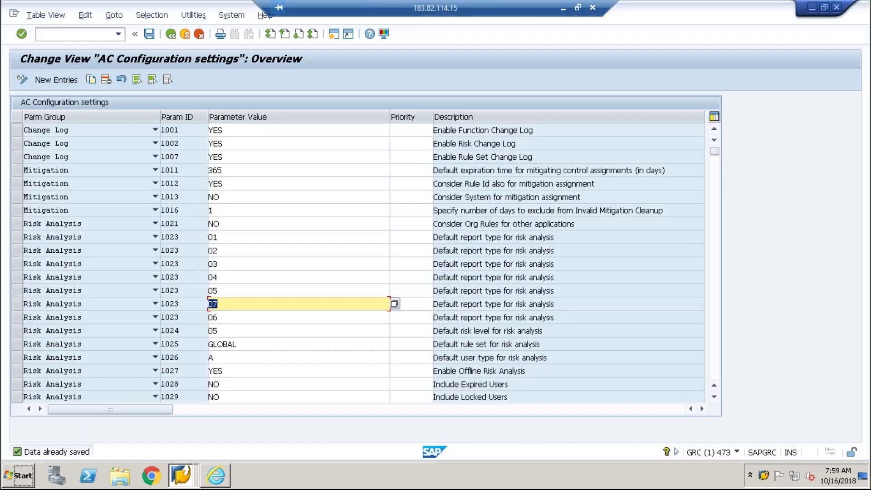
key(alt+Tab)
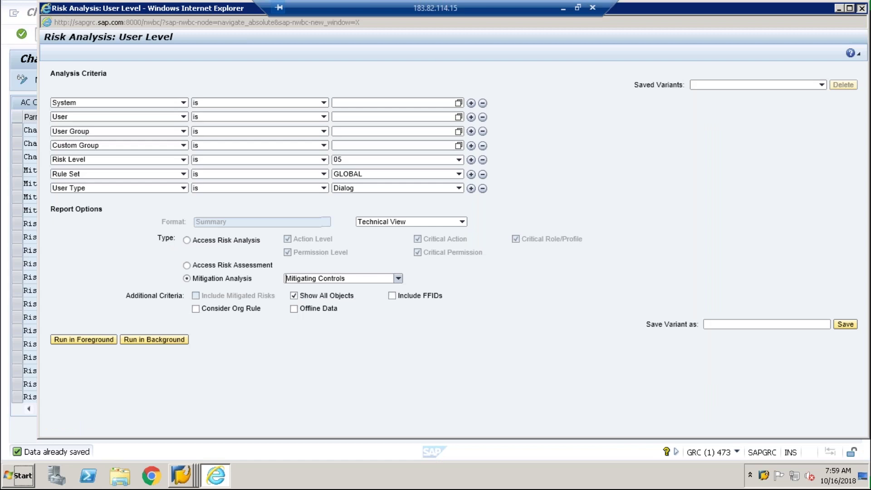
key(alt+F4)
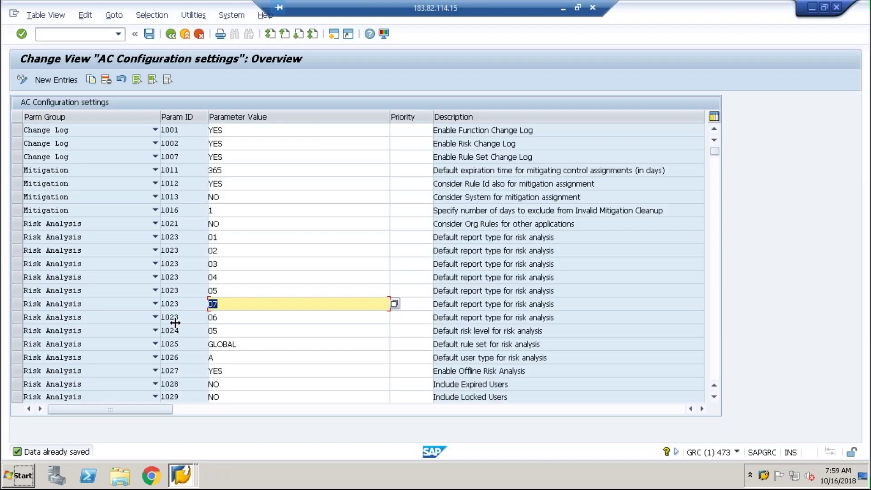
- Launch /onwbc in a new session, check the User Level risk analysis form, and return to the AC Configuration settings overview in SAP GUI
click(67, 36)
text(/onwbc)
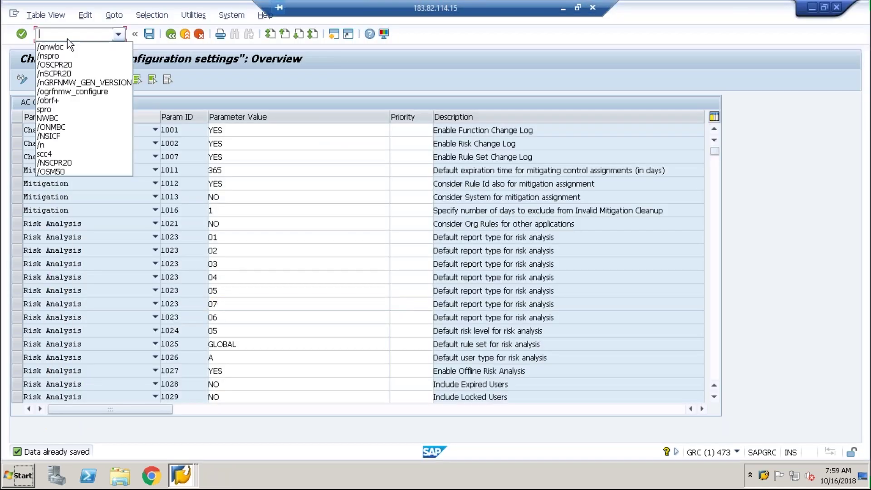
click(24, 34)
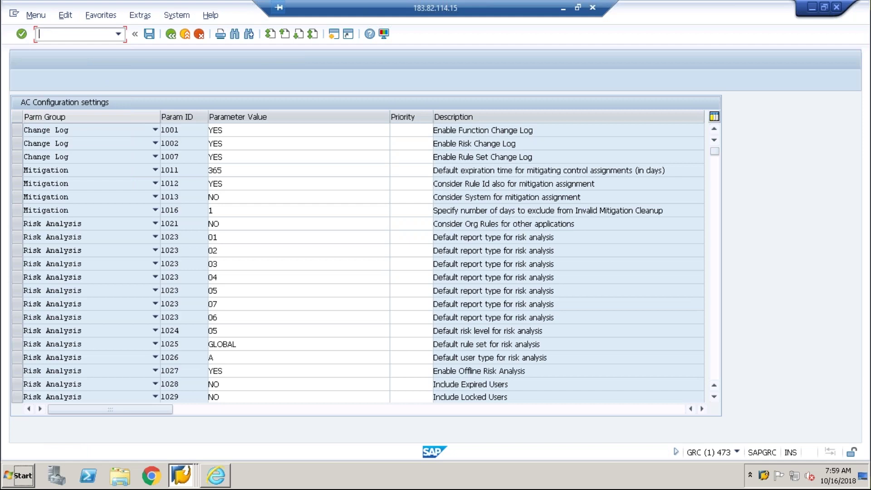
key(alt+Tab)
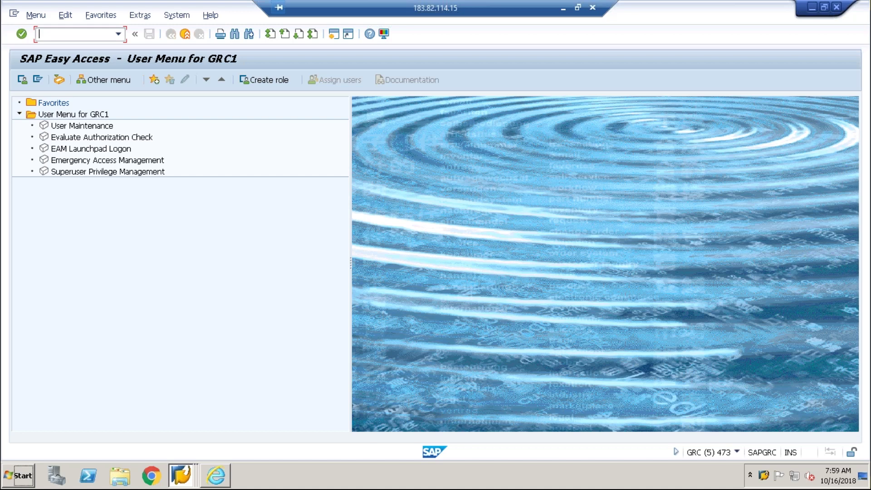
click(181, 475)
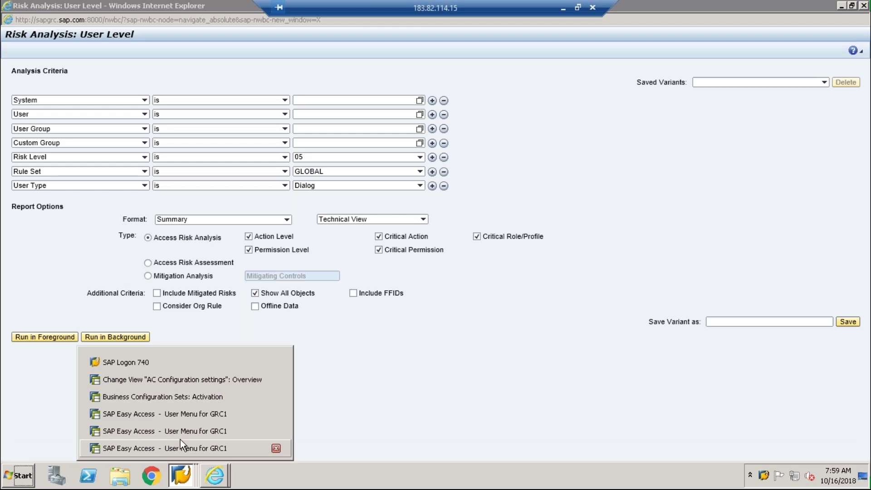
click(181, 439)
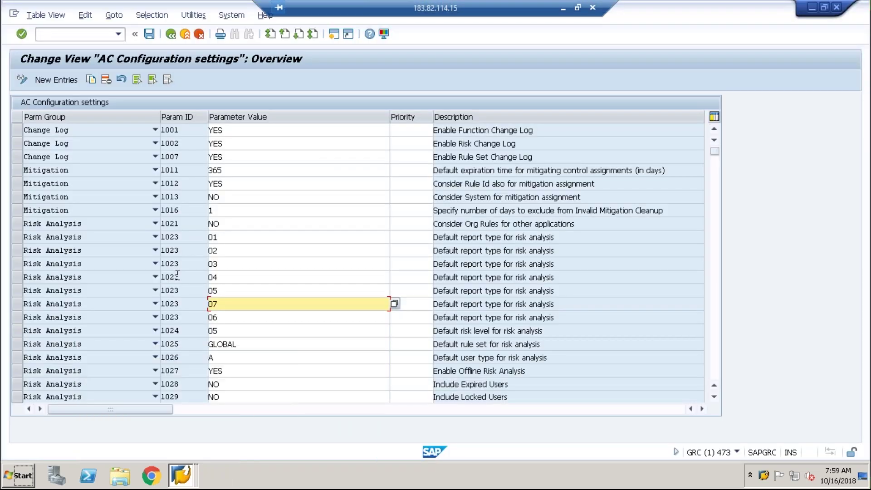
- Examine the possible values for parameter 1024, Default risk level for risk analysis, and close the value list
click(191, 332)
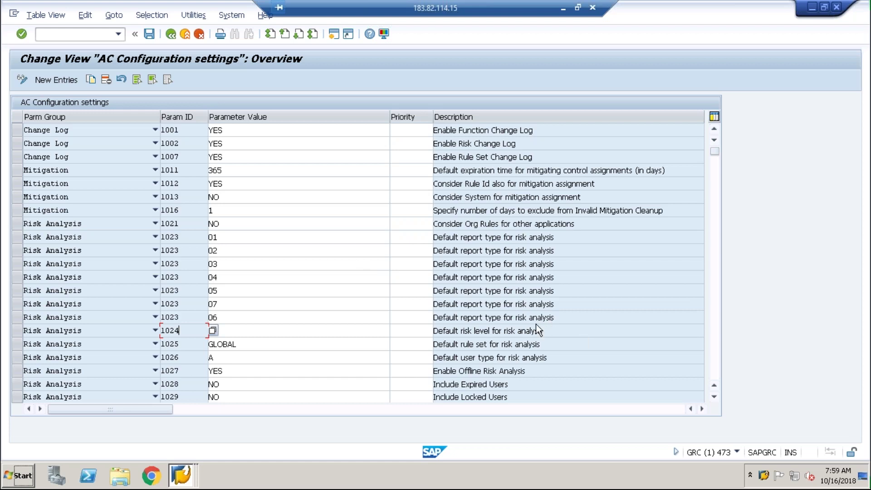
click(319, 330)
text(05)
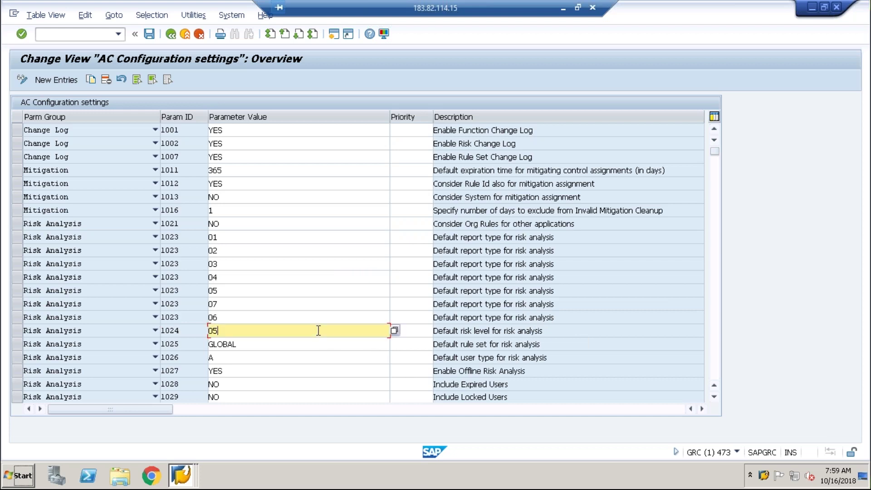
click(396, 338)
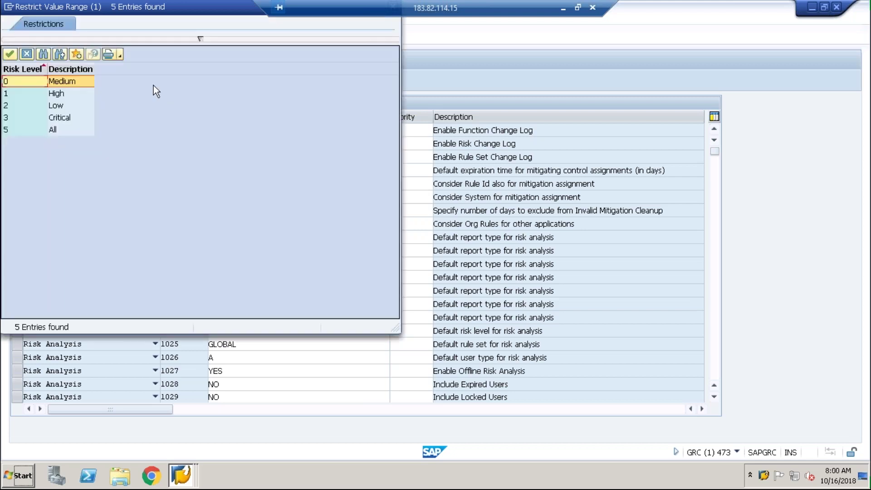
click(408, 49)
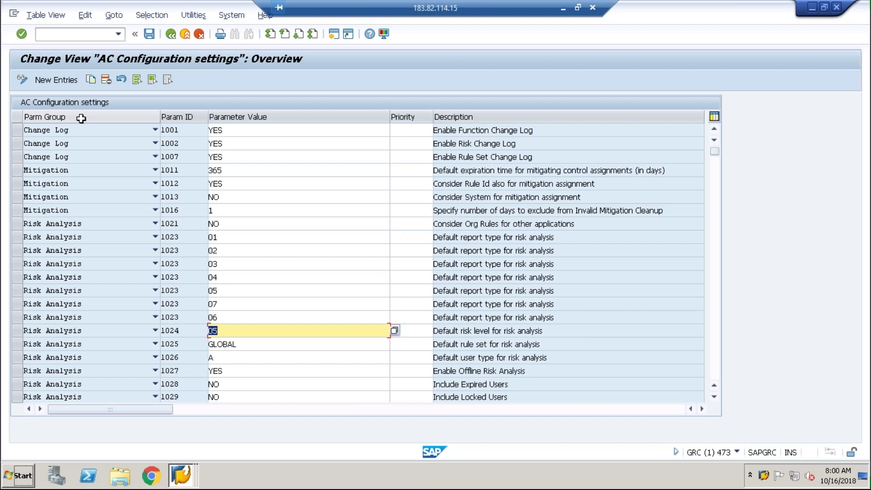
- Launch /onwbc again from SAP GUI, maximize the Internet Explorer window, and open the User Level risk analysis from Access Management
click(68, 33)
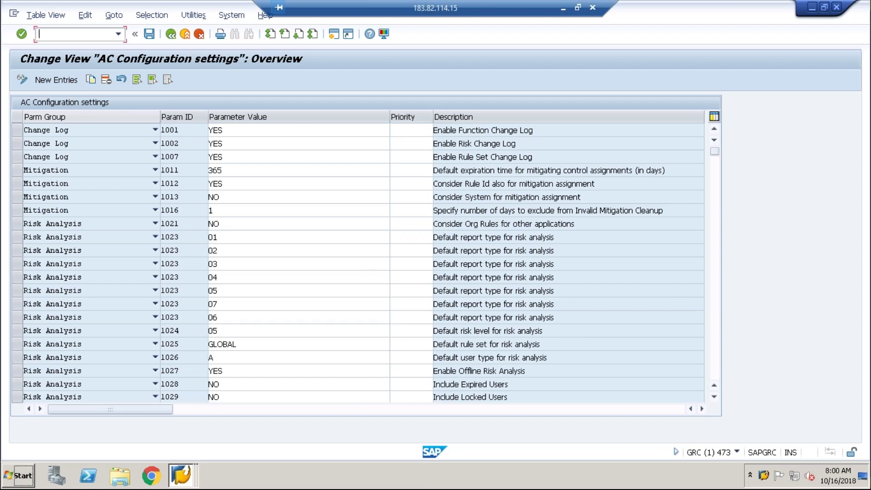
click(118, 34)
click(44, 45)
click(22, 33)
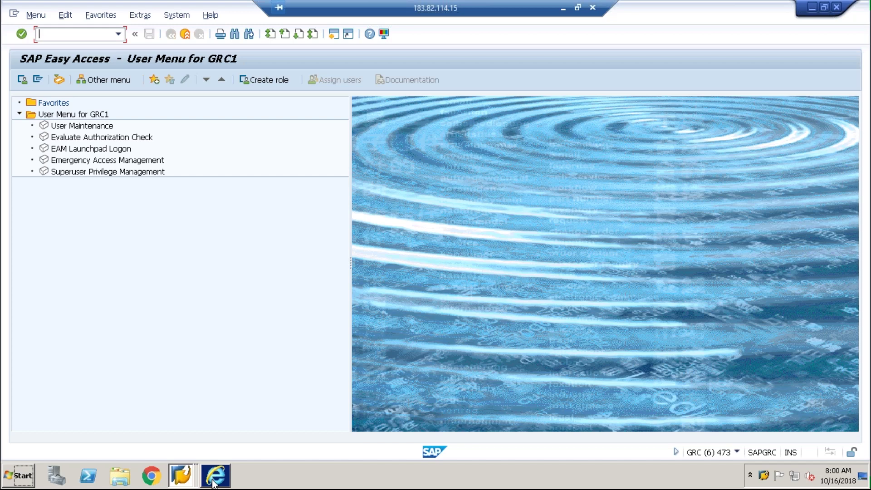
click(213, 481)
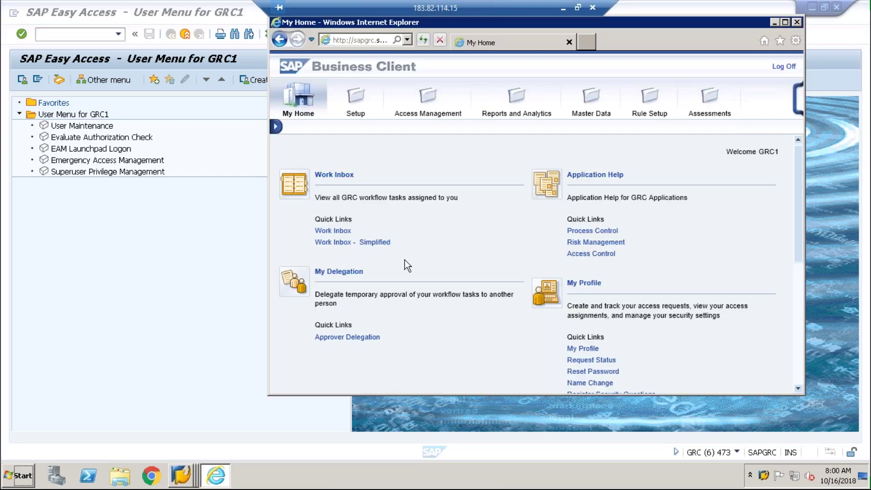
key(super+Up)
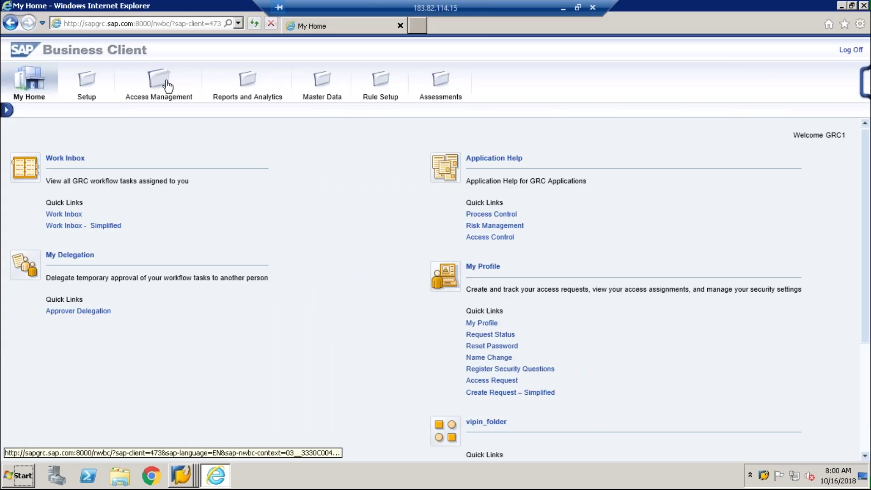
click(168, 86)
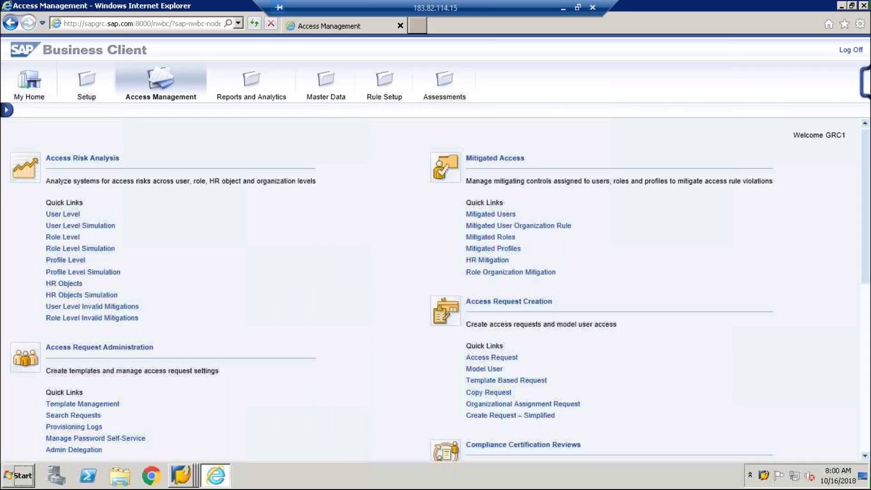
click(58, 218)
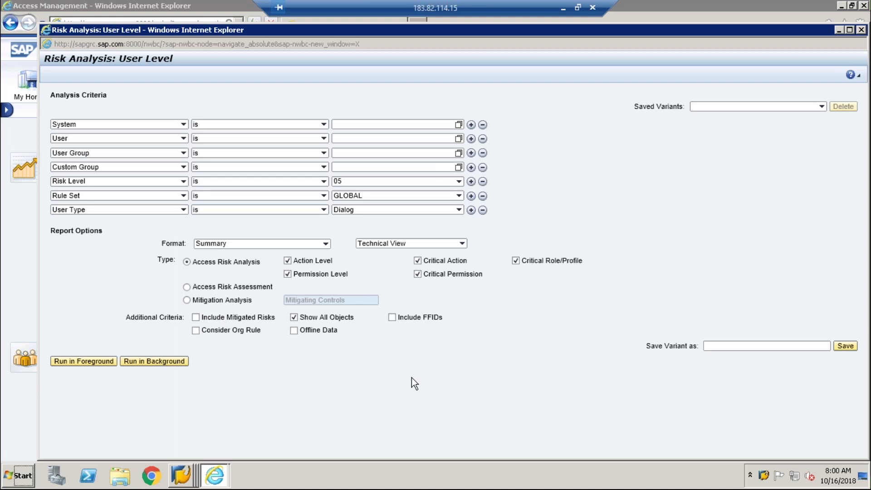
- View the available Risk Level and Rule Set choices in the User Level analysis criteria, keeping the default selections
click(459, 181)
key(Escape)
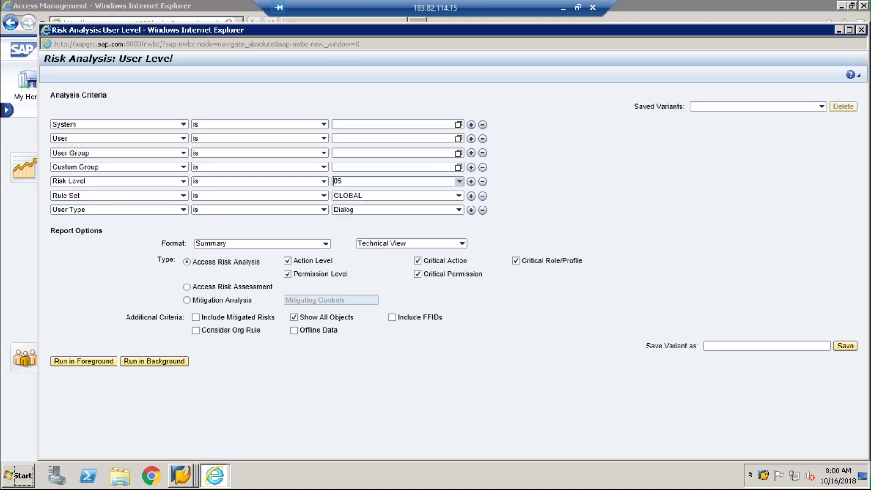
click(459, 182)
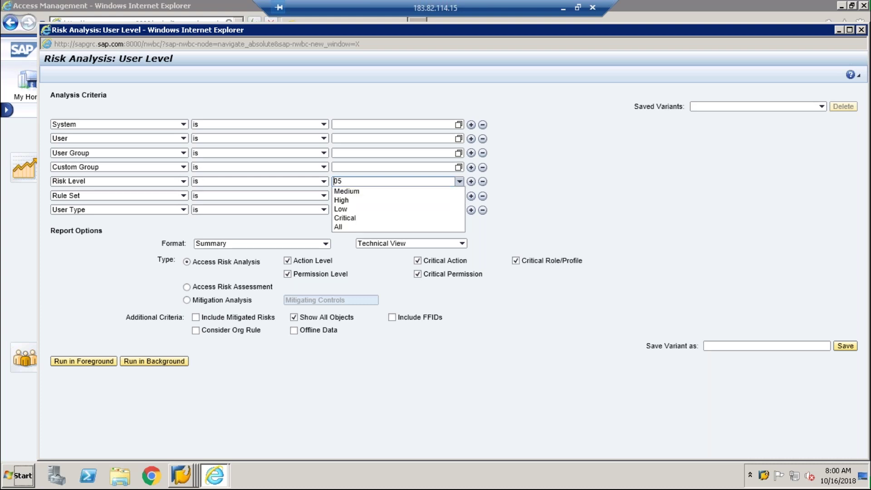
key(Escape)
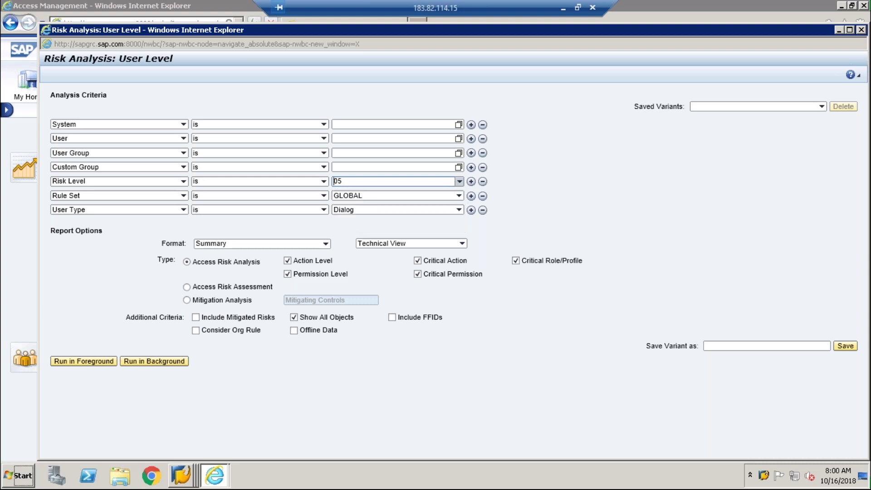
click(449, 194)
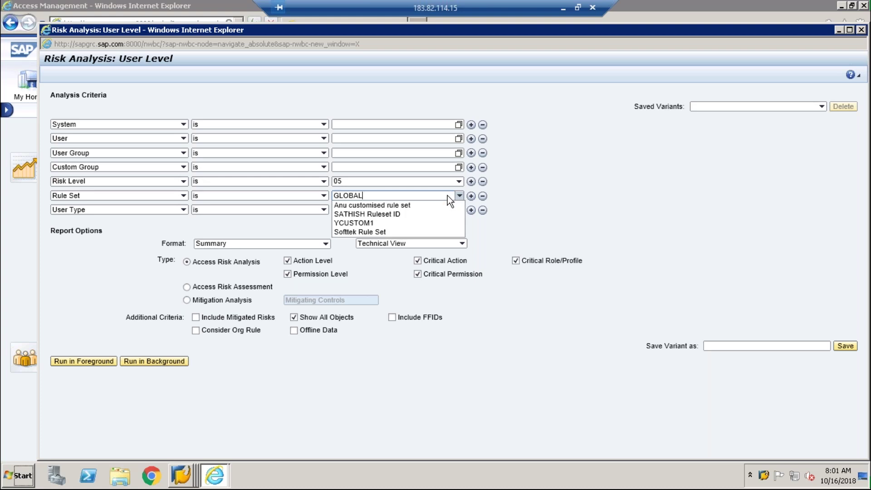
click(447, 196)
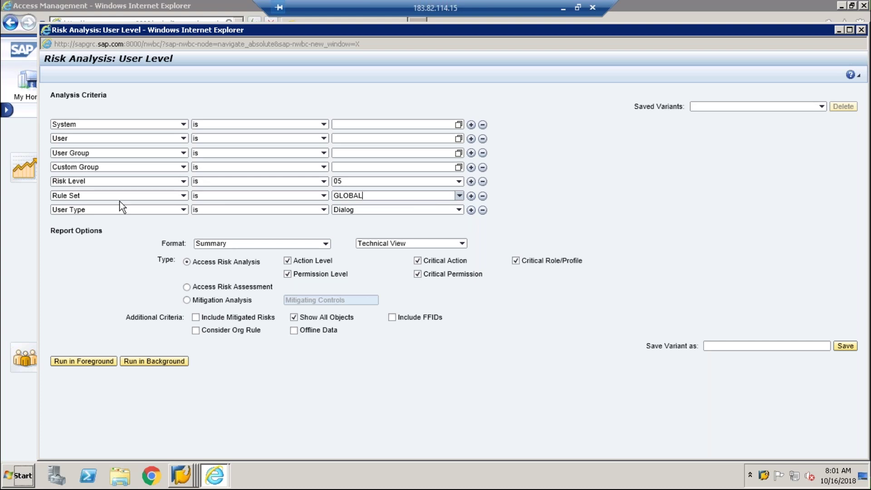
click(412, 196)
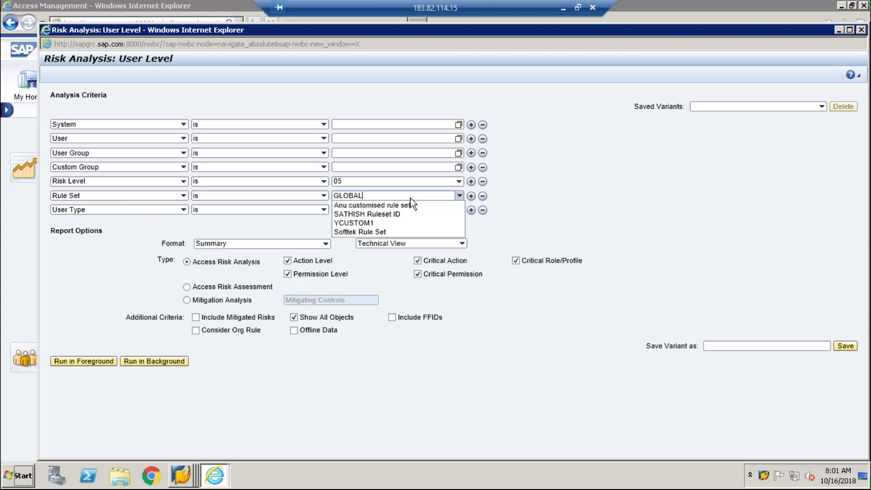
click(412, 198)
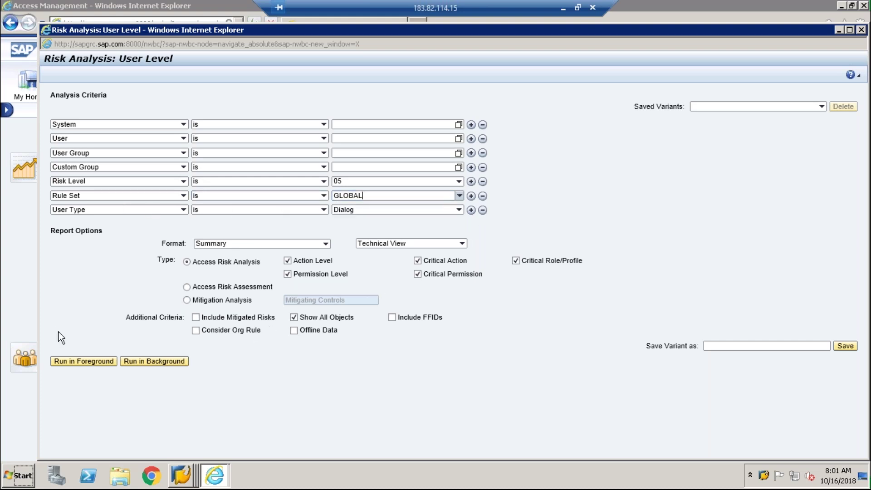
- Switch back to the AC Configuration settings overview in SAP GUI and locate parameter 1025, Default rule set for risk analysis
click(182, 479)
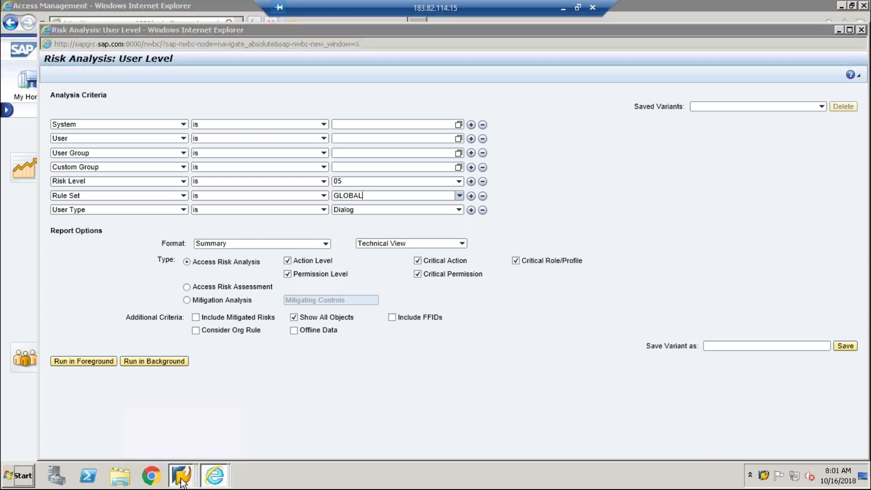
right_click(182, 481)
key(Escape)
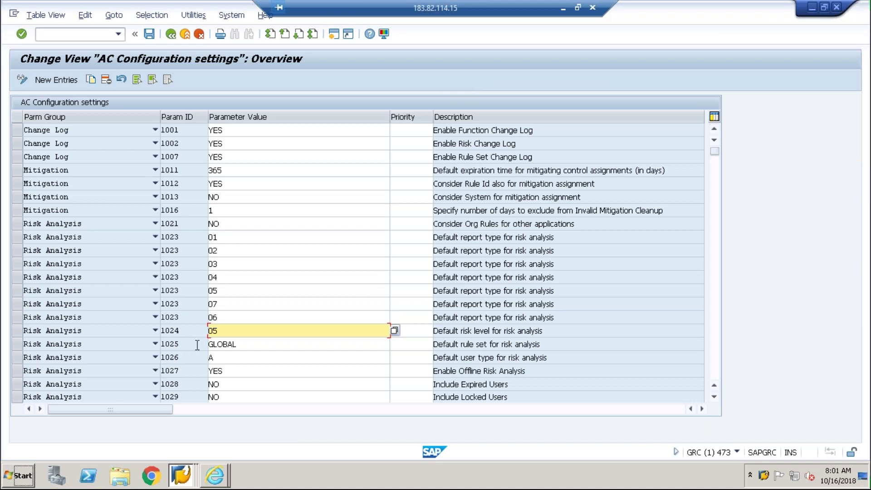
click(195, 348)
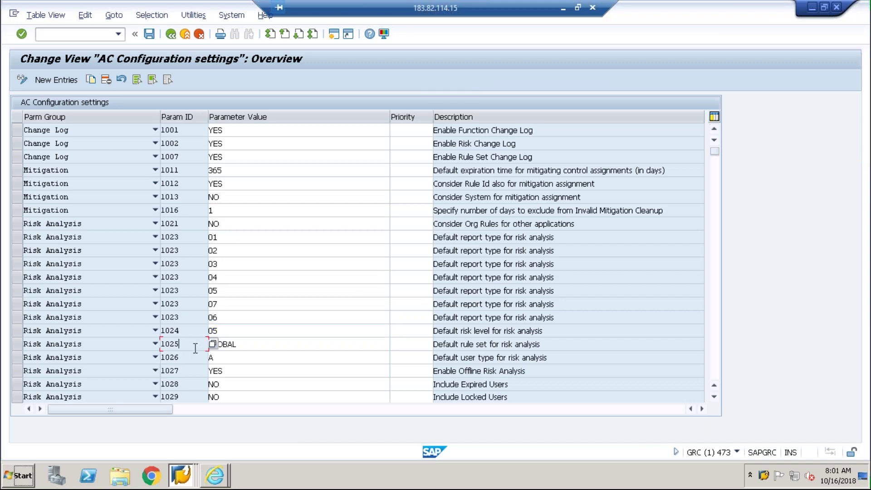
- Check the default criteria in the User Level risk analysis in Internet Explorer, then compare them with parameter 1026, Default user type, in SAP GUI
click(214, 477)
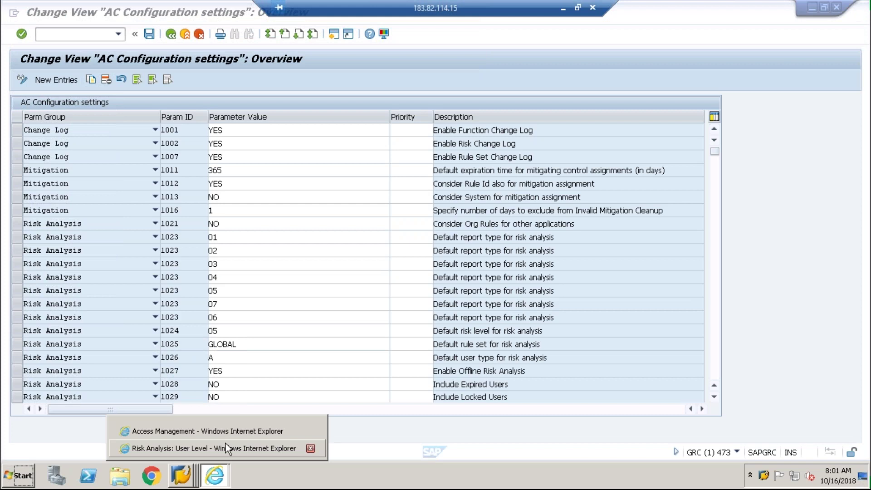
click(225, 446)
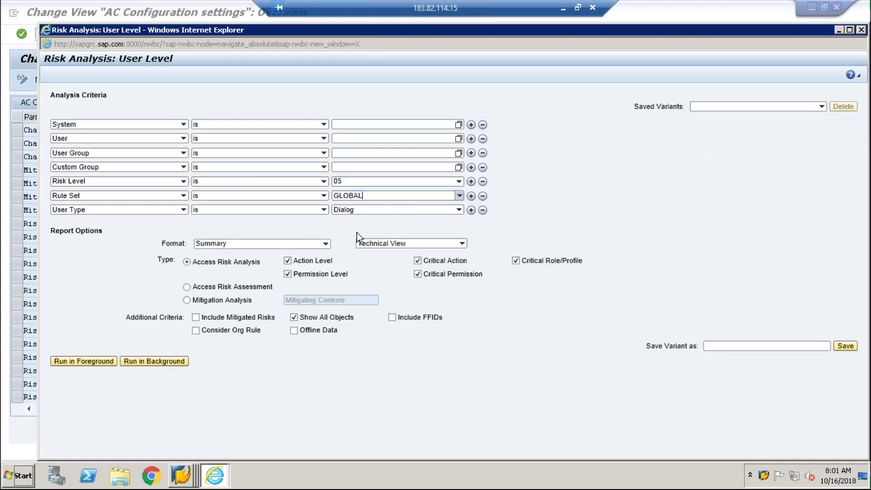
click(186, 483)
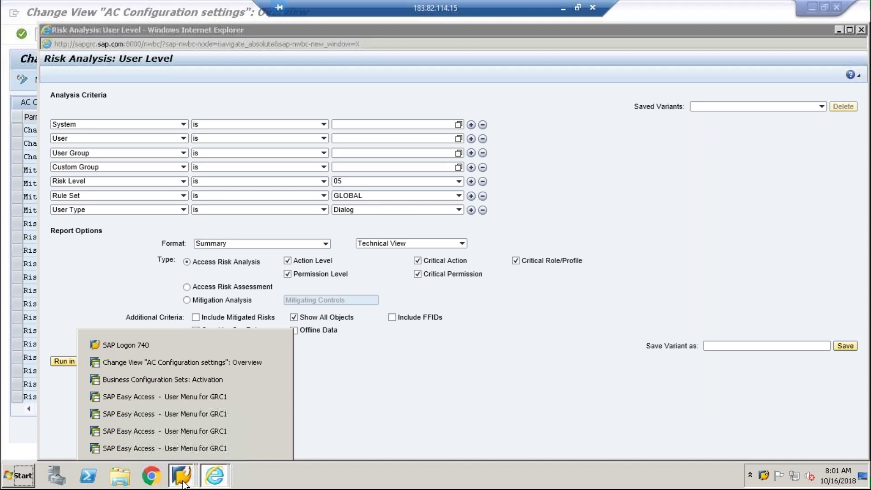
click(145, 364)
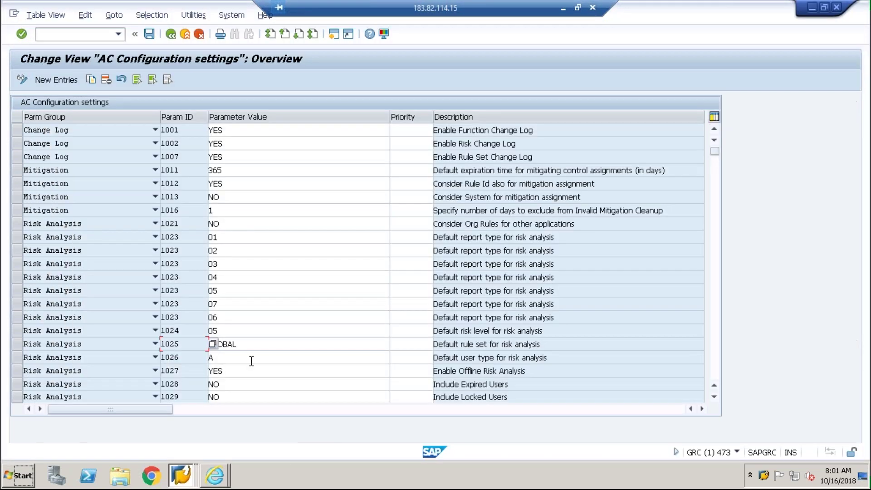
click(252, 359)
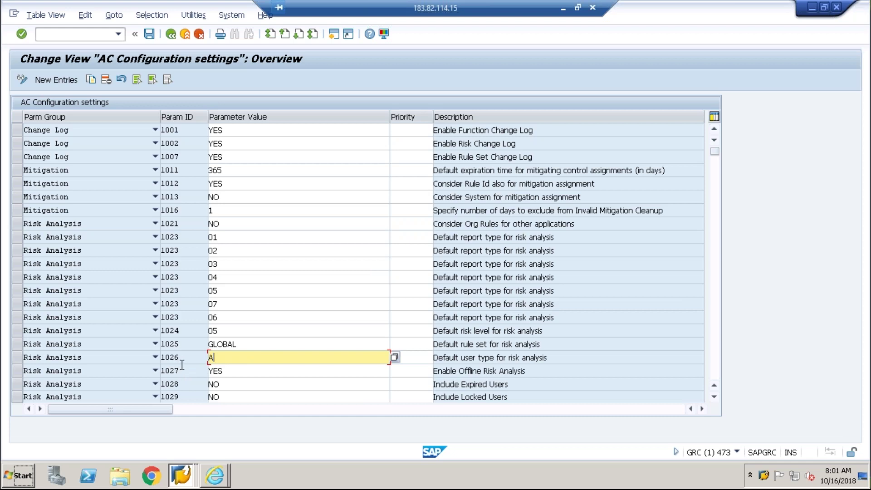
- View the allowed values for parameter 1026, compare the User Type choices in Internet Explorer's User Level risk analysis, and close that analysis window
click(394, 359)
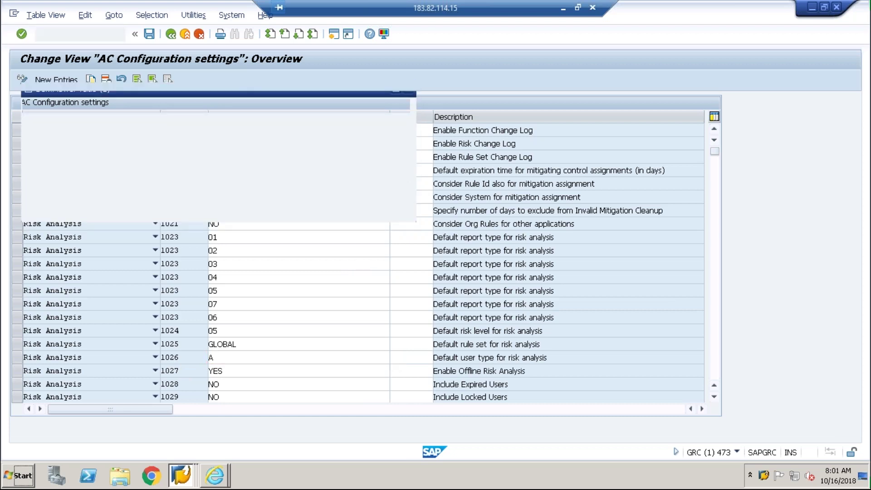
click(411, 90)
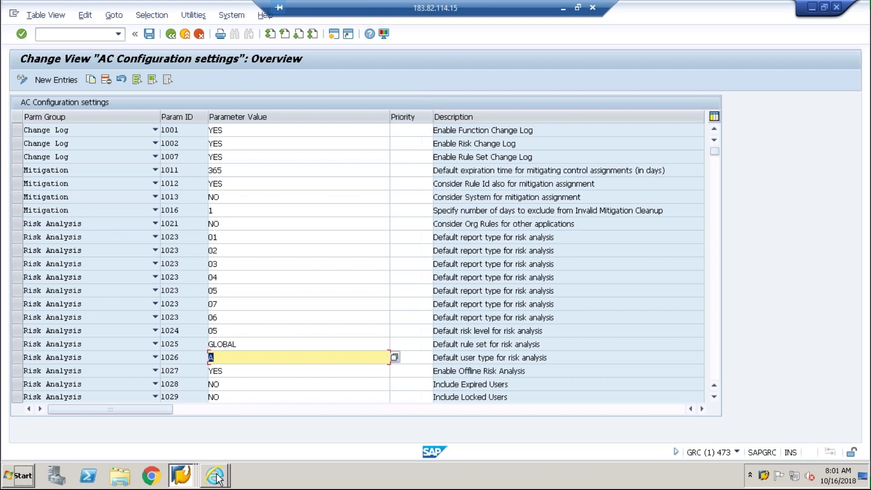
click(216, 476)
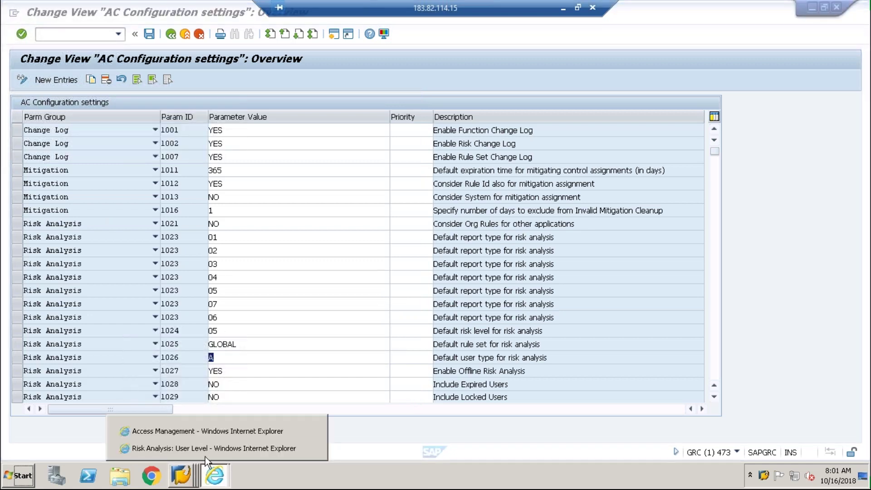
click(200, 451)
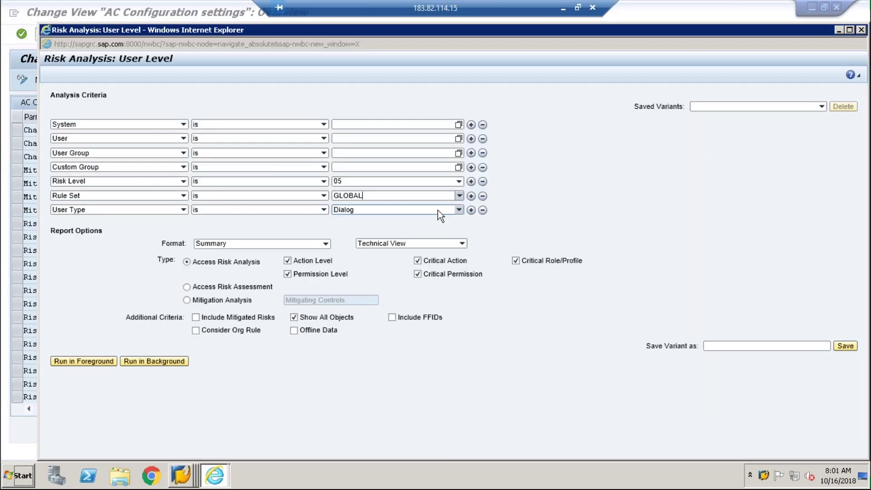
click(438, 211)
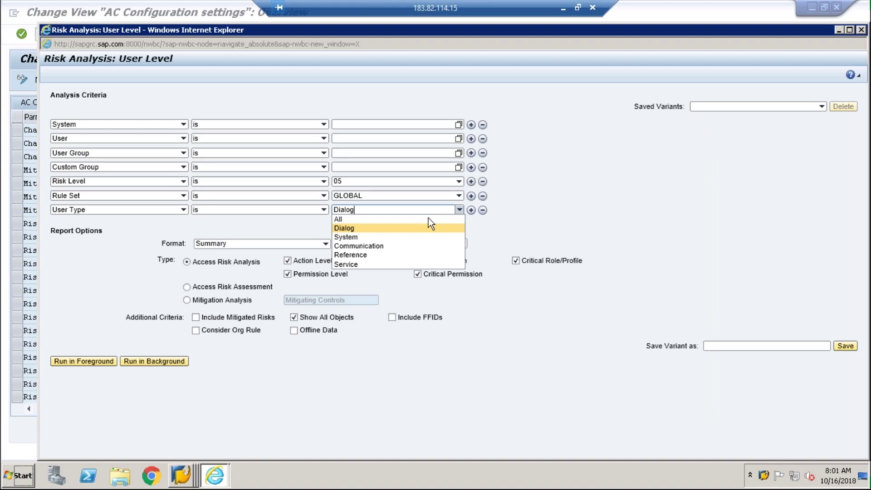
click(650, 220)
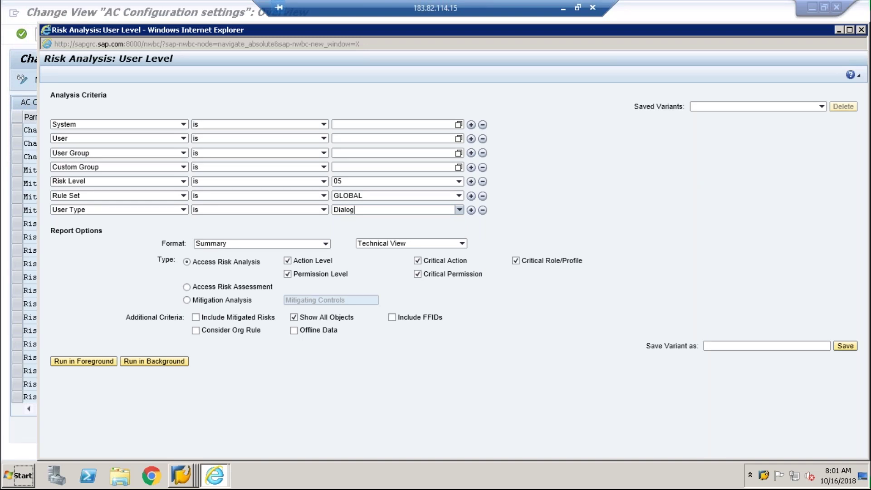
click(863, 30)
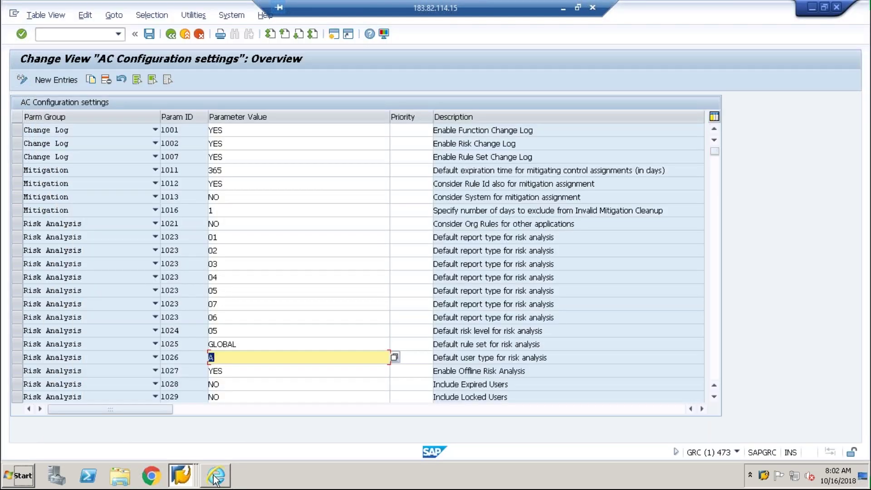
- Switch to the Access Management page in Internet Explorer and examine its sections, from Access Risk Analysis to Role Mass Maintenance
mouse_move(216, 475)
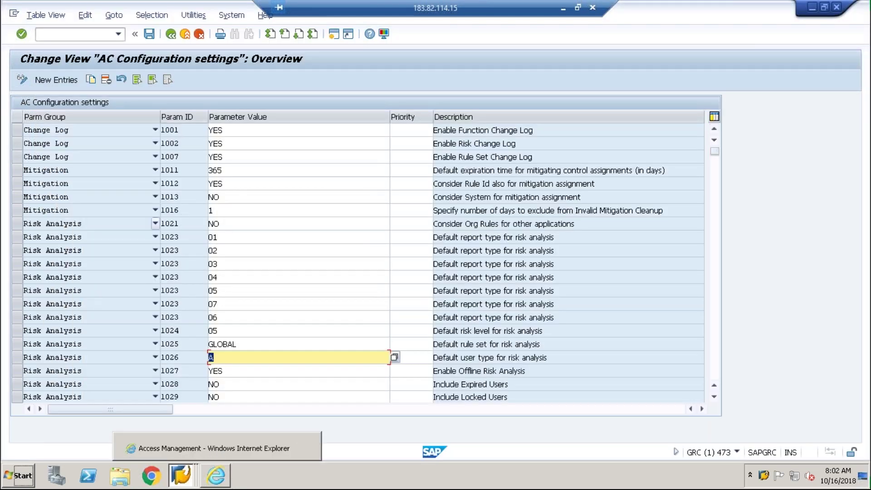
click(215, 476)
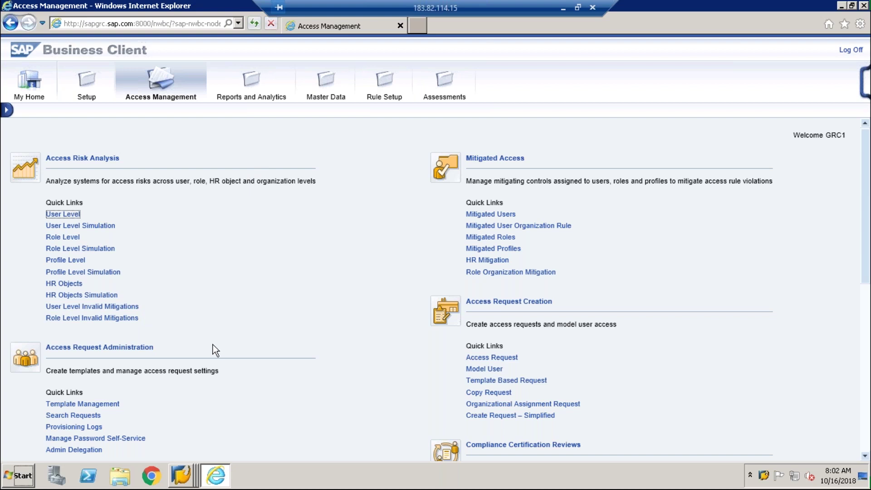
scroll(214, 344, down, 3)
scroll(211, 345, up, 3)
scroll(215, 337, down, 2)
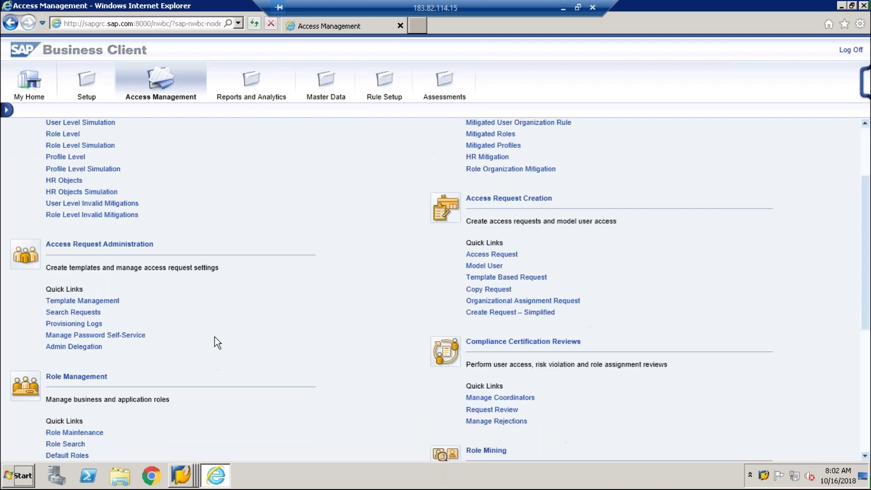
scroll(218, 338, down, 2)
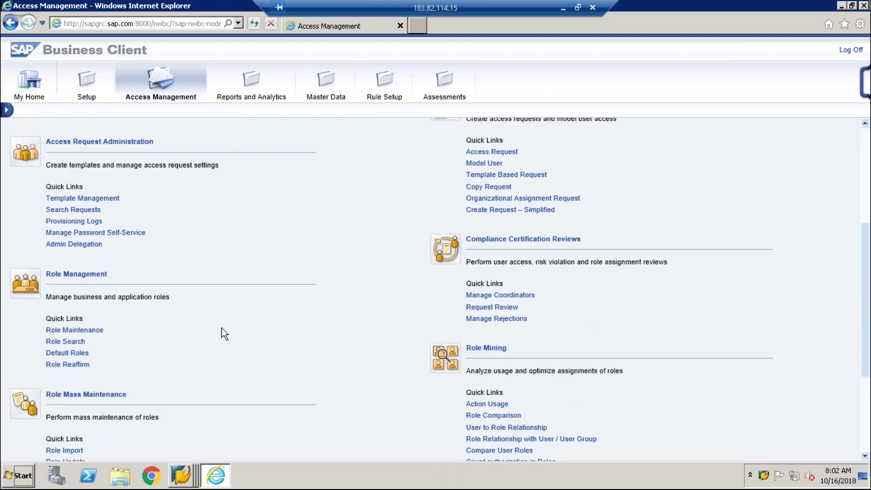
scroll(221, 328, up, 4)
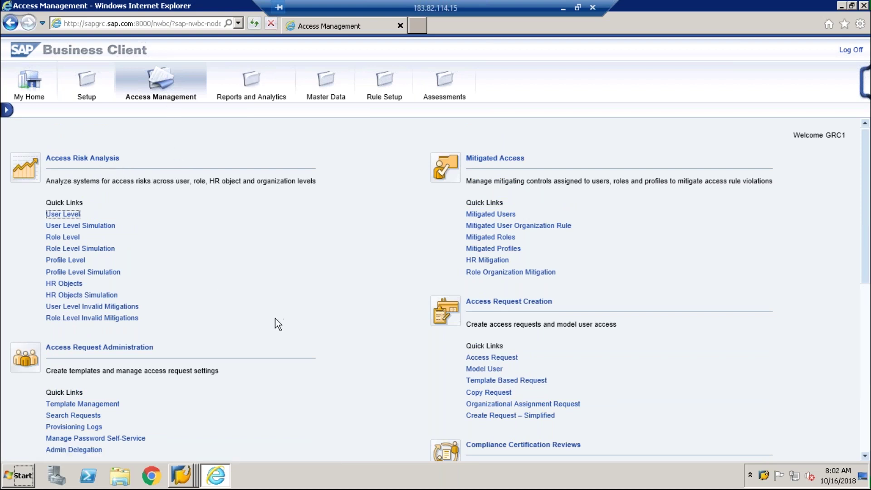
scroll(270, 331, down, 1)
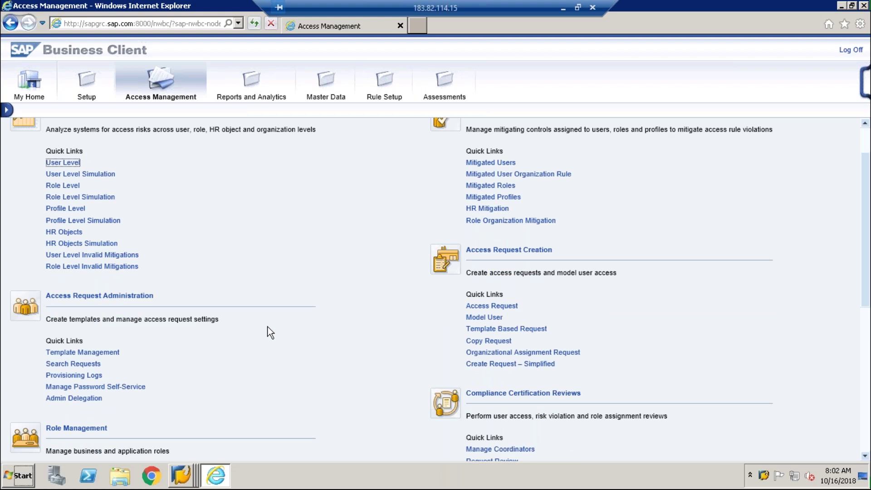
scroll(270, 333, down, 1)
scroll(271, 333, down, 1)
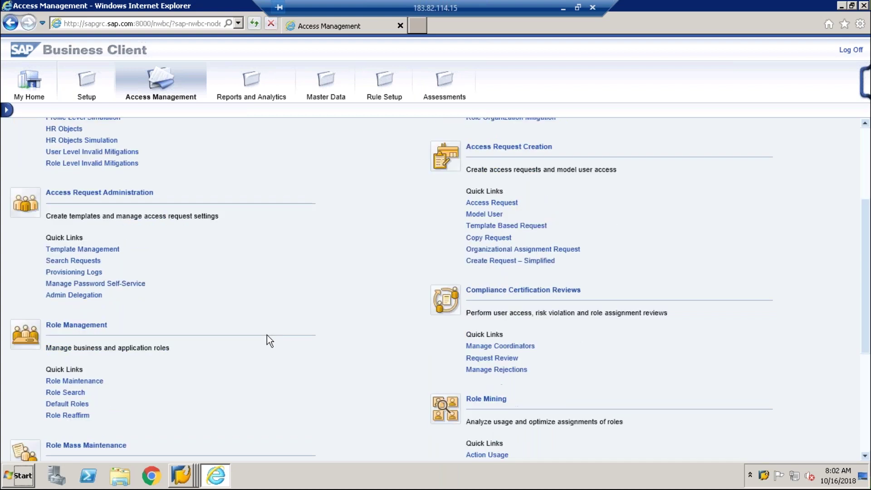
scroll(270, 341, down, 2)
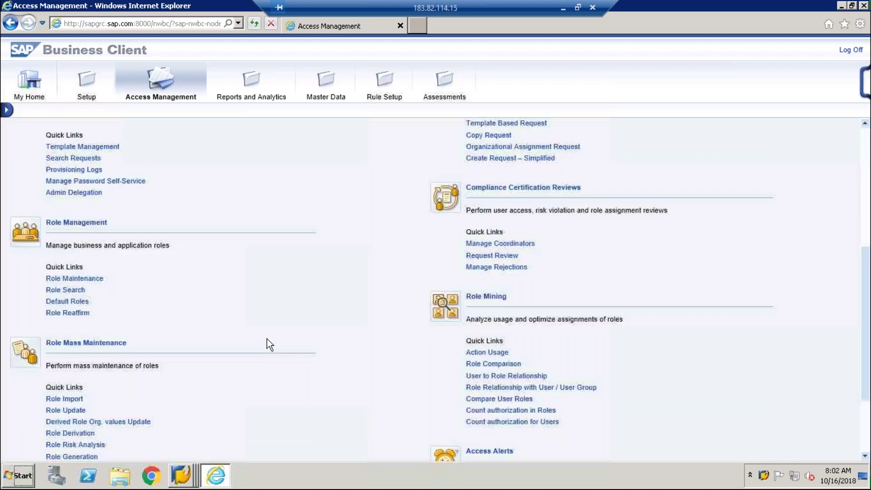
scroll(267, 339, down, 1)
scroll(268, 340, up, 5)
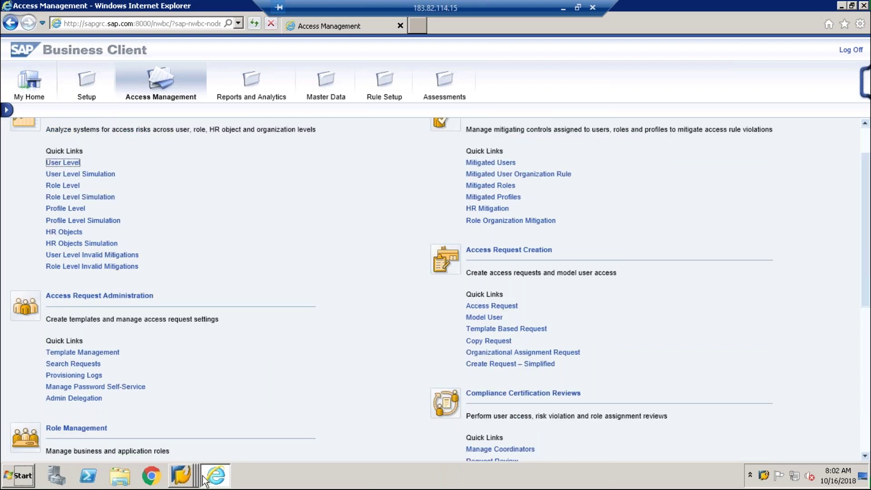
- Switch back to the AC Configuration settings overview in SAP GUI and review the remaining parameters through to the end of the list
click(183, 476)
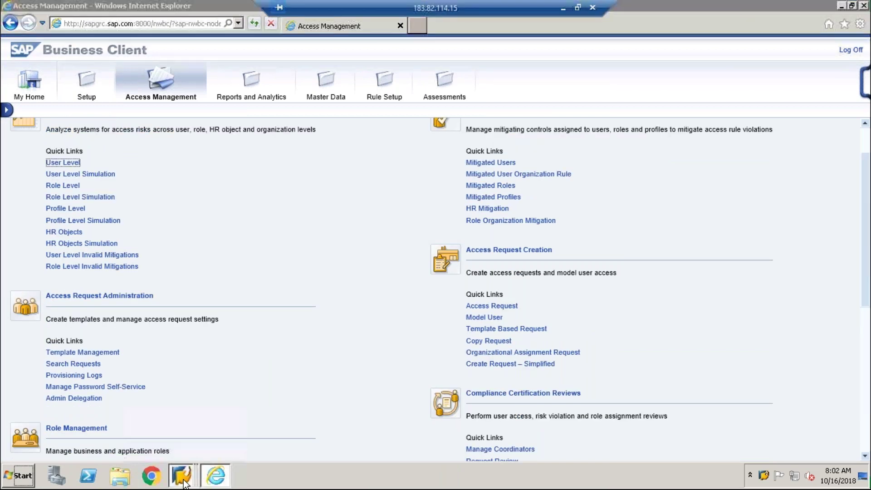
mouse_move(184, 480)
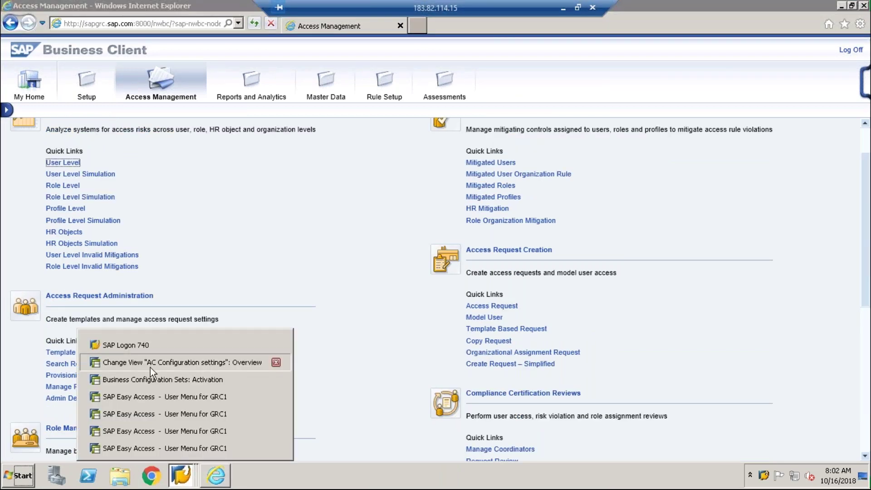
click(151, 368)
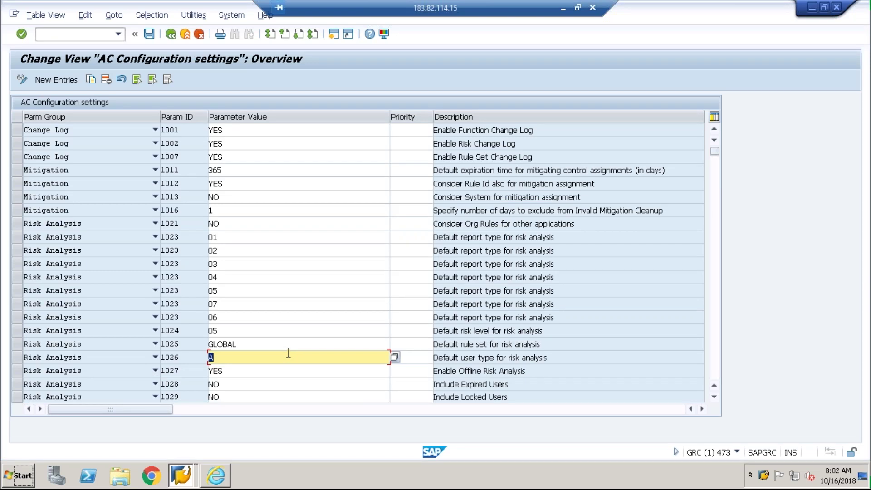
click(715, 399)
double_click(715, 398)
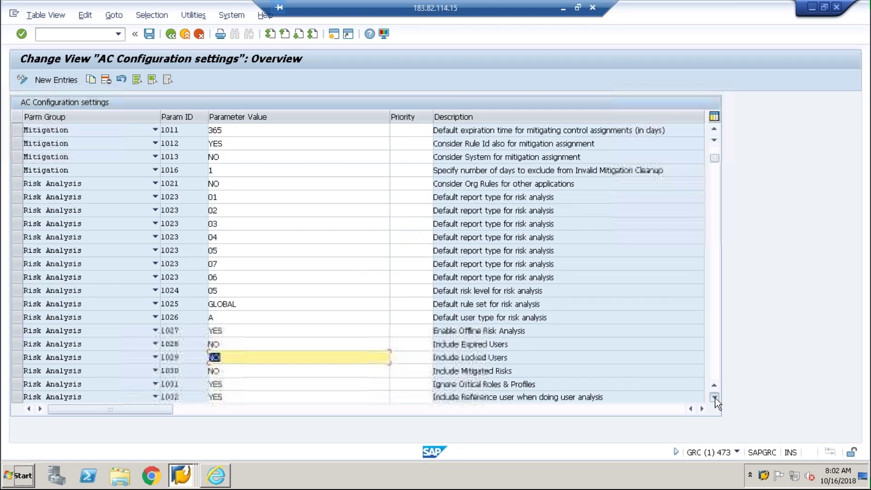
double_click(715, 398)
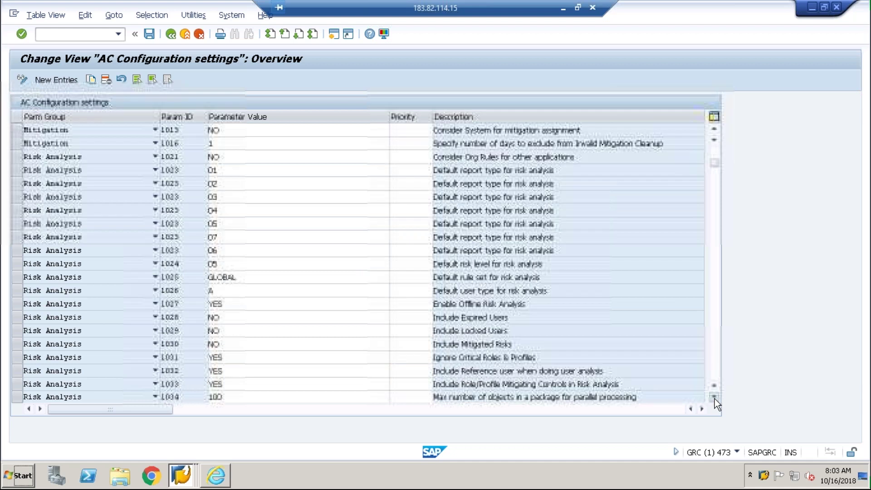
triple_click(715, 399)
triple_click(715, 399)
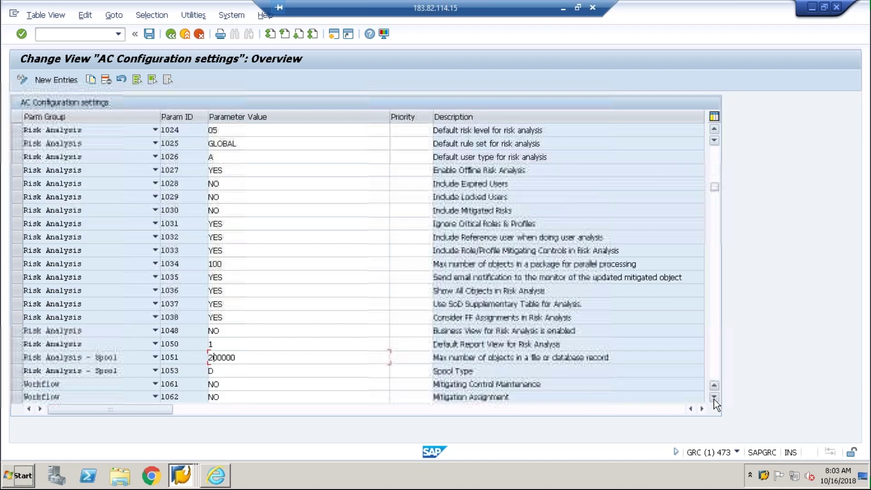
triple_click(716, 399)
click(715, 398)
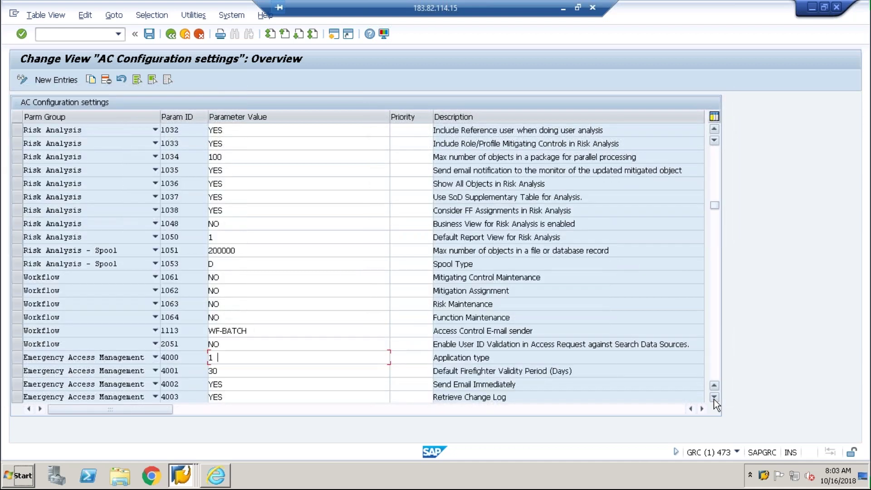
click(715, 399)
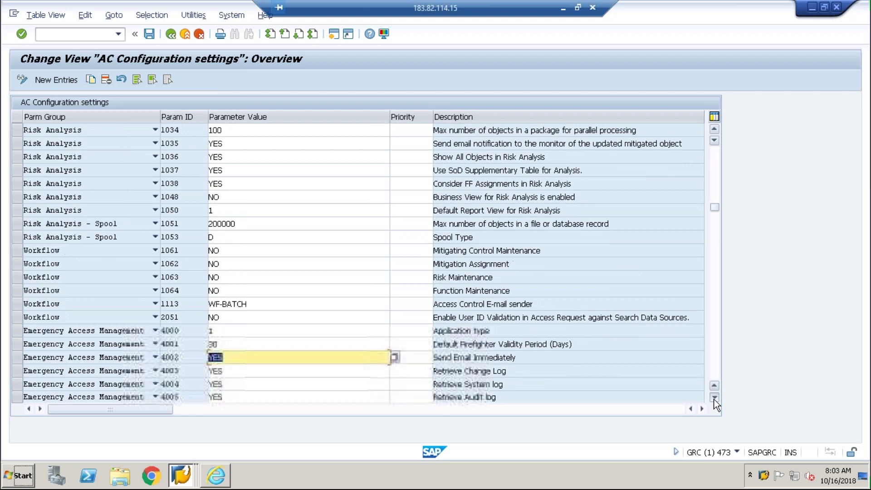
triple_click(716, 399)
double_click(715, 399)
double_click(715, 398)
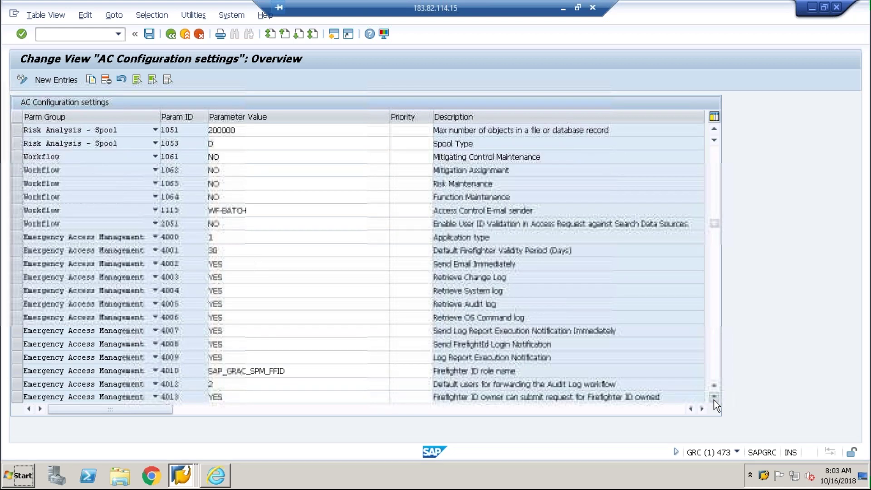
scroll(713, 383, down, 2)
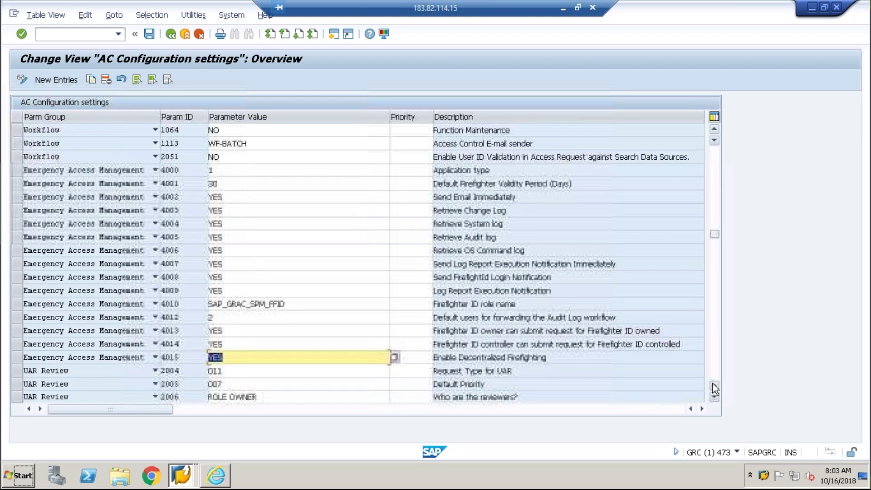
click(715, 362)
click(715, 361)
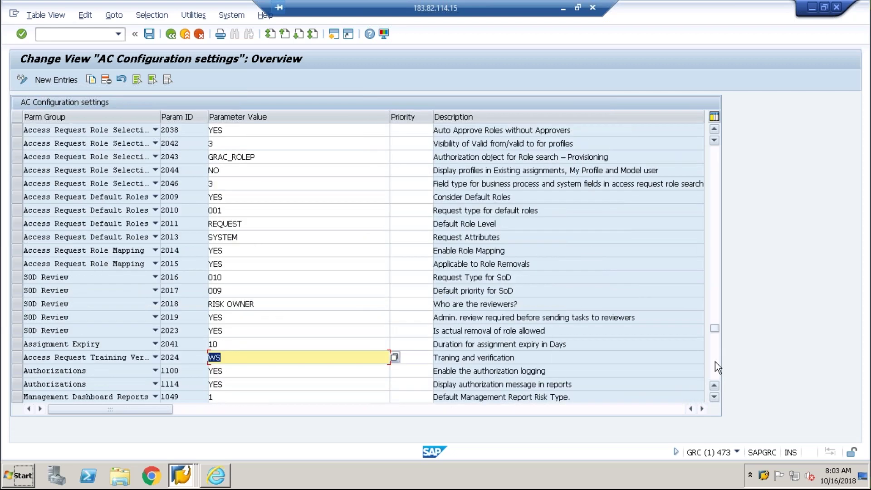
click(715, 361)
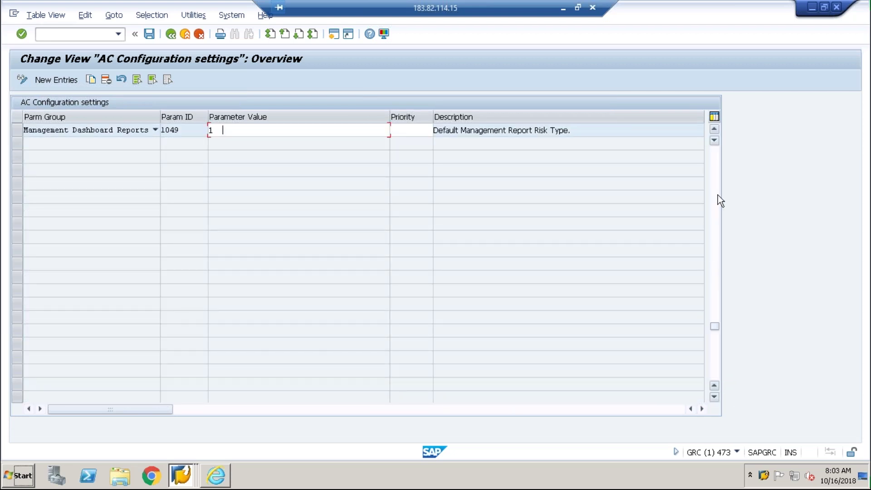
- Locate parameter 4000, Application type, under Emergency Access Management and view the available parameter IDs for that group
click(717, 193)
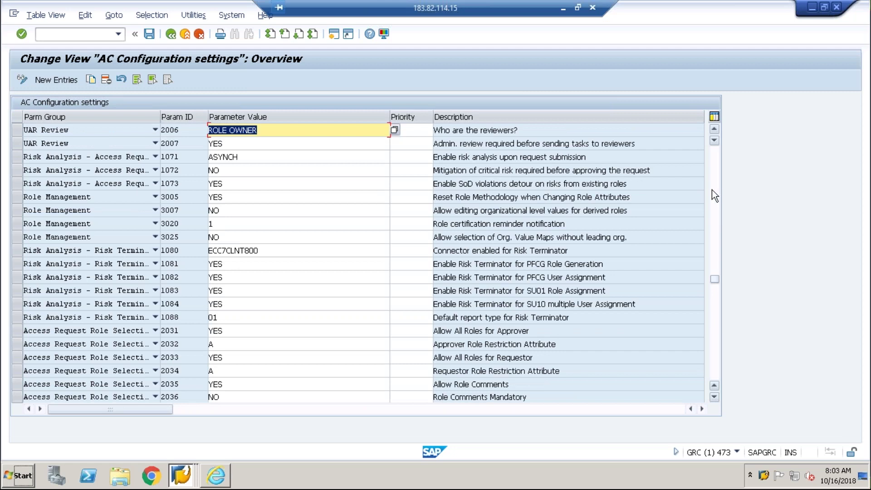
click(712, 189)
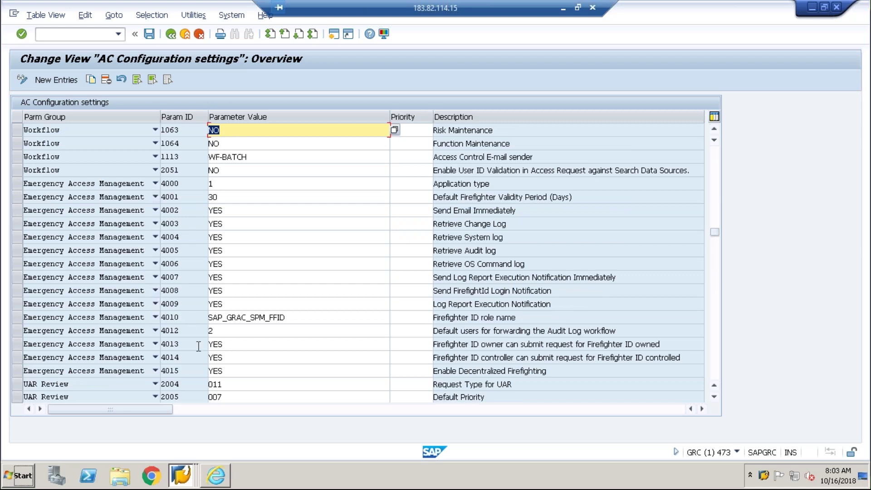
click(181, 184)
key(Return)
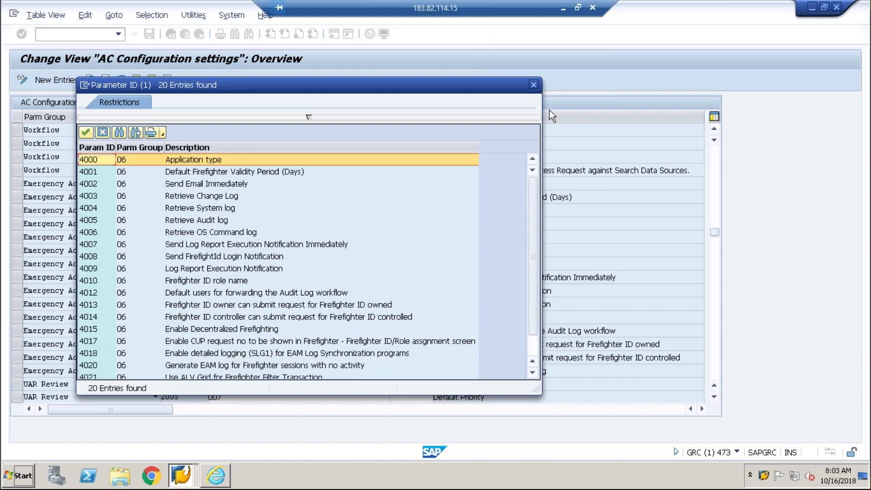
click(534, 85)
- View the allowed values for parameter 4000, Application type, keeping its current selection
click(363, 181)
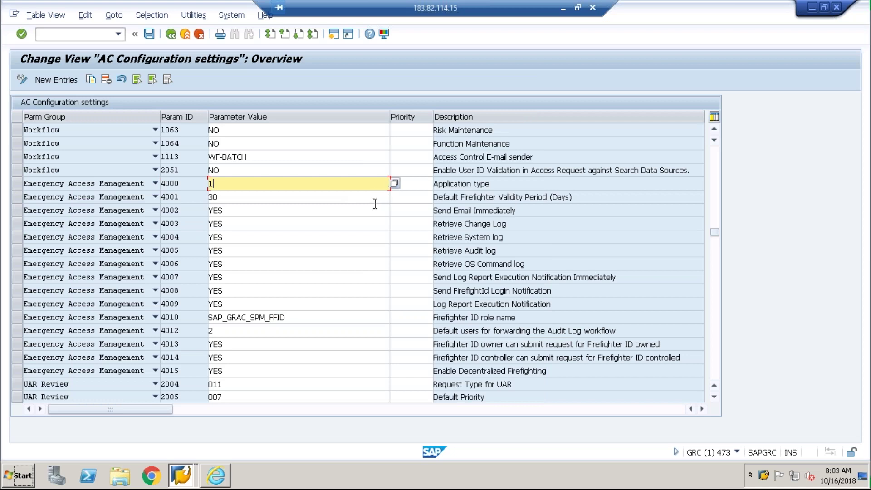
mouse_move(222, 484)
key(Return)
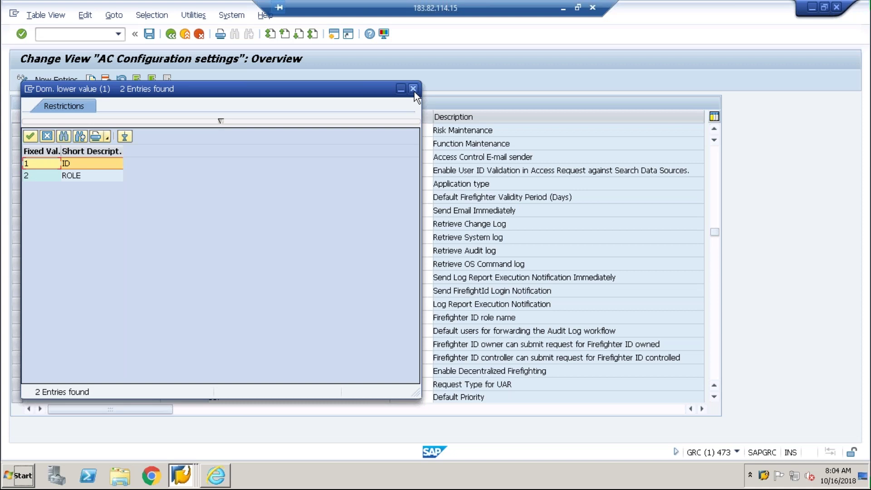
click(414, 90)
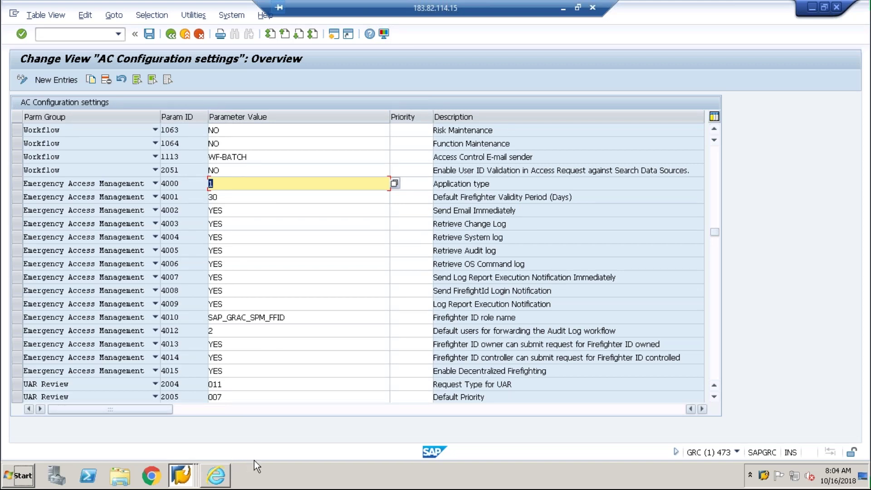
click(141, 328)
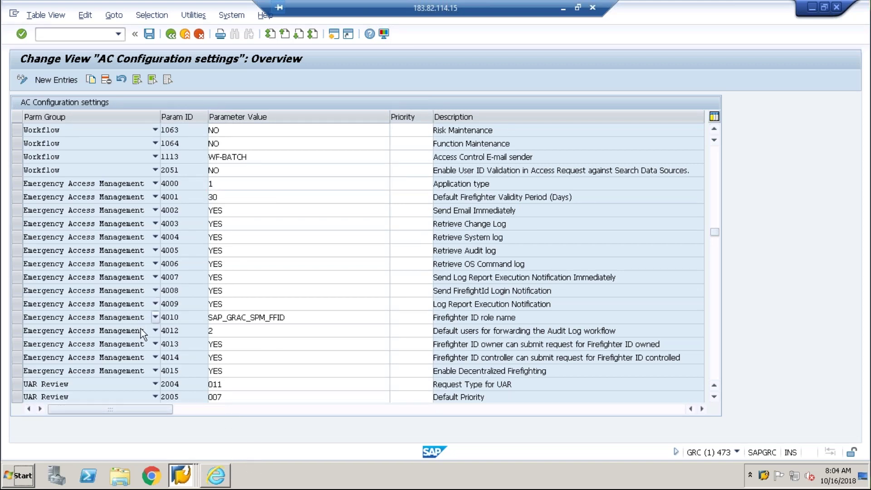
- Review the configuration parameters from Emergency Access Management through Authorizations, and return to the Change Log parameters at the start of the list
scroll(157, 346, down, 1)
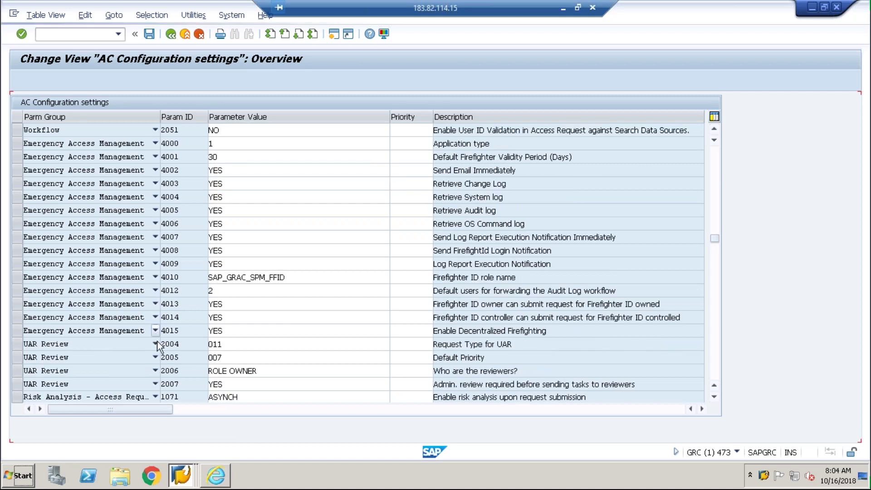
scroll(157, 346, down, 1)
scroll(157, 341, down, 1)
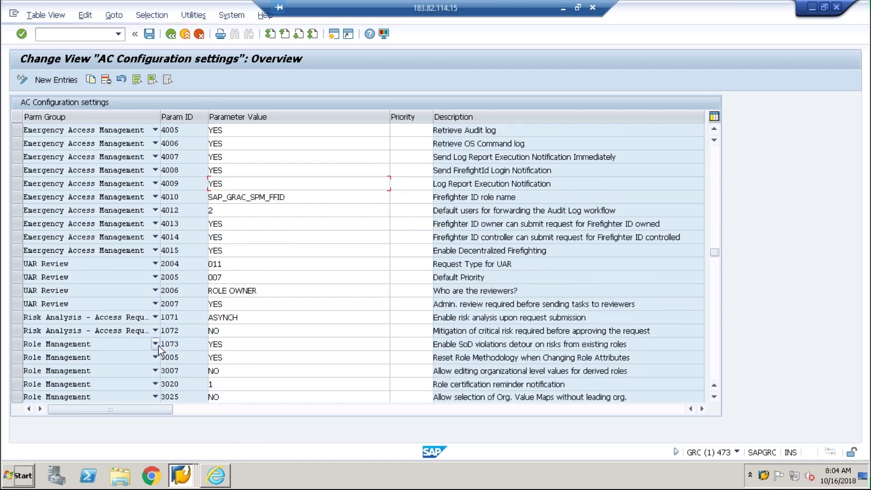
scroll(159, 345, down, 1)
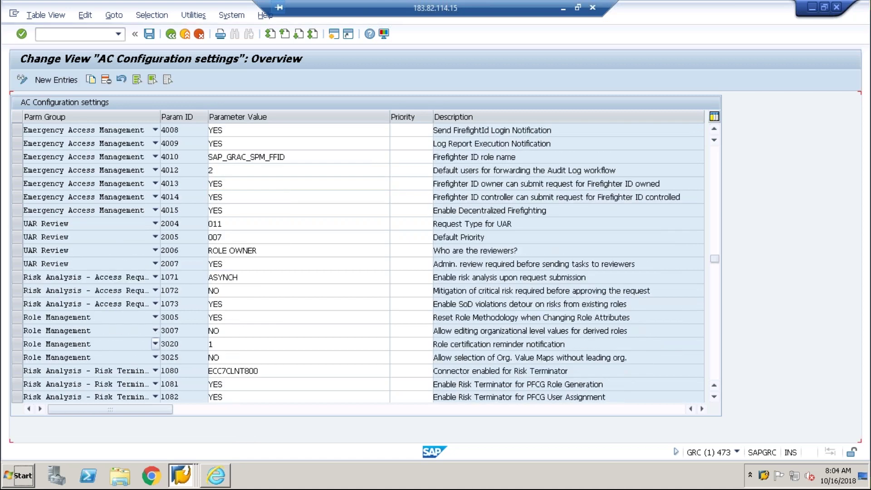
scroll(155, 345, down, 3)
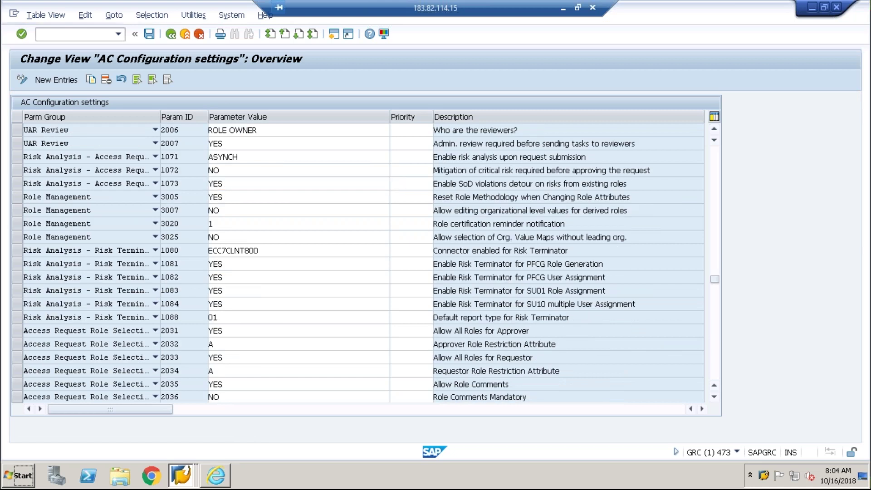
scroll(359, 263, down, 1)
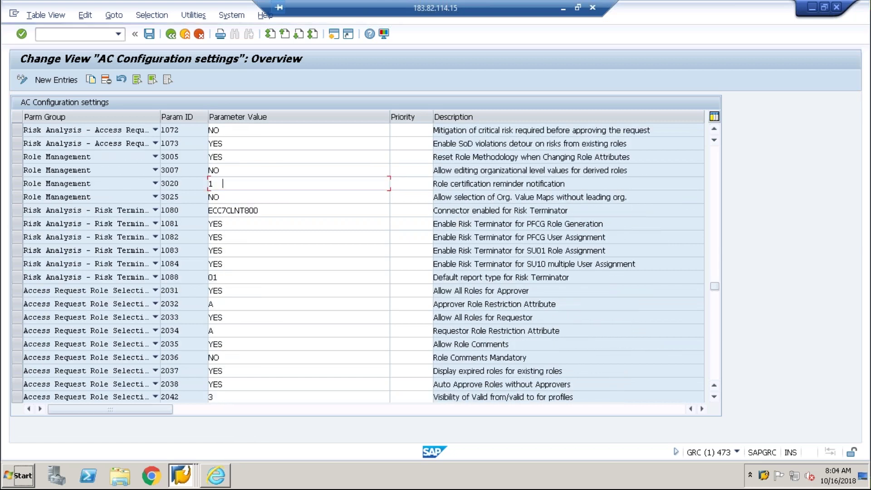
scroll(358, 263, down, 1)
scroll(359, 263, down, 5)
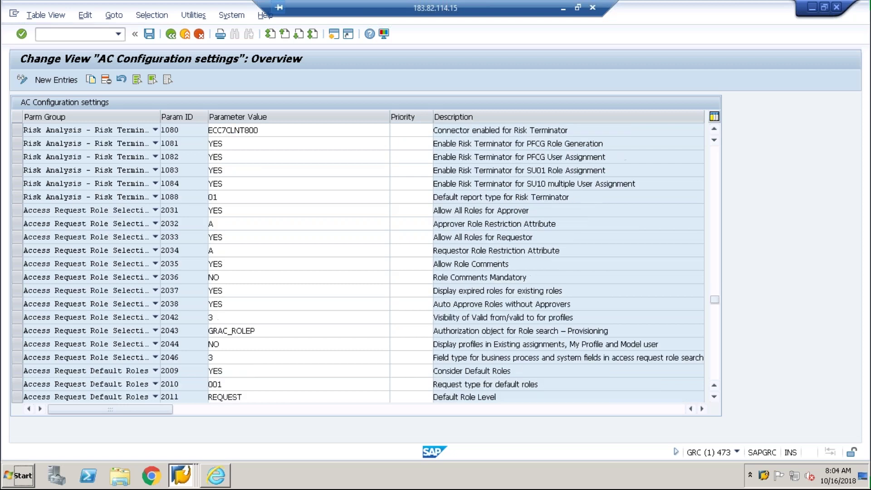
double_click(214, 183)
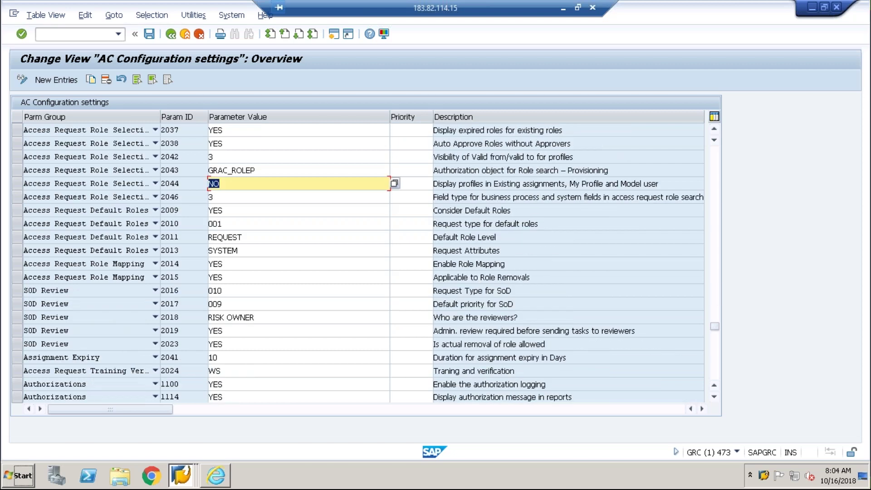
scroll(359, 263, up, 11)
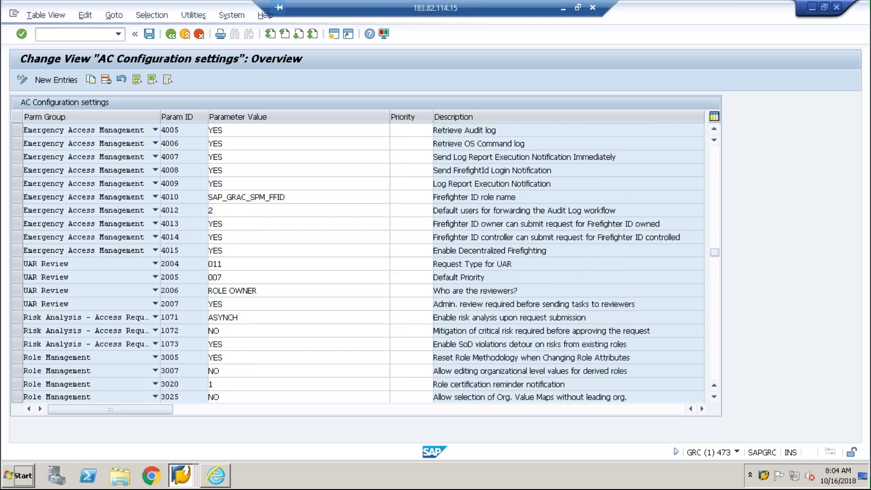
scroll(359, 263, up, 4)
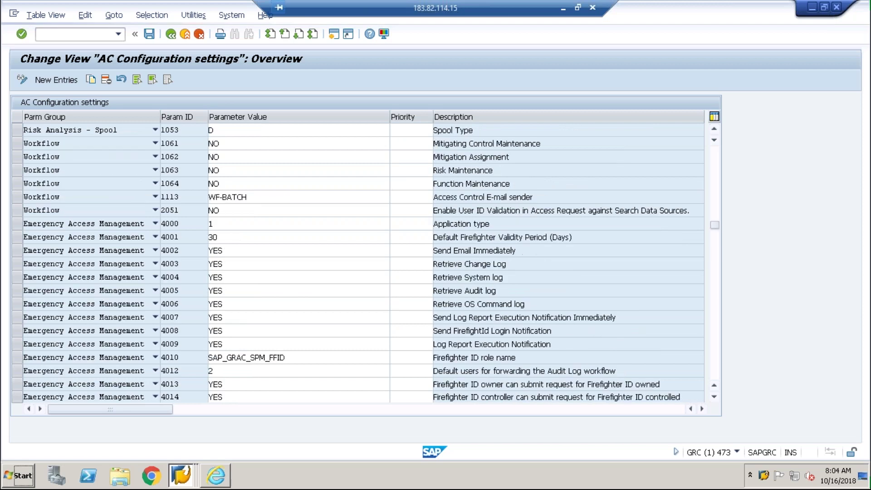
scroll(291, 295, up, 12)
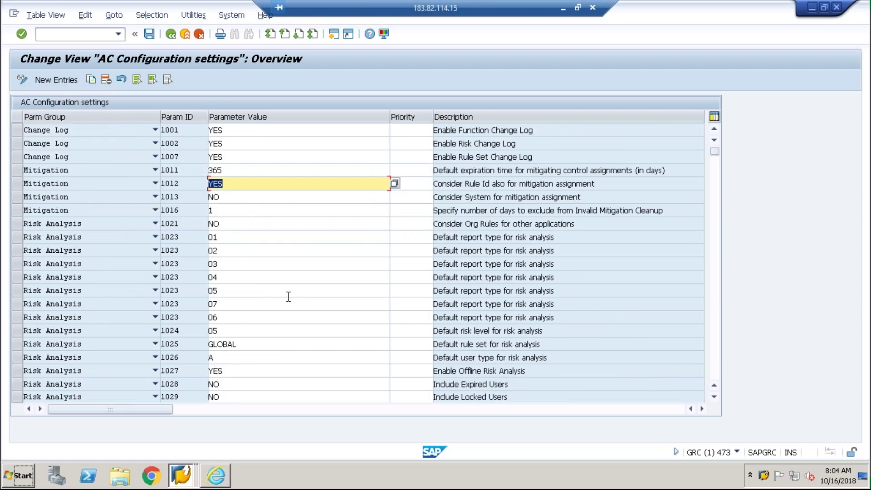
- Locate parameter 3007 under Role Management and view the available parameter IDs for that group, keeping its current value
click(712, 365)
key(Page_Down)
key(Page_Down)
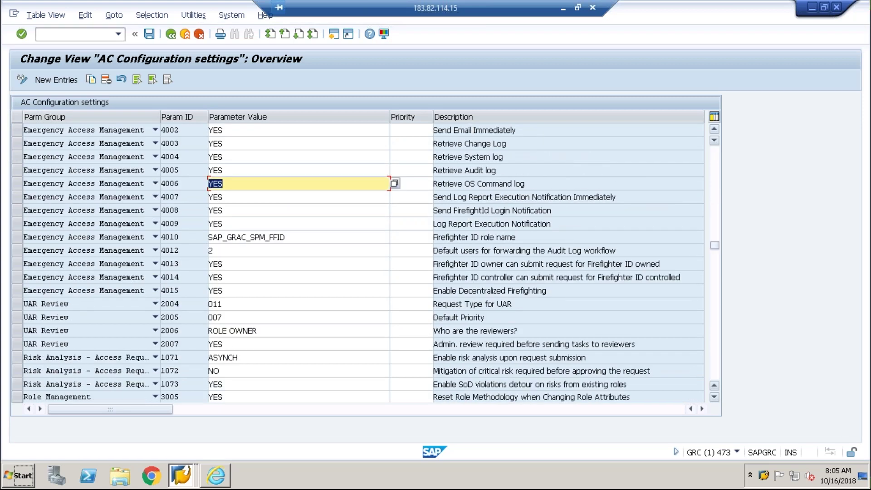
key(Page_Down)
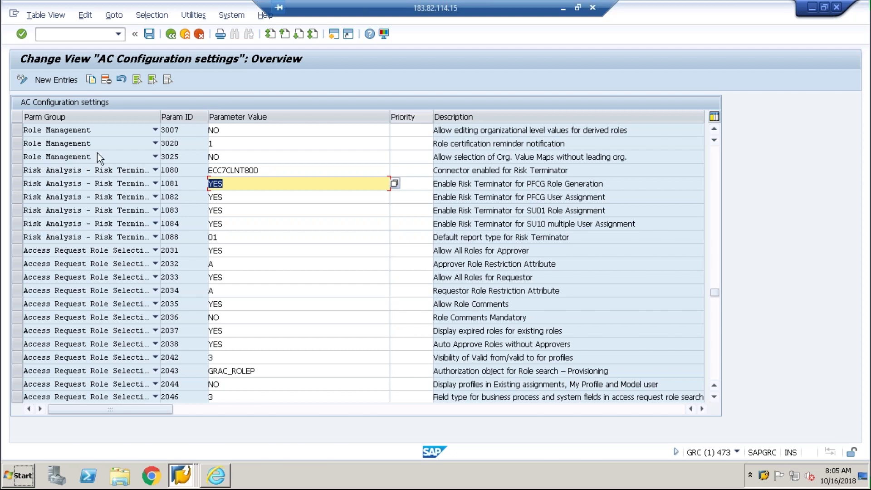
click(190, 131)
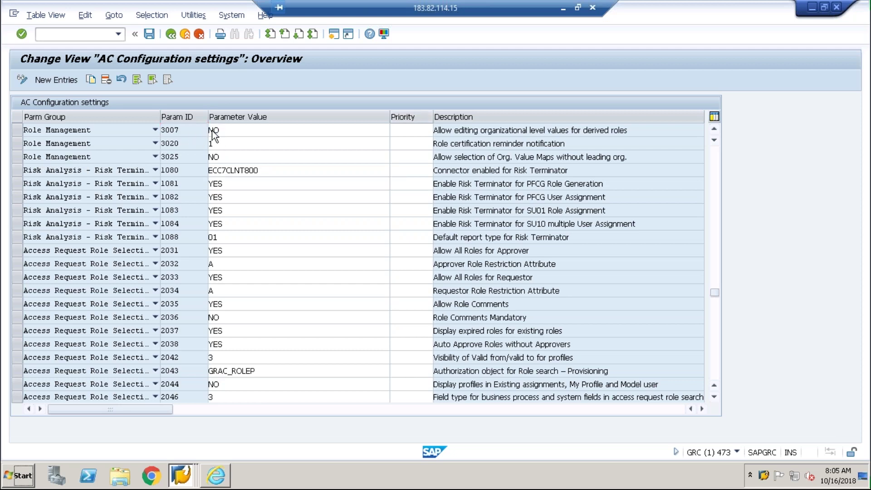
click(212, 130)
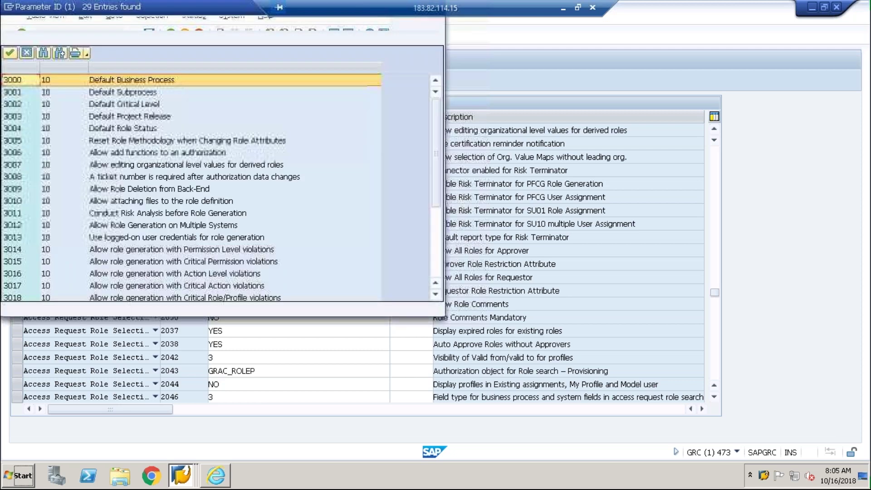
drag(170, 39, 195, 71)
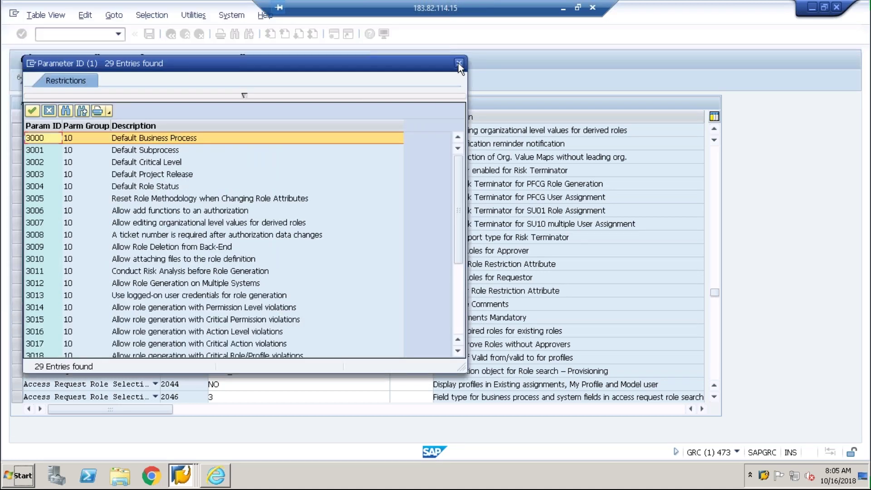
key(Escape)
click(266, 130)
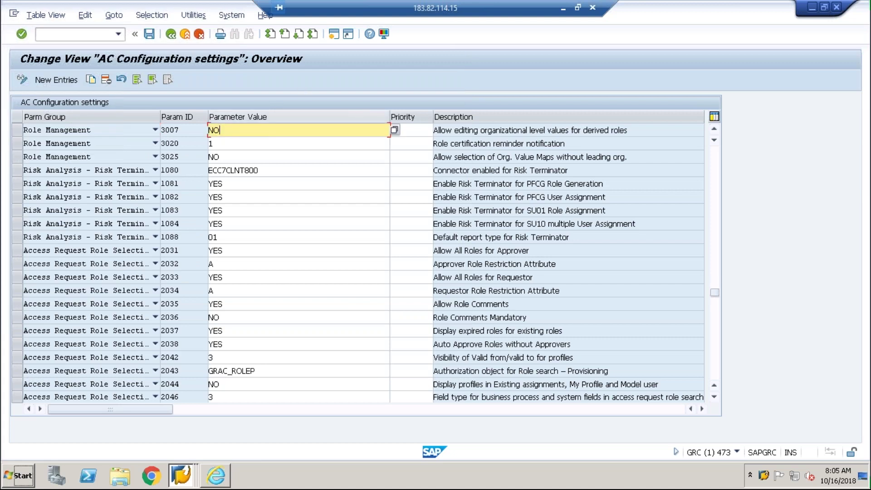
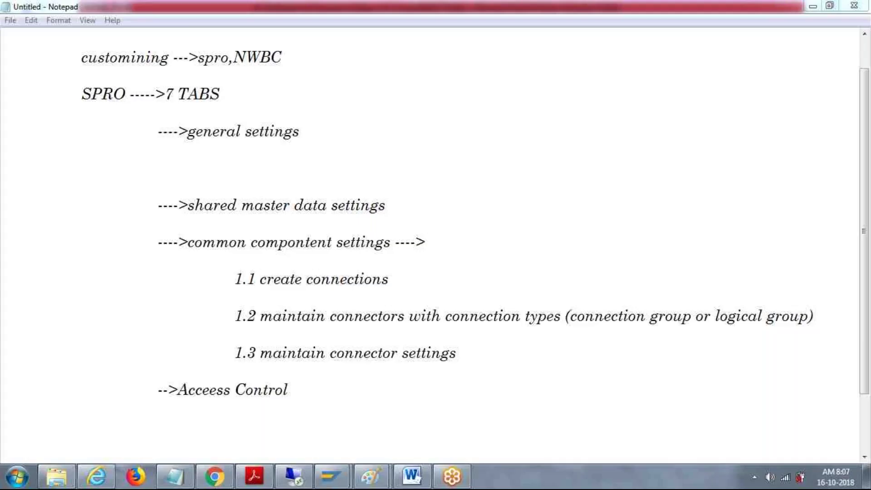
- Switch to File Explorer and open the EAM PDF from the GRC-AC Materials folder on Local Disk (F:)
click(47, 481)
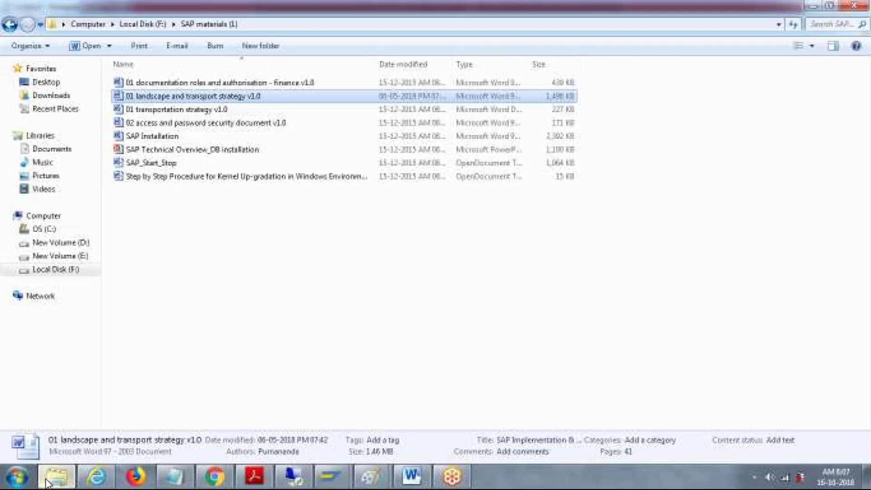
click(74, 274)
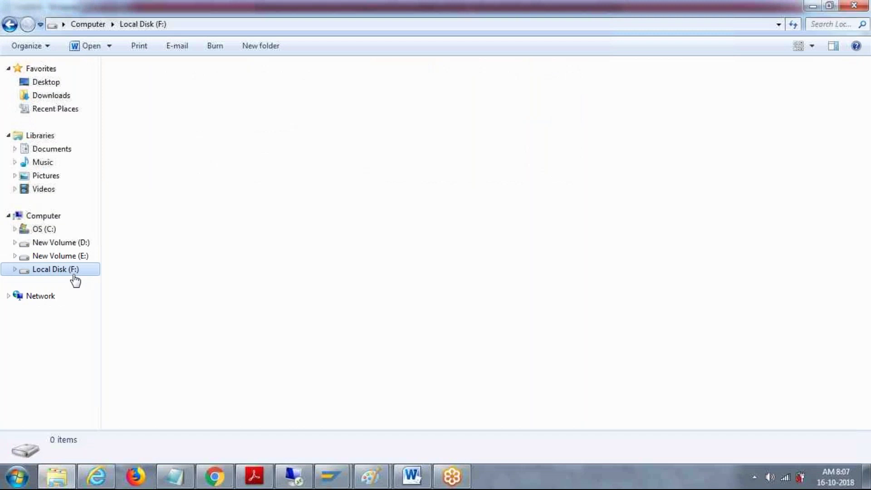
click(290, 86)
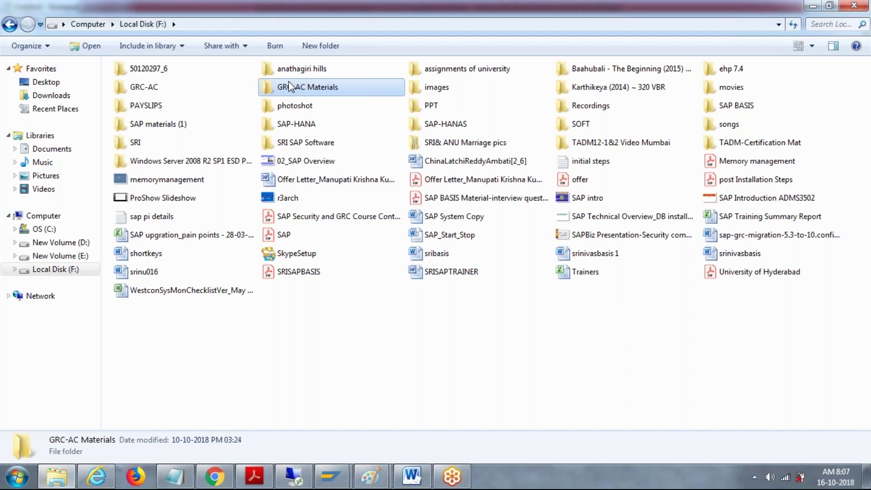
double_click(290, 86)
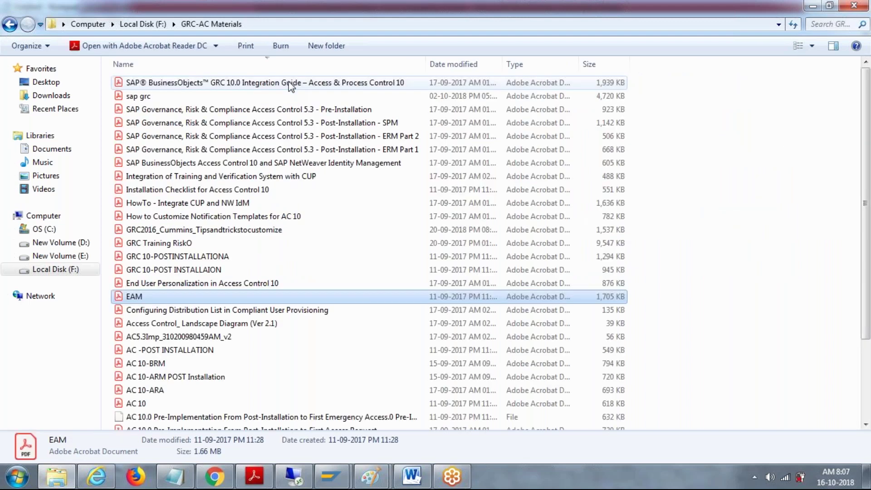
key(Return)
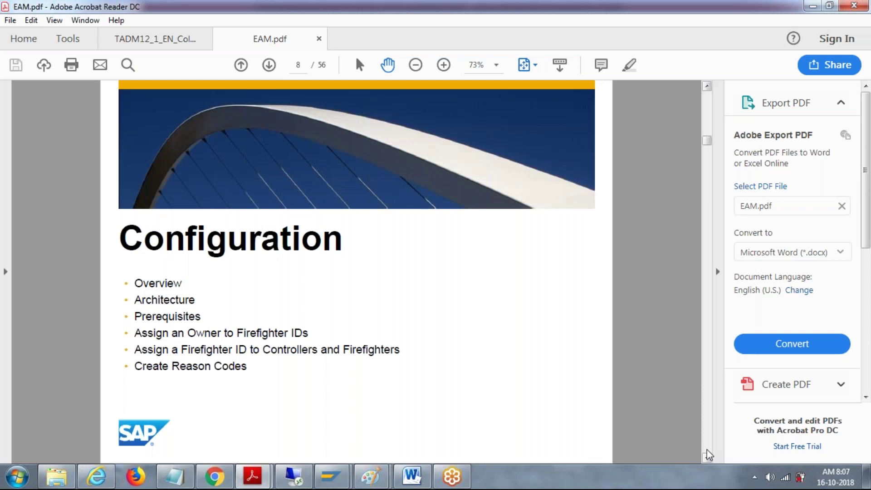
- Examine the EAM guide from the Configuration section through Firefighter ID assignment, reason codes and Centralized Firefighting to the Consolidated Log Report
scroll(710, 454, down, 10)
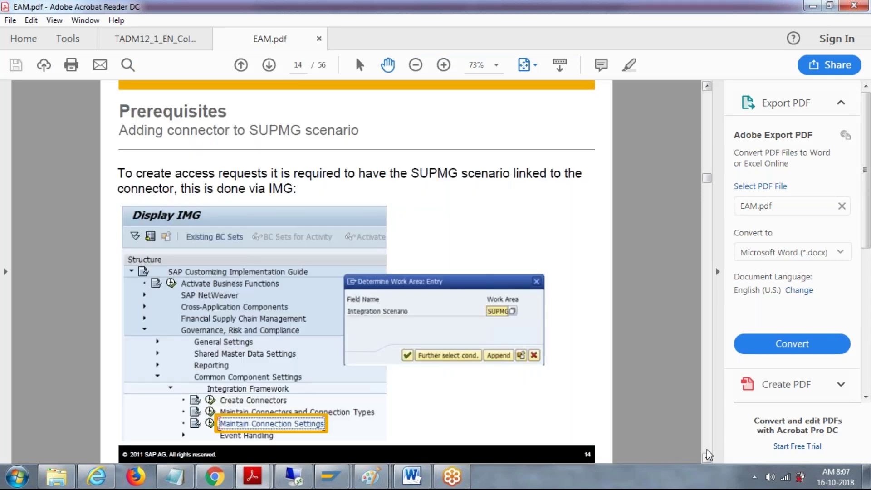
scroll(709, 454, down, 5)
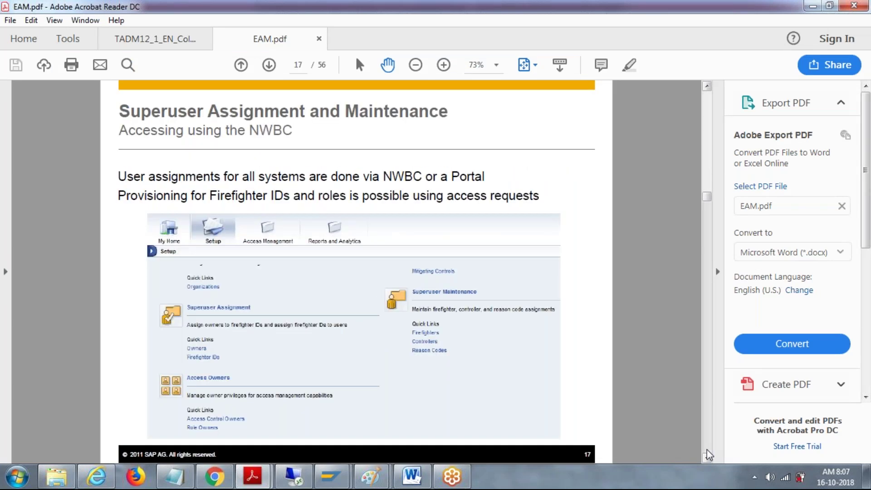
click(708, 453)
click(708, 453)
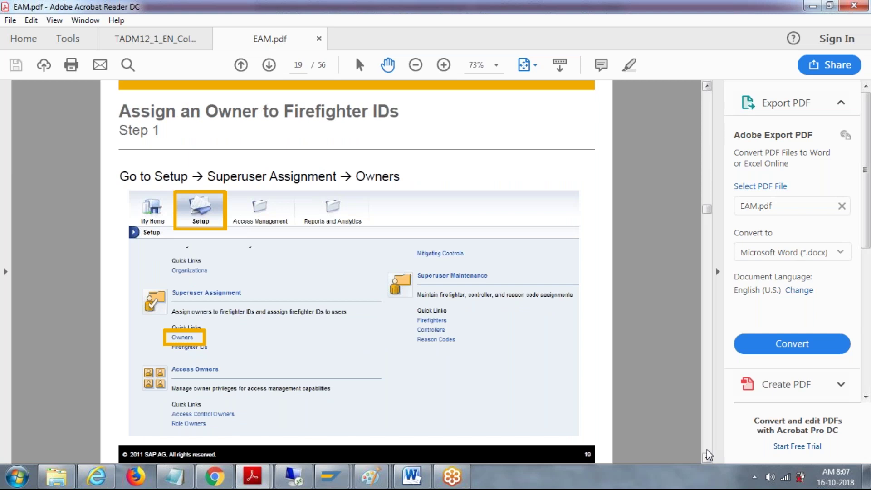
click(708, 450)
click(707, 450)
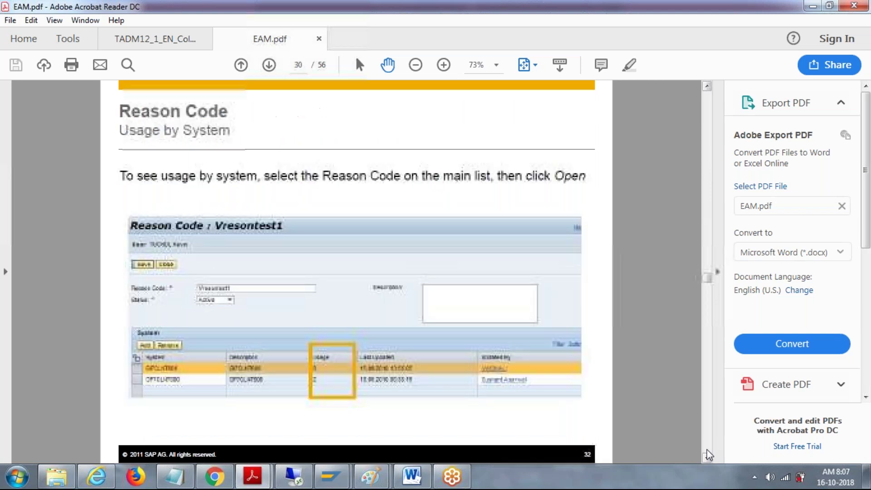
click(708, 450)
click(707, 450)
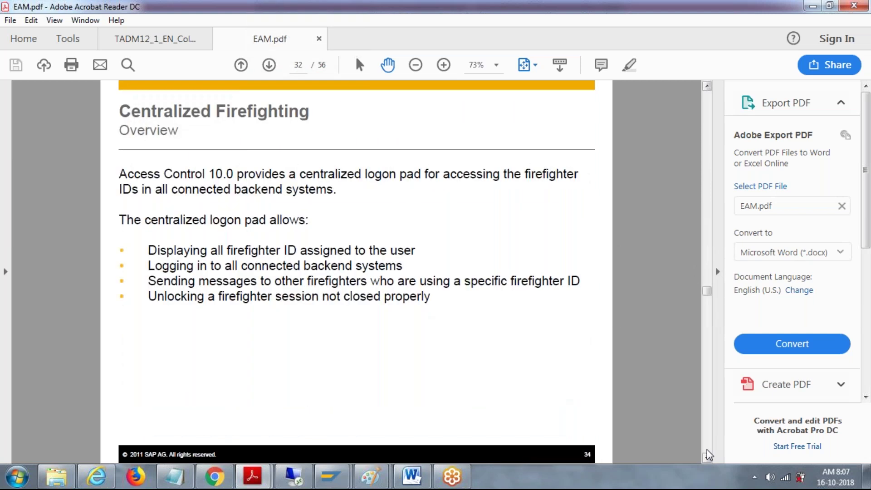
click(707, 450)
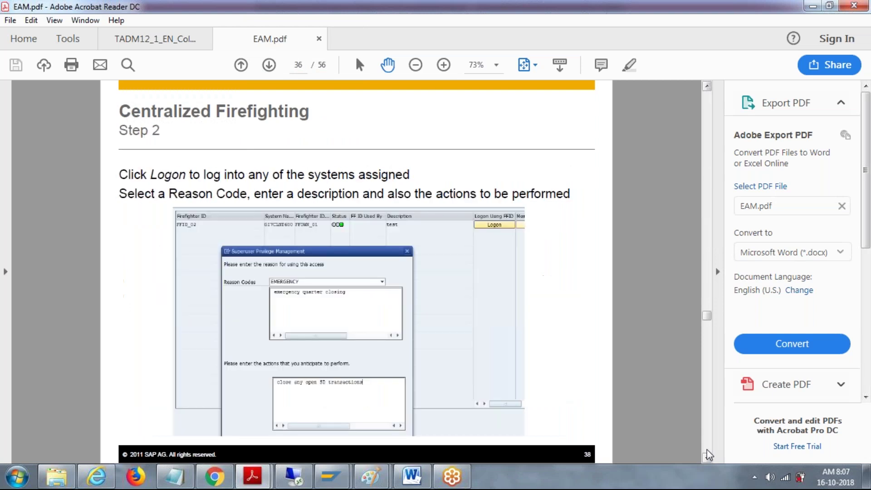
click(707, 450)
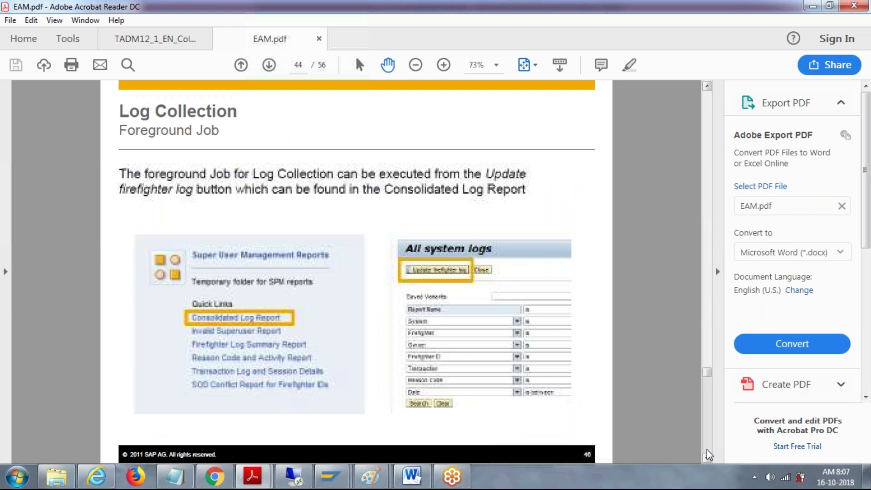
click(707, 450)
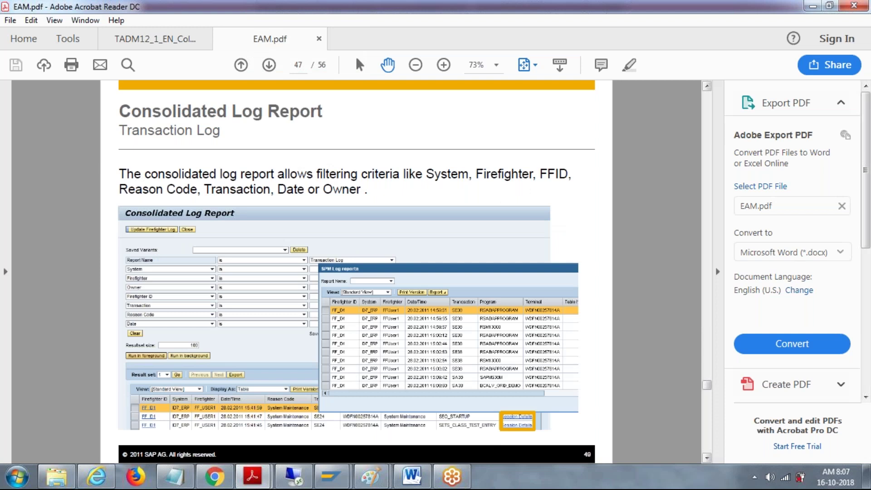
- Switch back to the GRC-AC Materials folder and look through the documents below EAM to the end of the list
key(alt+Tab)
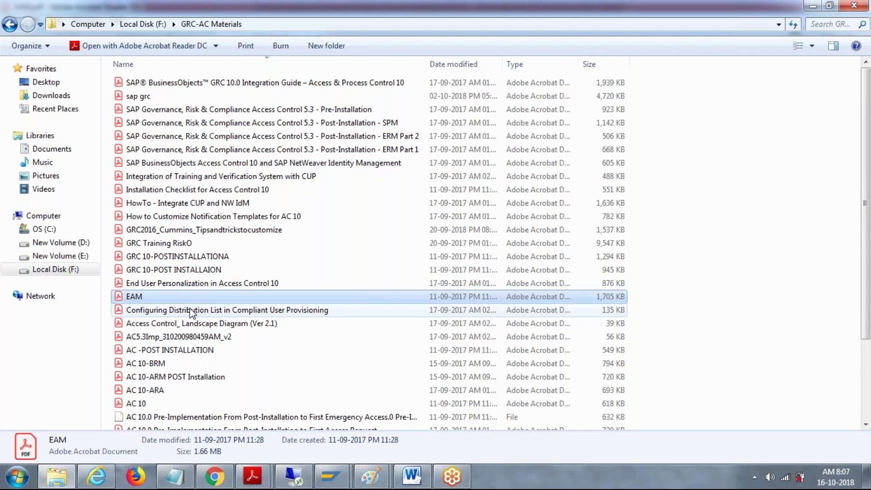
key(Down)
key(Down)
key(Down)
key(Down)
key(Down)
key(Down)
key(Down)
key(Down)
key(Down)
key(Down)
key(Down)
key(Down)
key(Down)
key(Down)
key(Down)
key(Down)
key(Down)
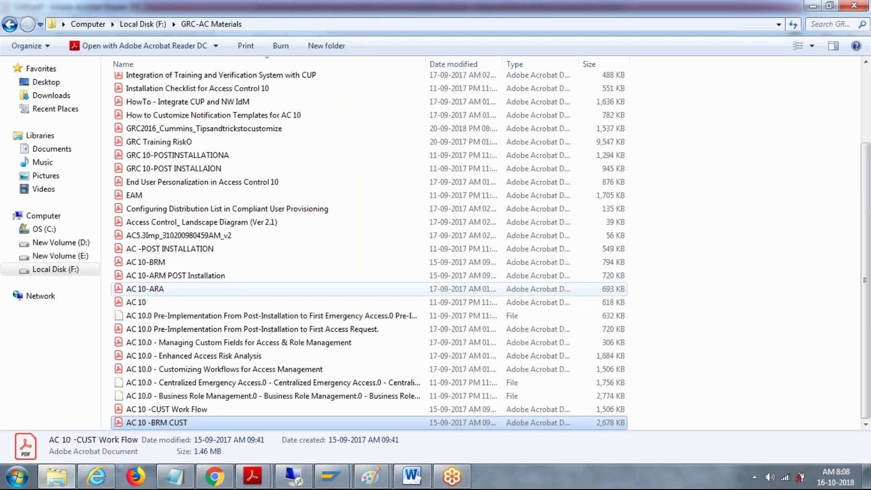
- Look over the AC 10 documents around the Pre-Implementation file and select AC 10-BRM
click(272, 315)
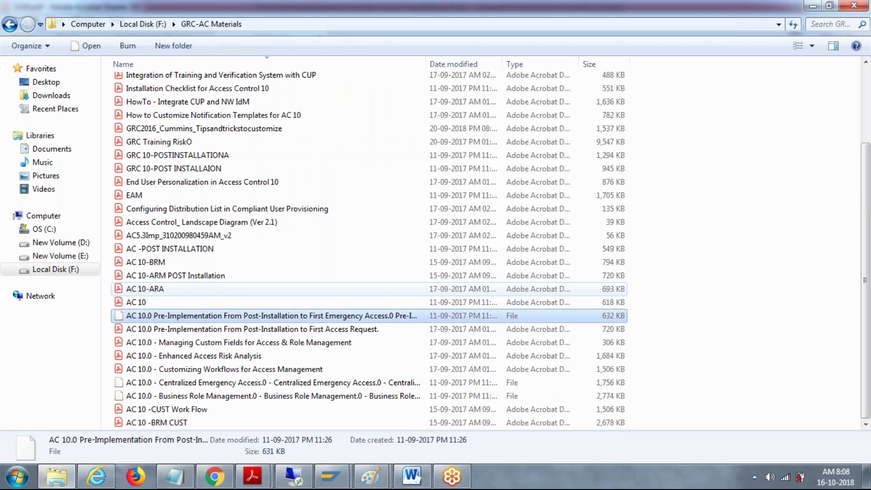
key(Up)
key(Up)
key(Up)
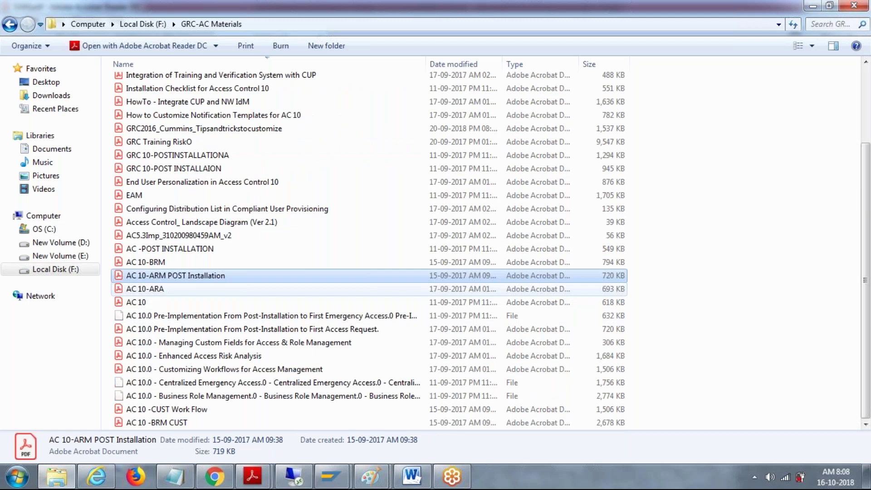
key(Up)
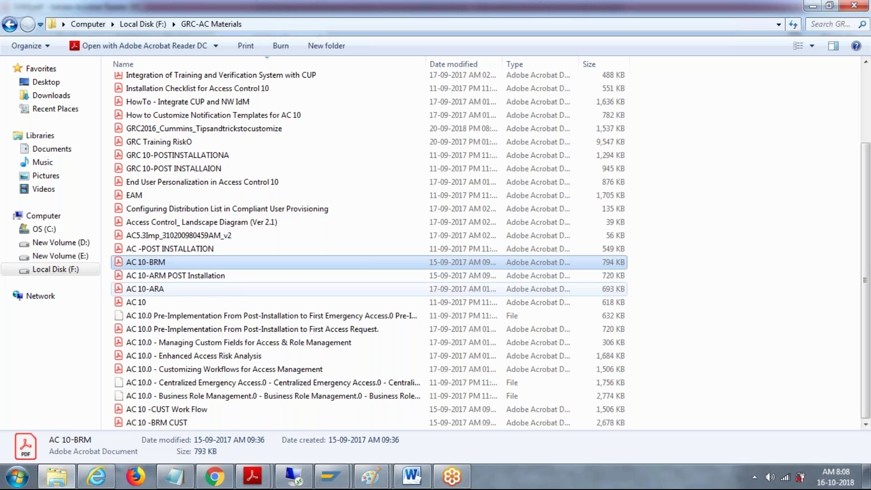
- Open the AC 10-BRM PDF and read through the connector setup pages to "Verifying default configuration parameters" for role management
key(Return)
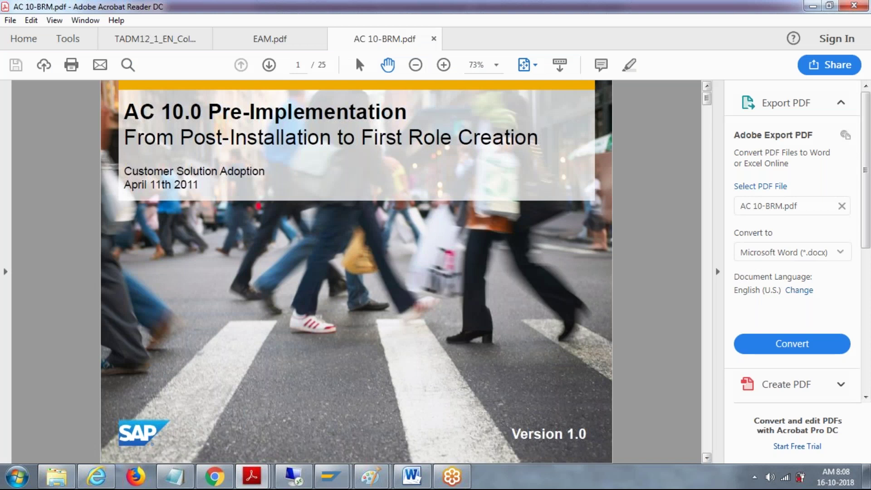
key(Page_Down)
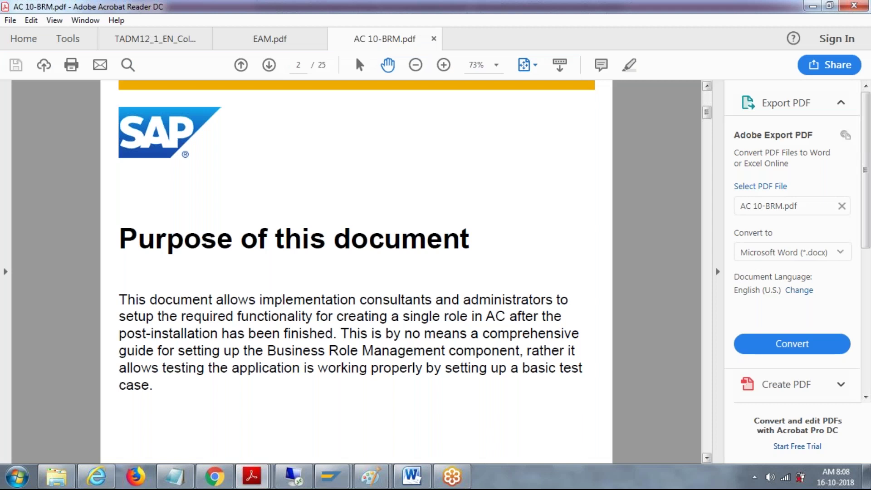
scroll(358, 238, down, 4)
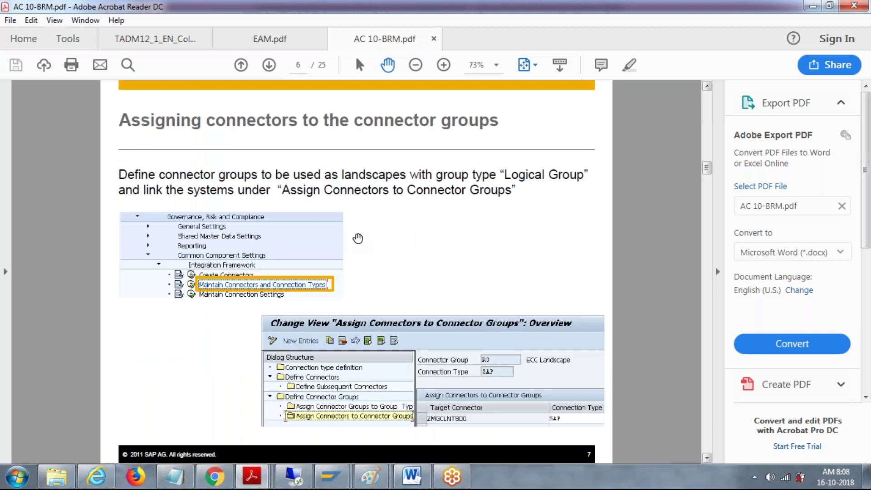
click(706, 444)
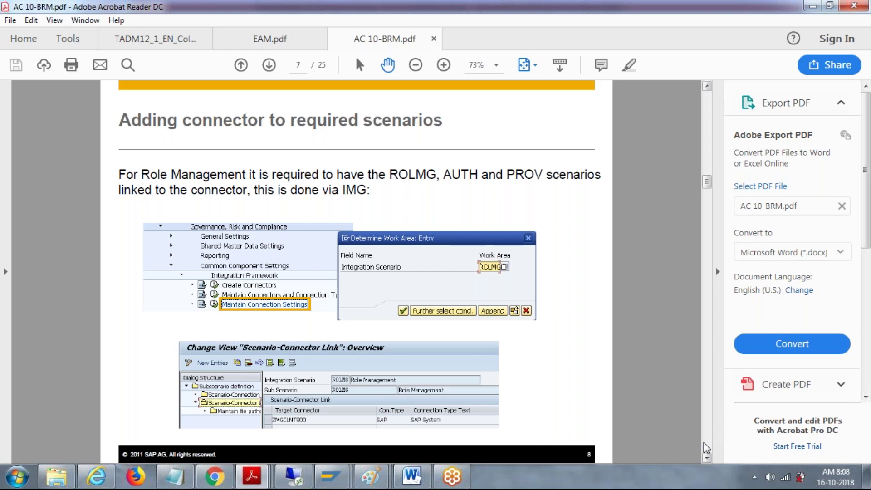
click(704, 443)
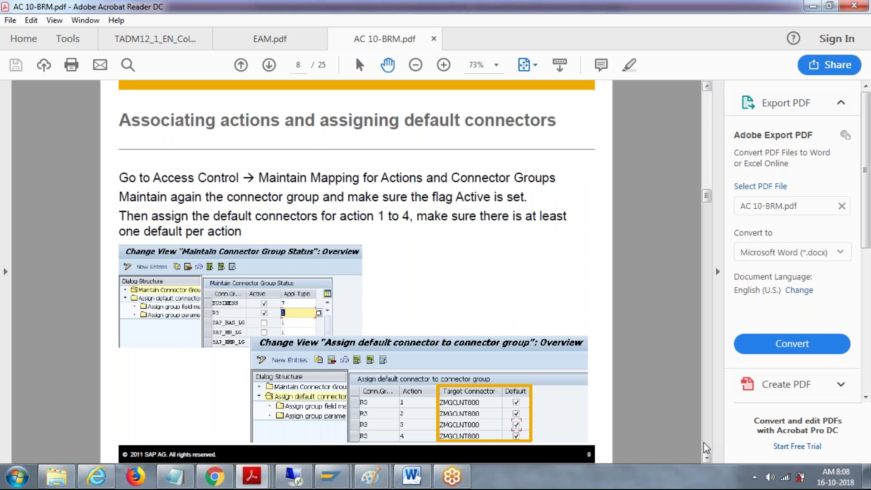
double_click(704, 442)
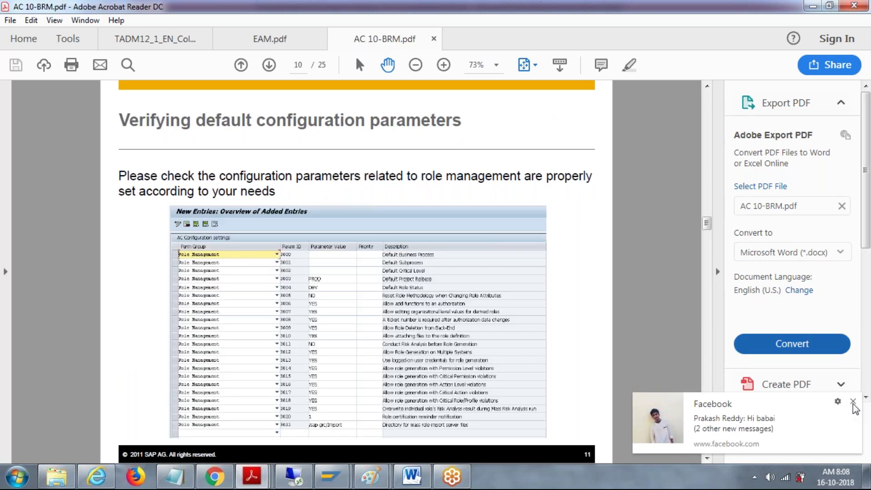
click(853, 402)
scroll(593, 352, up, 1)
scroll(408, 341, down, 1)
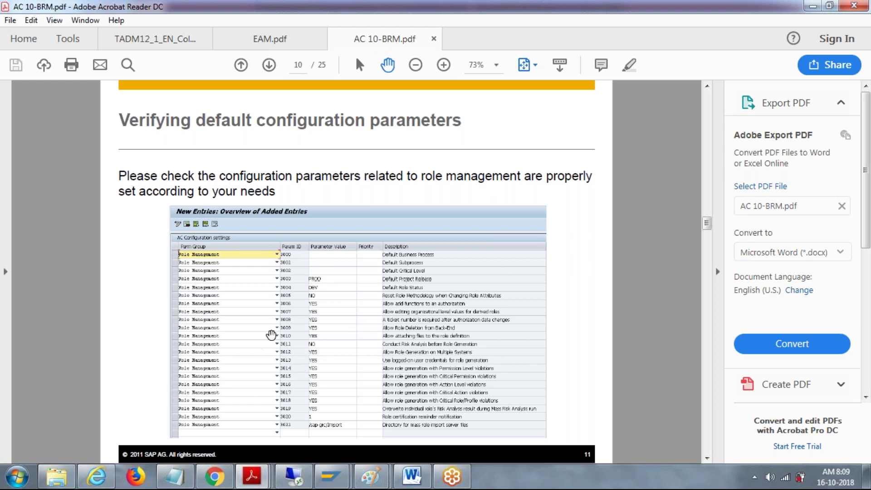
- Open the AC 10-ARM POST Installation PDF from the GRC-AC Materials folder and read through to its "Verifying default configuration parameters" page
click(55, 486)
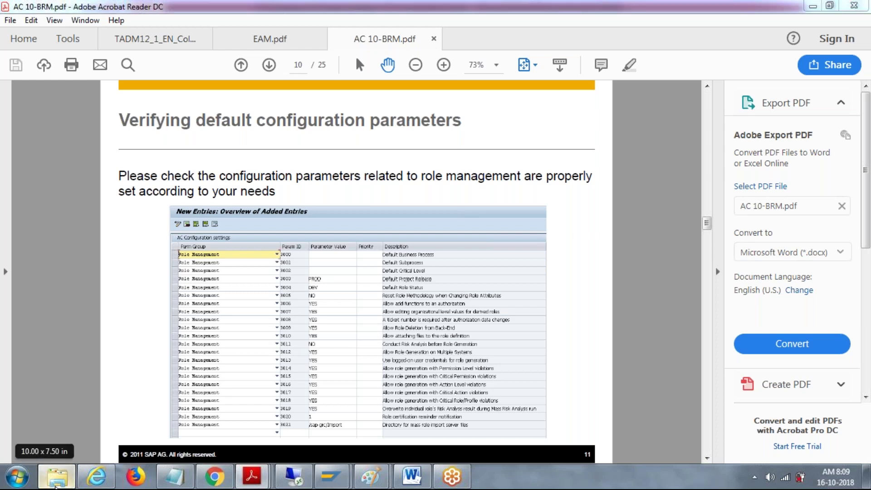
key(Down)
key(Return)
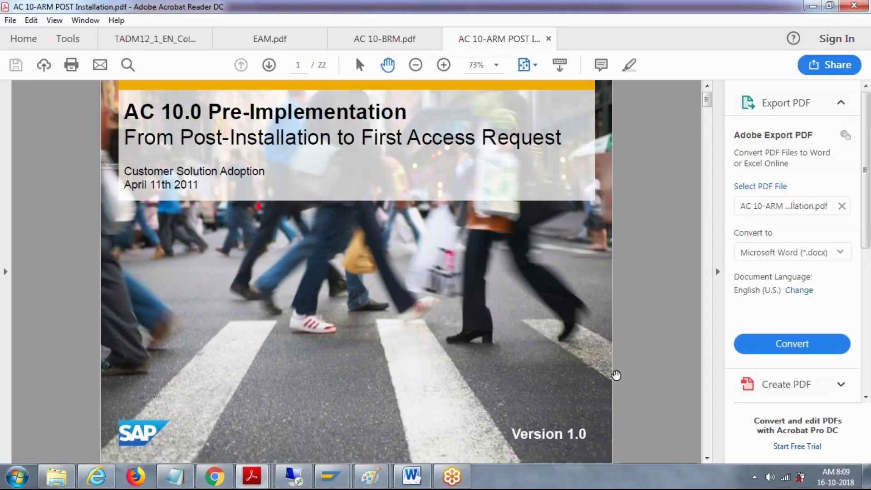
click(706, 458)
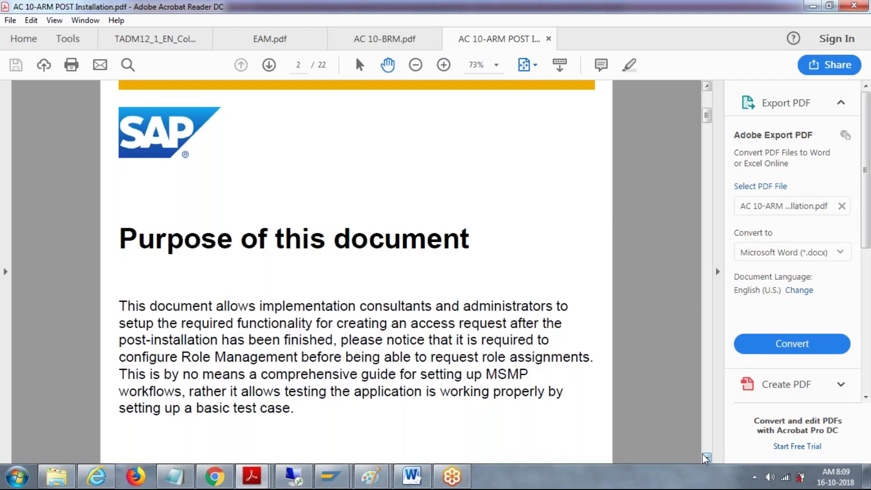
click(704, 455)
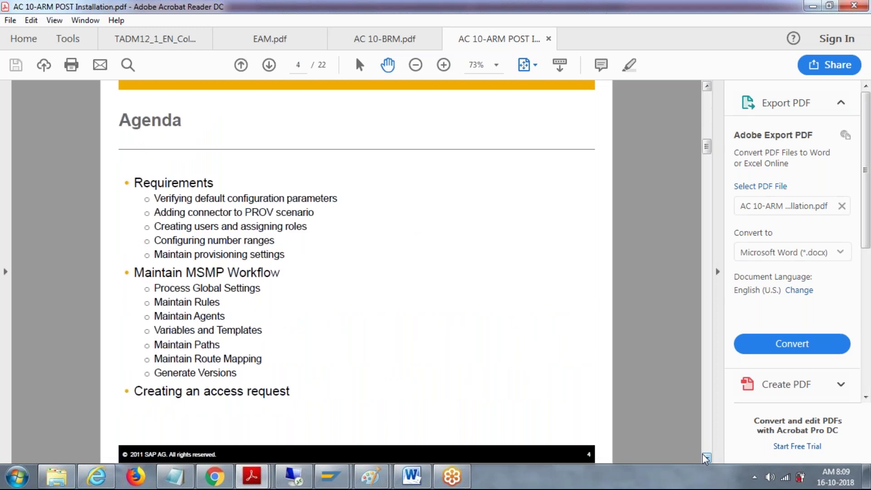
click(704, 433)
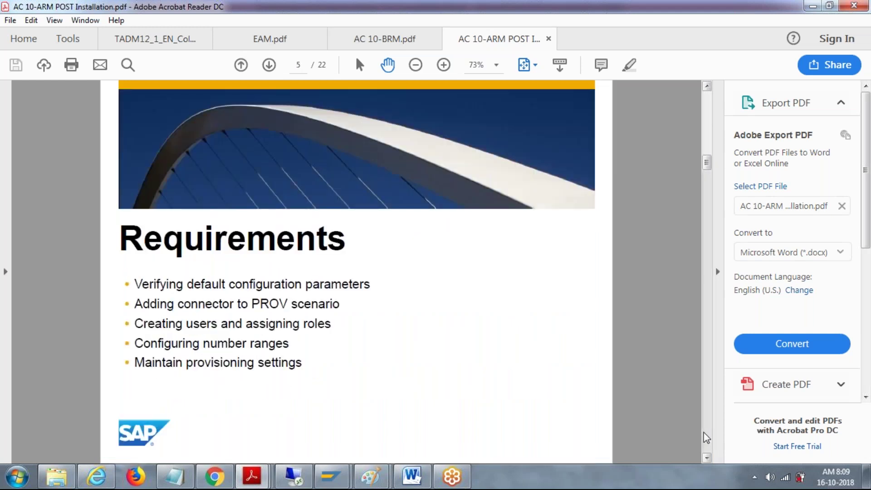
click(704, 432)
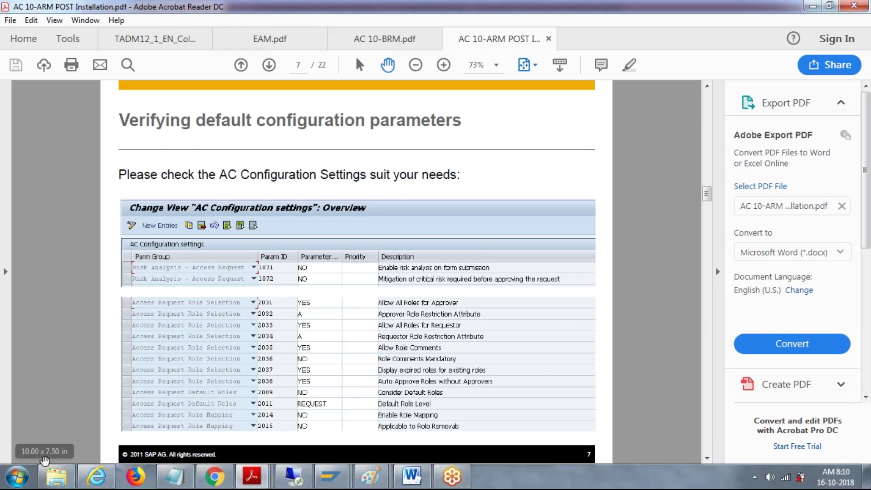
- Return to the GRC-AC Materials folder and look over the AC 10-BRM entry and the documents whose names begin with GRC
click(53, 482)
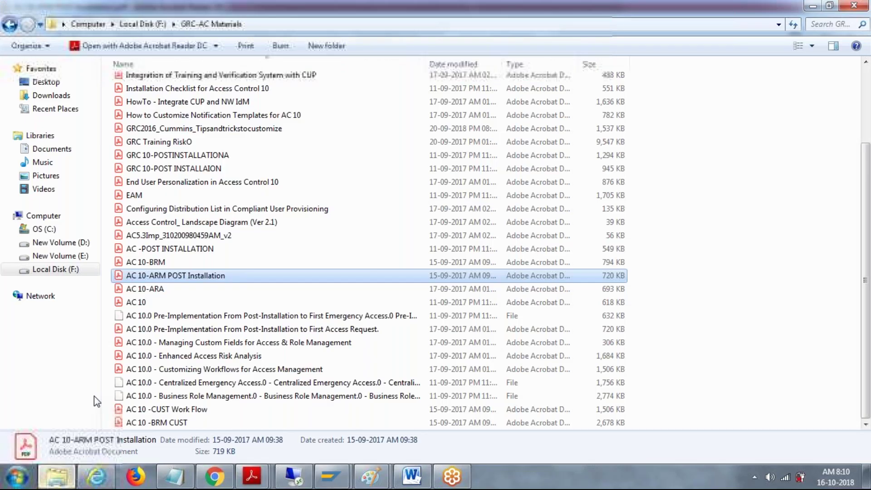
click(186, 262)
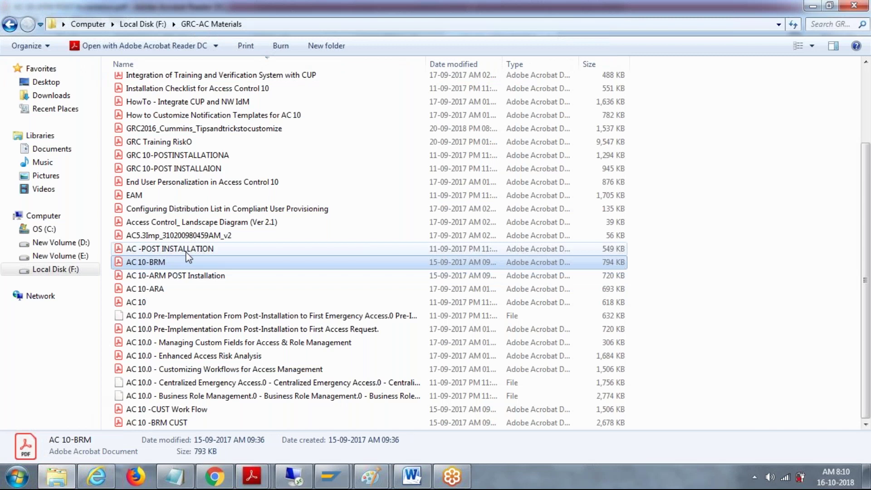
click(163, 168)
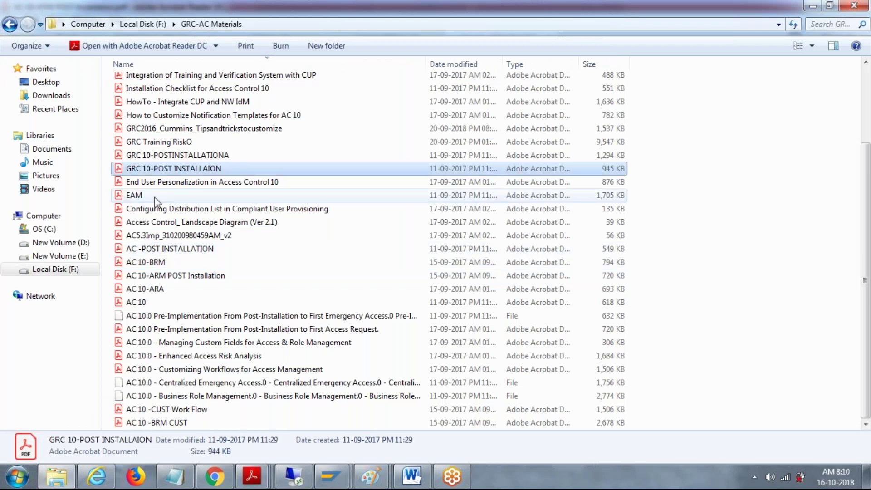
key(Home)
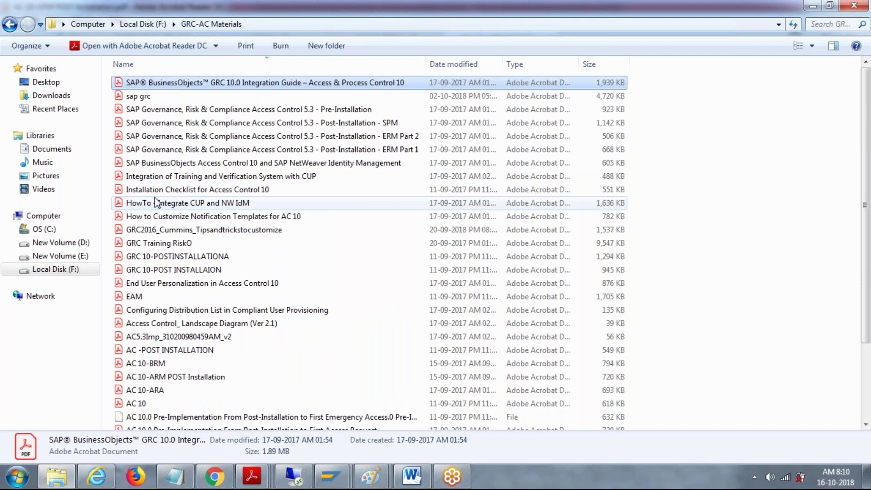
key(g)
key(g)
key(g)
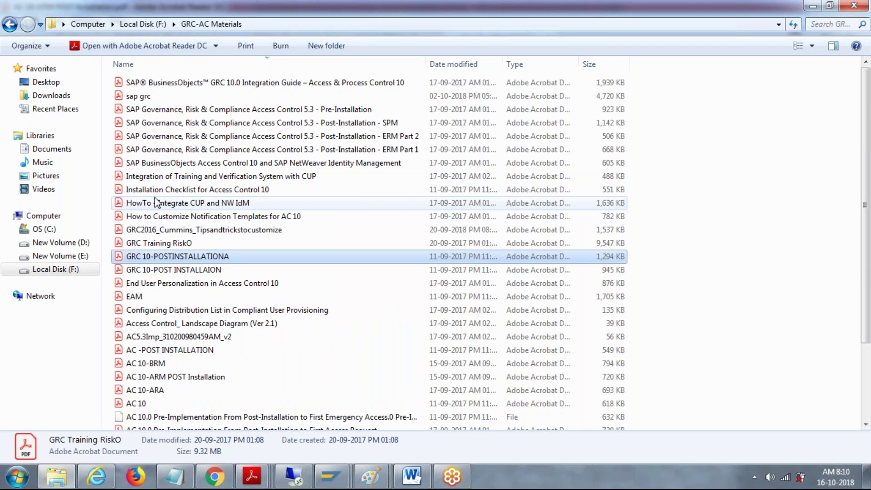
- Switch back to Adobe Acrobat Reader and review the role management configuration parameters in the AC 10-BRM PDF
click(252, 477)
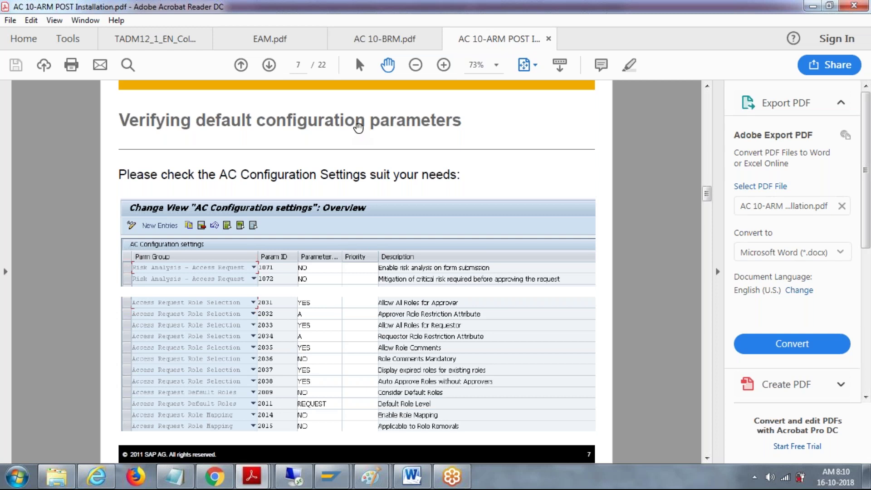
click(384, 39)
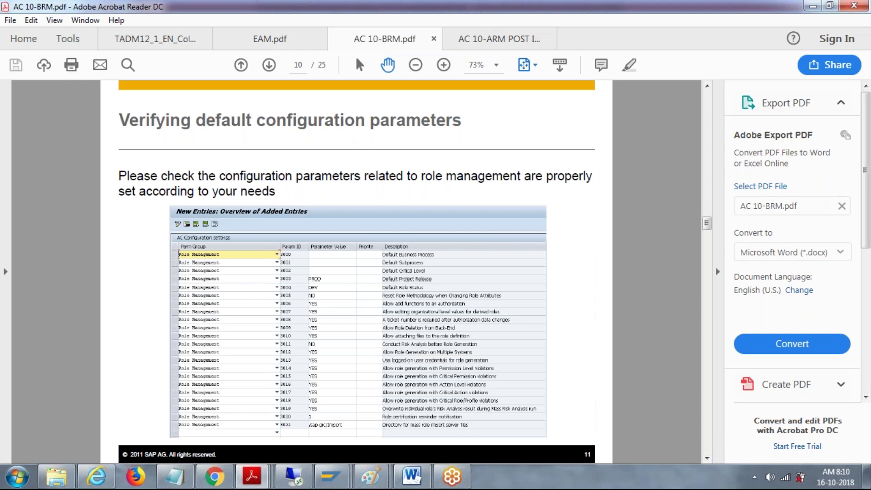
key(ctrl+shift+Tab)
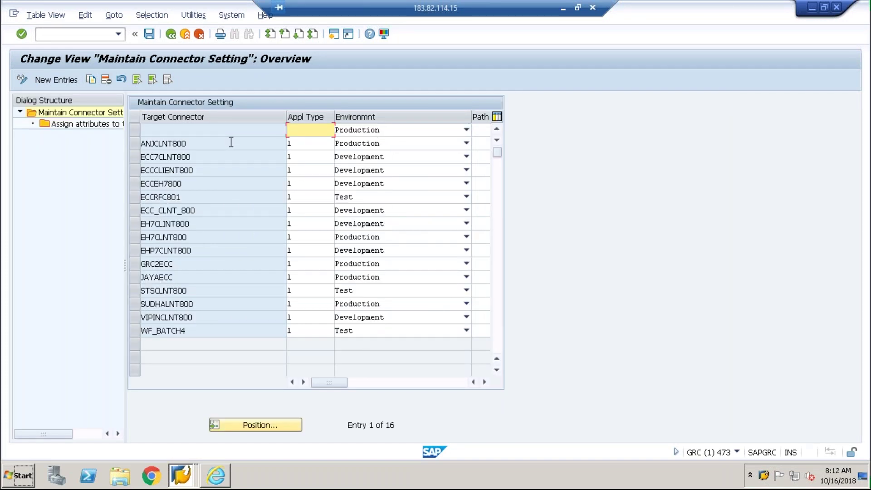
- Examine the available application types for connector ANJCLNT800 and the environment options of the blank connector entry, keeping the existing values
click(307, 143)
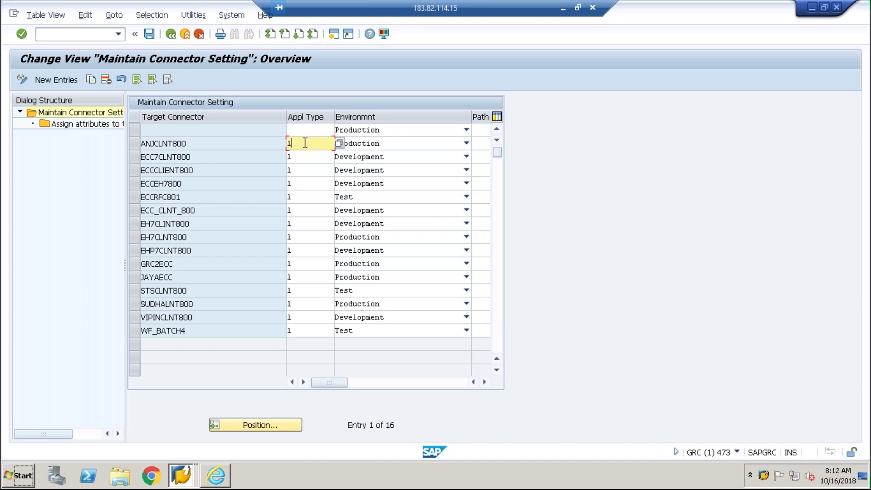
click(340, 144)
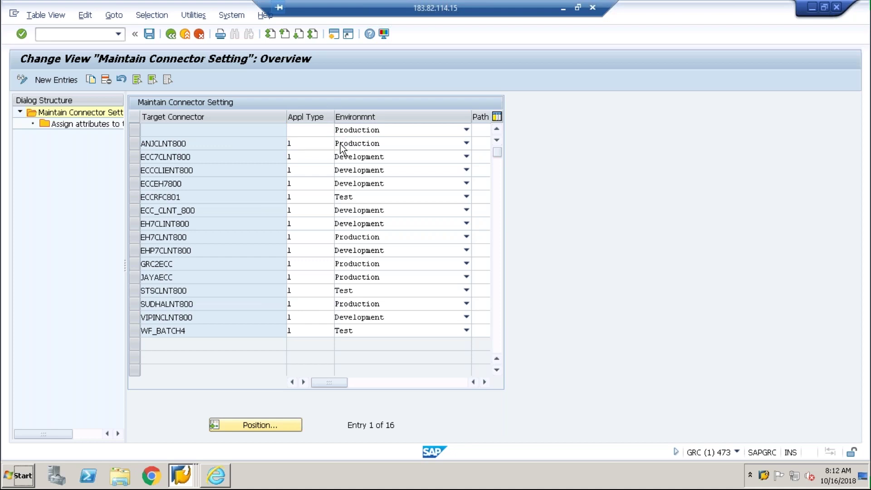
key(F4)
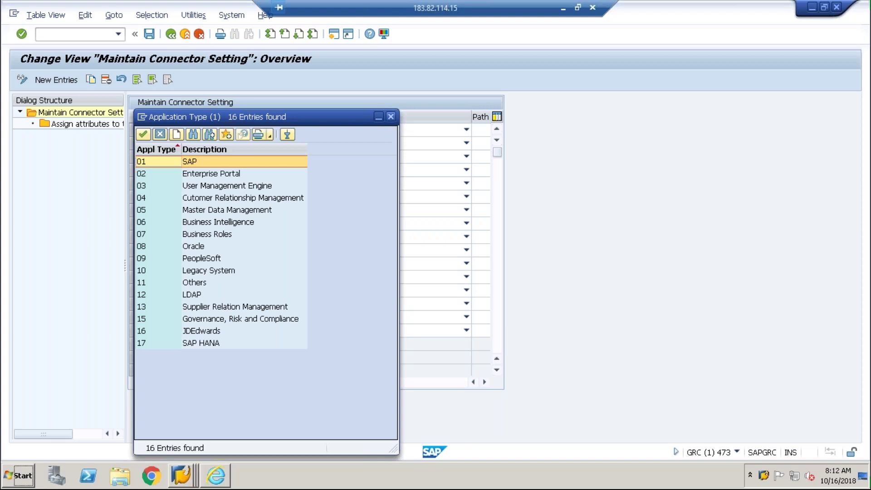
key(Return)
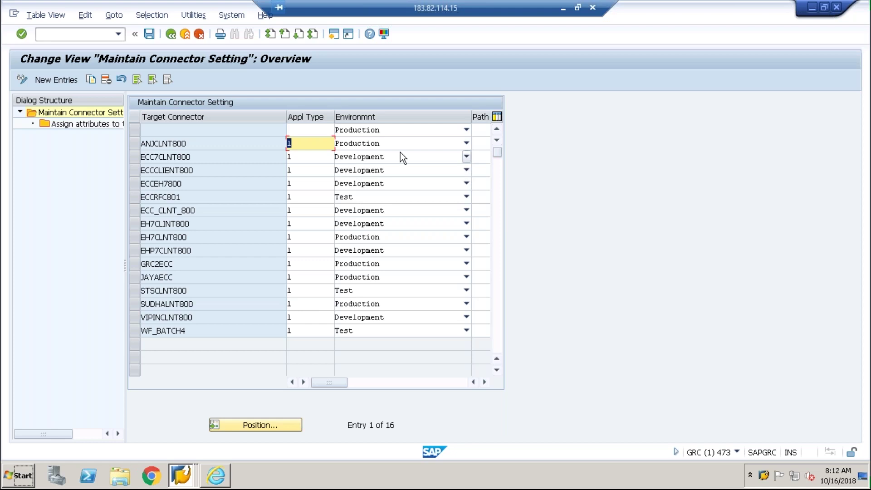
click(467, 130)
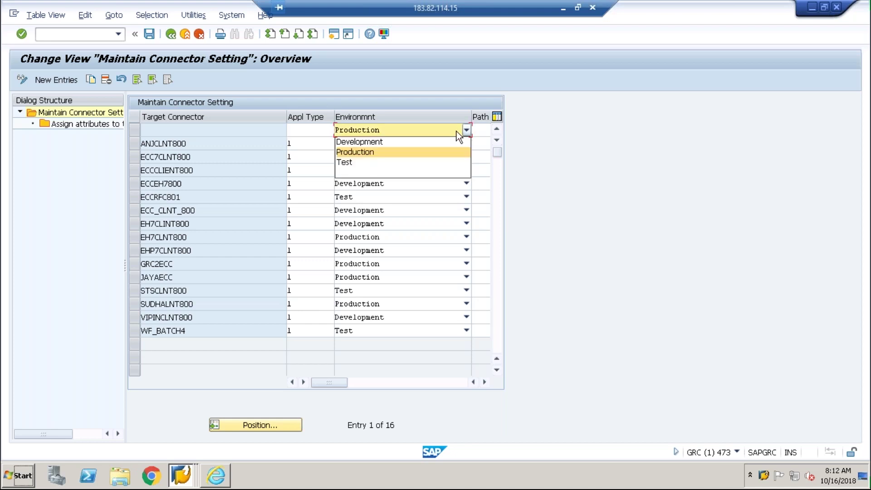
key(Escape)
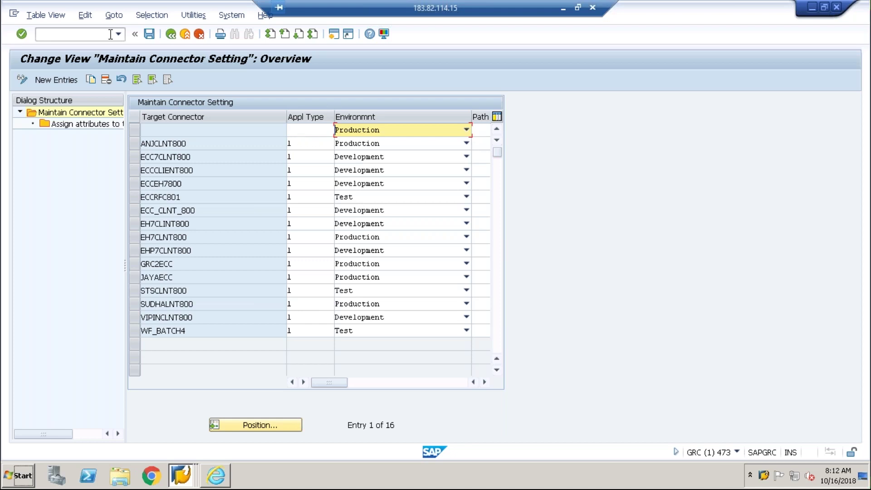
- Go back to the IMG, reopen Maintain Connector Settings to view its attribute assignment node, and return to the IMG structure
click(171, 35)
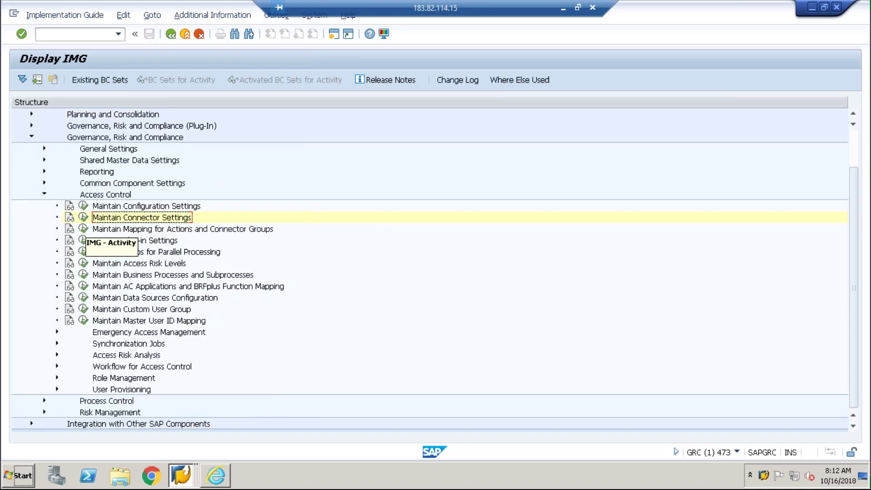
click(84, 217)
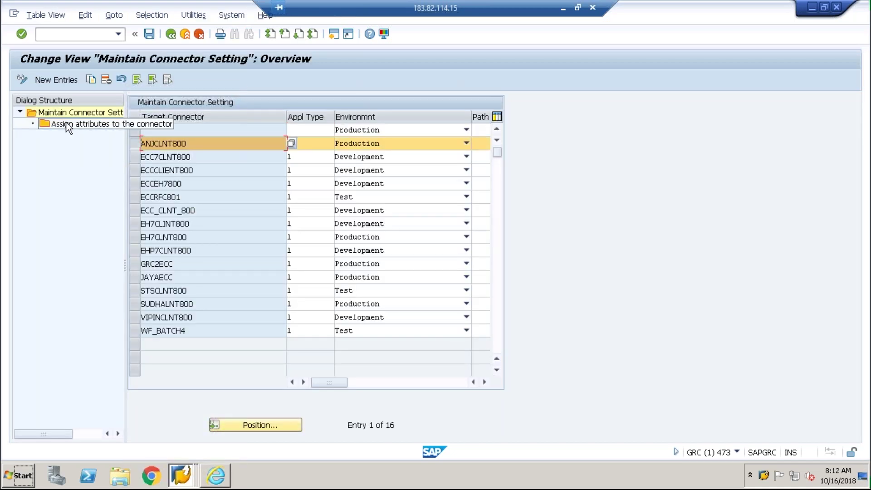
click(171, 36)
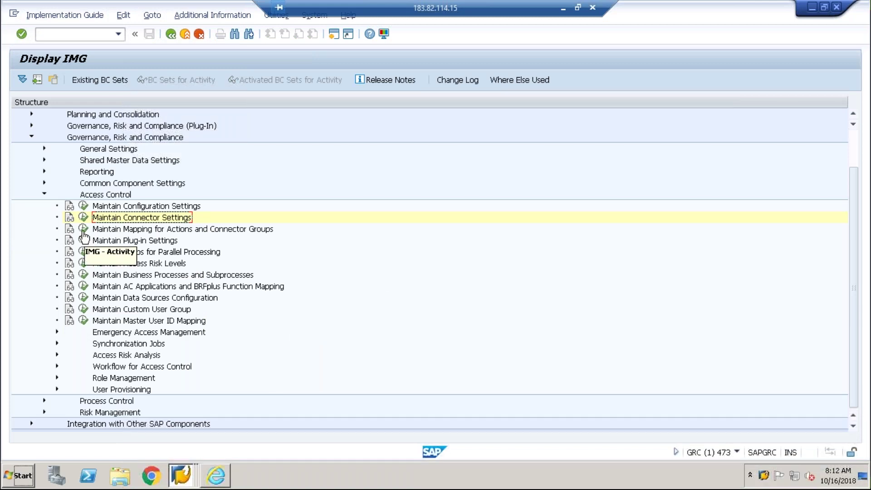
- Open Maintain Mapping for Actions and Connector Groups under Access Control and look through the connector group statuses
click(83, 230)
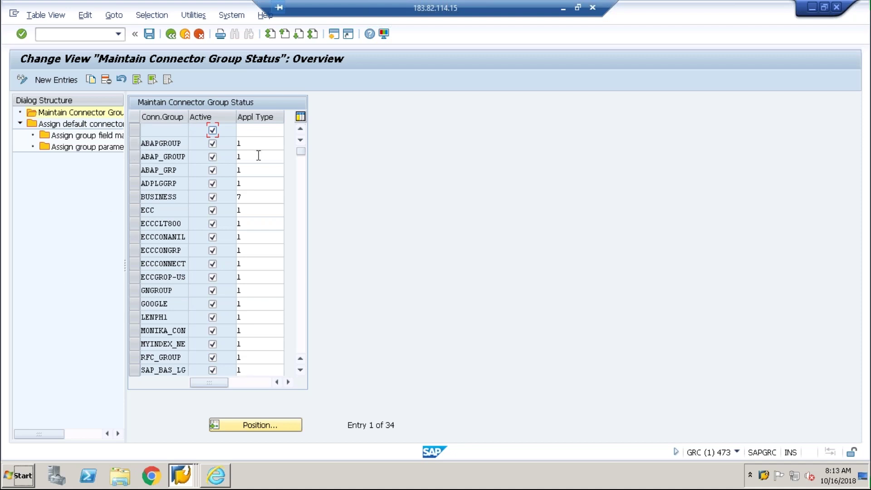
click(303, 311)
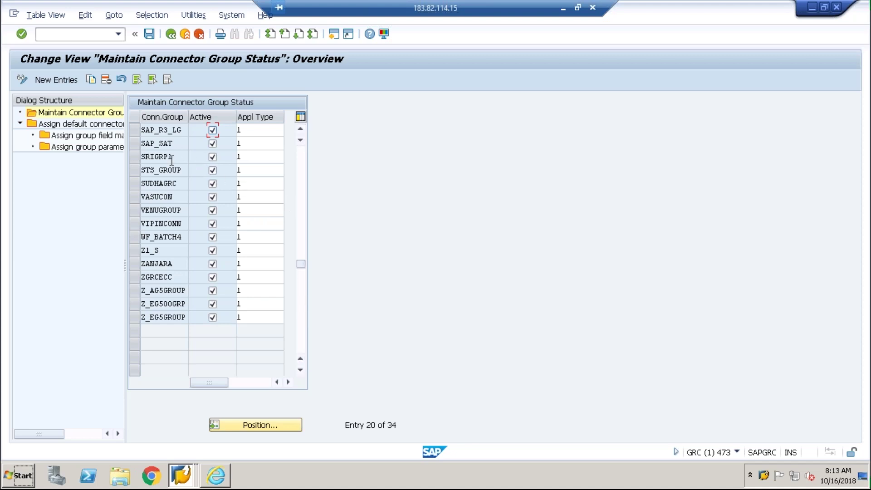
click(301, 128)
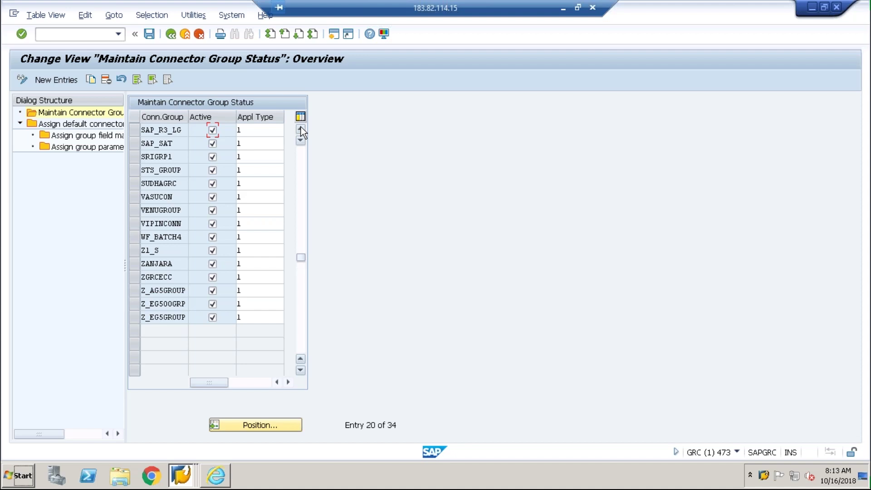
click(300, 128)
click(301, 128)
click(301, 129)
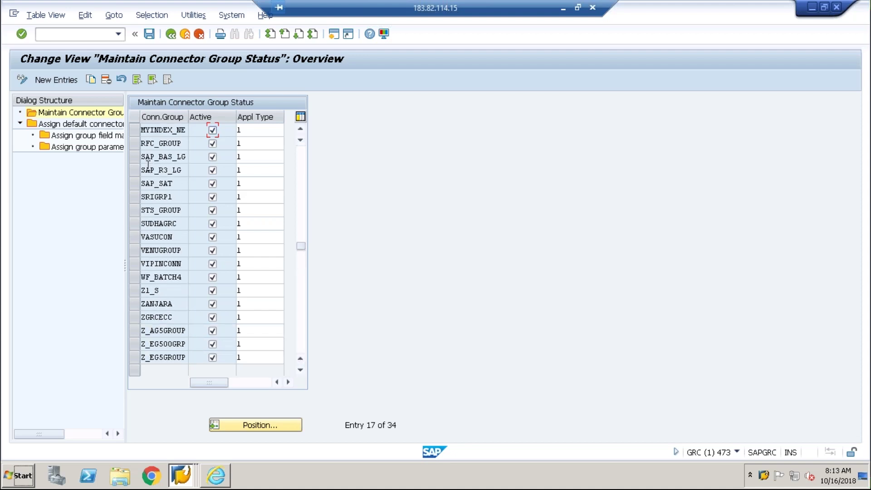
- Select the SAP_BAS_LG and SAP_R3_LG connector group rows
click(133, 157)
click(134, 169)
click(133, 158)
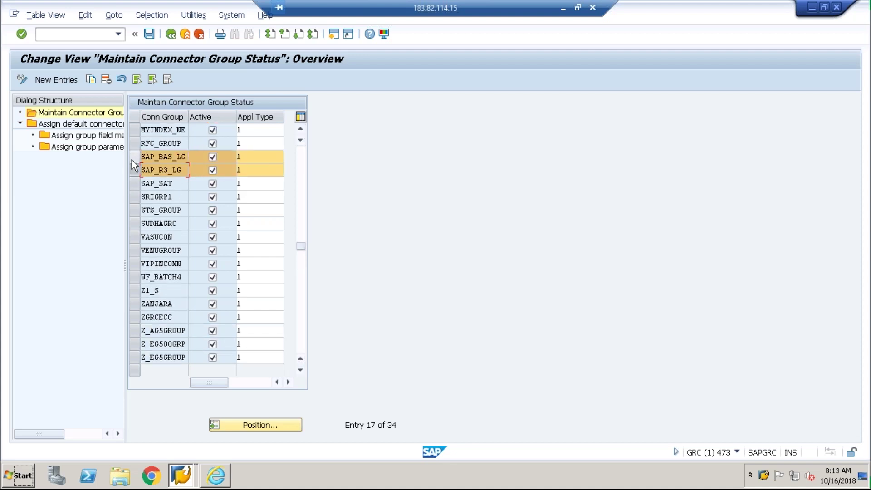
- Open the assignment of default connectors to connector groups and begin a new entry for connector group SAP_BAS_LG
click(59, 127)
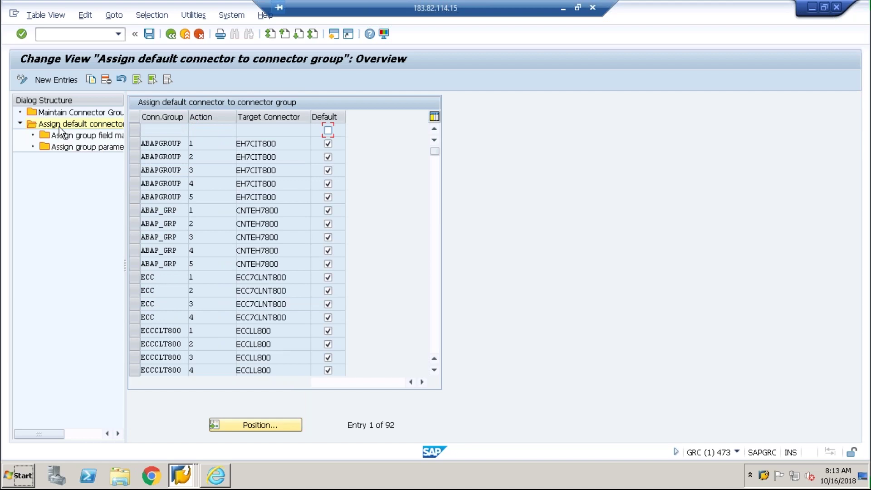
click(59, 81)
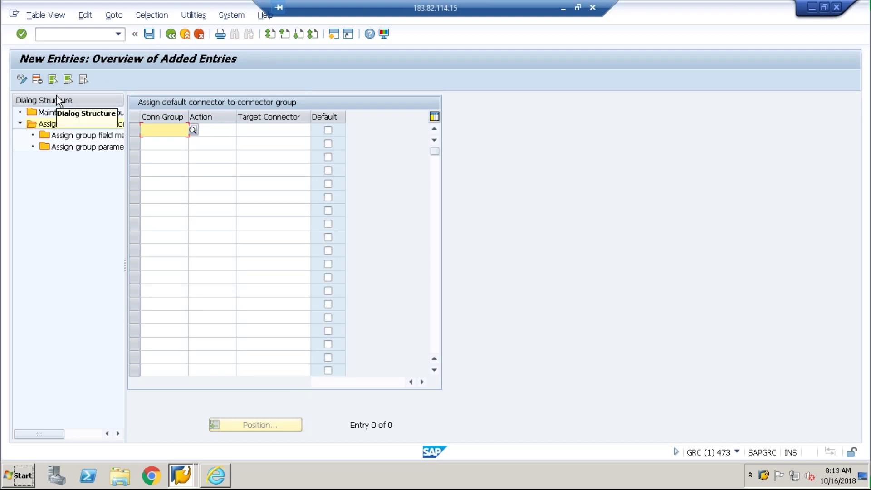
click(179, 135)
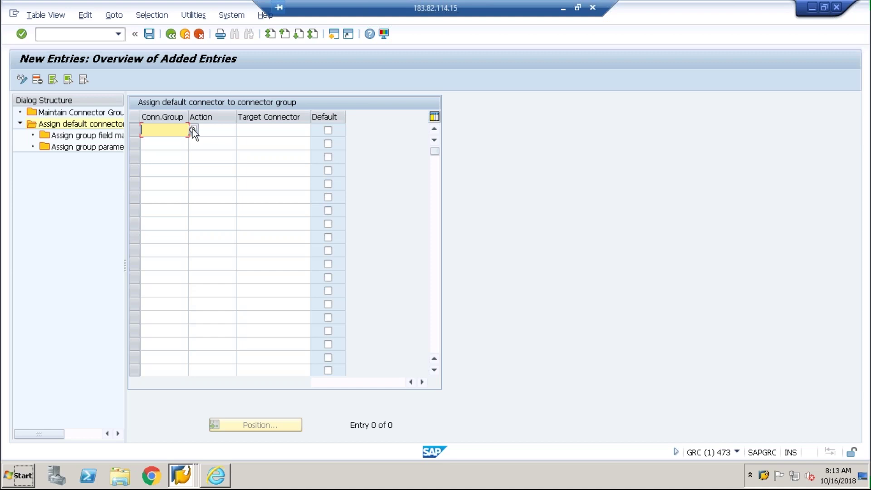
click(193, 130)
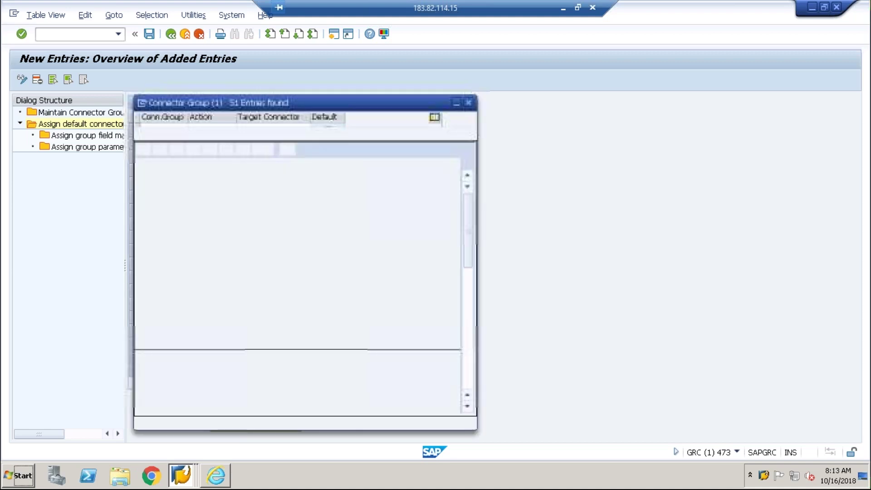
click(151, 328)
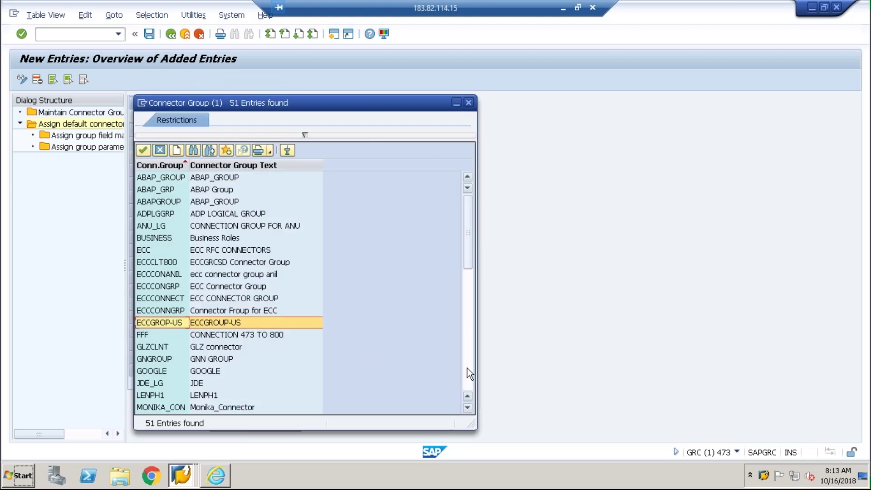
click(467, 373)
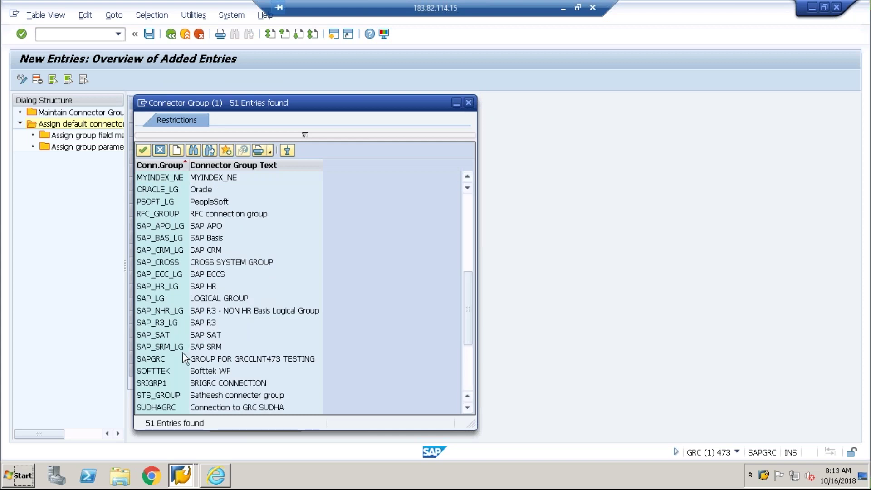
click(153, 237)
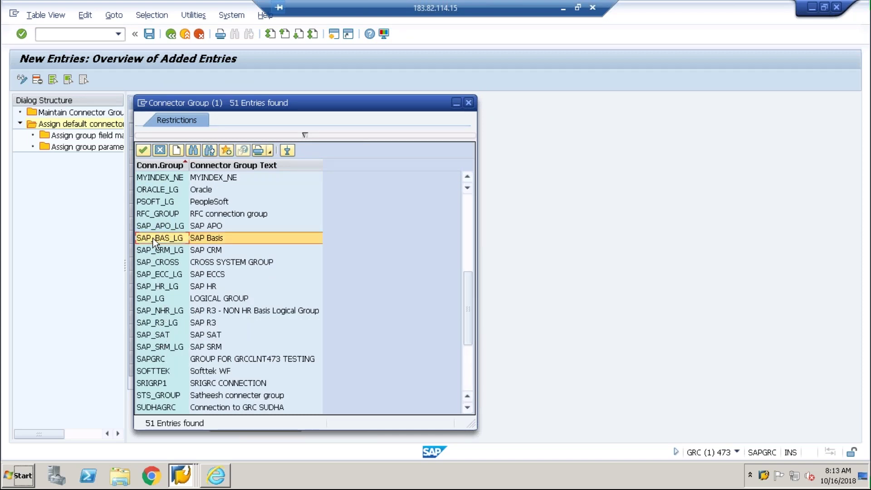
double_click(153, 238)
- Set action 0001 (Role Generation) and target connector EH7CLNT800 for the new SAP_BAS_LG entry
click(210, 129)
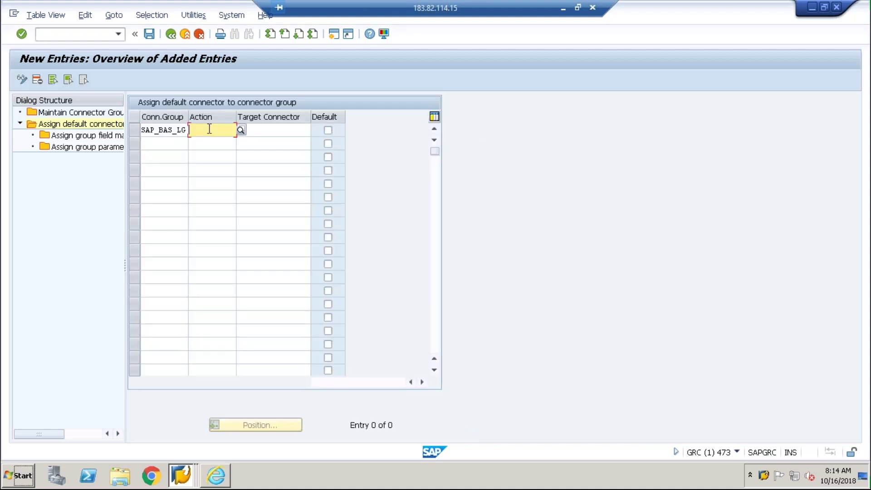
click(241, 129)
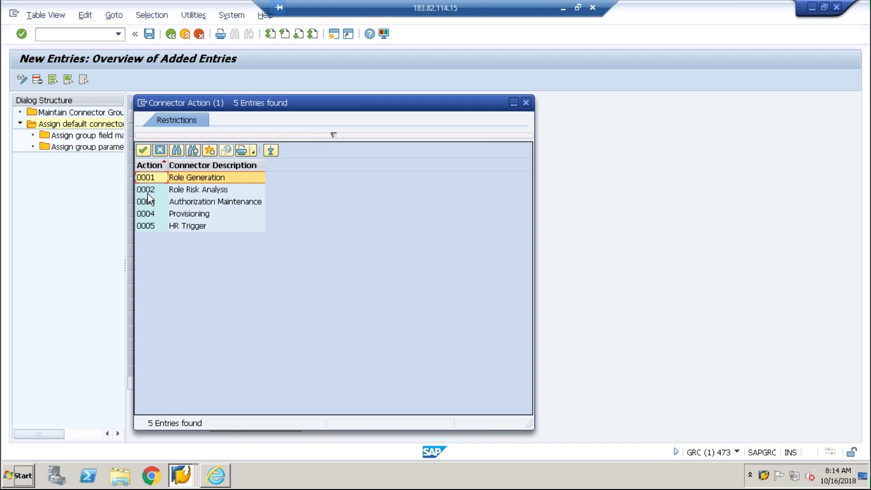
double_click(146, 179)
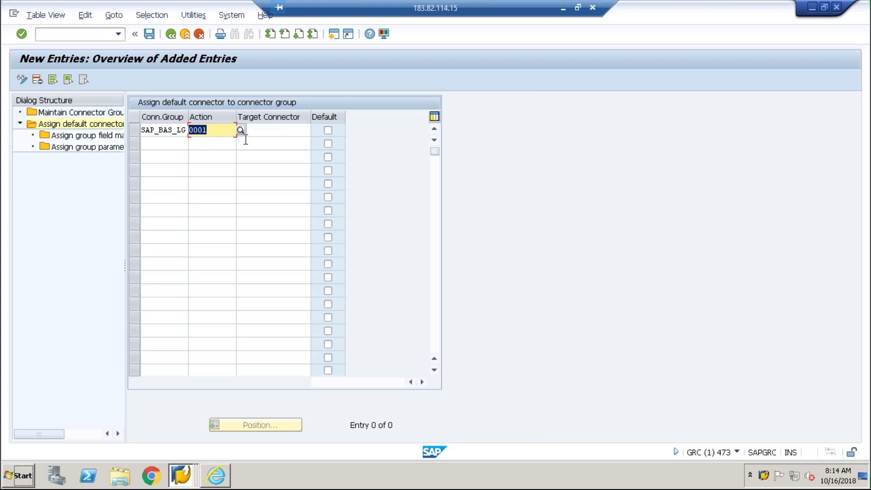
click(247, 131)
key(F4)
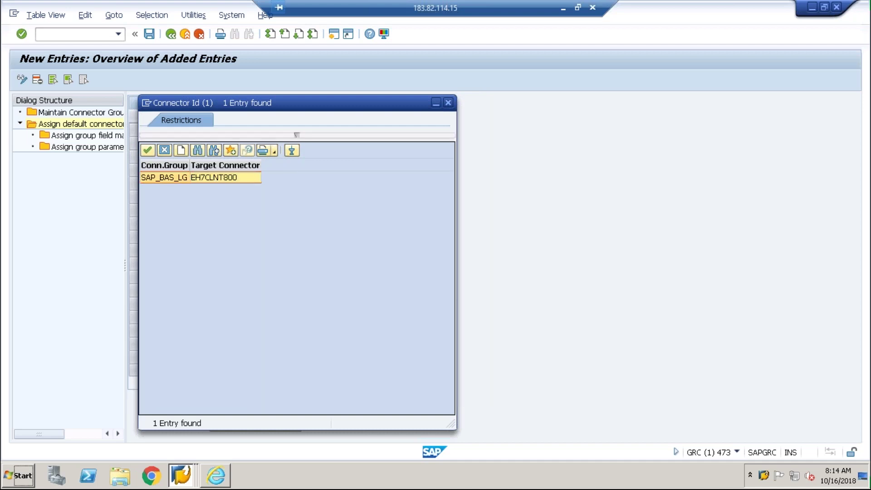
double_click(214, 177)
- Copy connector group SAP_BAS_LG into the second and third new entry rows
click(171, 148)
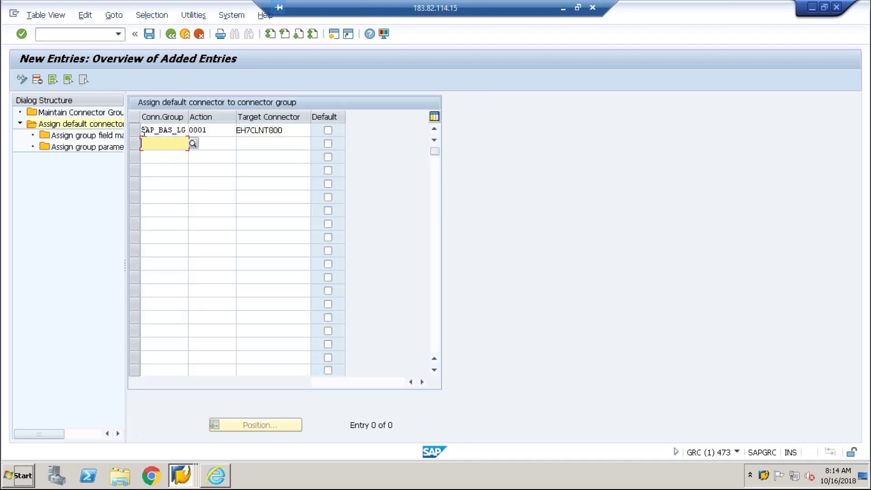
drag(142, 132, 192, 129)
key(ctrl+c)
click(163, 143)
key(ctrl+v)
click(163, 156)
key(ctrl+v)
- Set action 0002 (Role Risk Analysis) for the second row and 0003 (Authorization Maintenance) for the third row
click(230, 144)
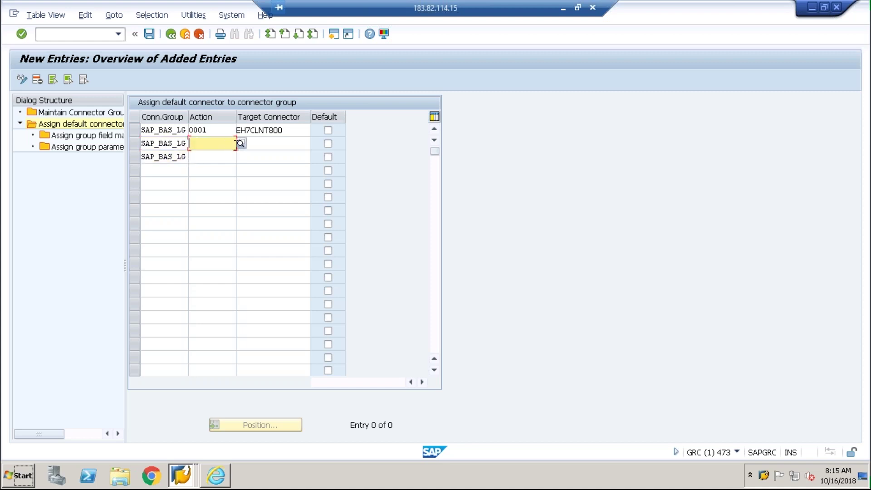
click(240, 144)
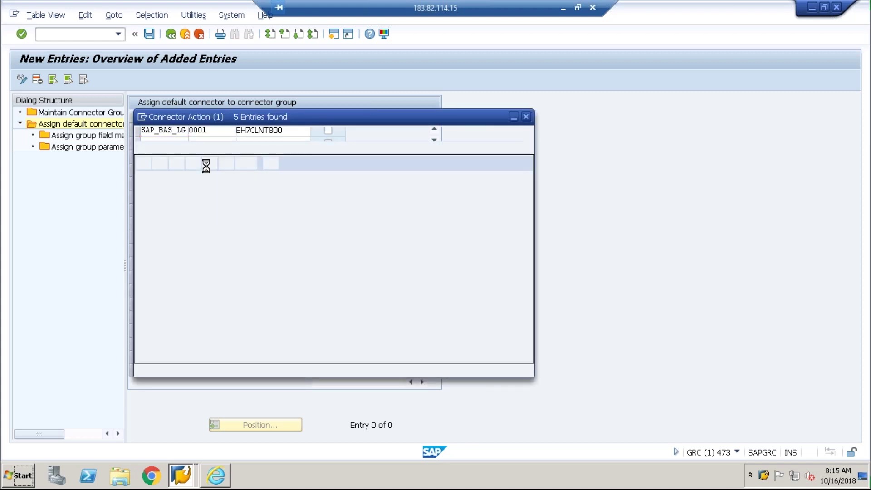
double_click(149, 203)
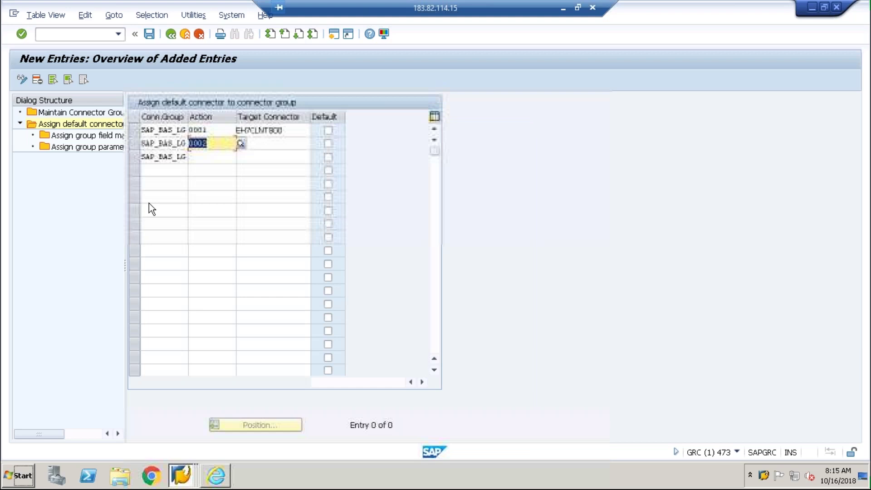
click(213, 156)
key(Return)
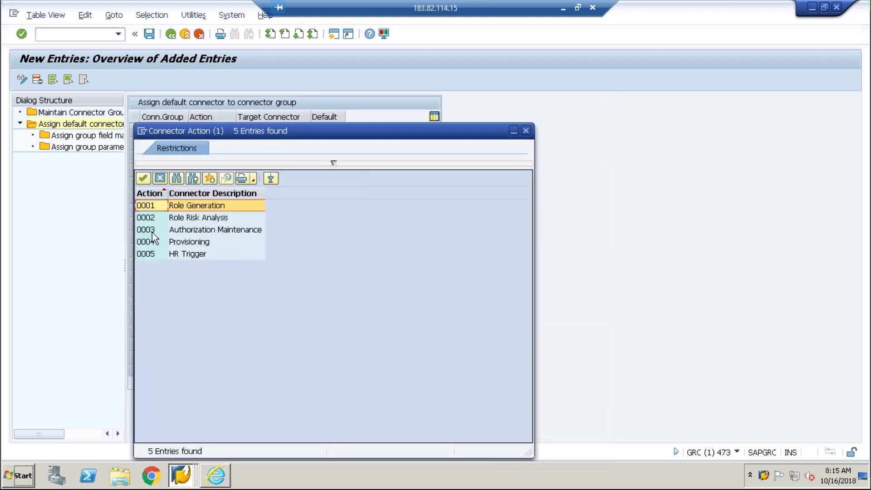
double_click(154, 227)
- Copy target connector EH7CLNT800 from the first row into the second and third rows
drag(292, 130, 234, 130)
key(ctrl+c)
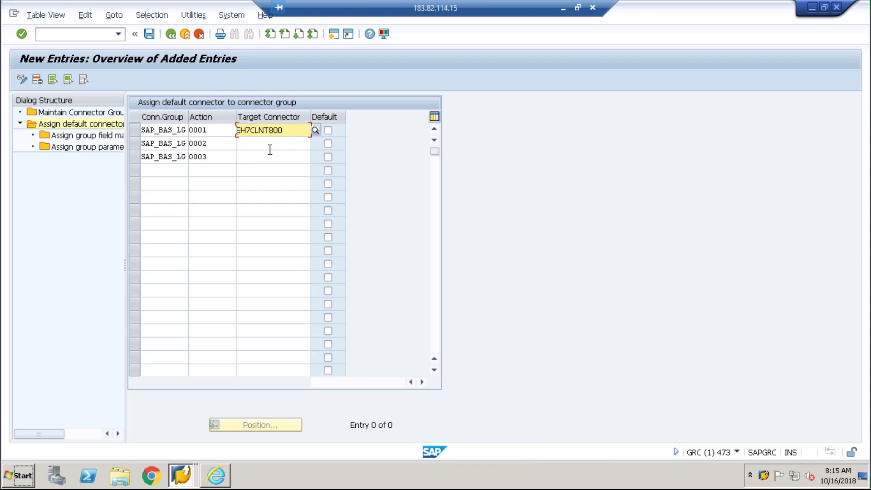
click(267, 143)
key(ctrl+v)
click(257, 154)
key(ctrl+v)
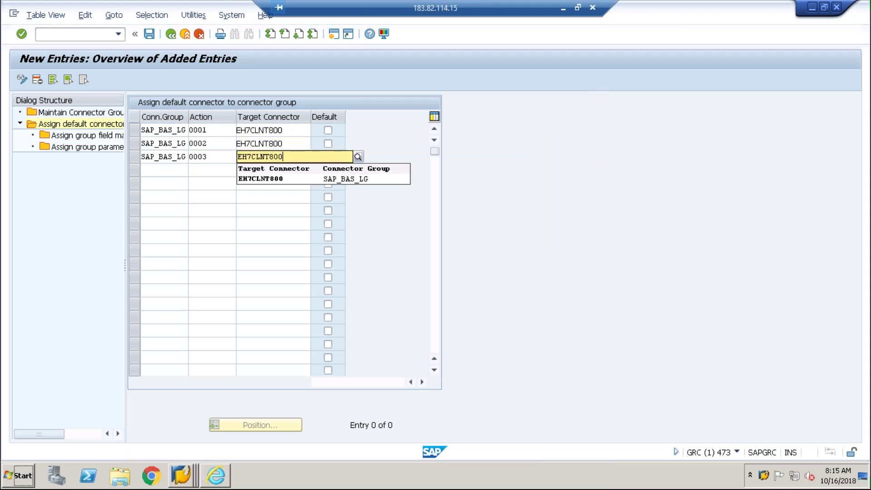
- Fill the fourth row with connector group SAP_BAS_LG, action 0004 (Provisioning) and target connector EH7CLNT800
click(152, 169)
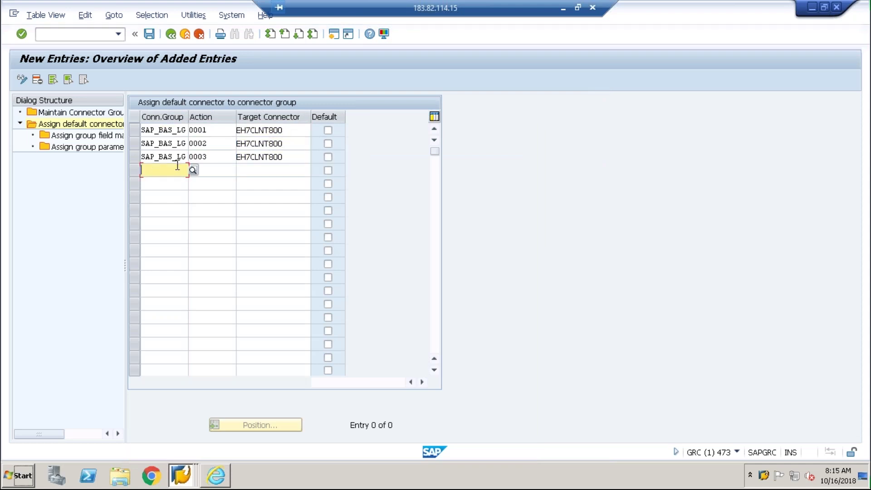
click(281, 181)
click(280, 169)
key(ctrl+v)
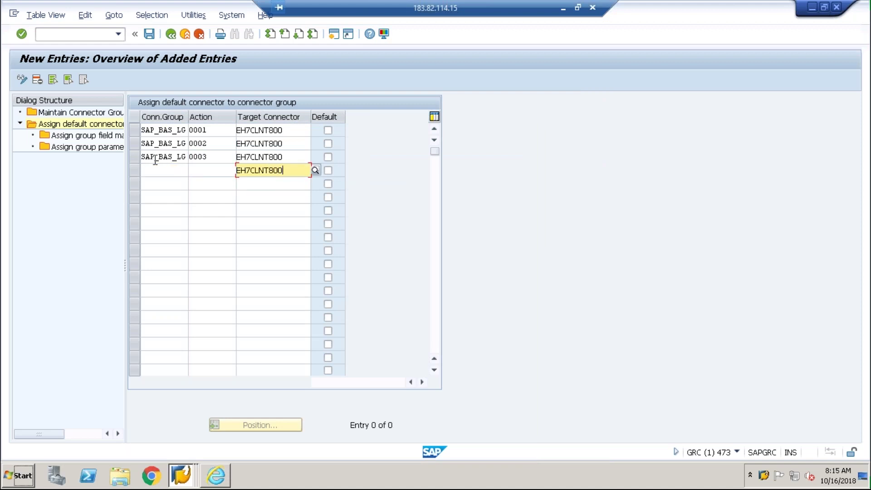
click(146, 157)
drag(145, 157, 186, 157)
key(ctrl+c)
click(175, 170)
key(ctrl+v)
click(217, 169)
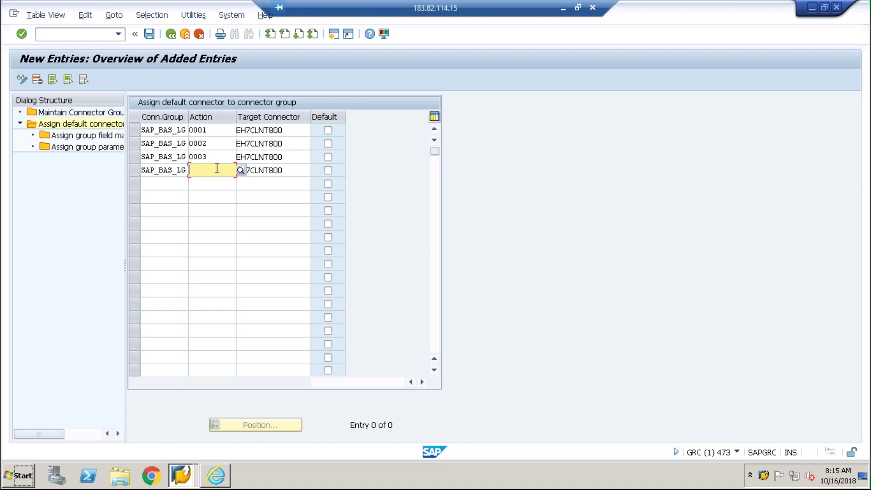
text(000)
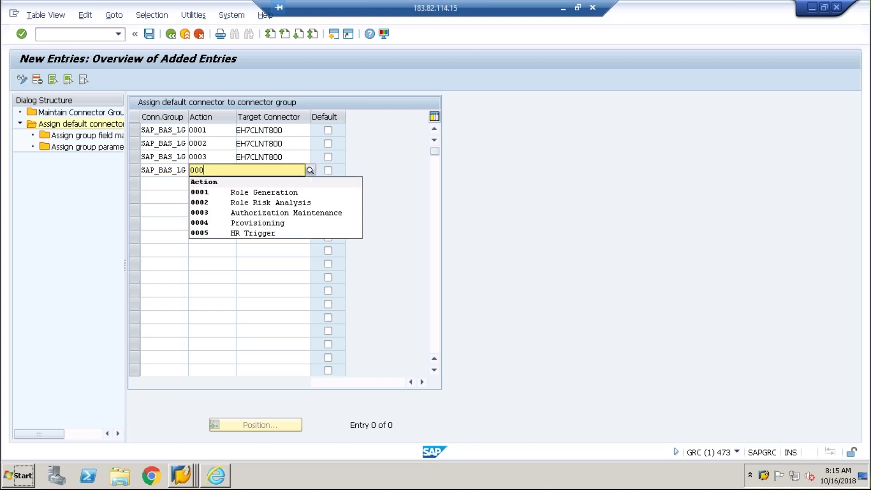
text(4)
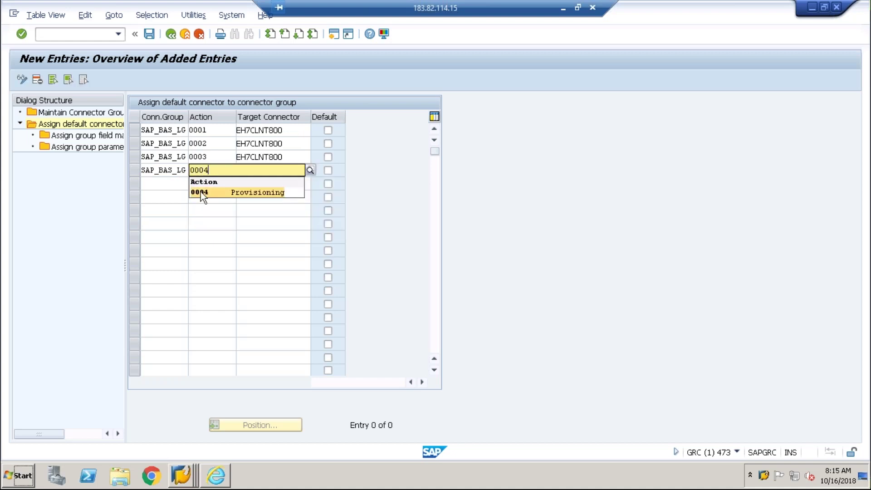
click(201, 191)
- Mark all four SAP_BAS_LG entries as default and try to save them
click(328, 134)
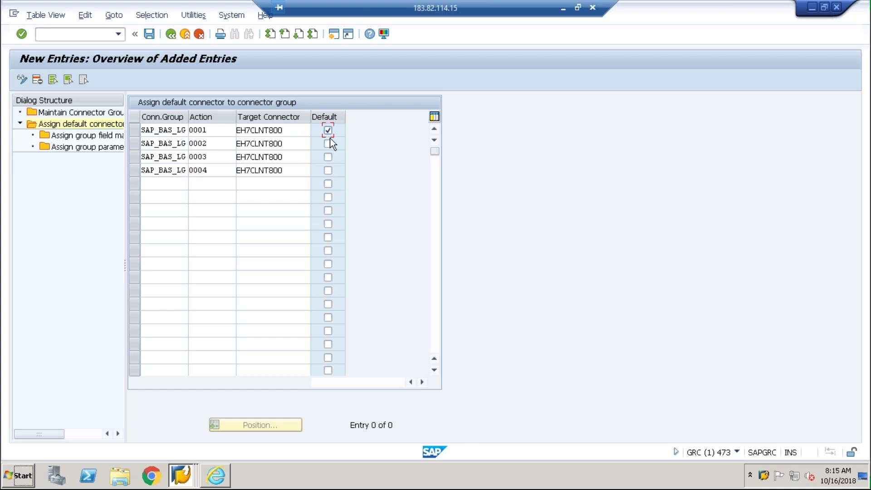
click(328, 171)
click(149, 34)
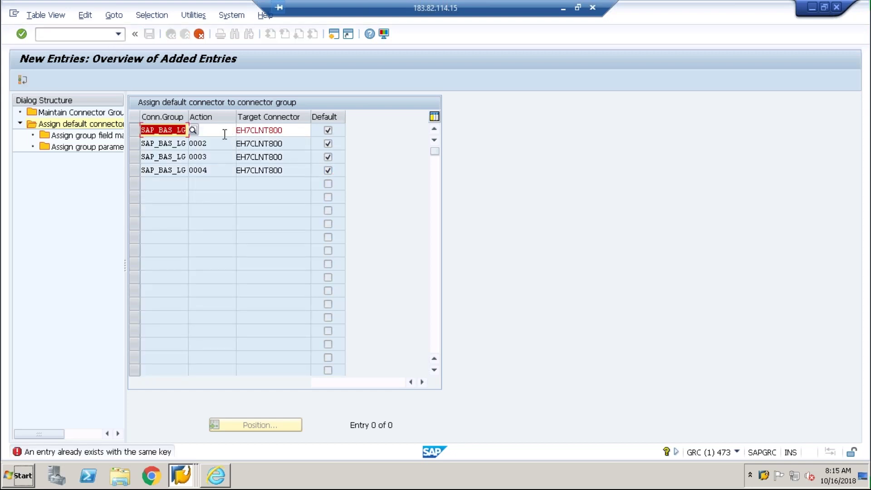
- Change the first row's action to 1, discard the new entries and return to the default connector assignment overview
text(1)
click(221, 131)
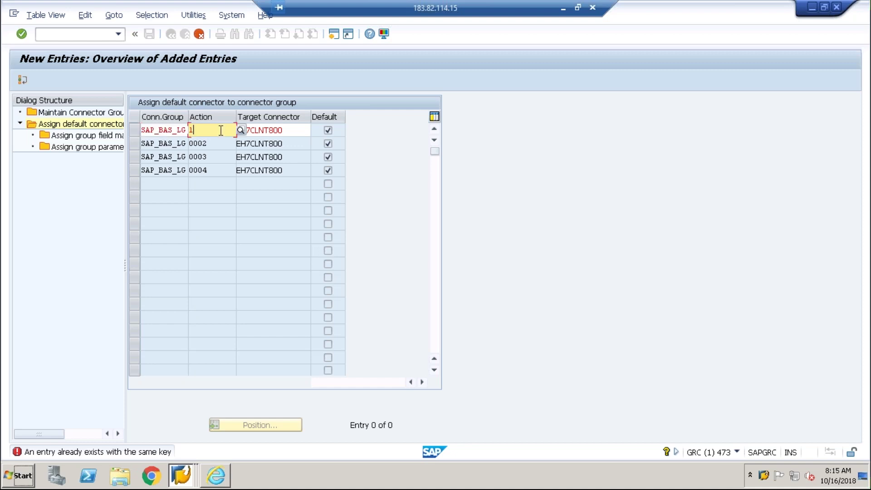
click(202, 35)
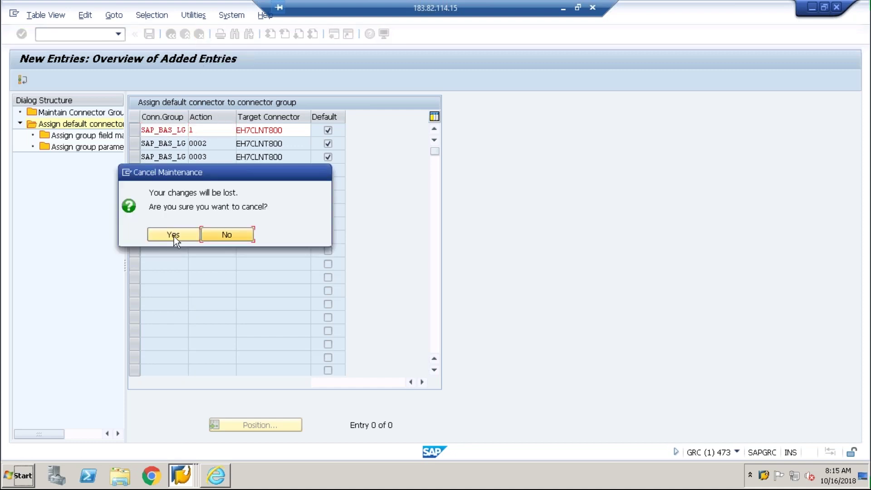
click(173, 234)
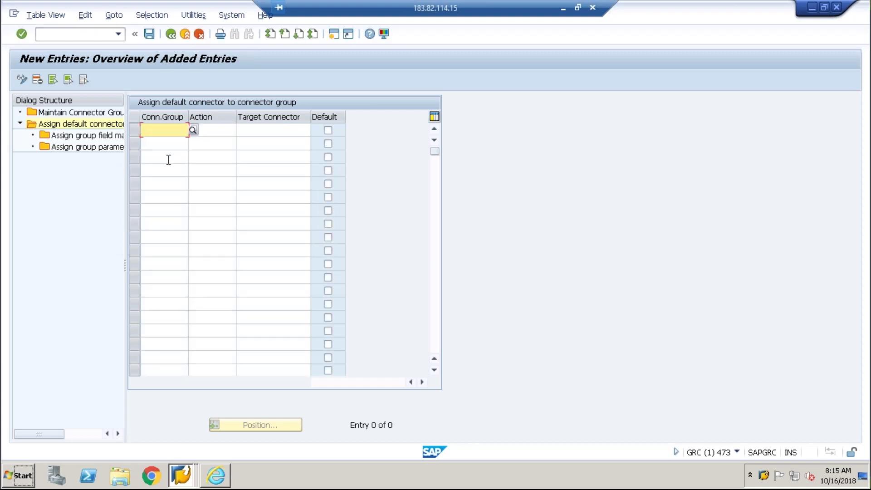
click(170, 34)
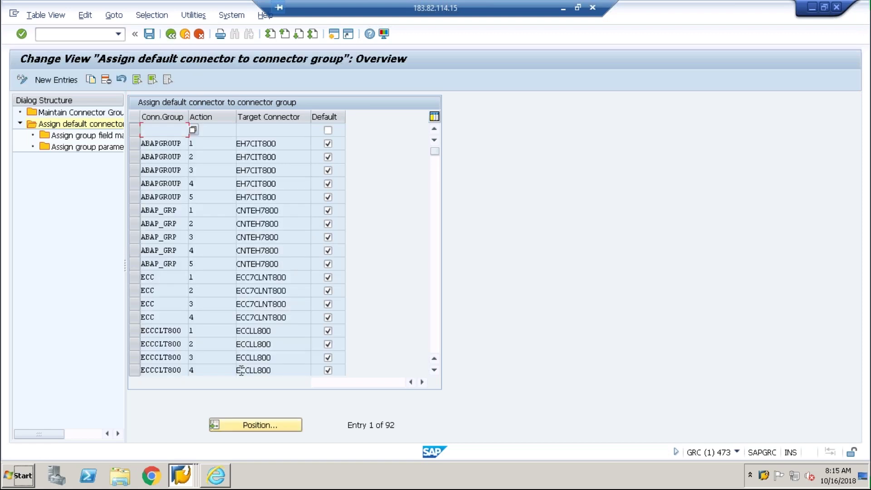
- Examine the existing default connector assignments for the SAP_BAS_LG and SAP_R3_LG connector groups
click(435, 322)
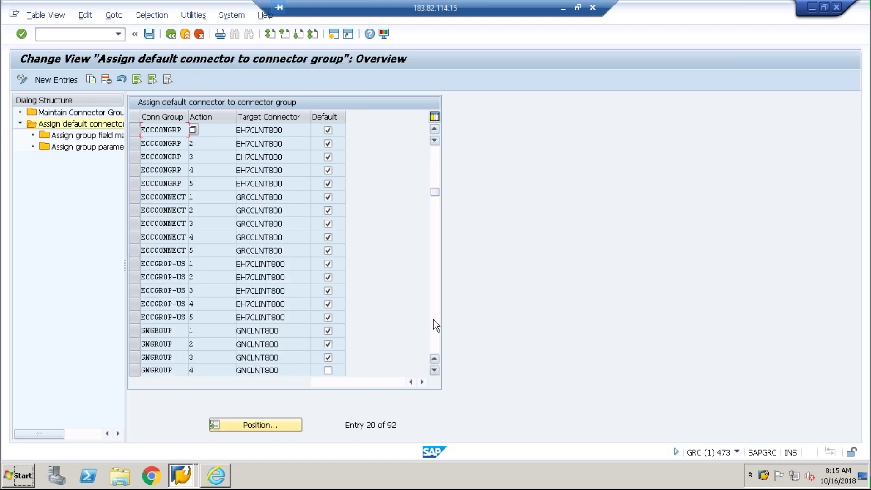
click(433, 320)
click(434, 319)
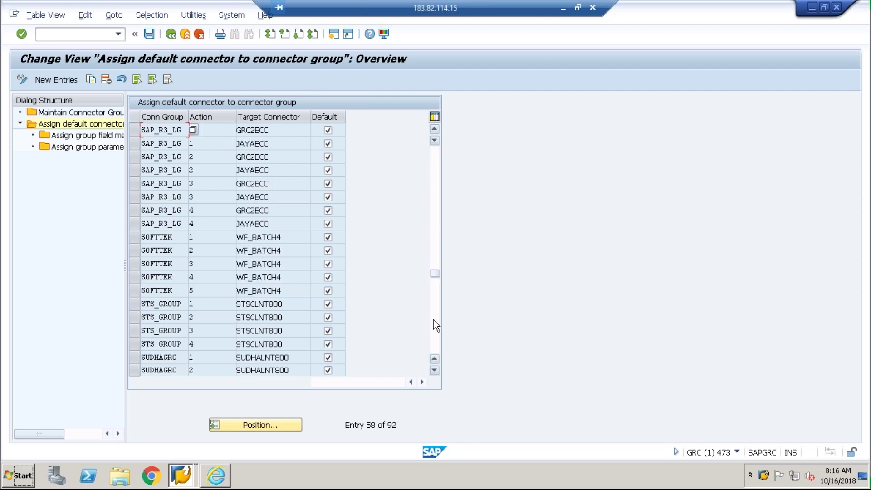
click(163, 157)
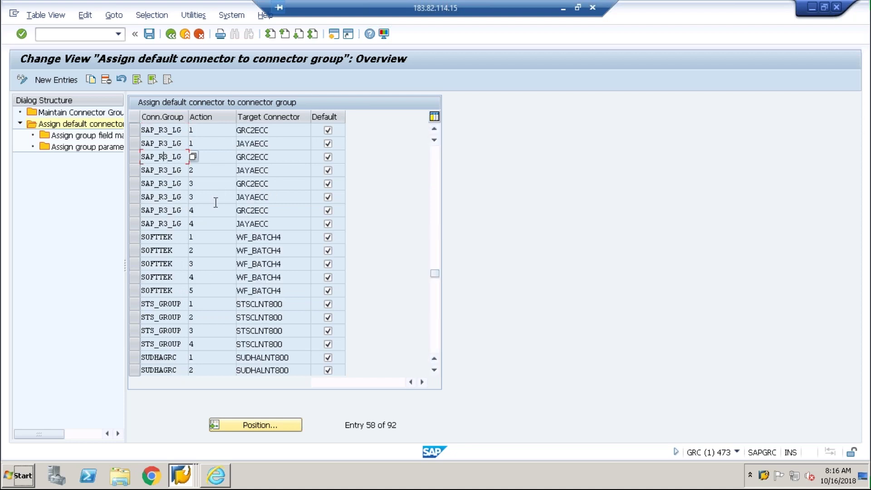
scroll(163, 157, up, 1)
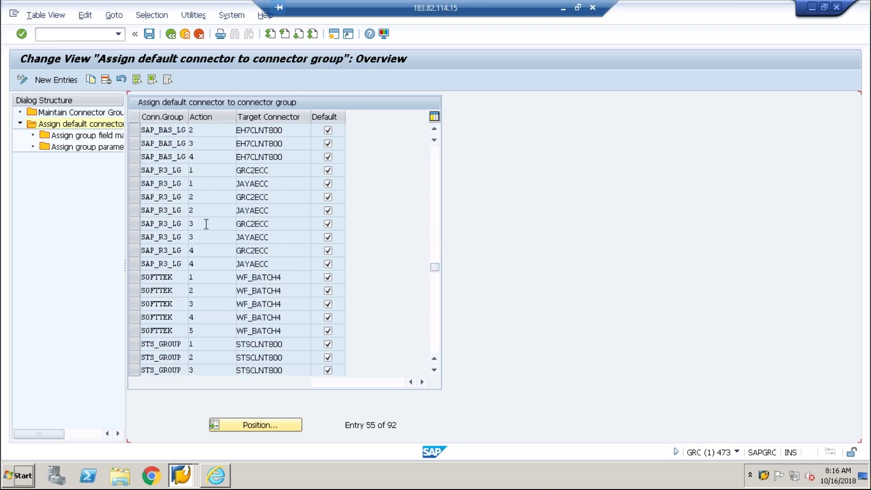
scroll(206, 224, up, 1)
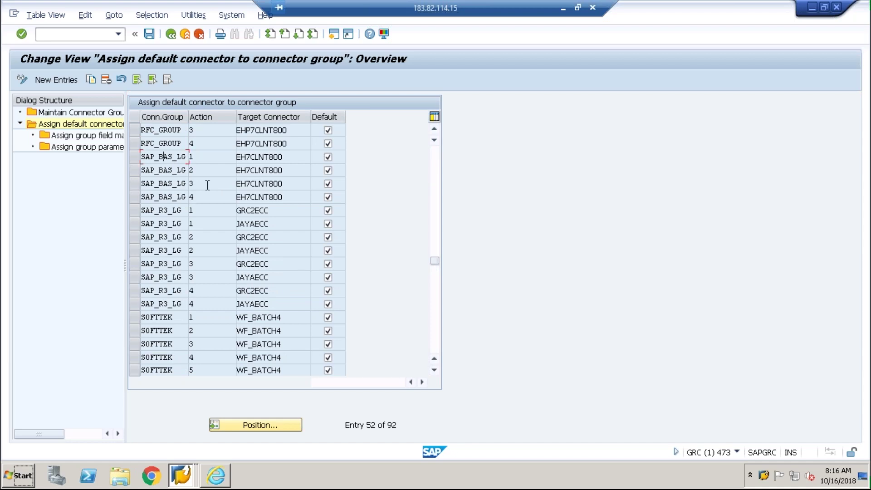
scroll(208, 185, up, 1)
drag(290, 197, 182, 183)
click(284, 226)
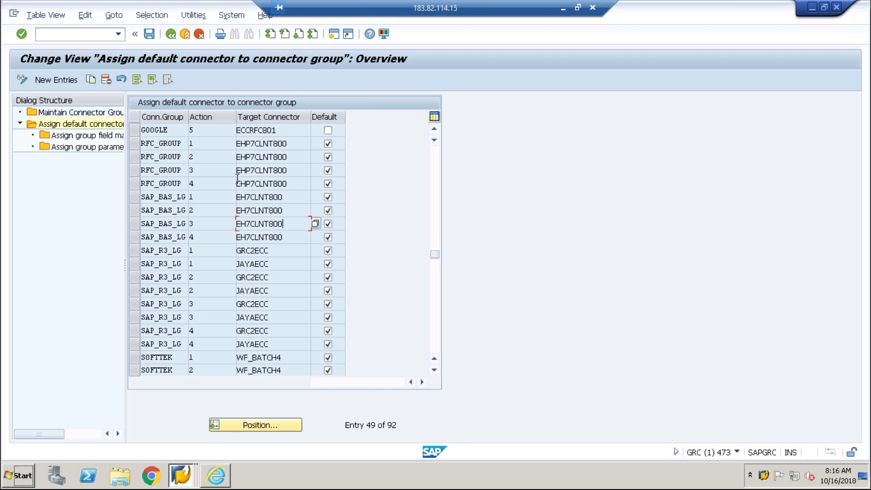
- Reopen Maintain Mapping for Actions and Connector Groups from the IMG and examine the connector group status list around SAP_BAS_LG and SAP_R3_LG
click(170, 35)
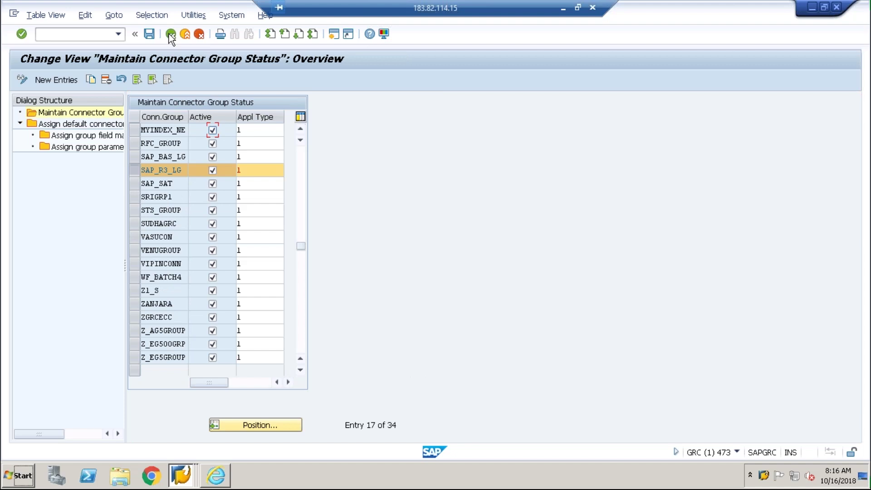
click(171, 36)
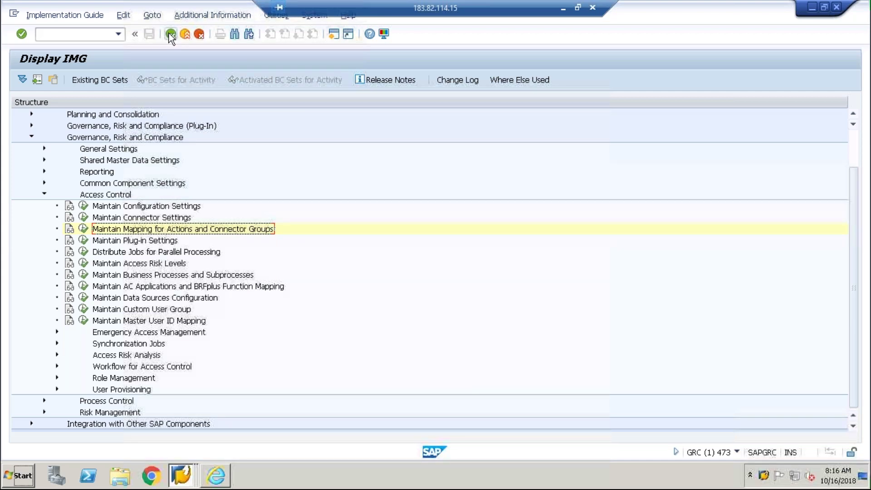
click(83, 229)
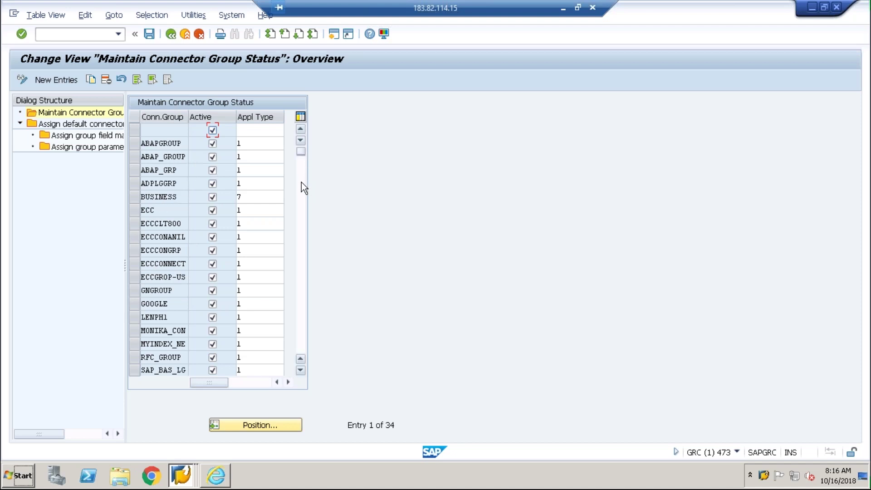
click(301, 262)
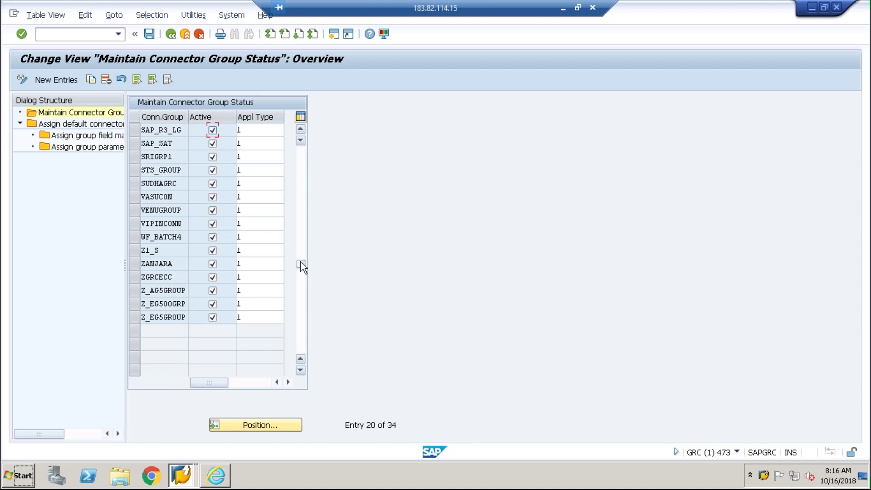
click(301, 130)
click(301, 130)
click(300, 130)
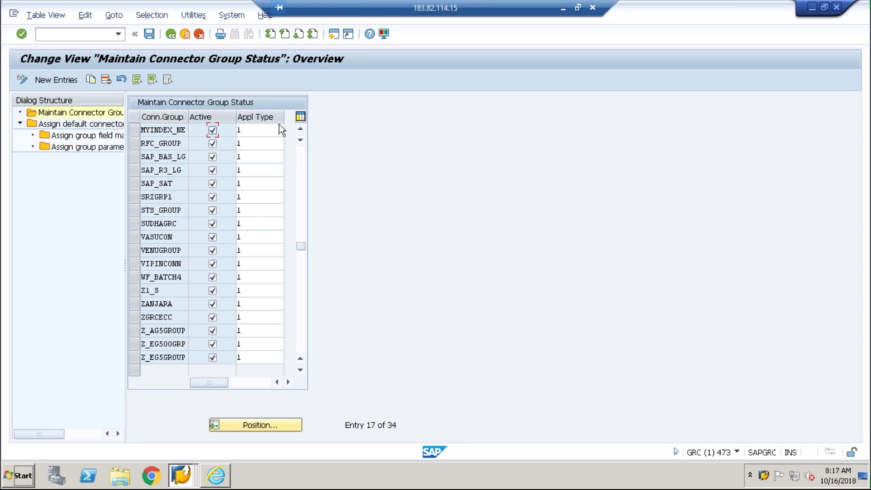
- Open Maintain Plug-in Settings from the IMG and mark target connector AG500_SIMBA as Inactive-GRCPI
click(171, 35)
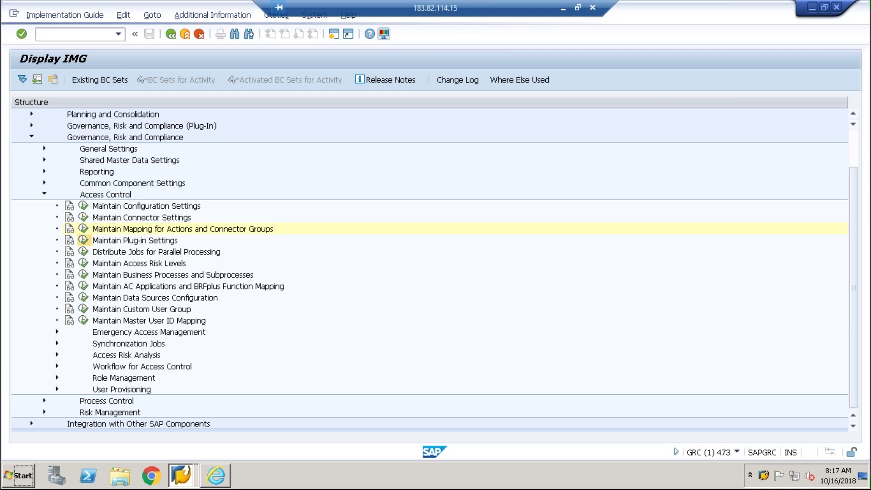
click(84, 240)
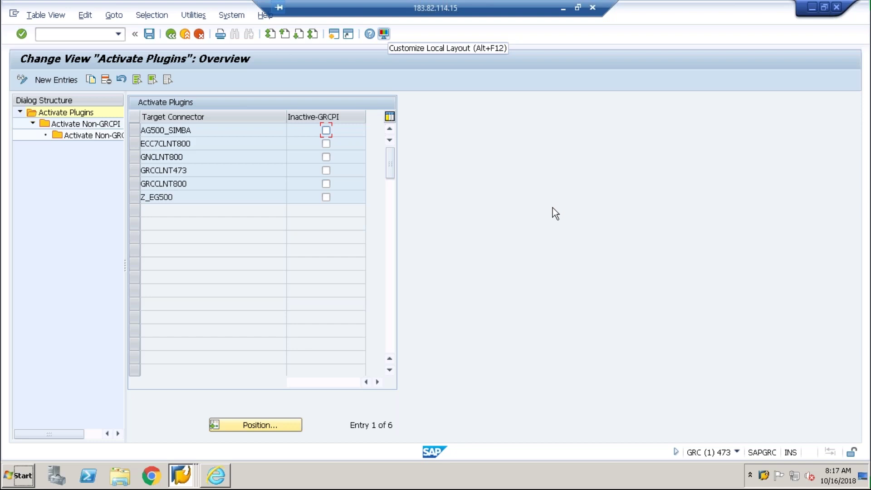
click(135, 130)
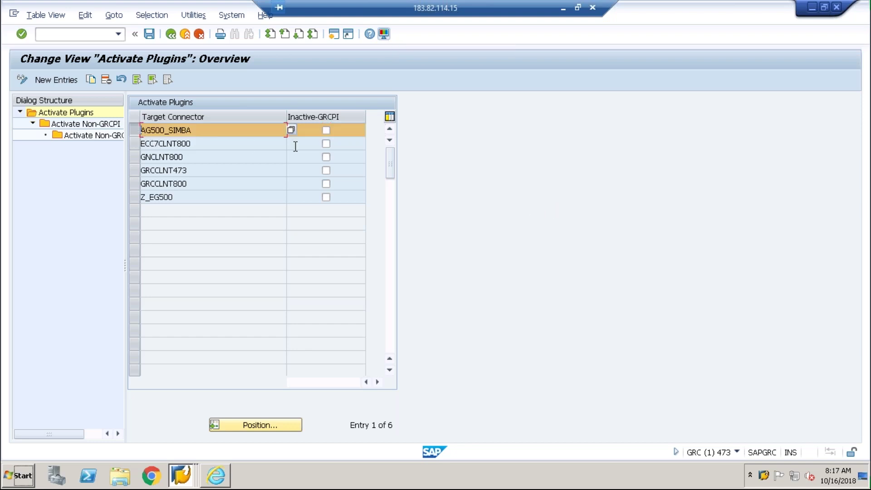
click(326, 131)
- Add a Non-GRCPI entry for AG500_SIMBA with application type 008 (Oracle) and mark it as Active NON-GRCPI
click(84, 125)
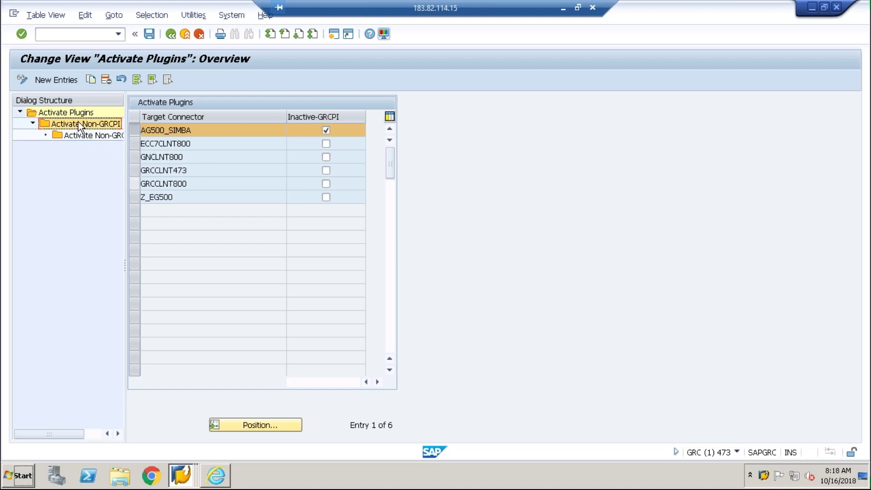
double_click(78, 122)
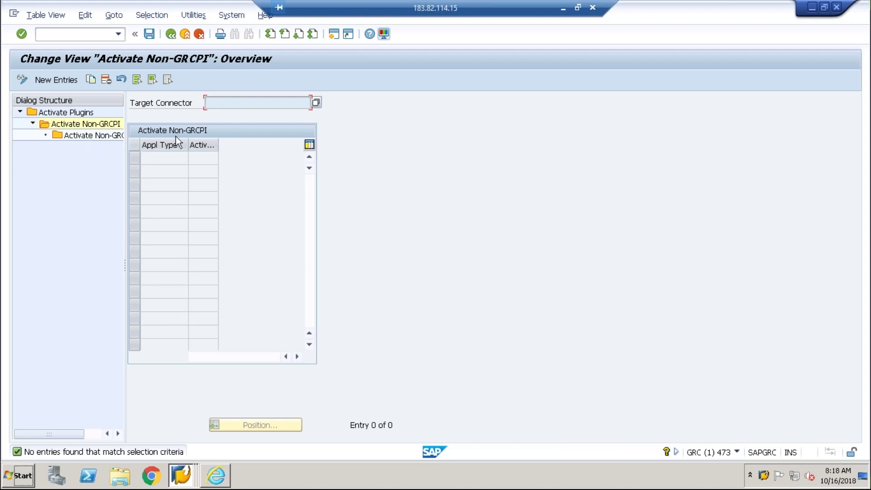
click(61, 80)
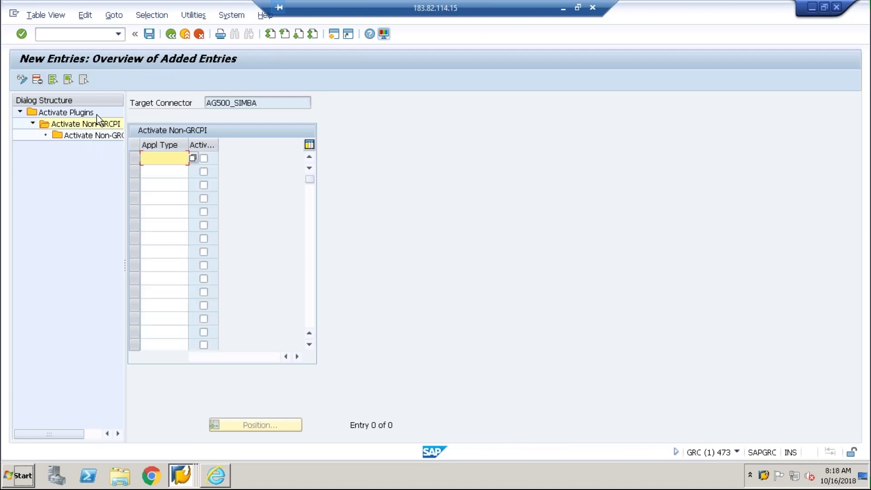
click(193, 157)
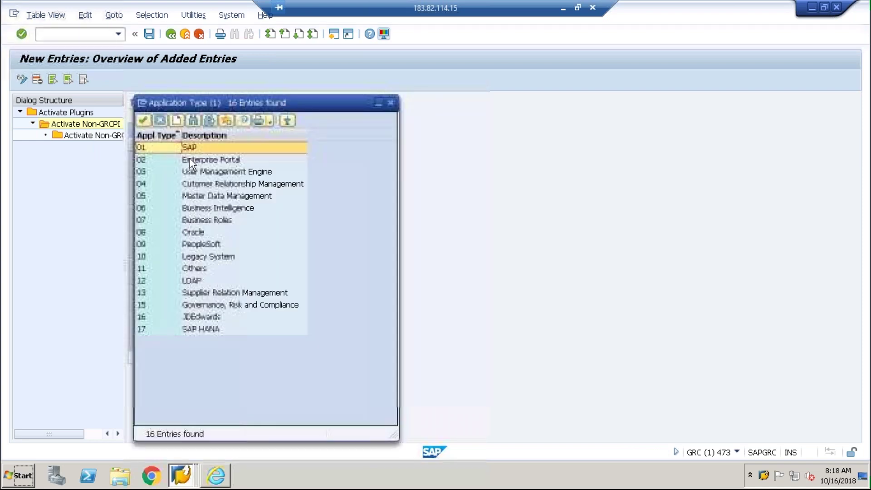
click(144, 232)
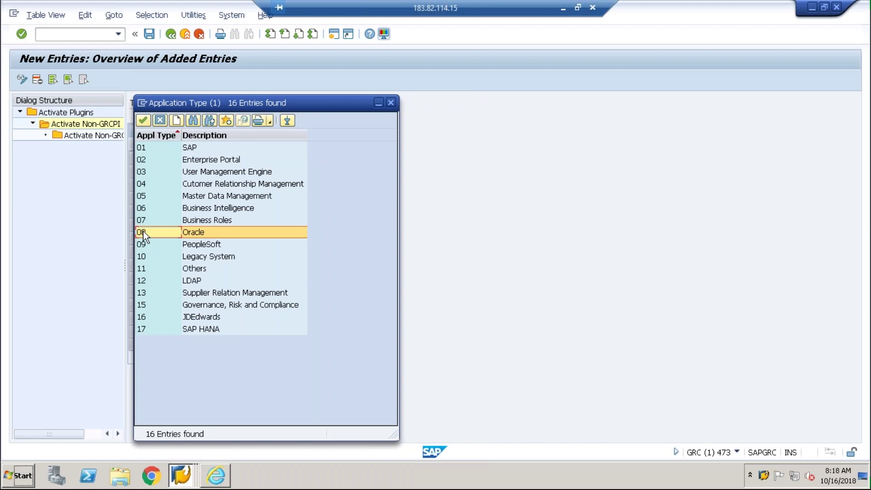
double_click(144, 233)
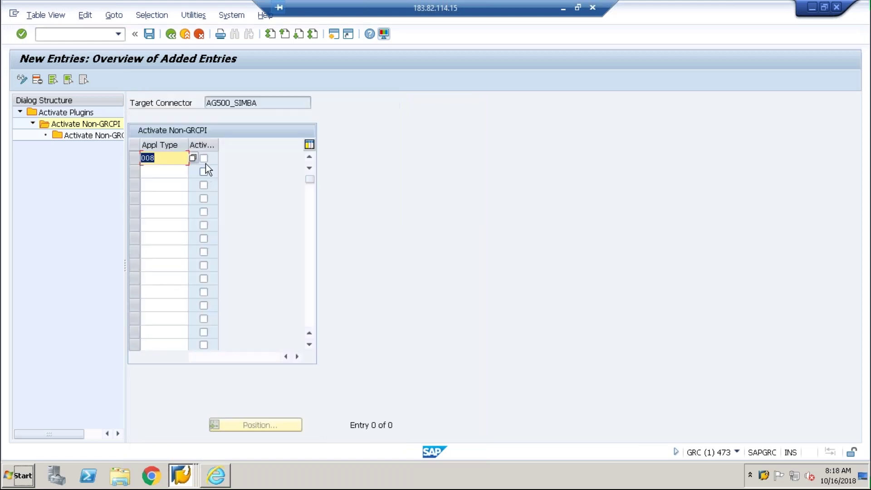
drag(218, 145, 260, 142)
click(223, 158)
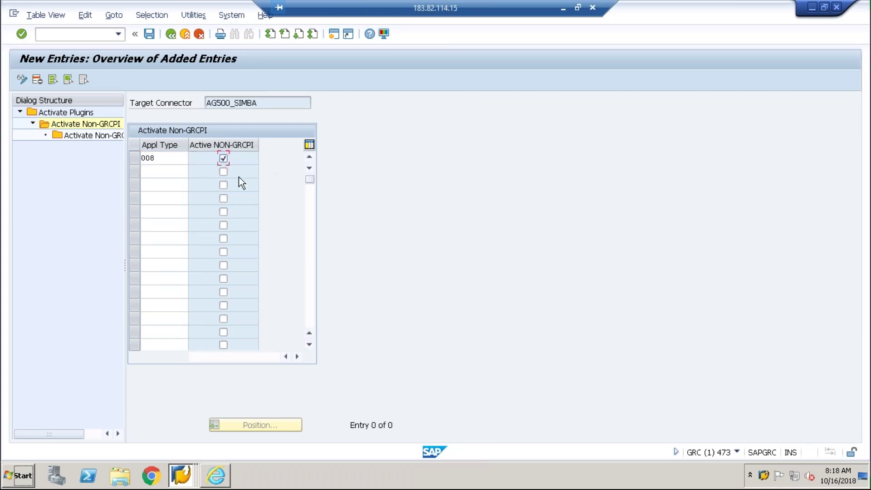
key(Return)
- Try to open Activate Non-GRCPI IDs for the new AG500_SIMBA entry
click(95, 135)
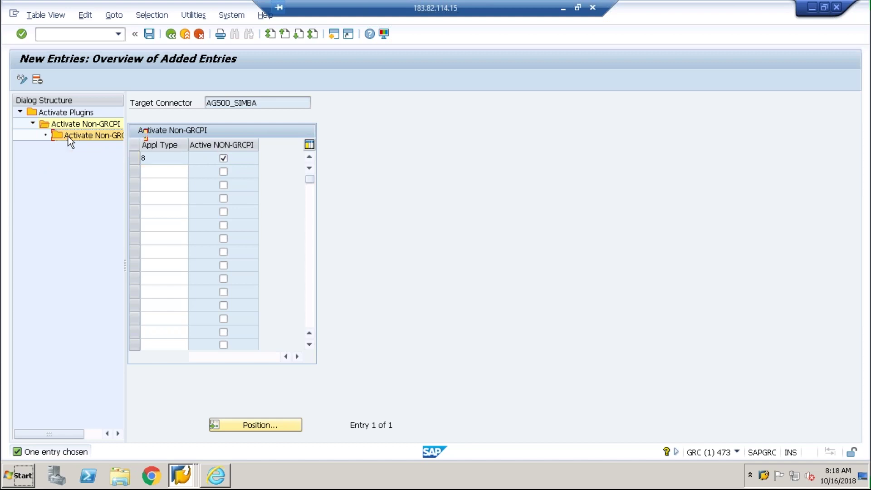
double_click(68, 136)
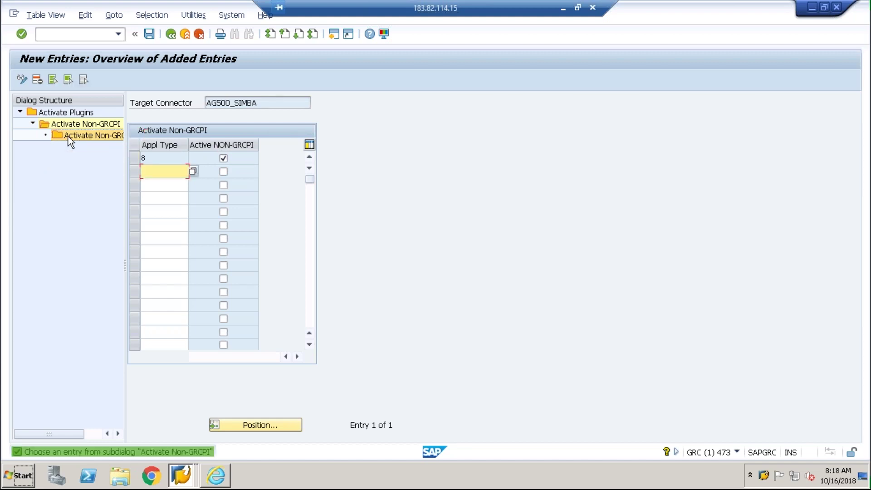
click(66, 138)
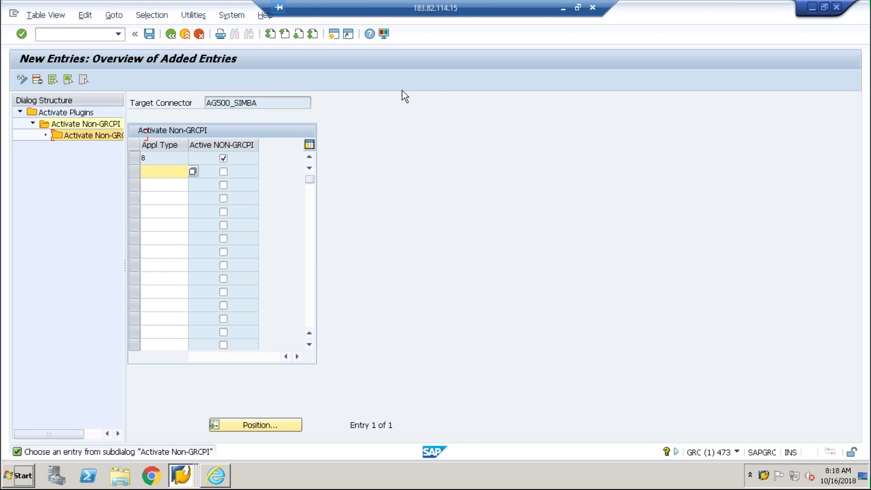
- Return to the Activate Plugins overview, mark ECC7CLNT800 as Inactive-GRCPI and save the plug-in settings
double_click(70, 113)
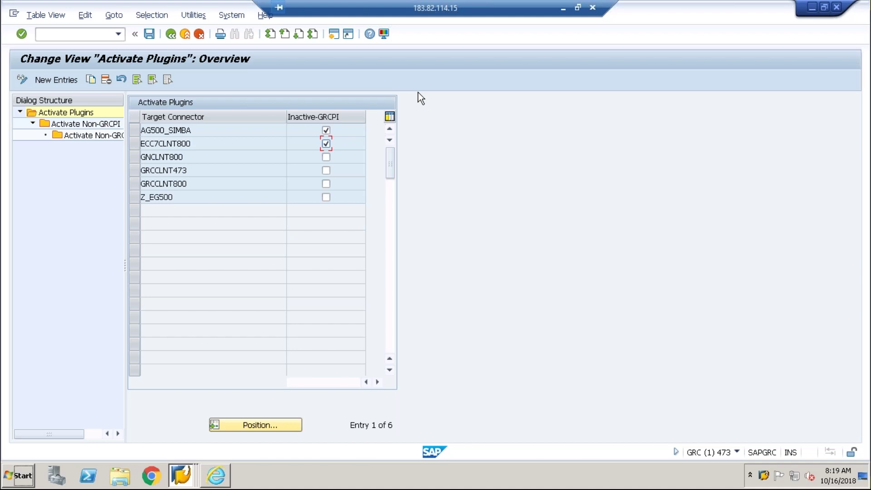
click(148, 34)
click(188, 217)
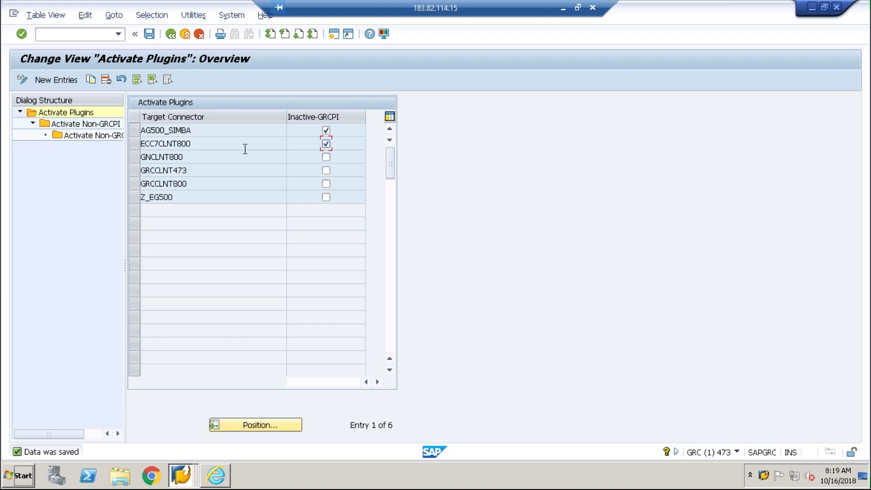
- Try to open the Activate Non-GRCPI and Activate Non-GRCPI IDs views with no target connector selected
click(93, 126)
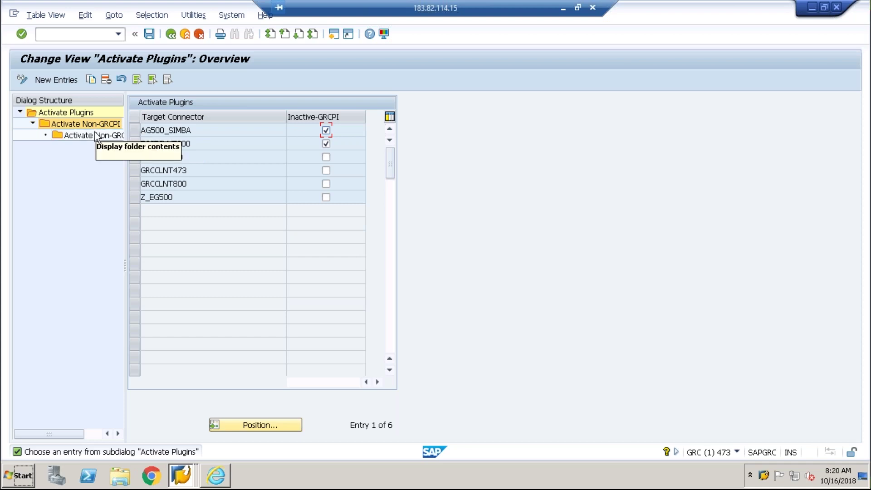
double_click(96, 125)
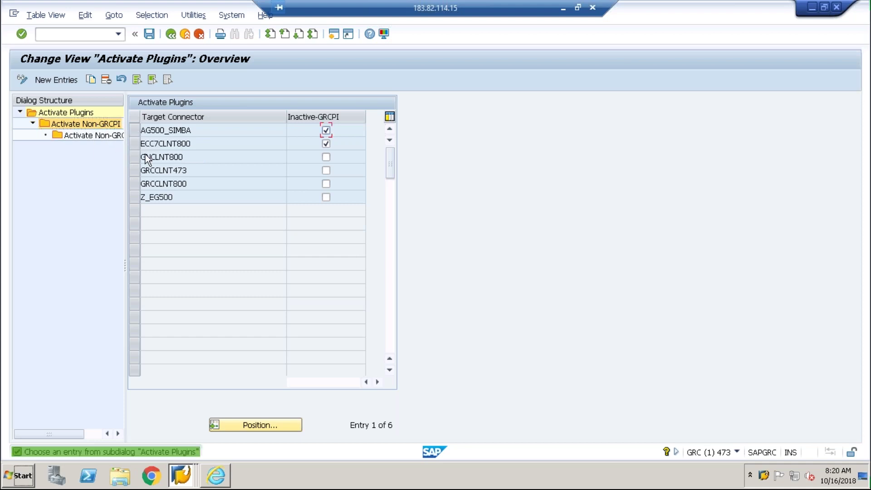
double_click(94, 137)
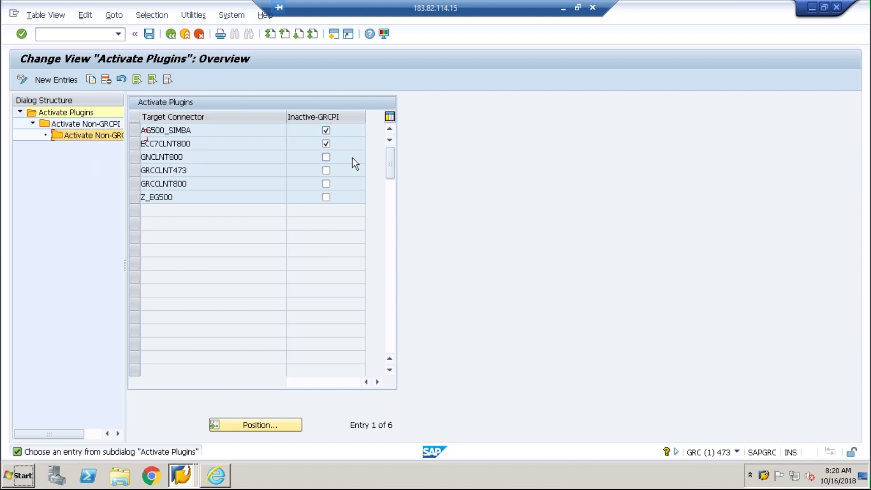
- Add a Non-GRCPI entry for ECC7CLNT800 with application type 012 (LDAP) and mark it as Active NON-GRCPI
click(134, 143)
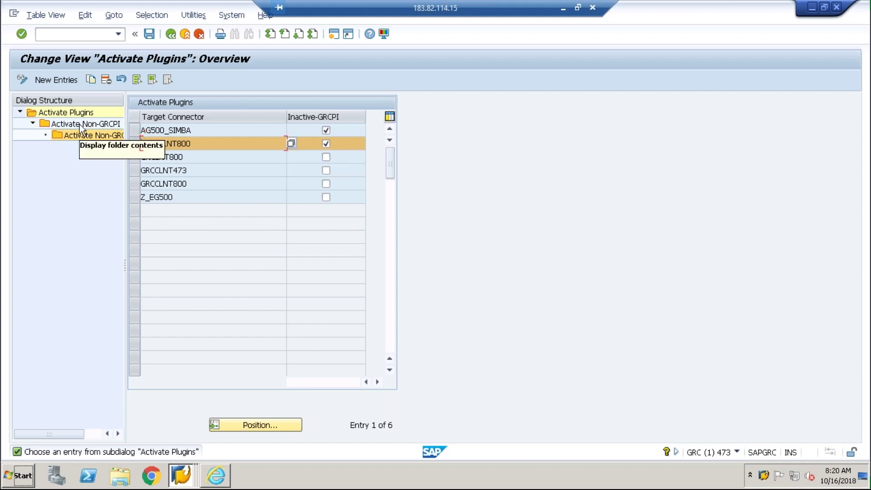
double_click(80, 124)
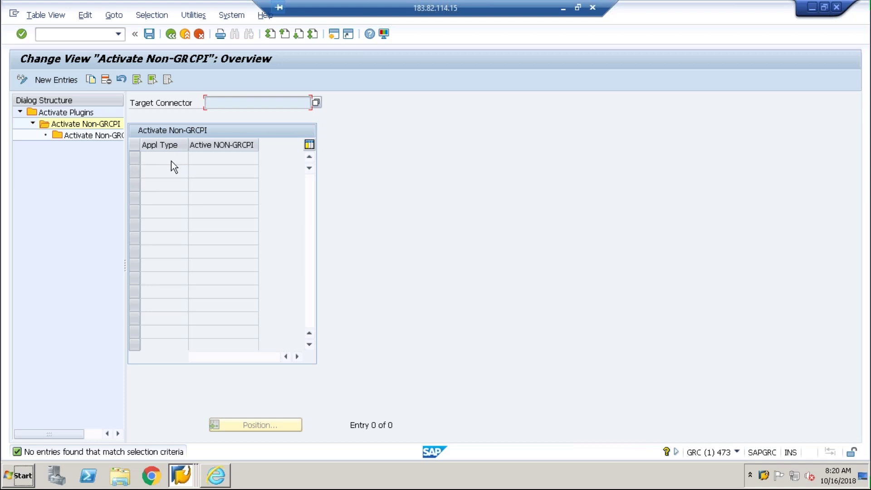
click(64, 80)
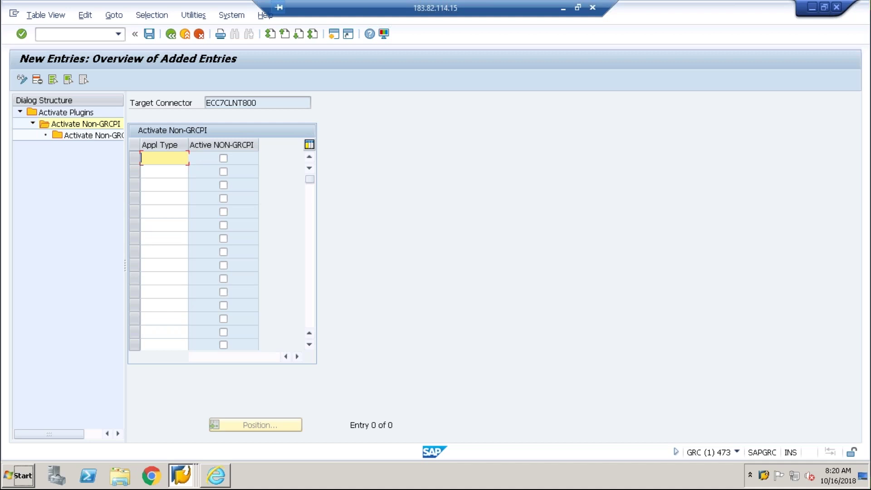
click(191, 158)
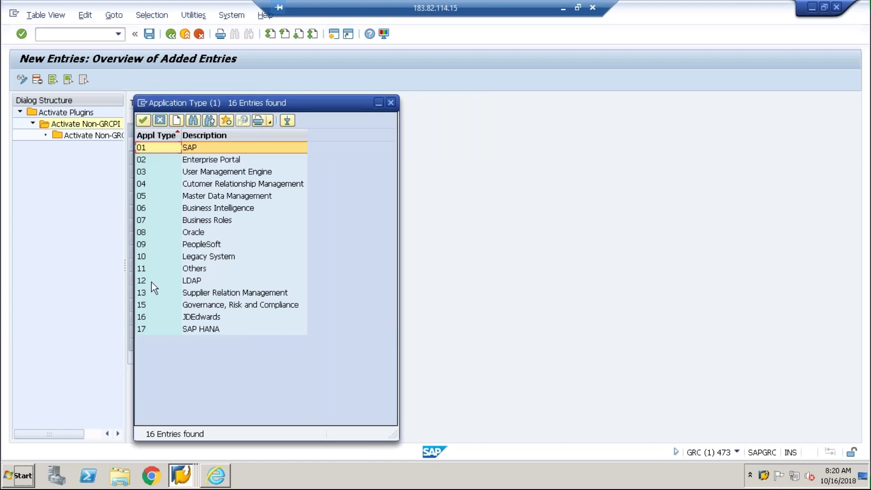
double_click(138, 282)
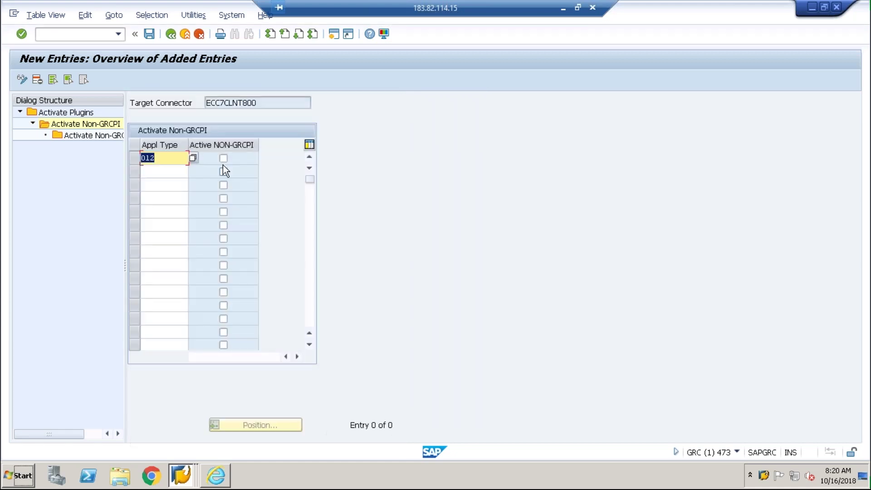
click(223, 162)
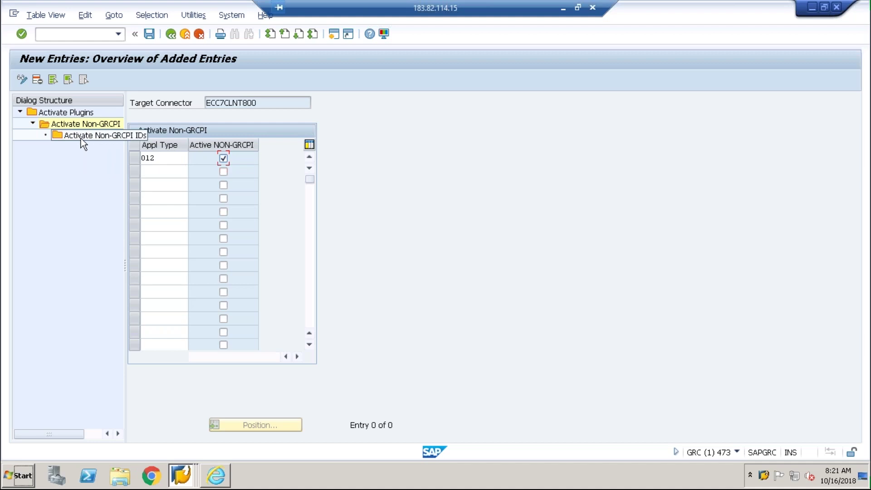
- Leave entry creation with application type 012 active for ECC7CLNT800, and display its Activate Non-GRCPI IDs level with the full folder names visible
click(142, 159)
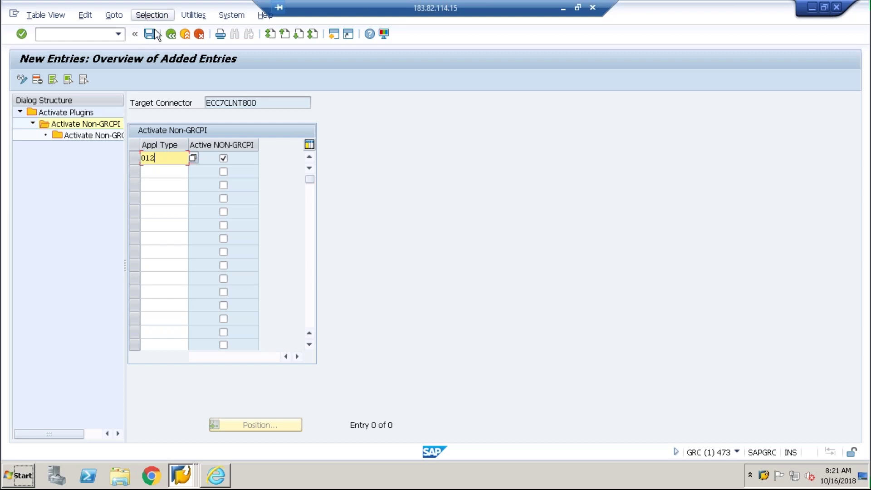
click(171, 35)
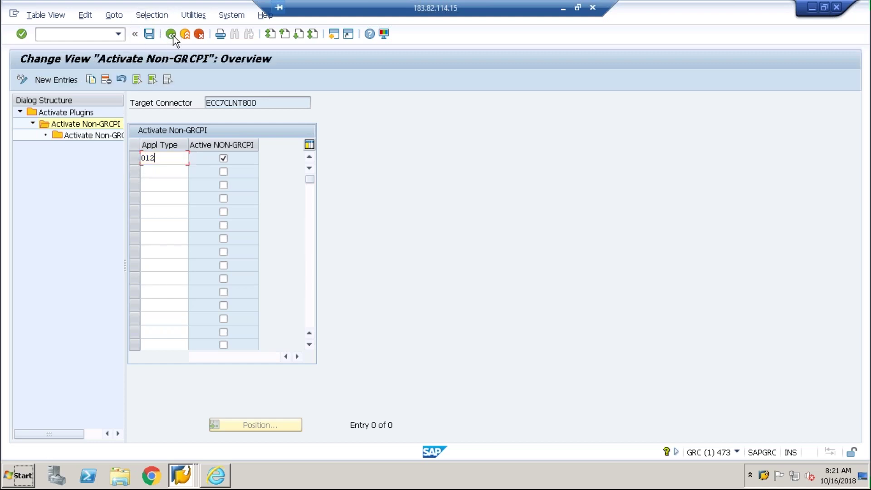
click(135, 158)
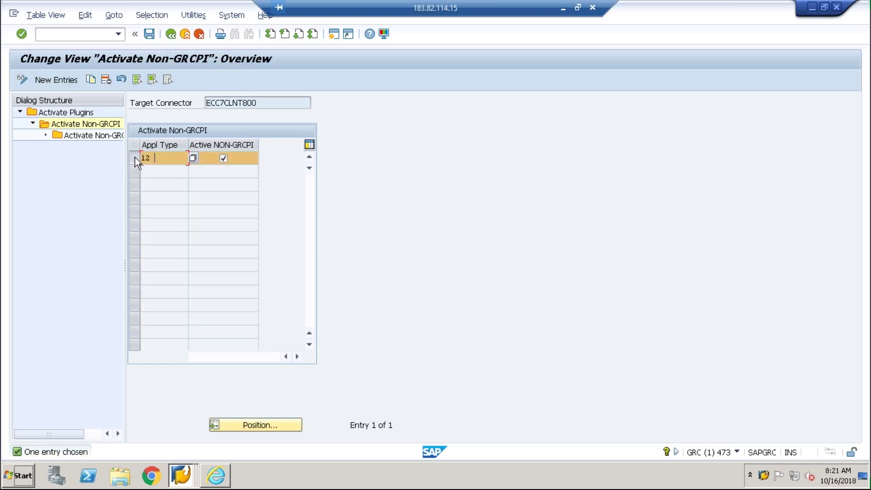
double_click(86, 135)
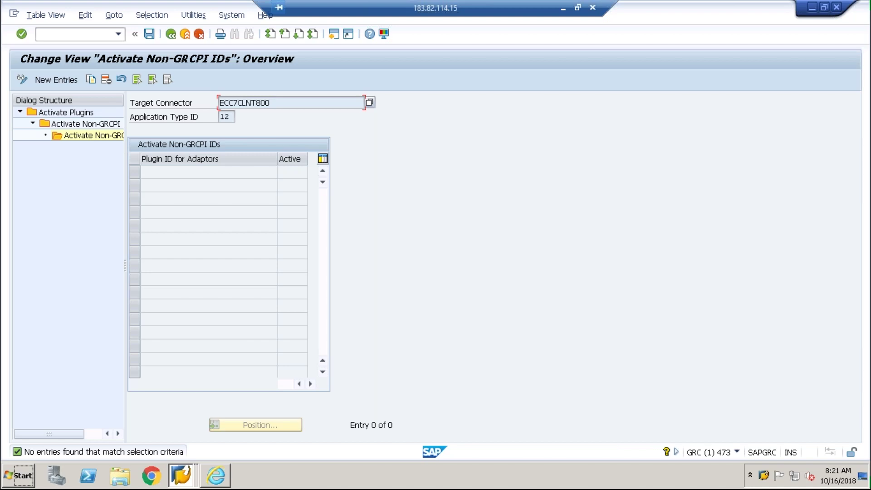
drag(126, 150, 175, 151)
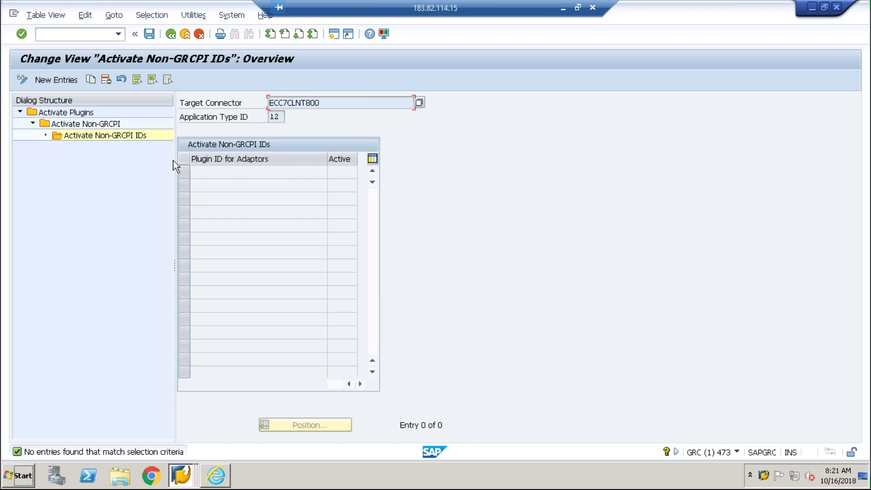
- Add User_Auth, Role_Auth and Profile_Auth as active plugin IDs for application type 12 and save the new entries
click(63, 80)
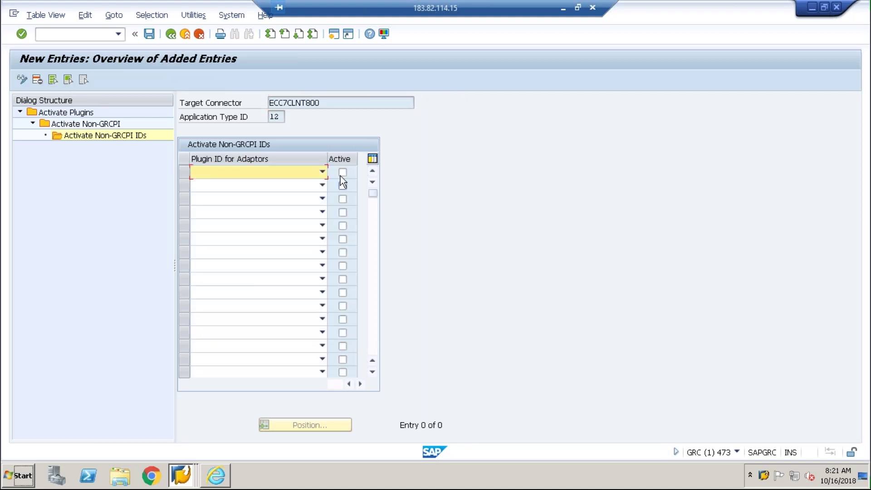
click(323, 172)
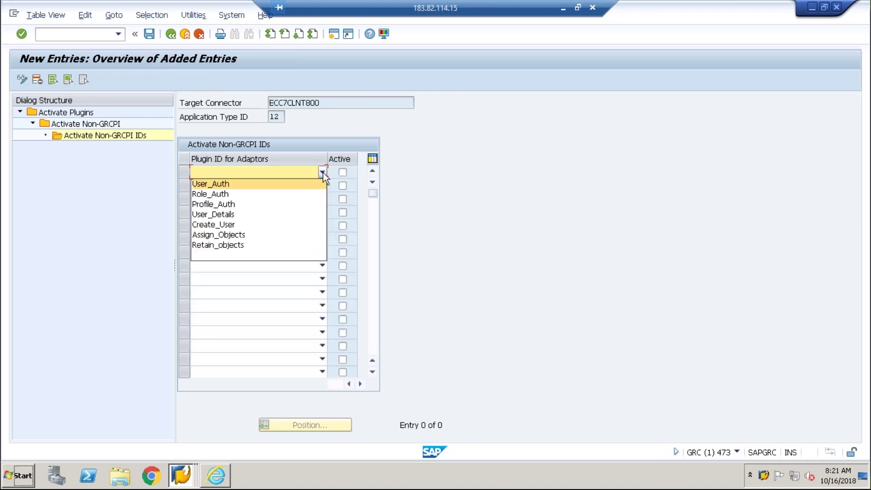
click(227, 186)
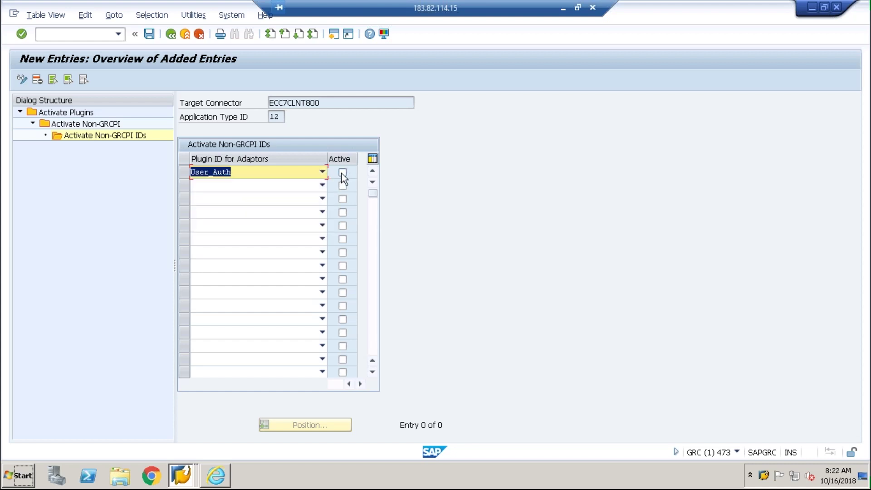
click(343, 173)
click(322, 185)
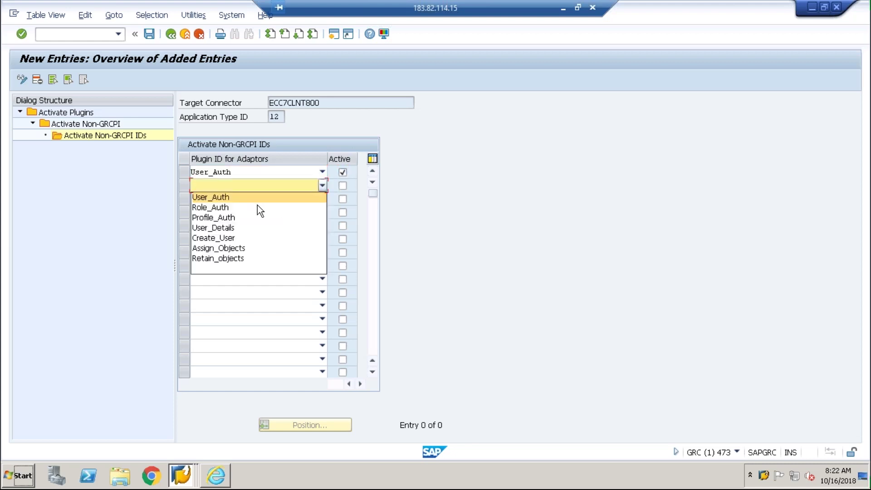
click(232, 209)
click(343, 186)
click(322, 199)
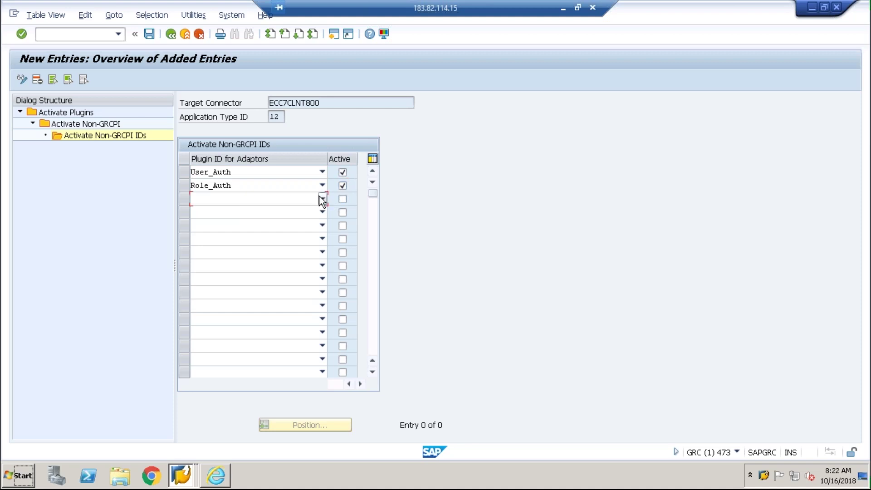
click(222, 231)
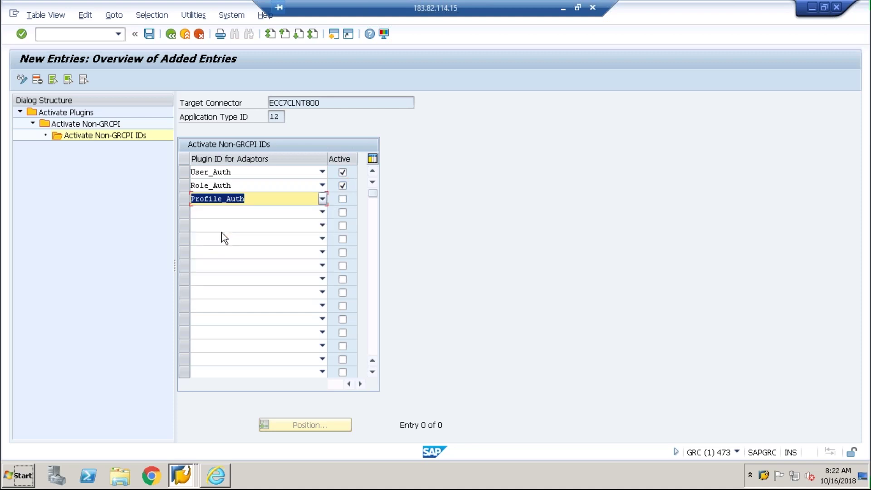
click(343, 200)
click(151, 35)
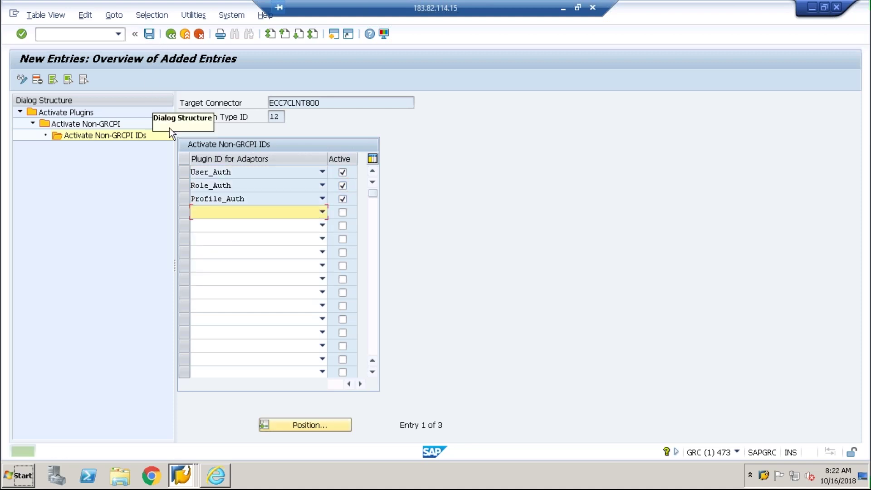
click(149, 35)
- In the Activate Plugins overview, clear Inactive-GRCPI for connector ECC7CLNT800, save, and return to the implementation guide
click(170, 34)
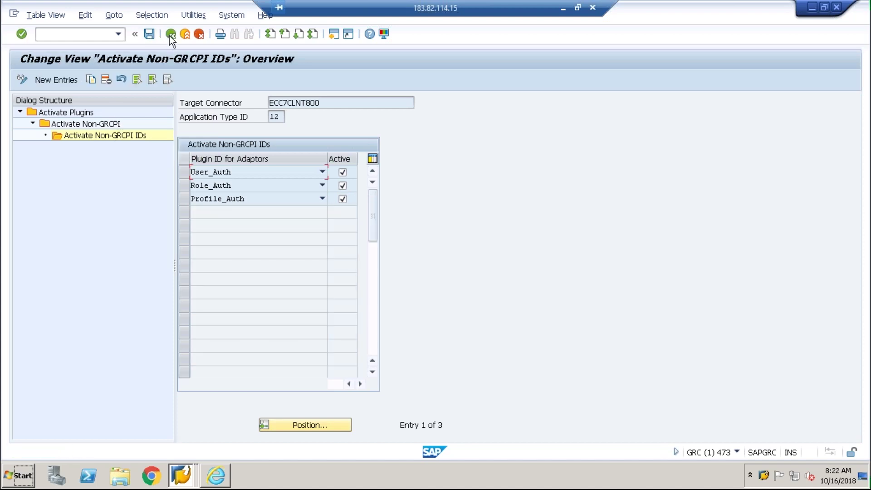
click(170, 35)
click(169, 35)
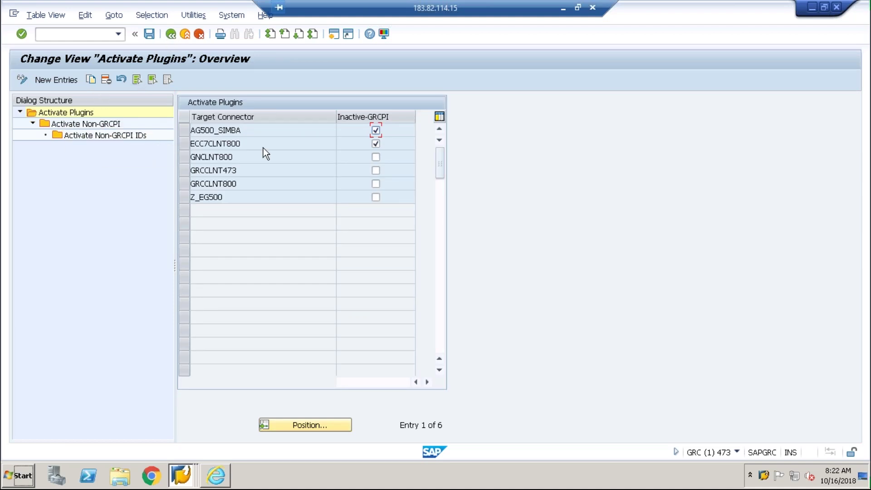
click(187, 144)
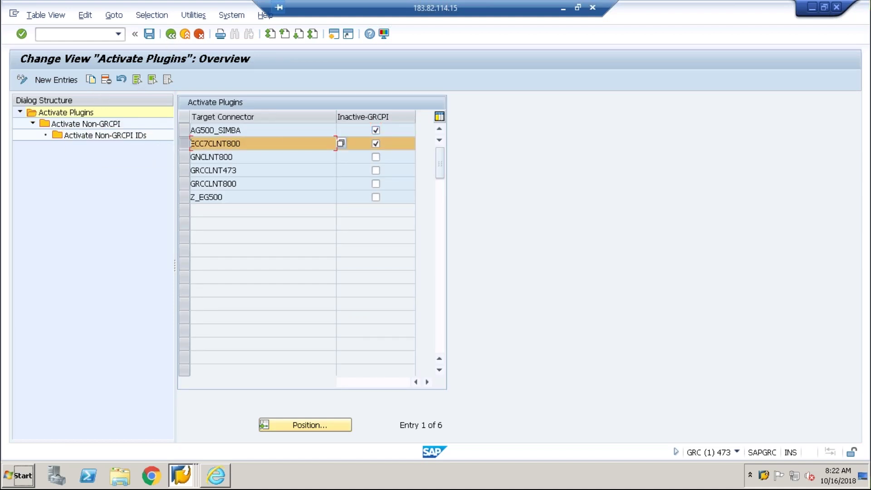
click(376, 144)
click(150, 33)
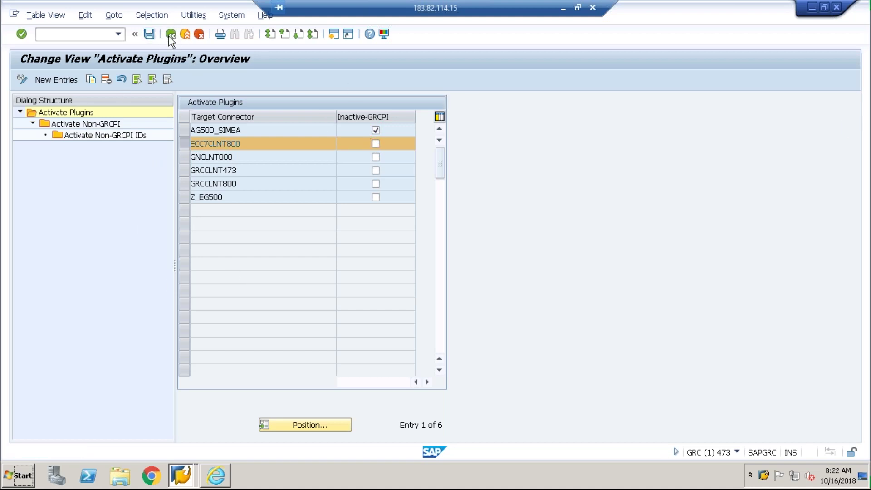
click(171, 34)
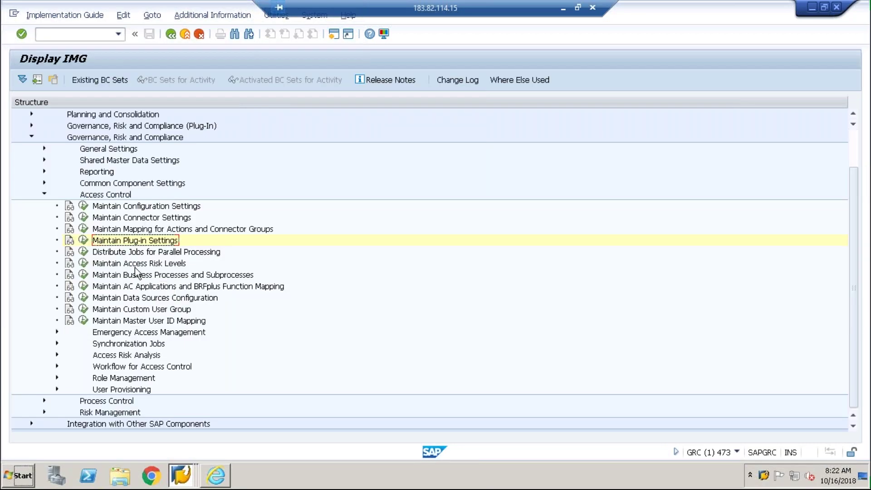
- Examine the Distribute Jobs for Parallel Processing activity and its blank new-entry table, then return to the implementation guide
click(84, 253)
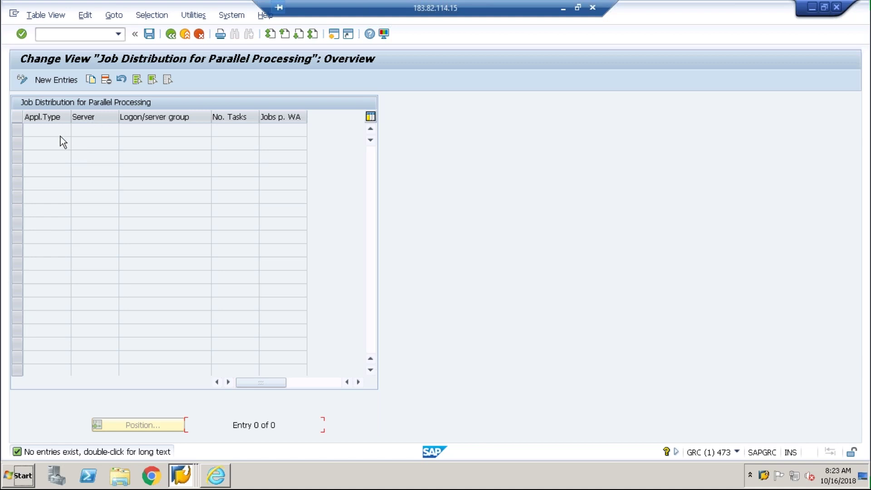
click(59, 81)
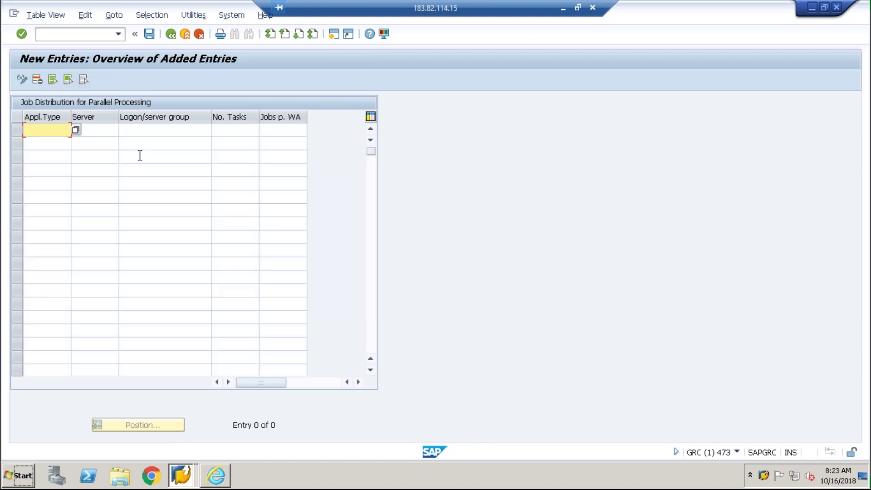
click(172, 35)
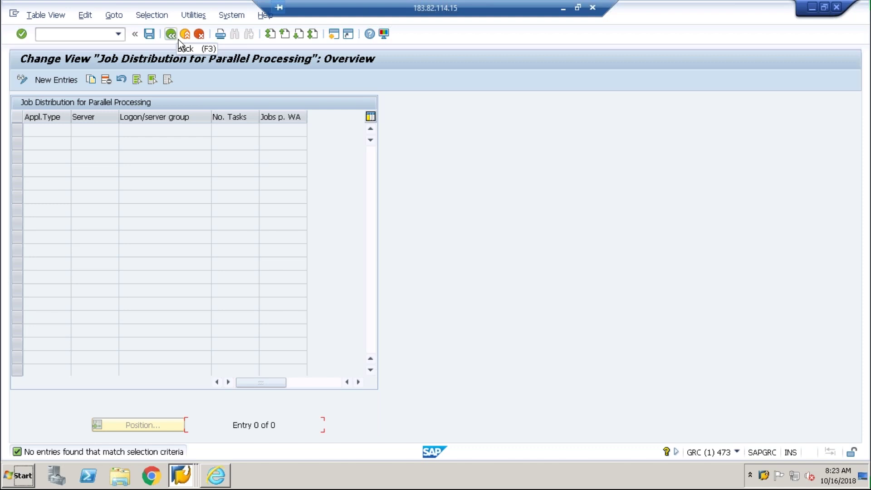
click(175, 39)
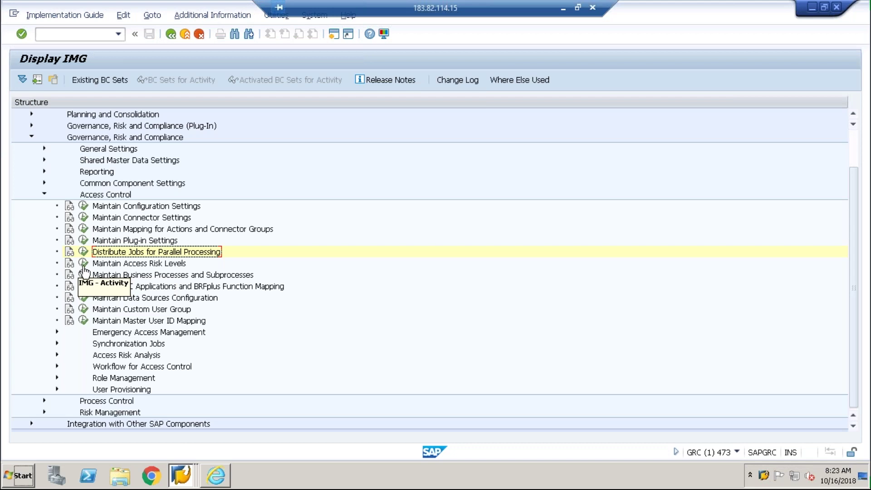
- Open Maintain Access Risk Levels and widen the Risk Level Color Code column until its full heading is readable
click(83, 267)
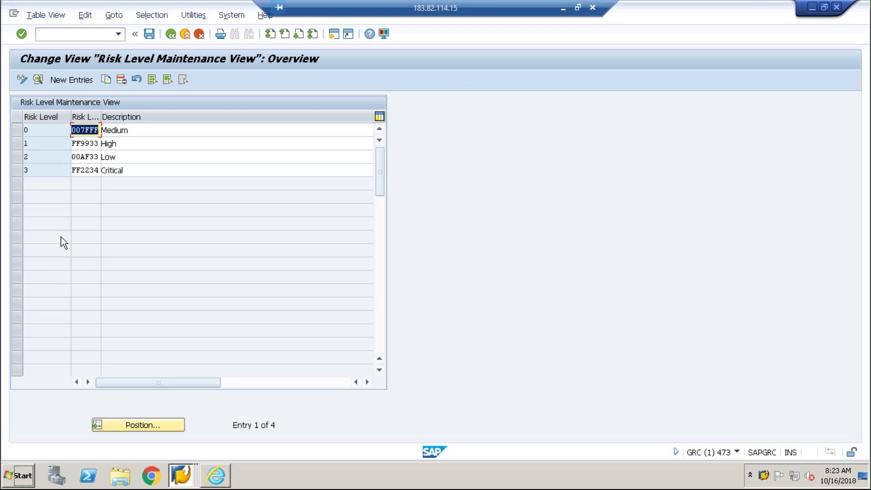
drag(108, 115, 132, 116)
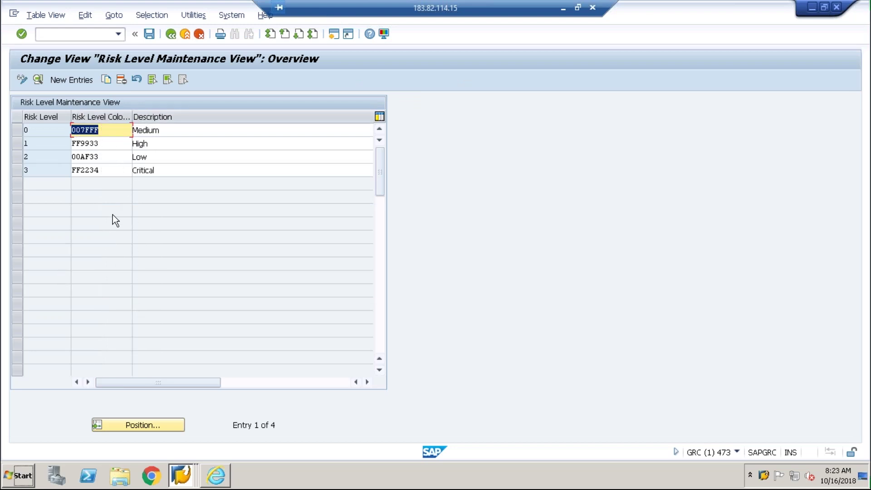
key(End)
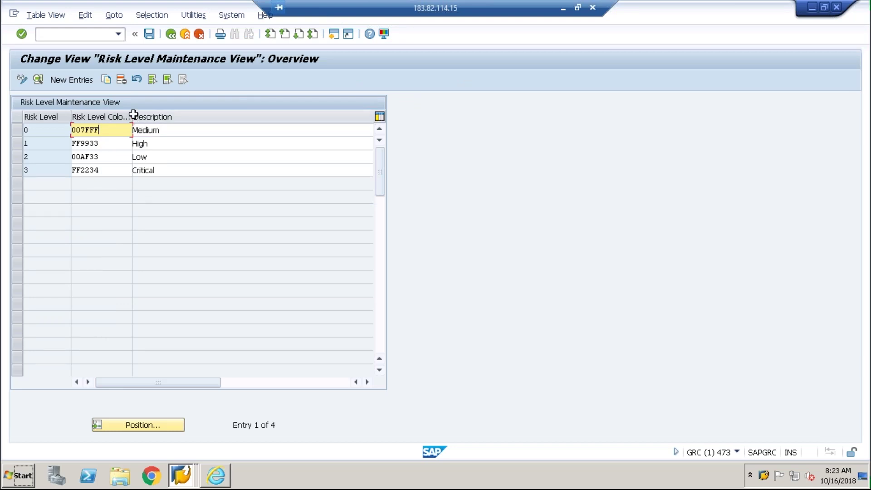
drag(133, 115, 163, 117)
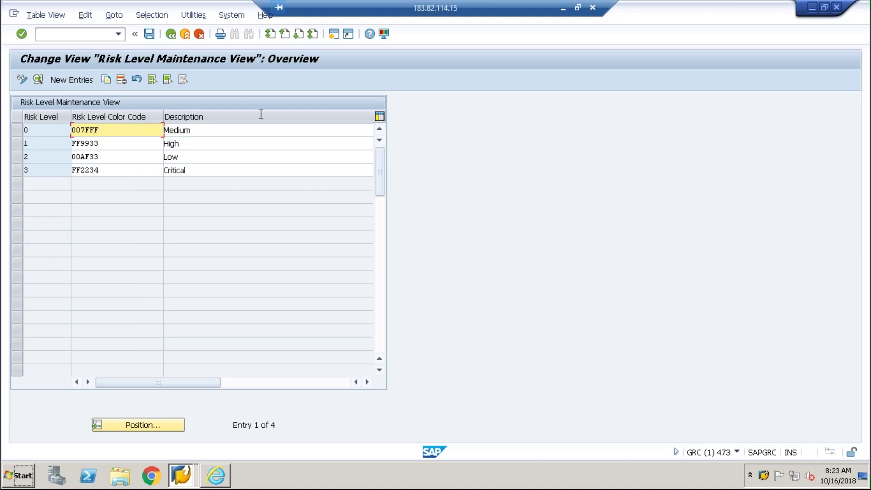
click(138, 130)
- View the blank form for a new access risk level, then return to the implementation guide without adding one
click(57, 83)
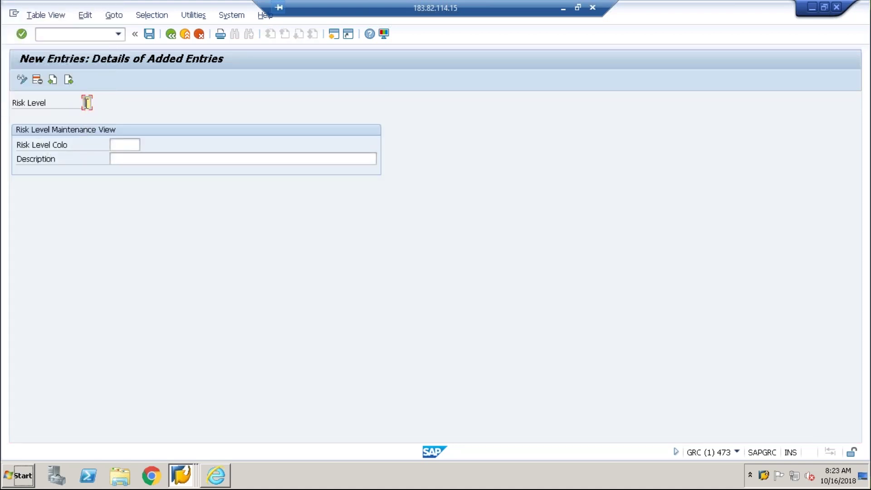
click(167, 36)
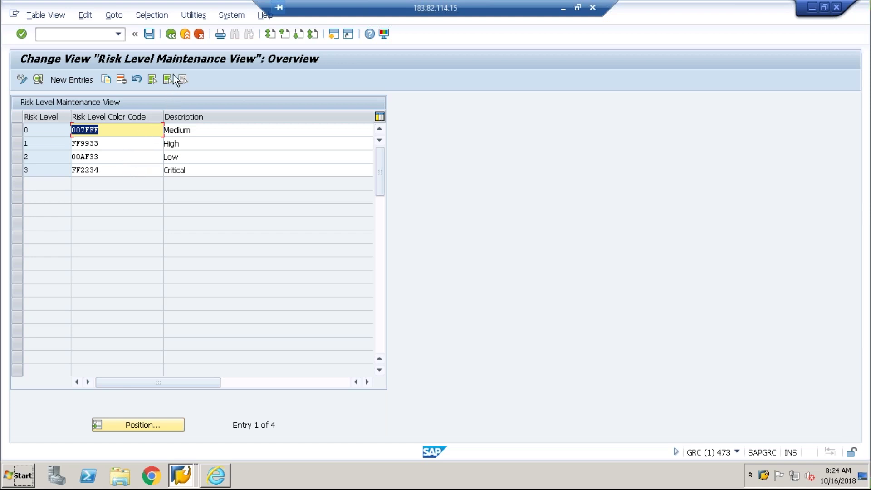
click(170, 33)
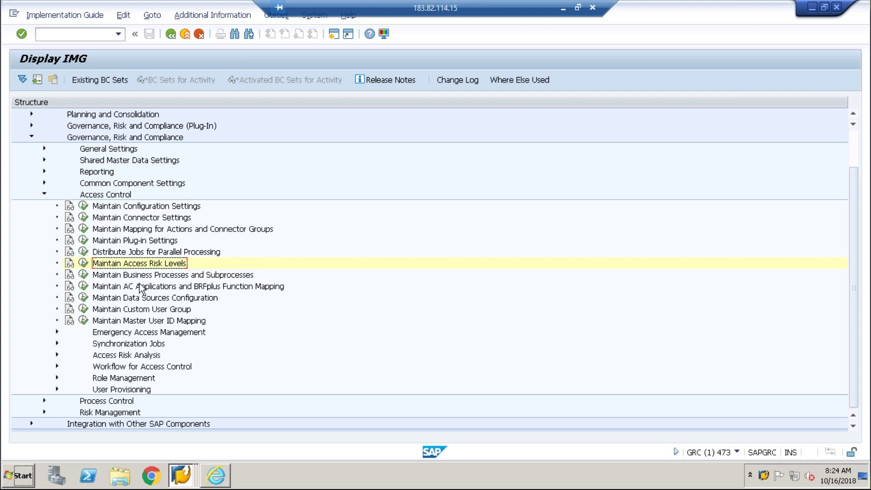
- Open Maintain Business Processes and Subprocesses and look through the whole list of business processes
click(83, 276)
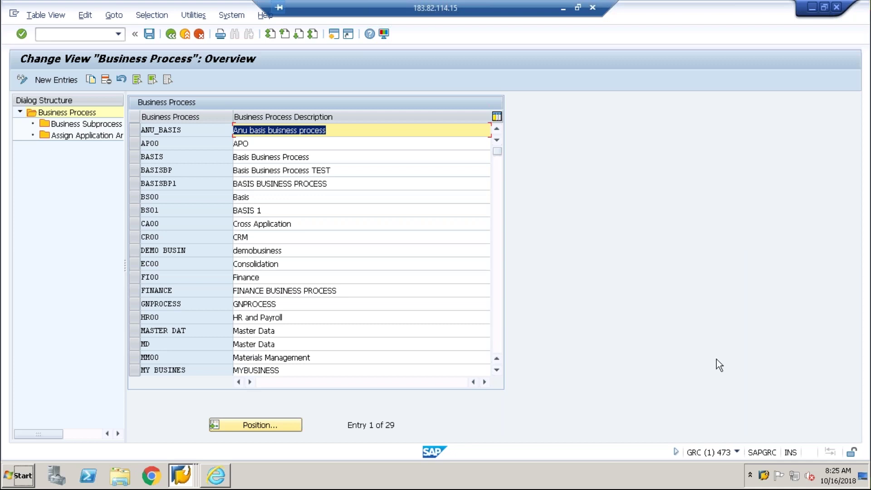
click(497, 334)
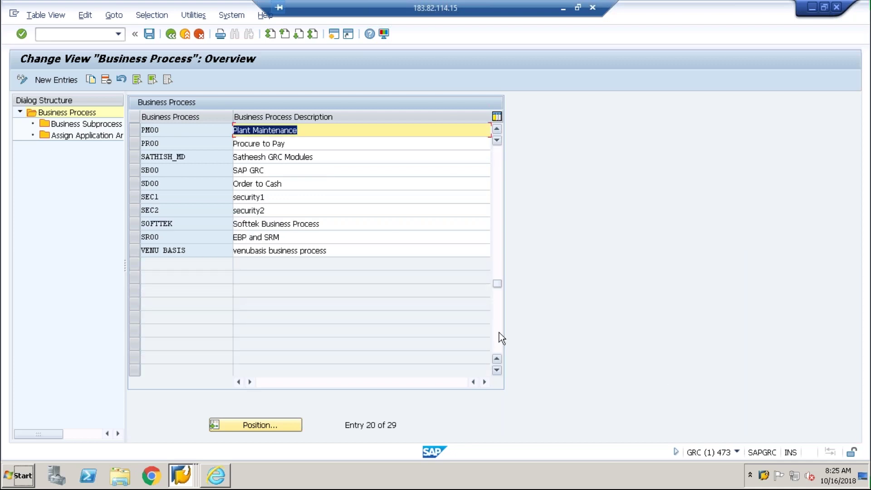
click(496, 175)
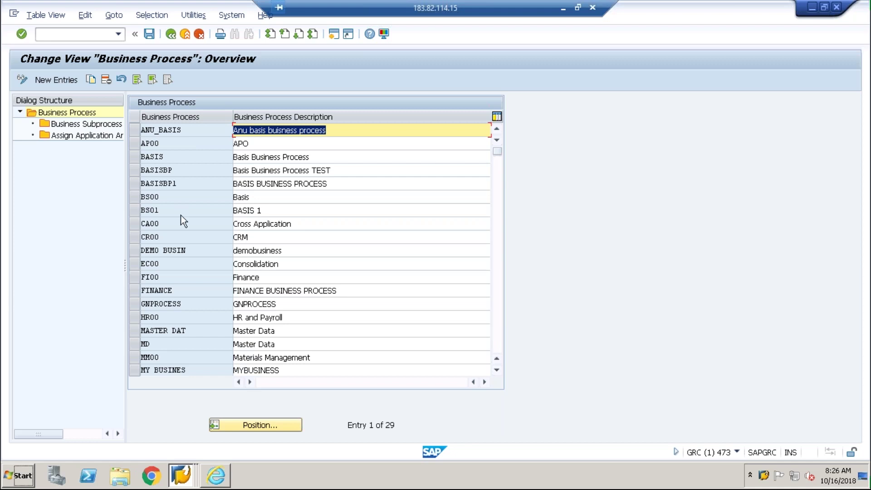
- Try to start the NWBC transaction in a new session with /onwbc
click(96, 35)
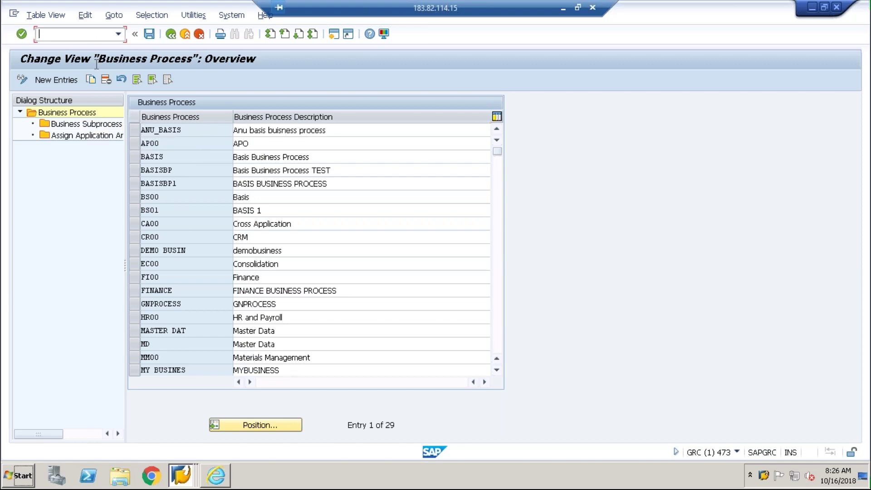
text(/onwbc)
key(Return)
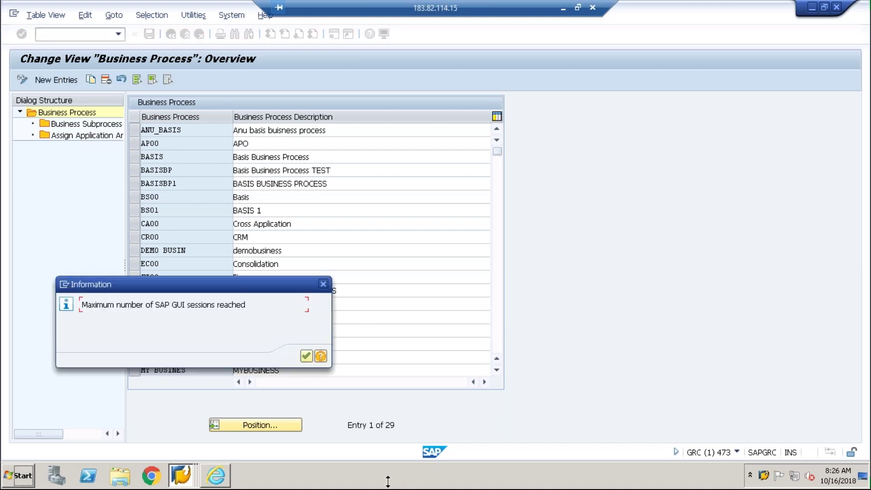
click(306, 356)
- Switch to SAP Business Client in Internet Explorer and open the Access Management work center
click(216, 476)
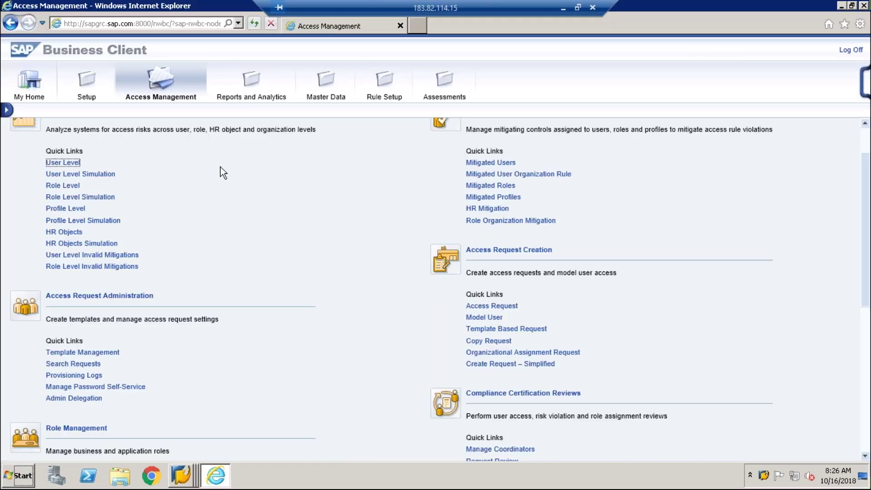
click(156, 78)
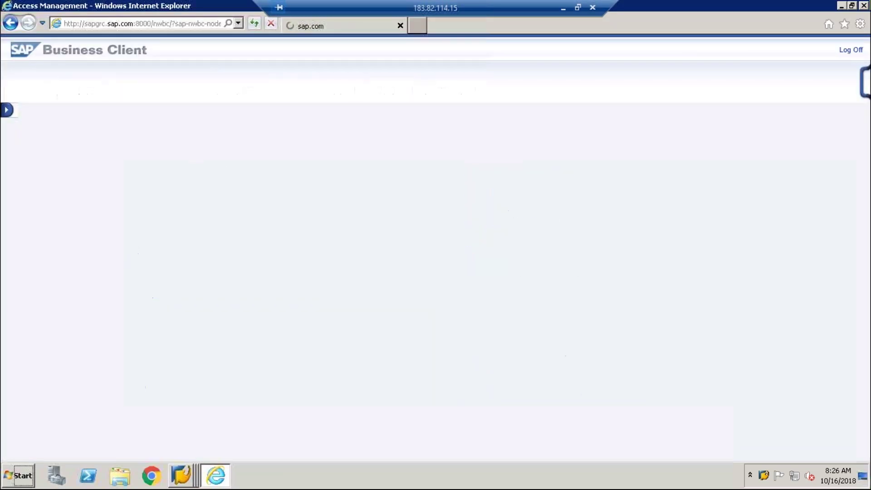
- Open a blank access risk form from the Setup work center's Access Risks list and view the available risk types
click(104, 89)
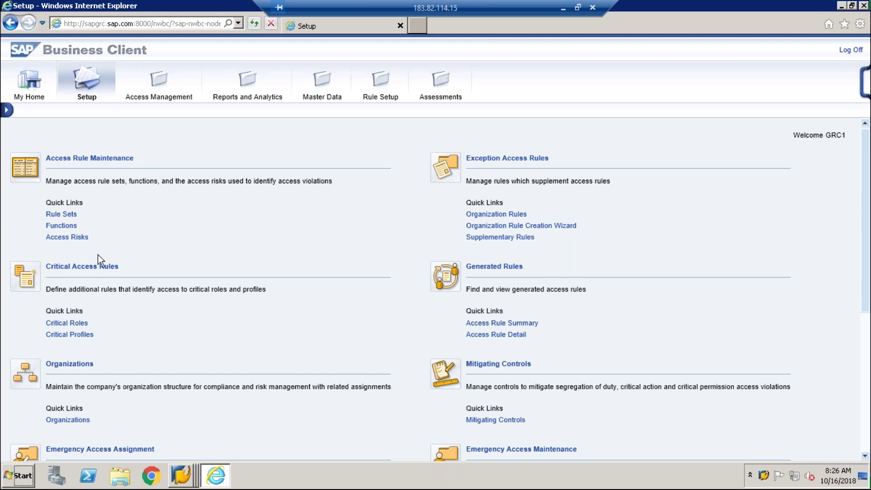
click(67, 240)
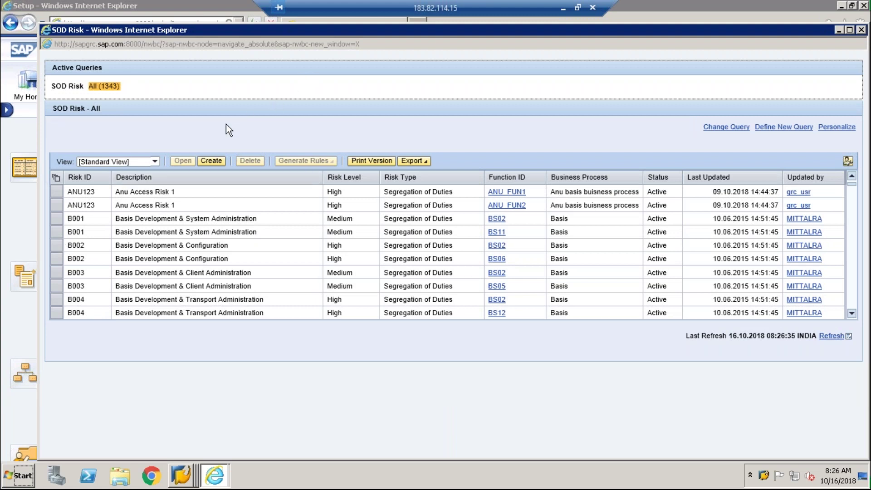
click(212, 161)
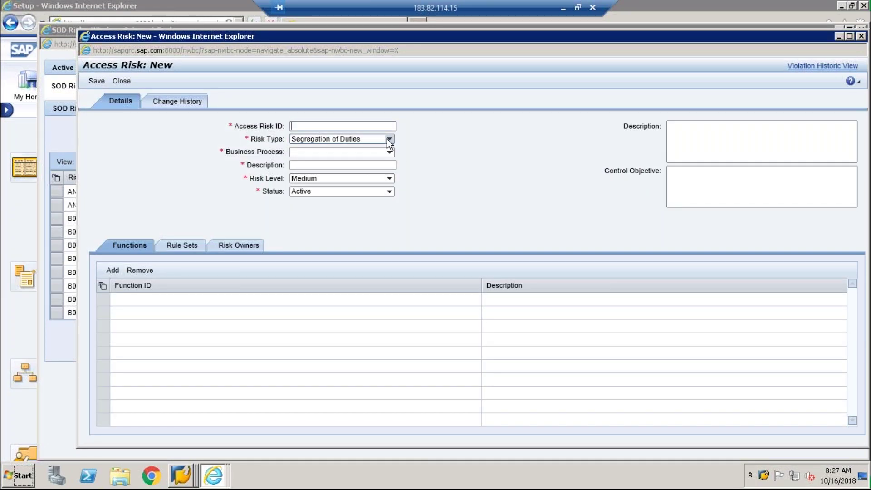
click(389, 139)
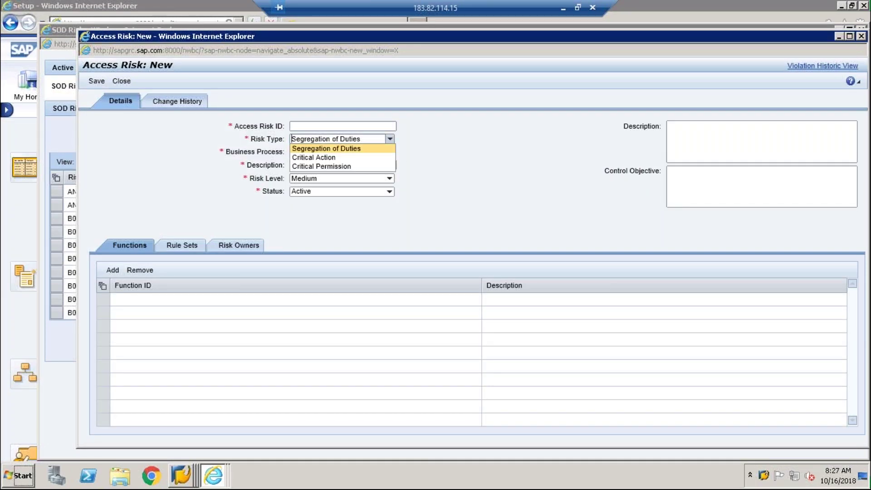
click(390, 141)
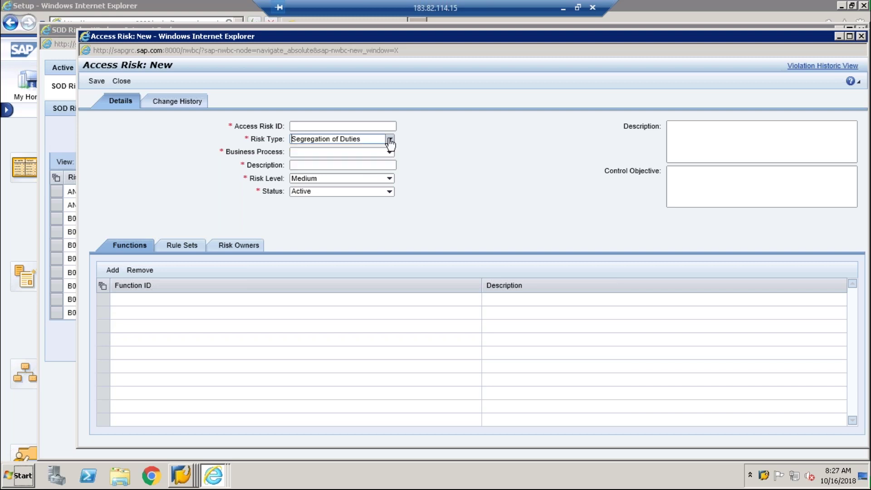
- Look through all the business processes offered for the new access risk without choosing one
click(389, 152)
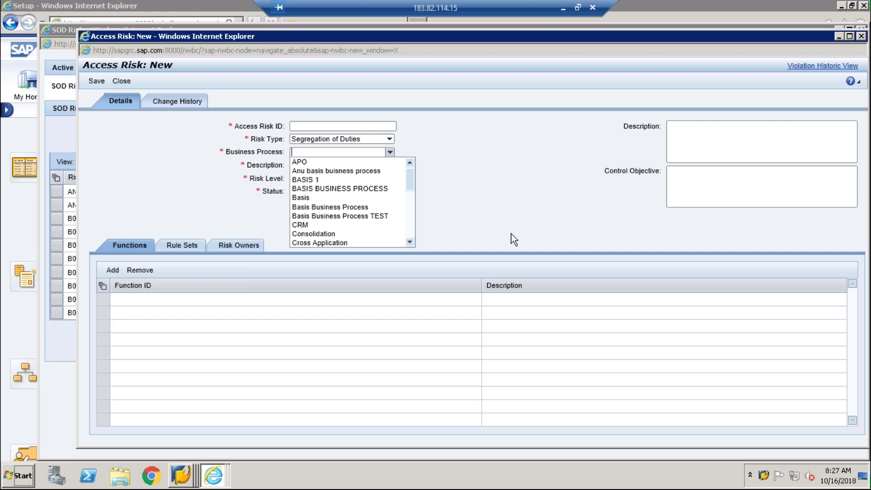
click(411, 221)
click(410, 223)
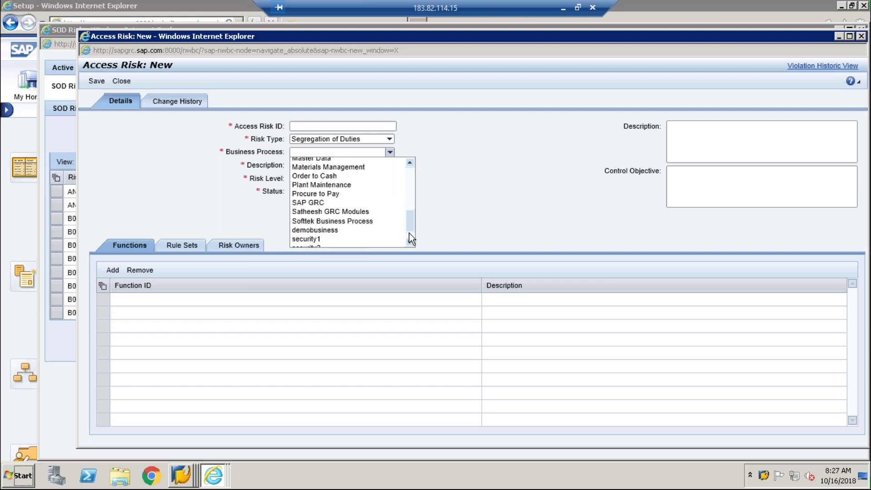
click(409, 234)
drag(410, 236, 410, 158)
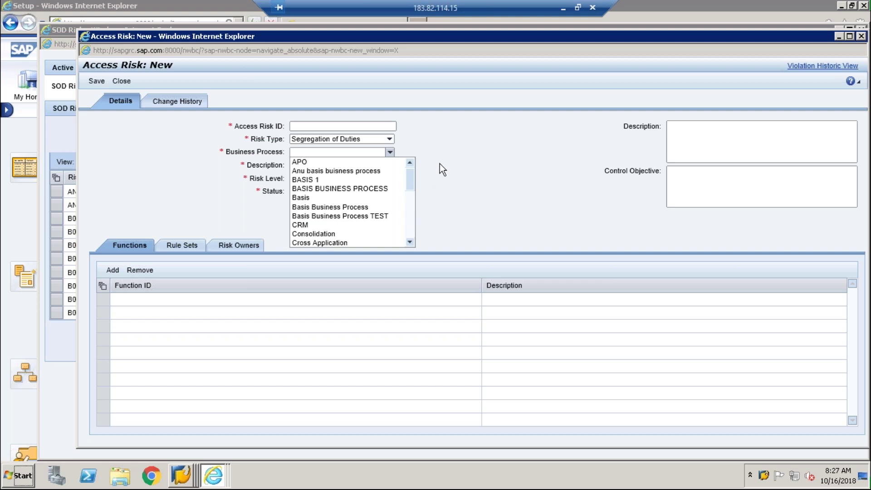
click(499, 170)
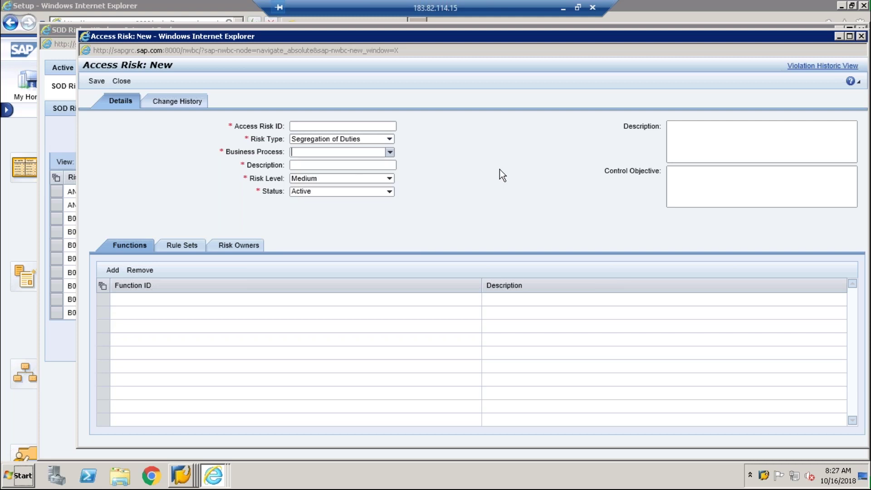
- View the risk level options for the new access risk, and return to the SAP GUI business process table without saving
click(391, 179)
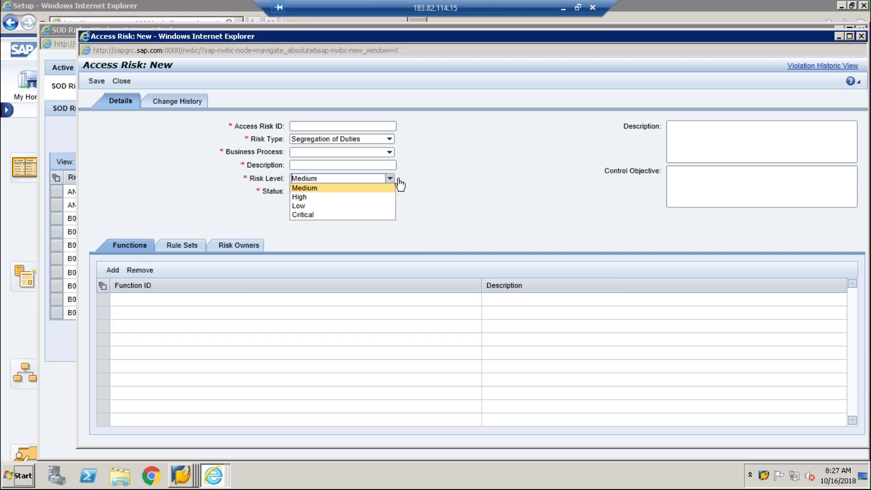
click(524, 188)
click(862, 37)
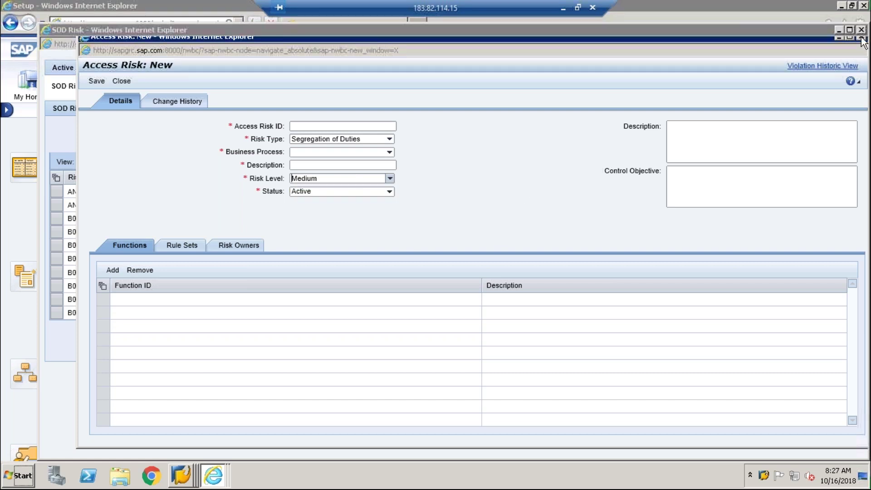
click(861, 30)
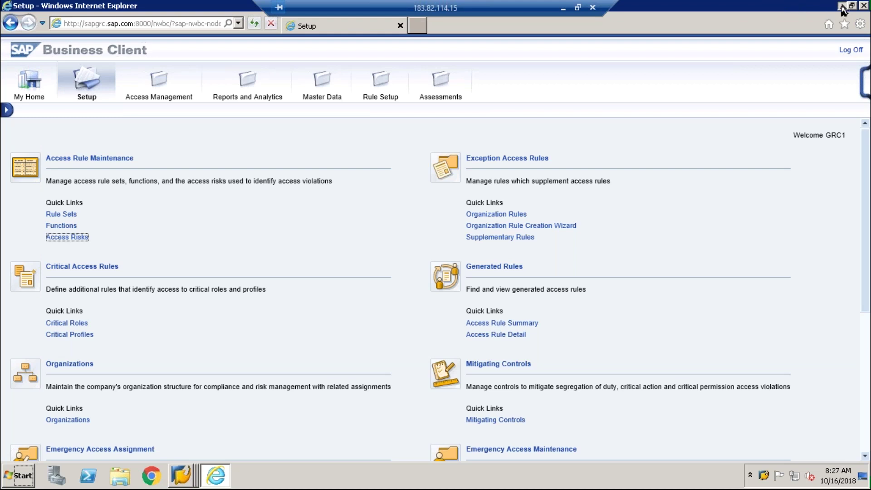
click(842, 6)
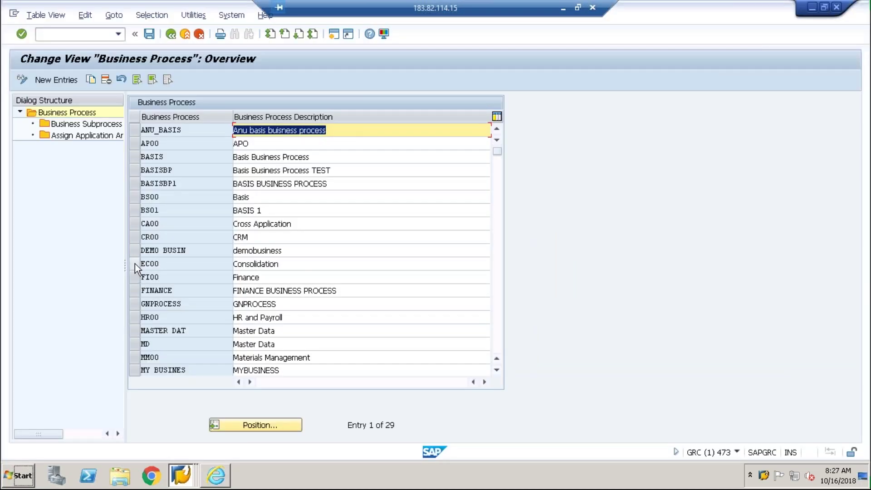
- Switch back to SAP Business Client in Internet Explorer and open a new Access Request from the Access Management work center
mouse_move(224, 482)
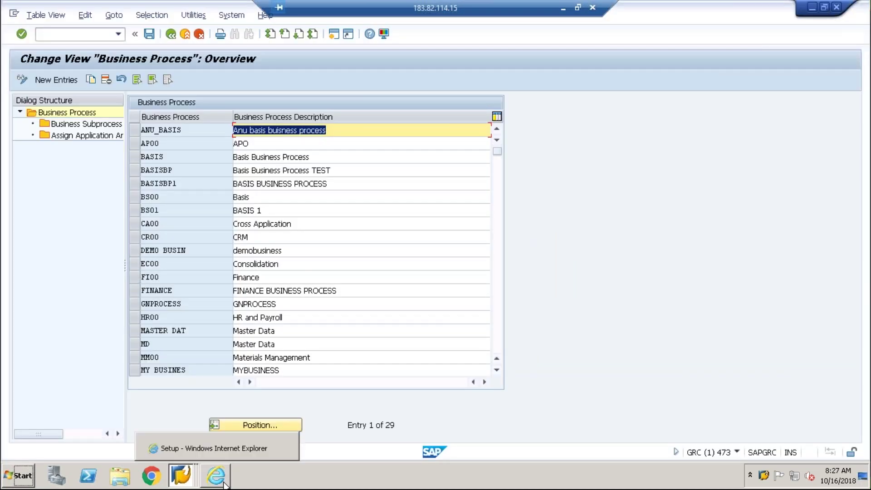
click(223, 482)
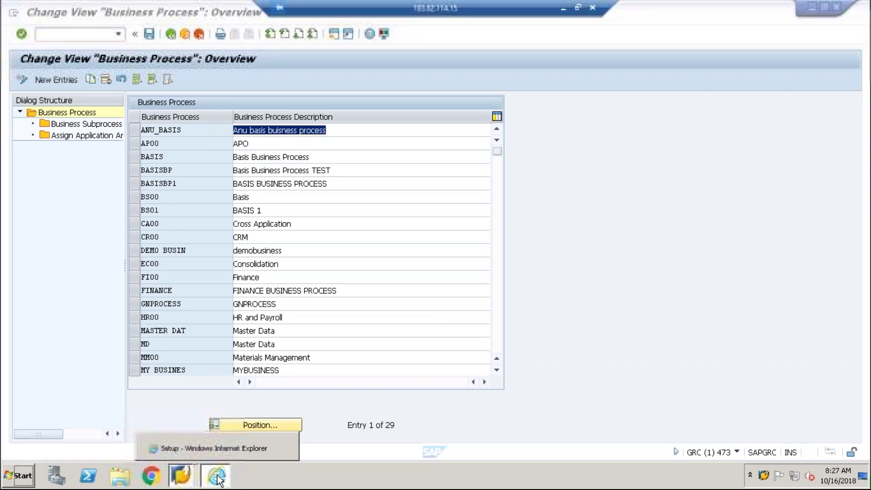
click(174, 85)
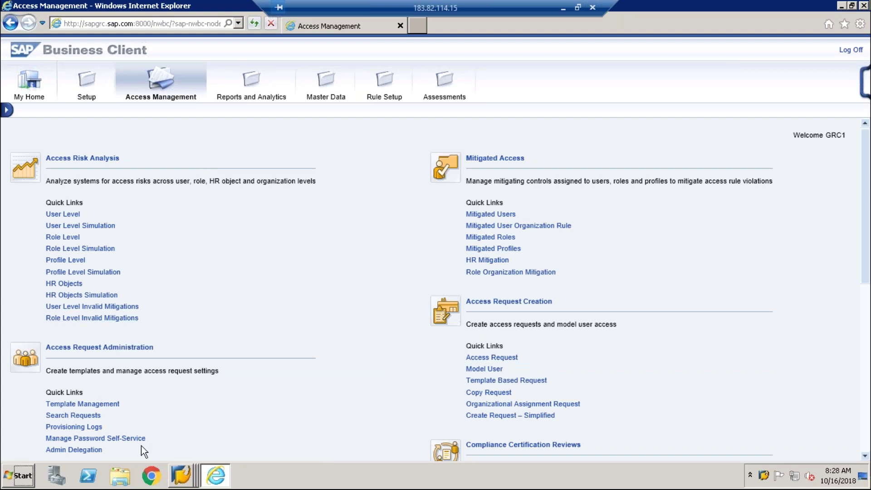
scroll(206, 418, down, 1)
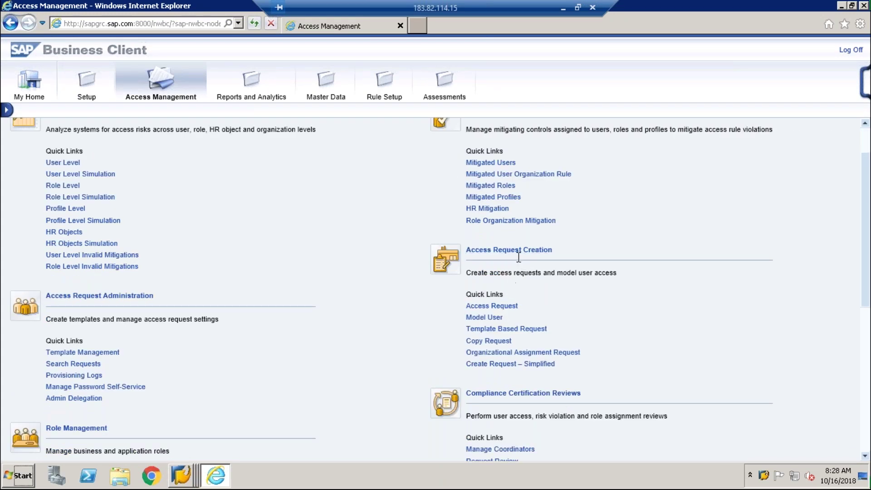
click(508, 310)
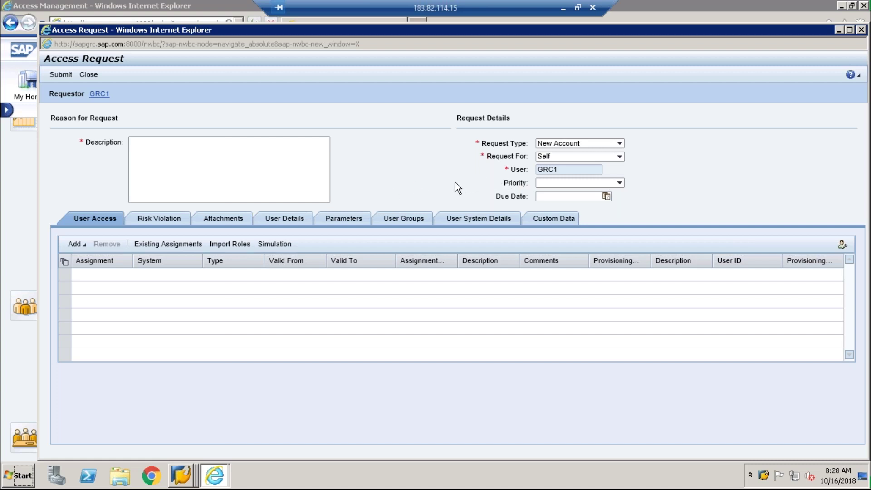
- Set Request For to Other in the new account request and close the form without submitting it
click(621, 143)
click(649, 147)
click(620, 156)
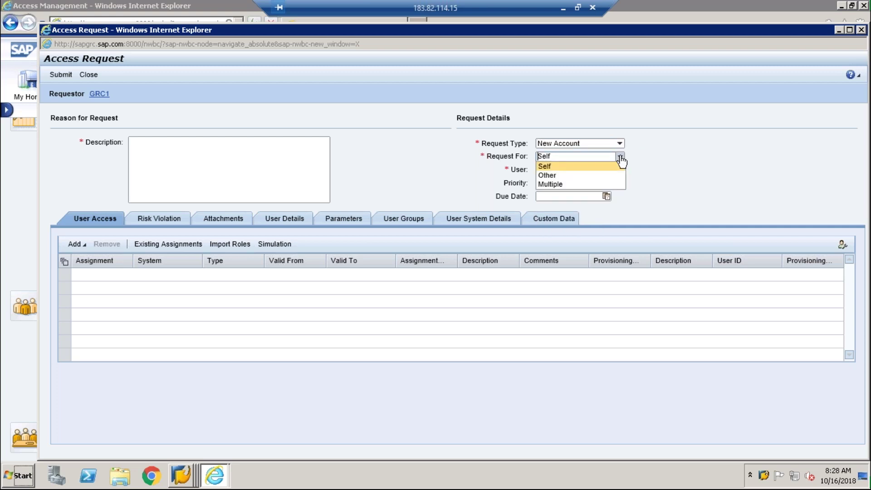
click(548, 176)
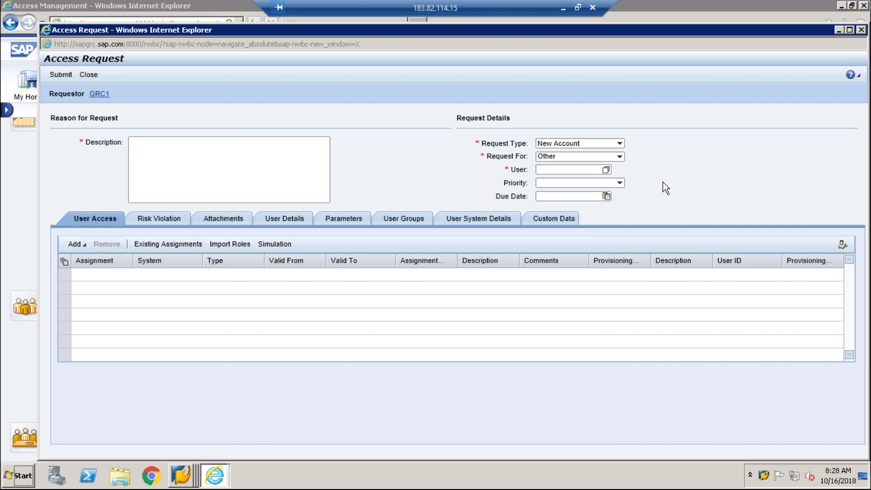
click(590, 170)
click(861, 30)
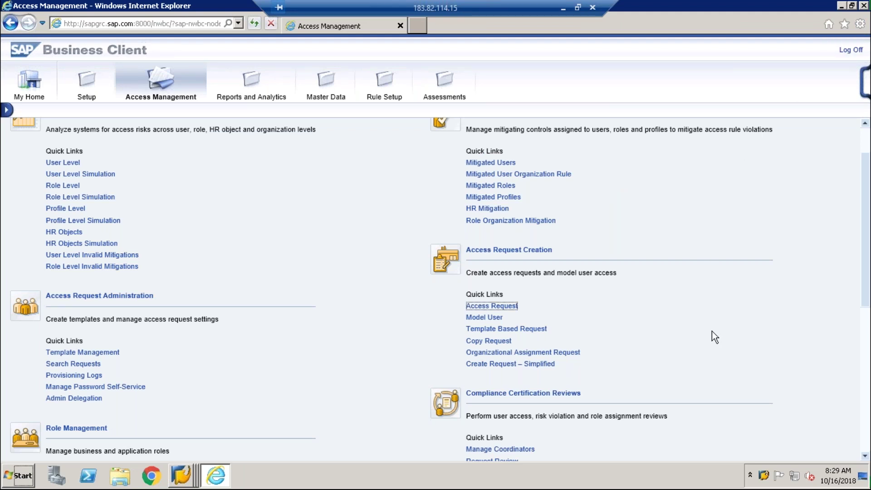
- Open Role Maintenance under Role Management and start creating a new single role
scroll(712, 338, down, 2)
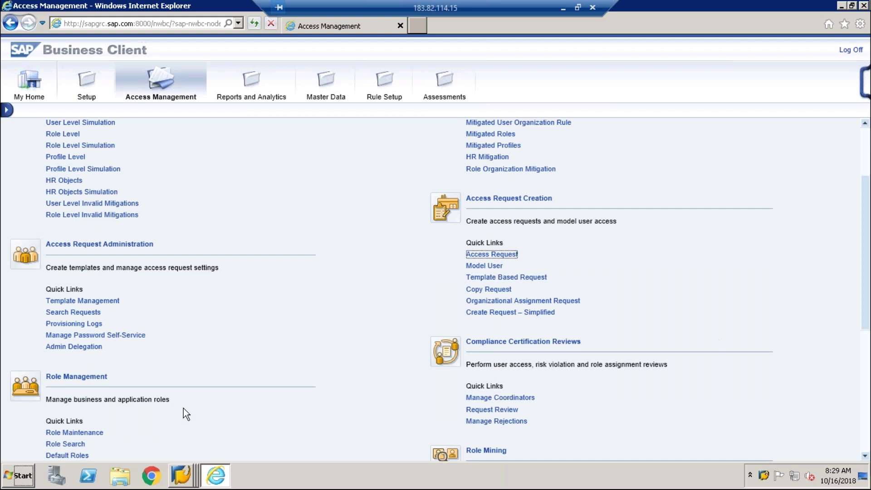
click(83, 435)
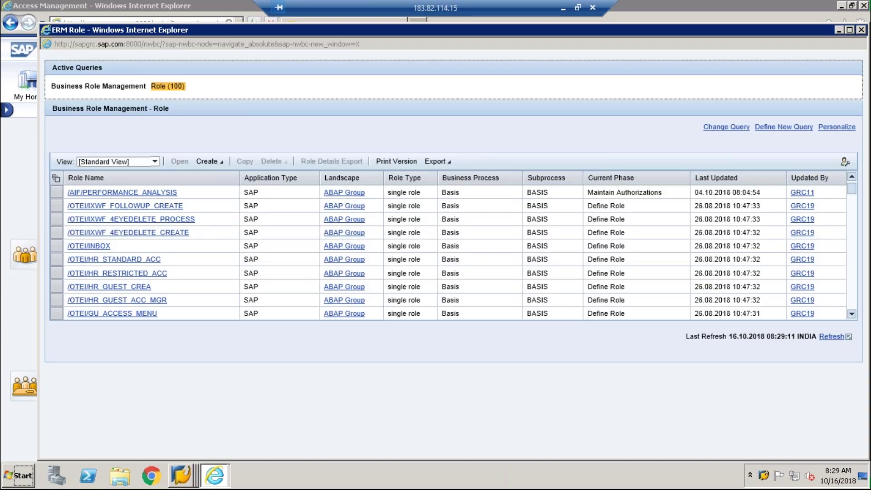
click(213, 163)
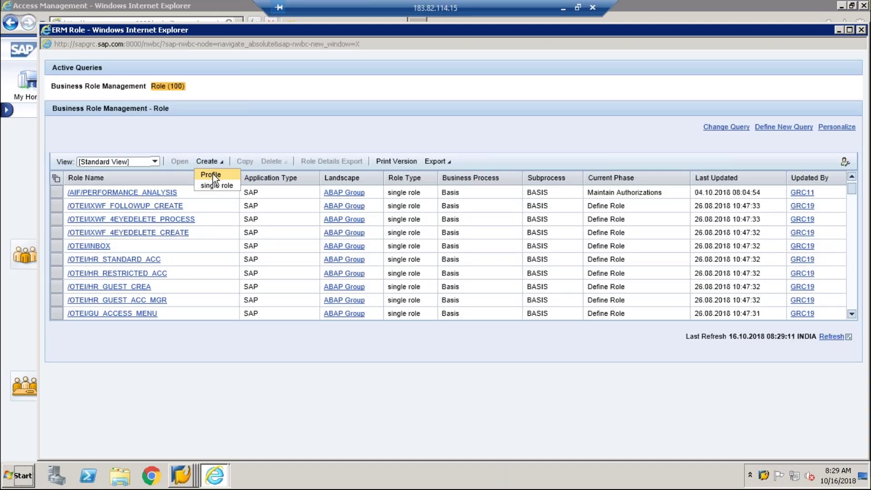
click(210, 185)
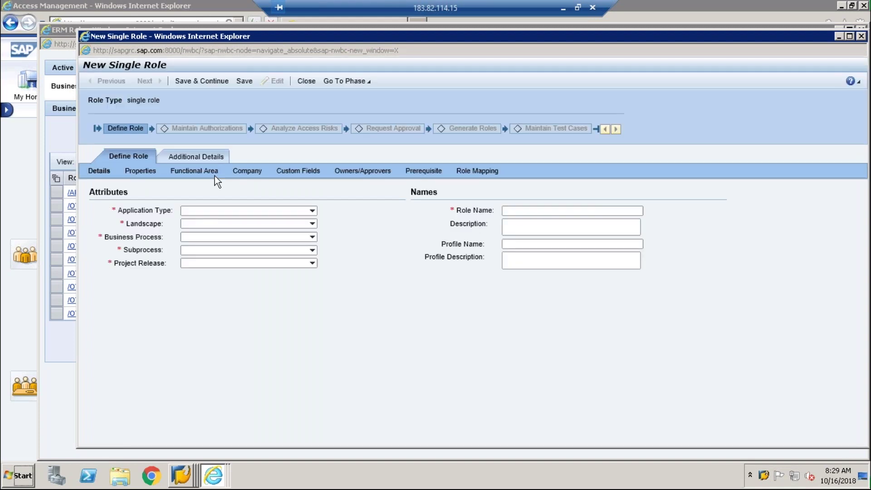
- Set the new single role's business process to APO and its subprocess to ZAP01_S
click(313, 237)
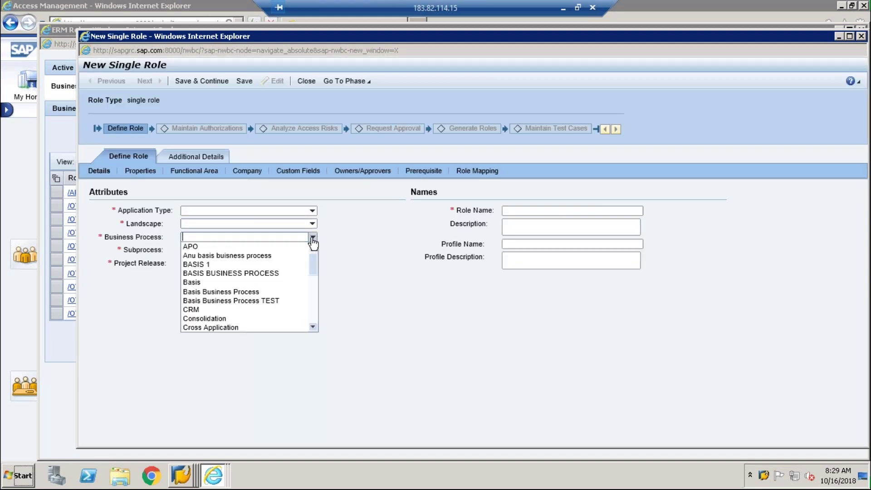
scroll(314, 281, down, 5)
click(396, 280)
click(312, 251)
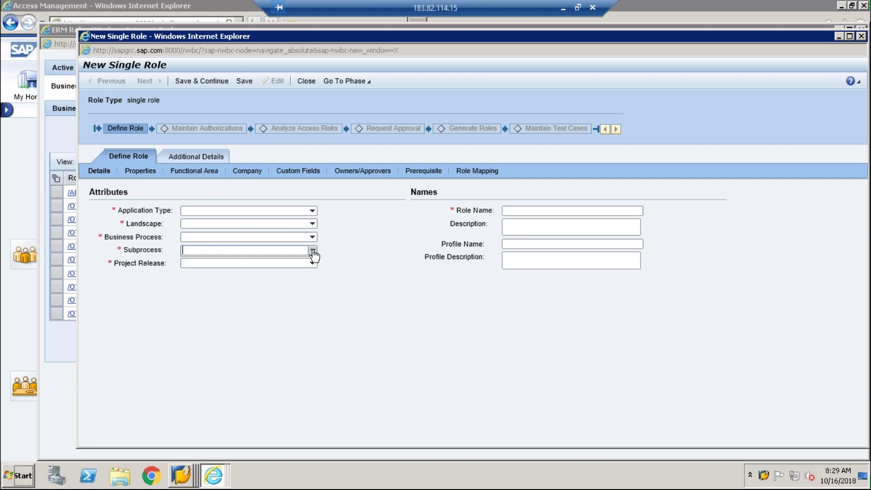
click(313, 241)
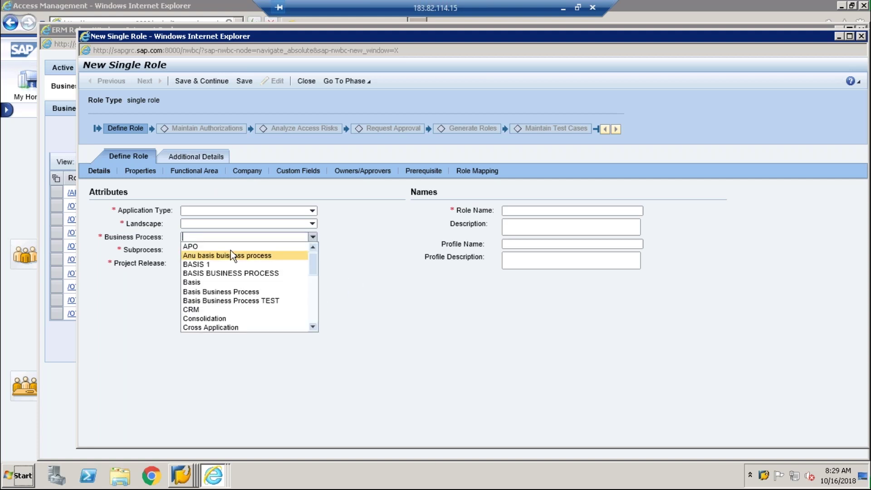
click(225, 248)
click(313, 250)
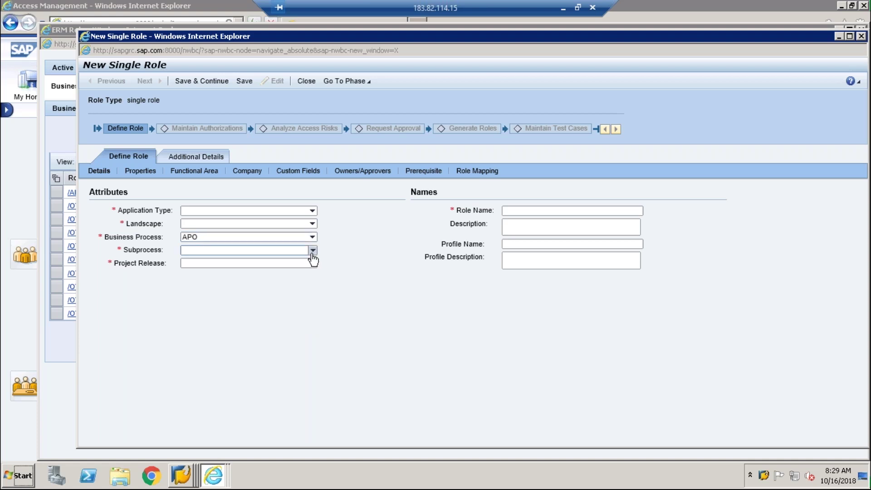
click(191, 269)
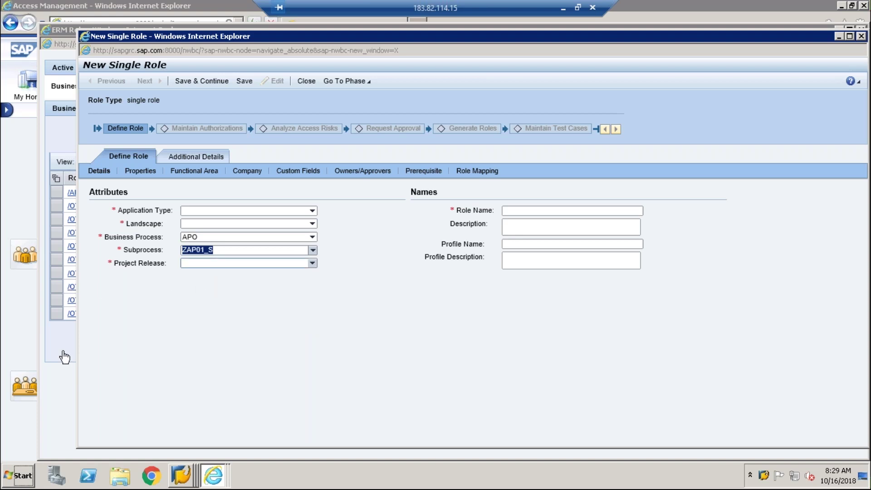
- Switch to the SAP GUI business process table and examine the subprocesses maintained for AP00
right_click(191, 477)
click(162, 367)
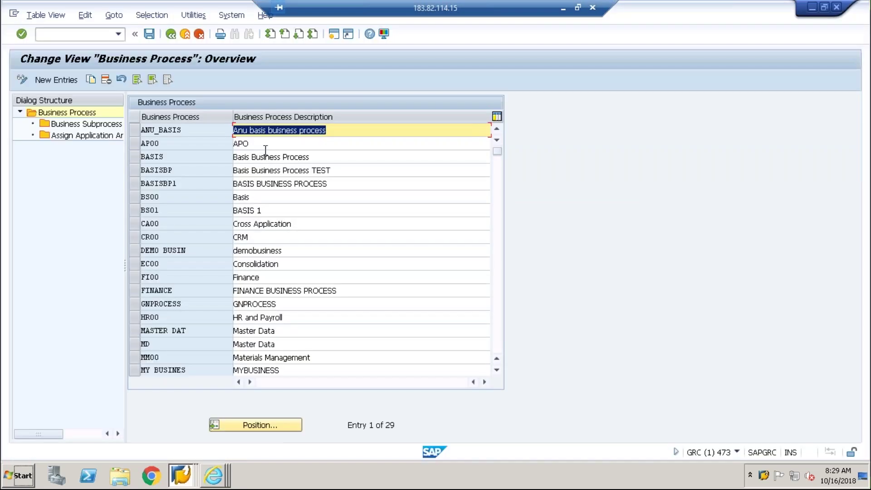
click(262, 144)
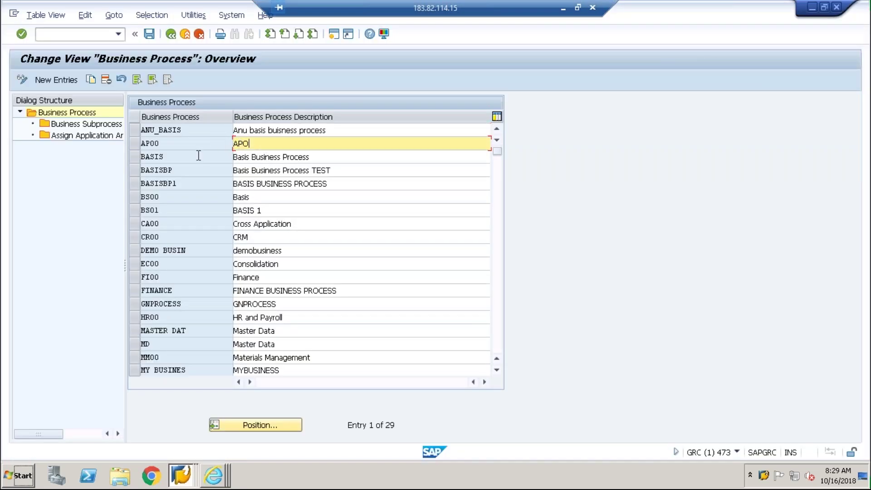
click(133, 144)
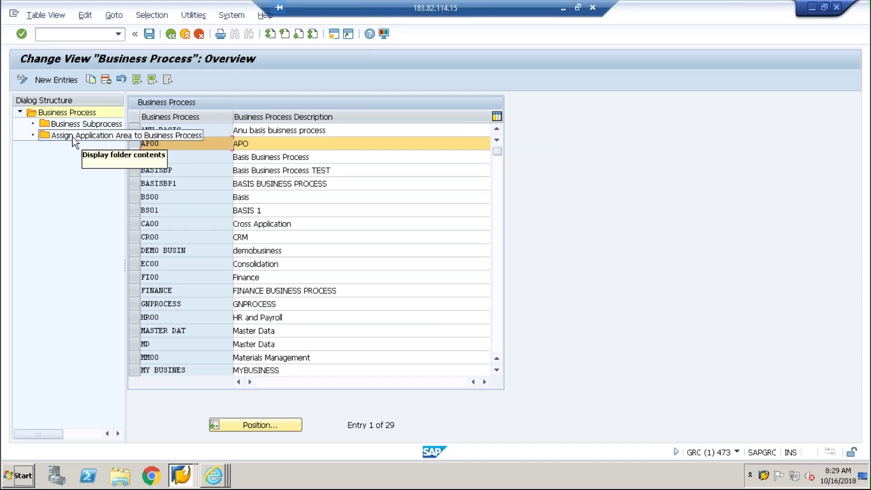
double_click(72, 125)
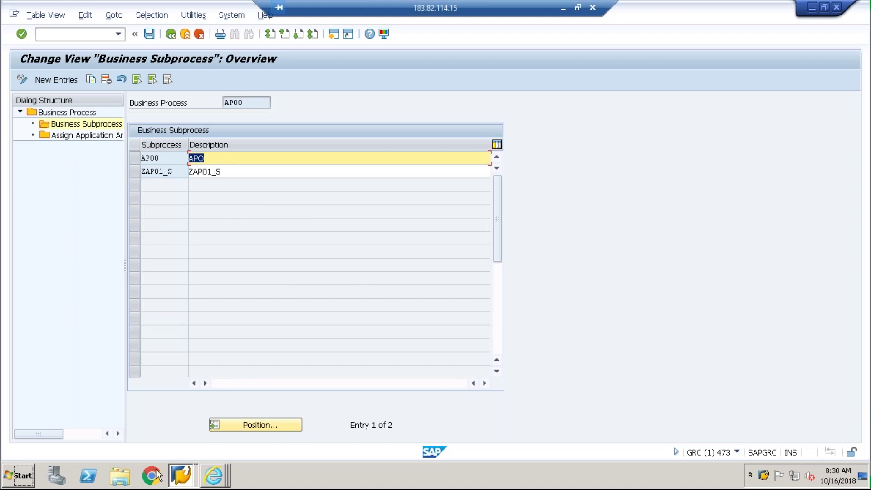
click(135, 158)
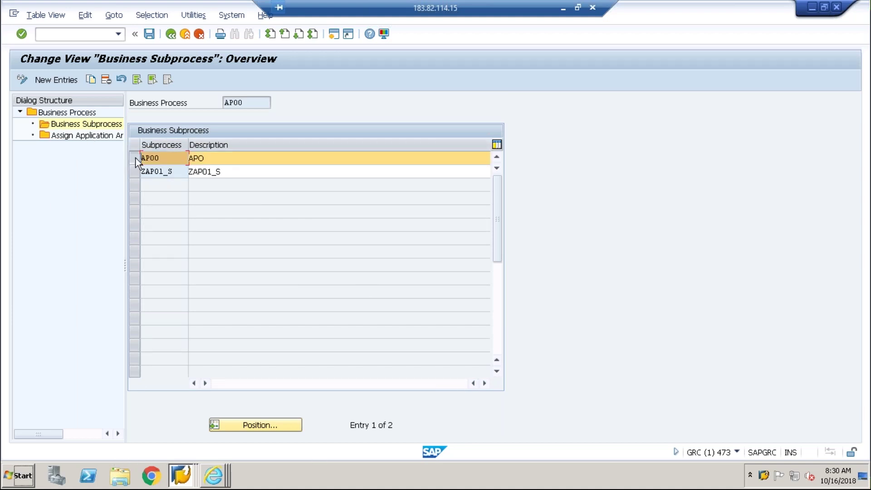
- Check the application areas assigned to business process AP00 and return to the business process overview
double_click(64, 135)
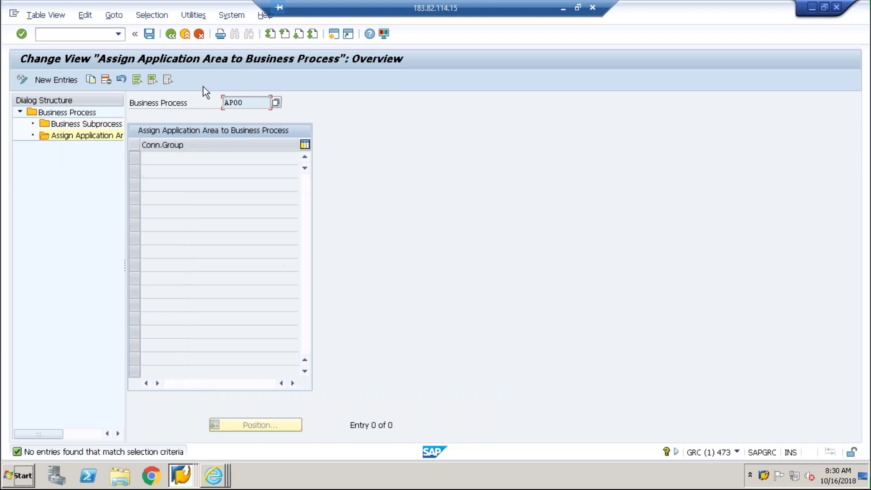
click(171, 34)
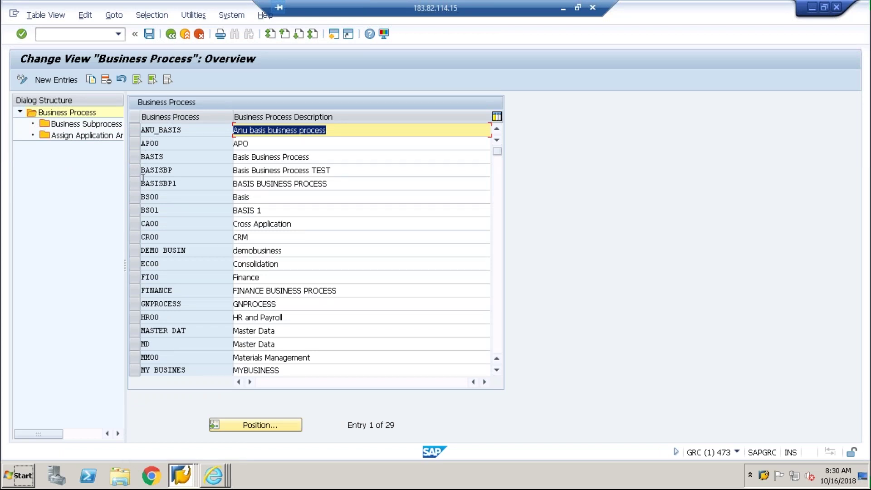
- Switch to the browser, close the ERM Role and New Single Role windows, and return to the SAP GUI business process overview
click(215, 483)
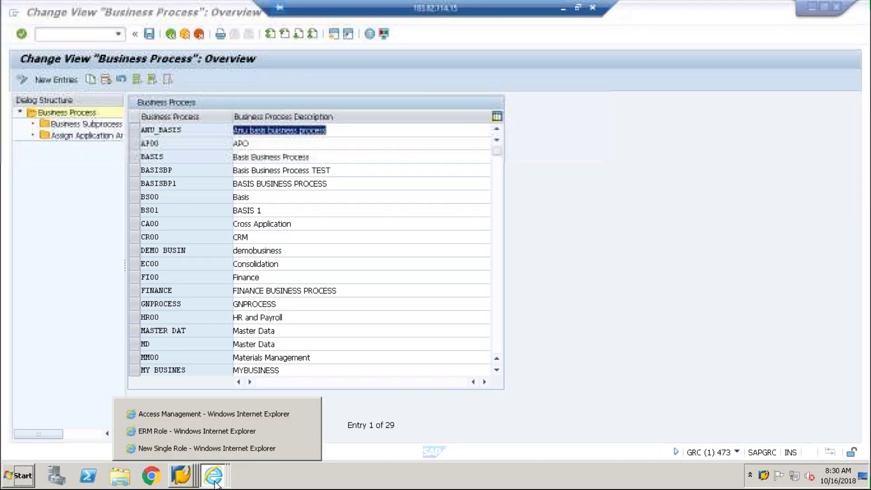
click(282, 414)
click(214, 477)
click(220, 434)
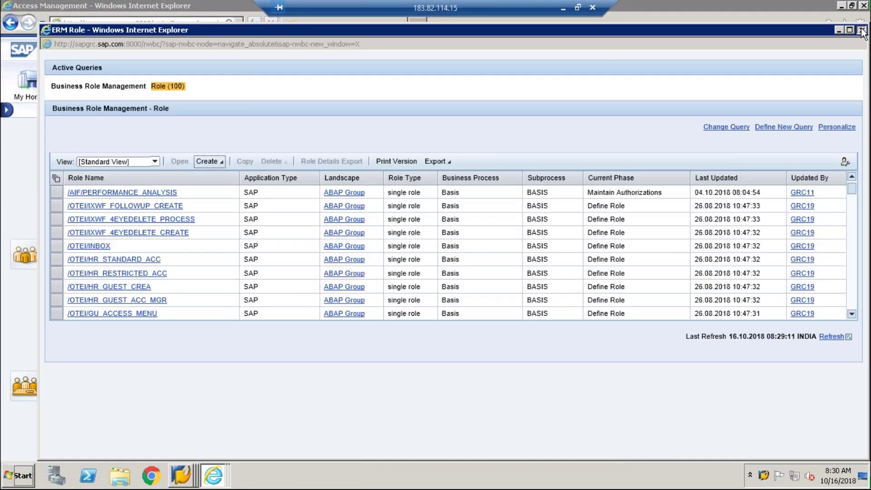
click(209, 474)
click(209, 474)
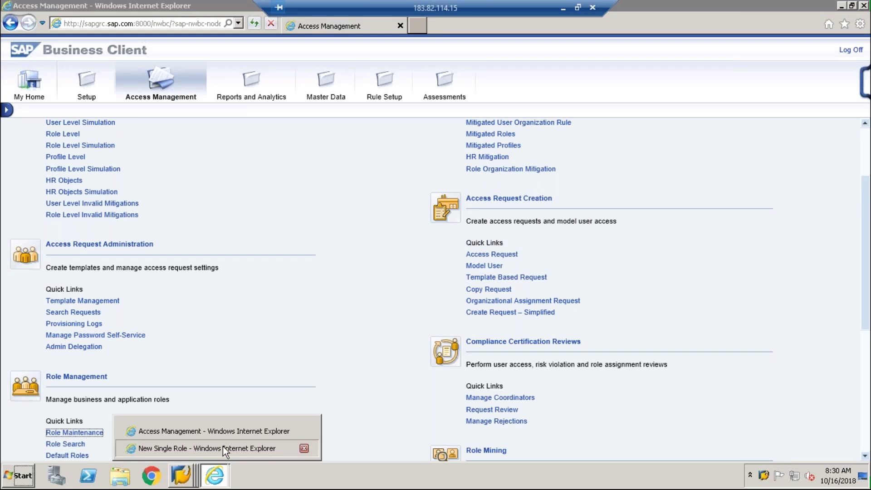
click(227, 453)
click(838, 36)
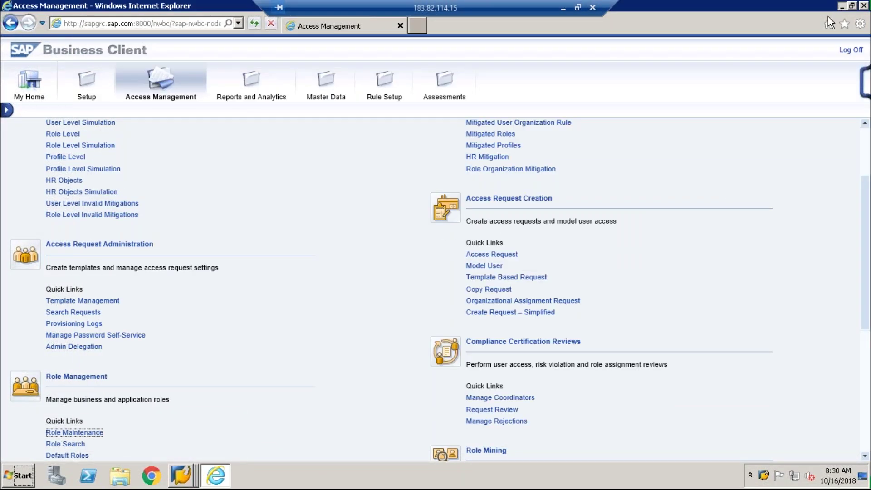
click(836, 7)
click(185, 487)
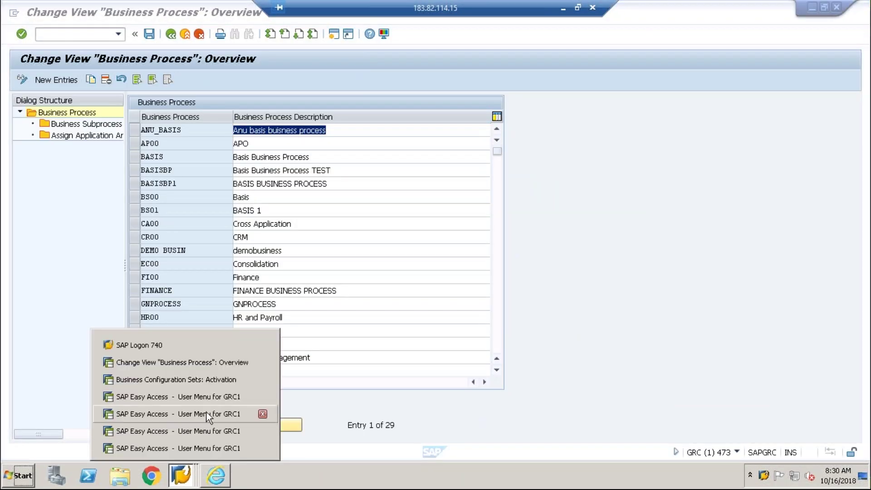
click(182, 358)
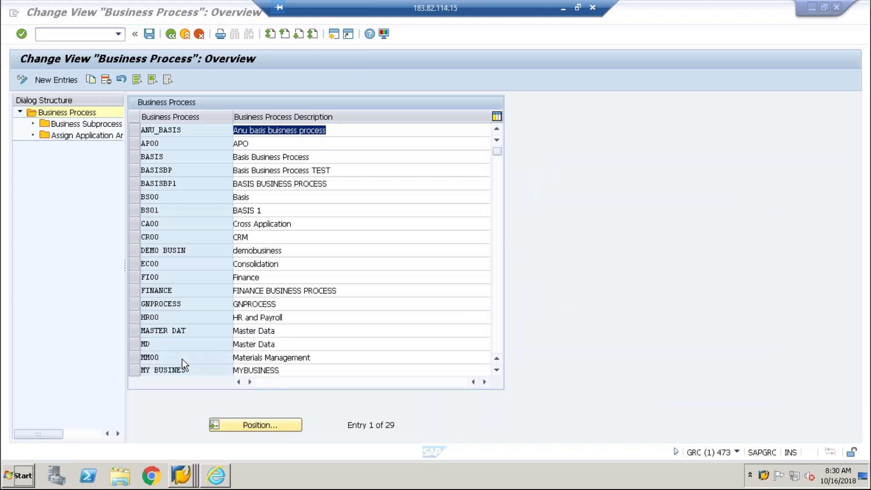
- Open Maintain Data Sources Configuration under Access Control and examine the connectors, sequences and data types of the user search data sources
click(170, 34)
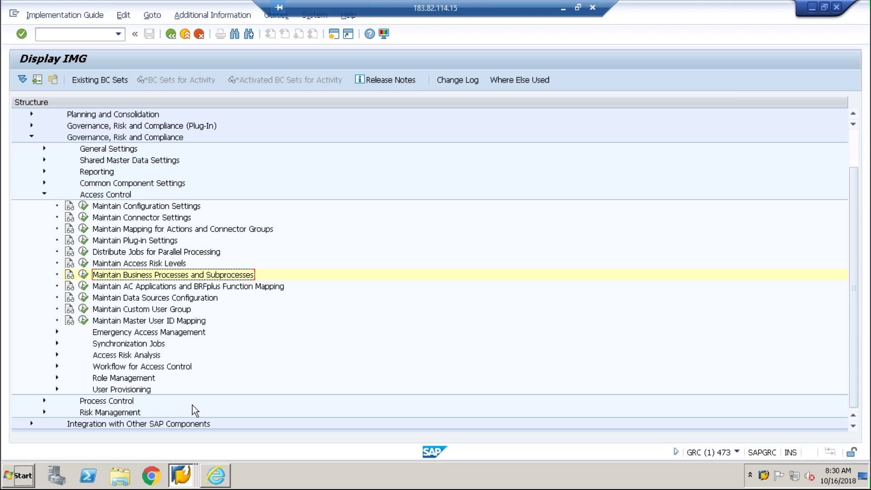
click(83, 298)
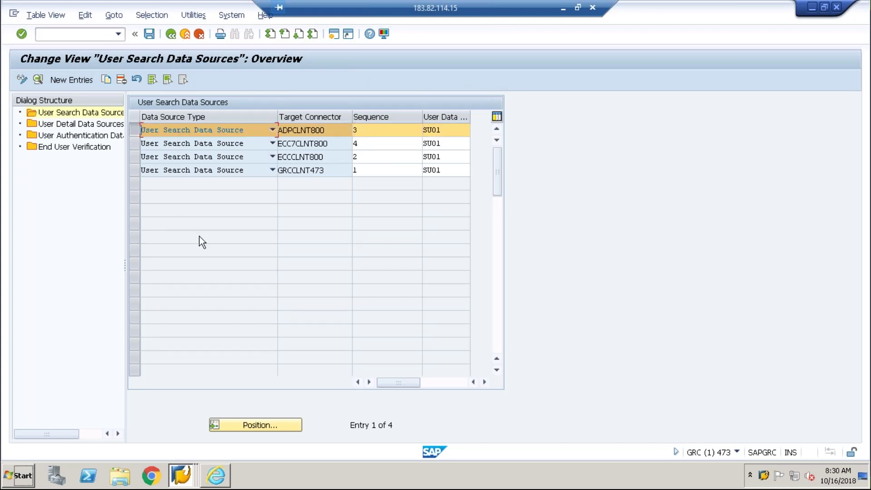
click(135, 130)
click(130, 143)
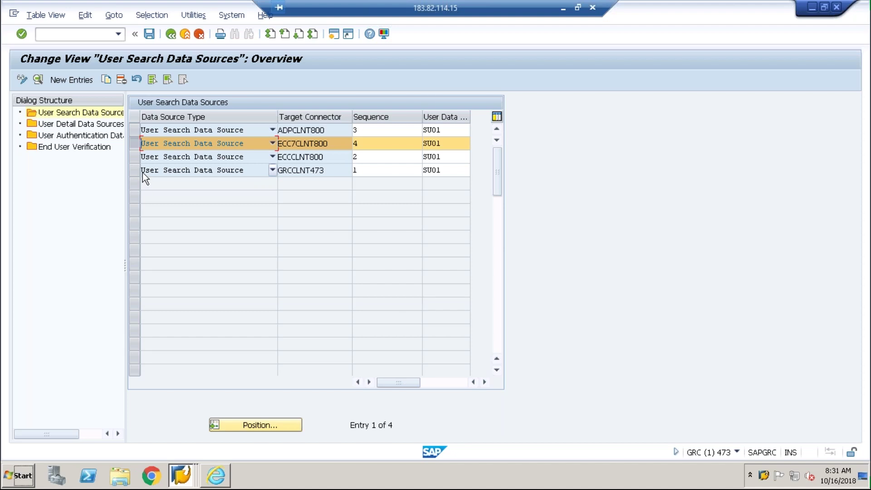
click(485, 383)
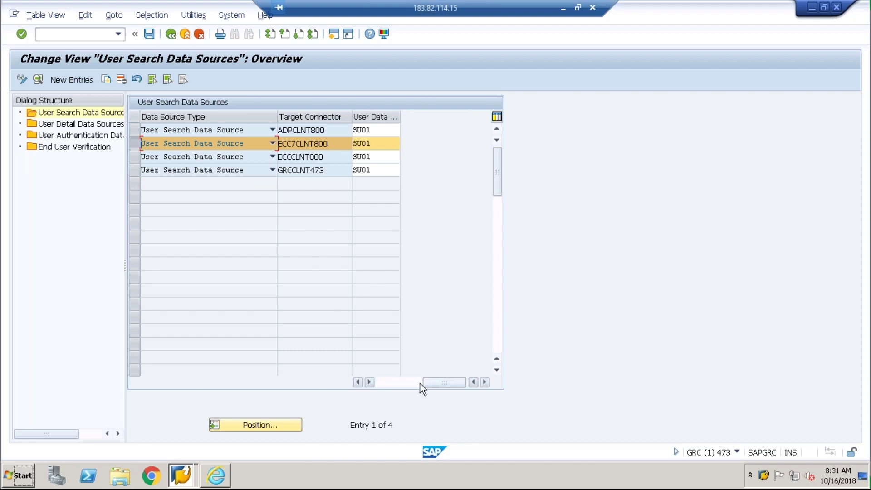
- Add a user search data source entry for target connector EH7CLINT800 with sequence 05, leaving the user data type blank
key(F5)
click(358, 116)
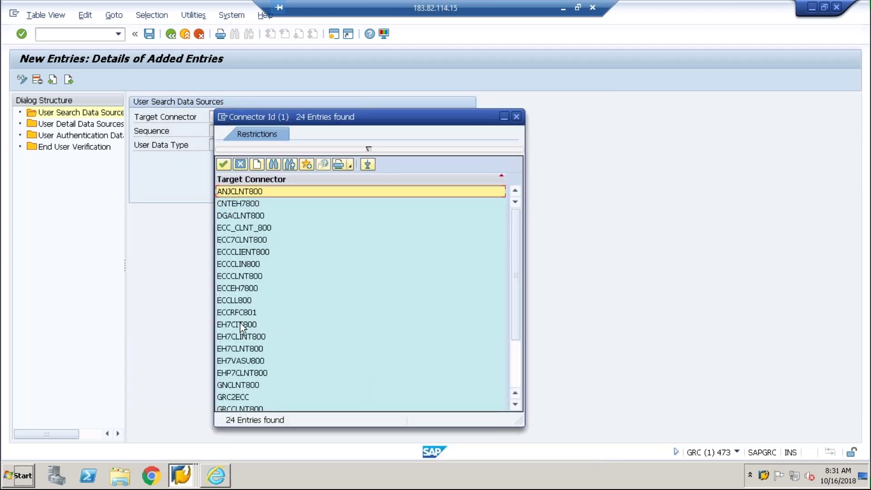
click(236, 336)
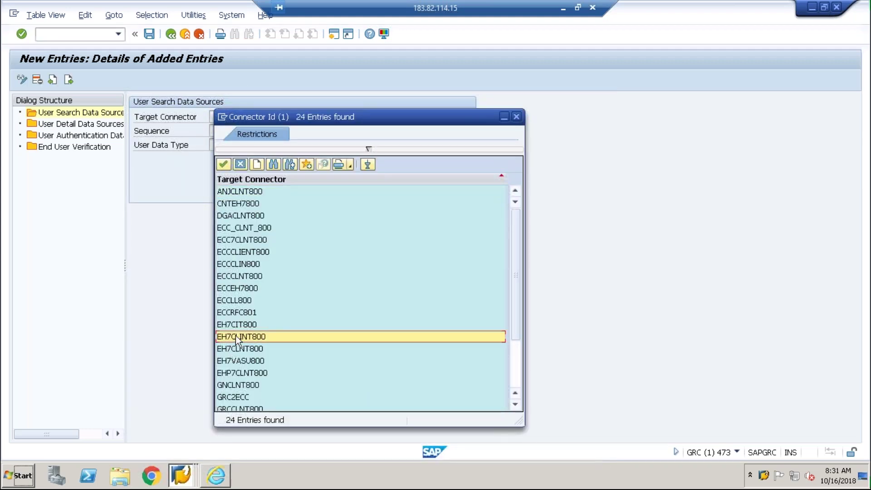
double_click(229, 337)
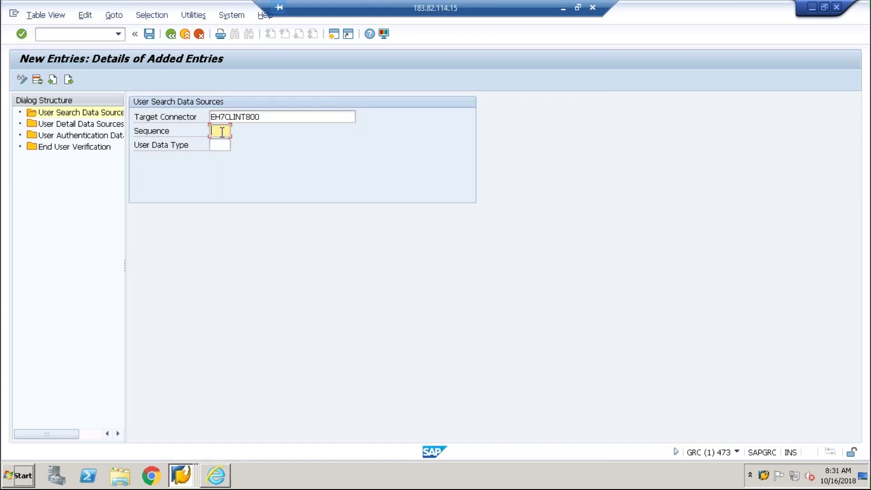
text(05)
click(214, 142)
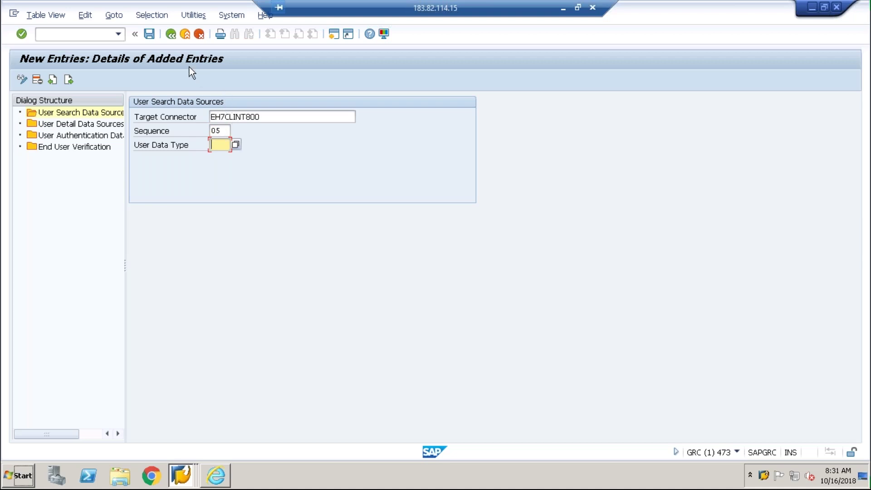
click(170, 35)
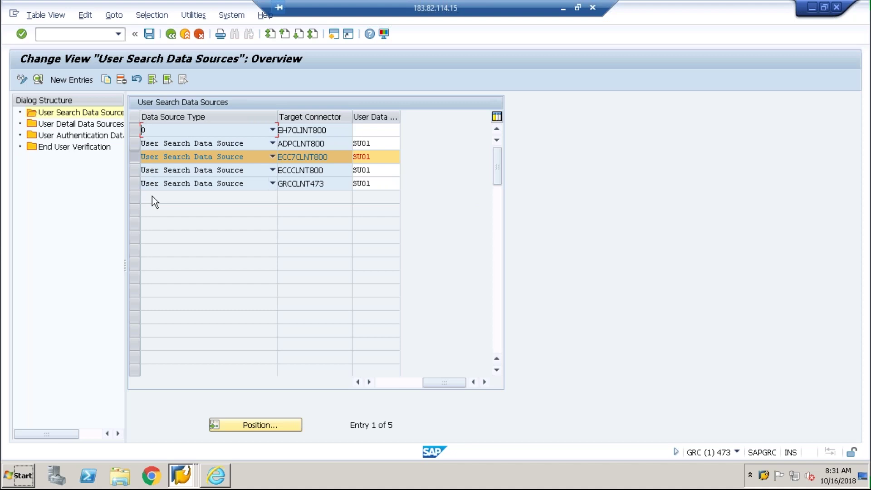
key(F4)
key(Escape)
click(383, 384)
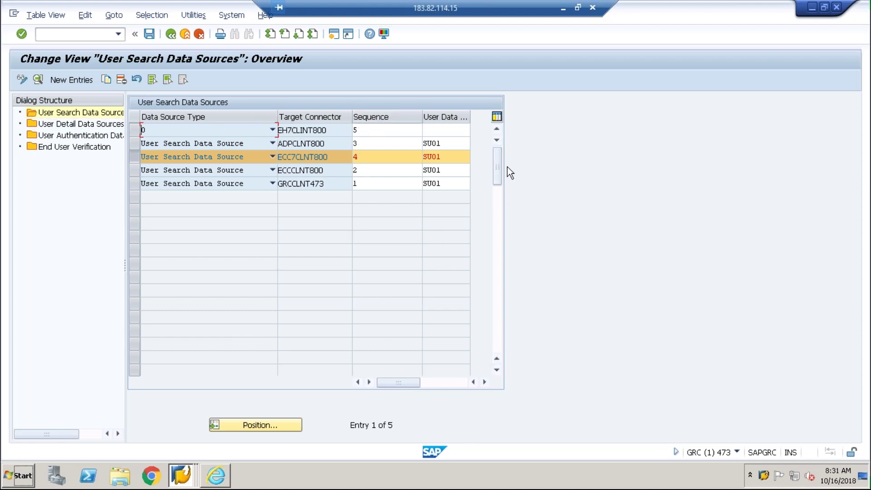
- Create another user search data source entry for target connector EH7CLNT800 with sequence 6 and user data type SU01
click(72, 81)
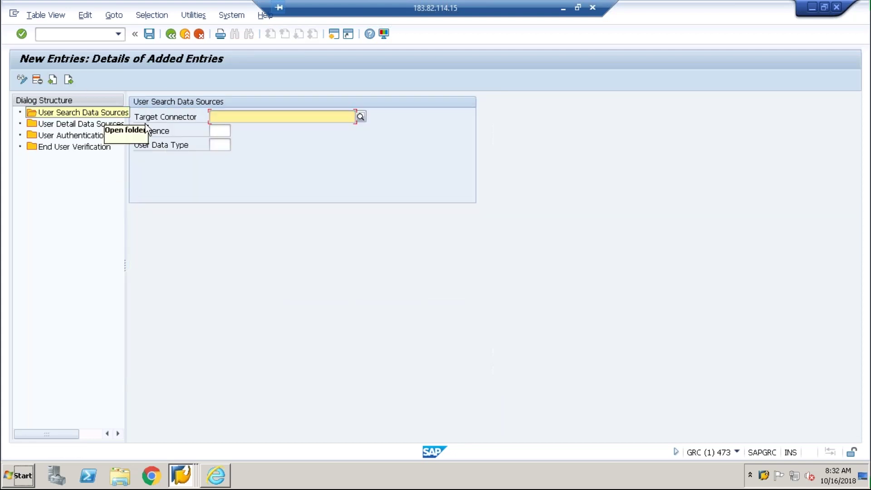
click(361, 118)
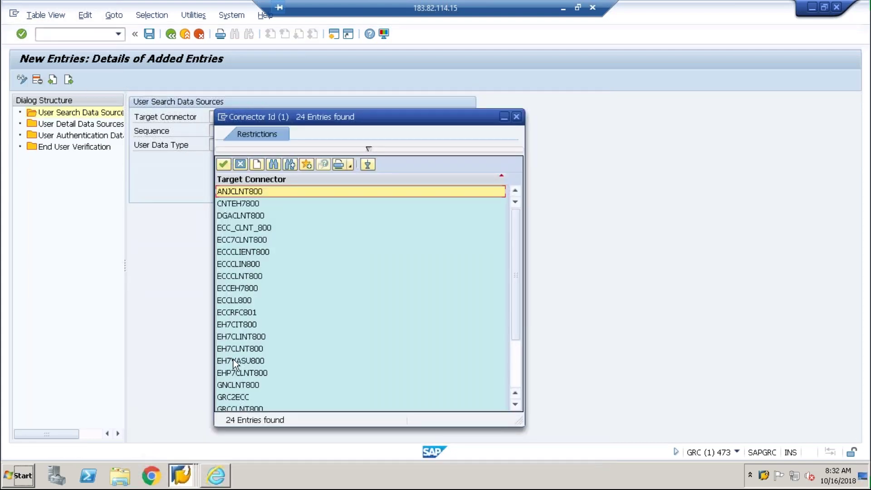
double_click(225, 349)
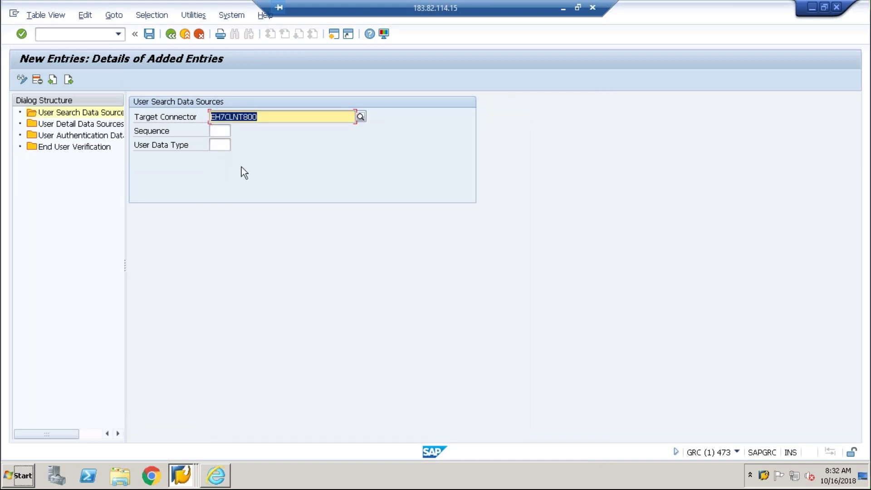
click(220, 132)
text(6)
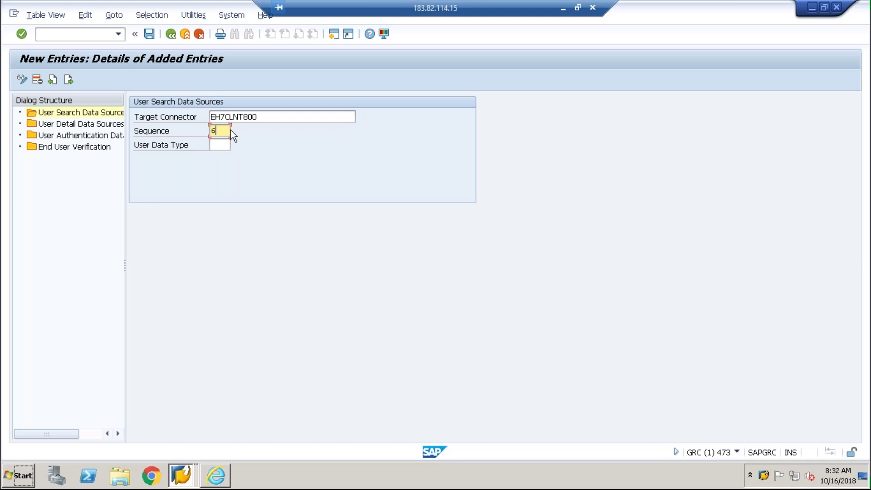
click(223, 148)
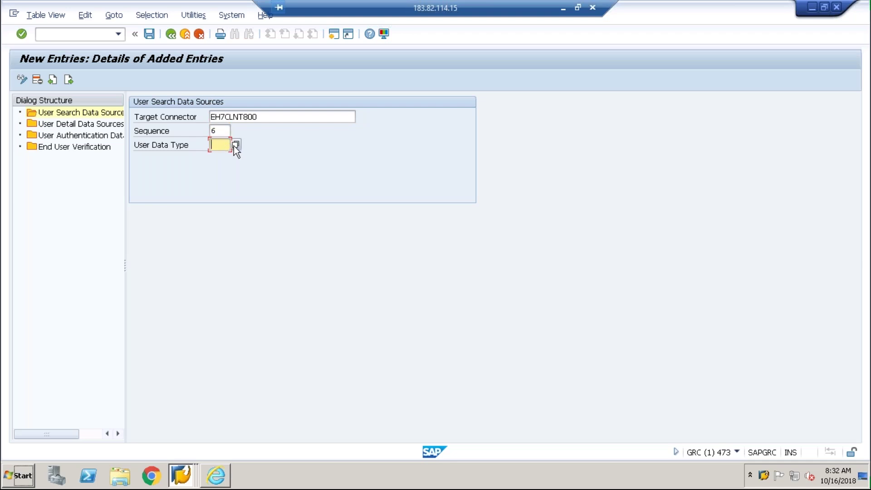
click(235, 144)
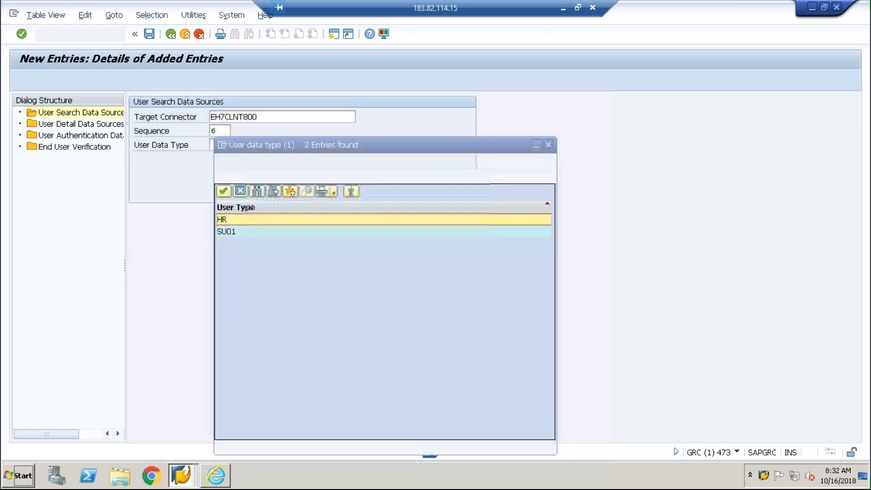
double_click(227, 231)
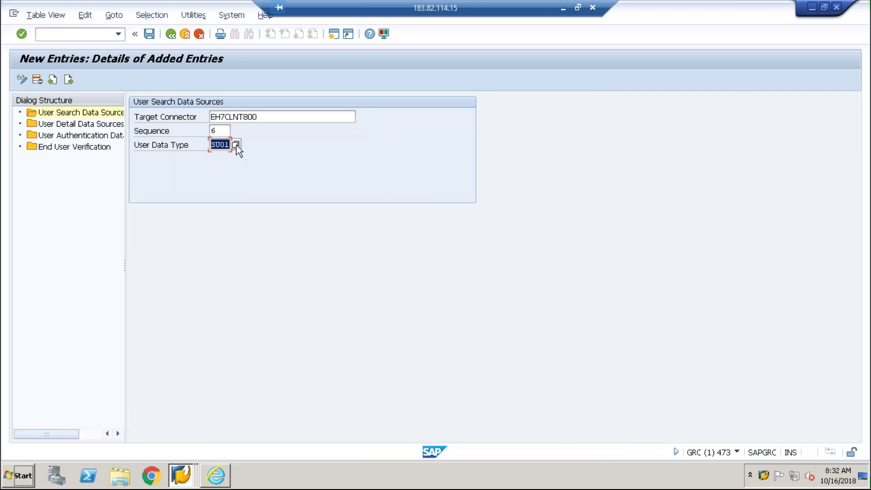
- Change the user data type of the EH7CLNT800 entry to HR and return to the user search data sources overview
click(236, 145)
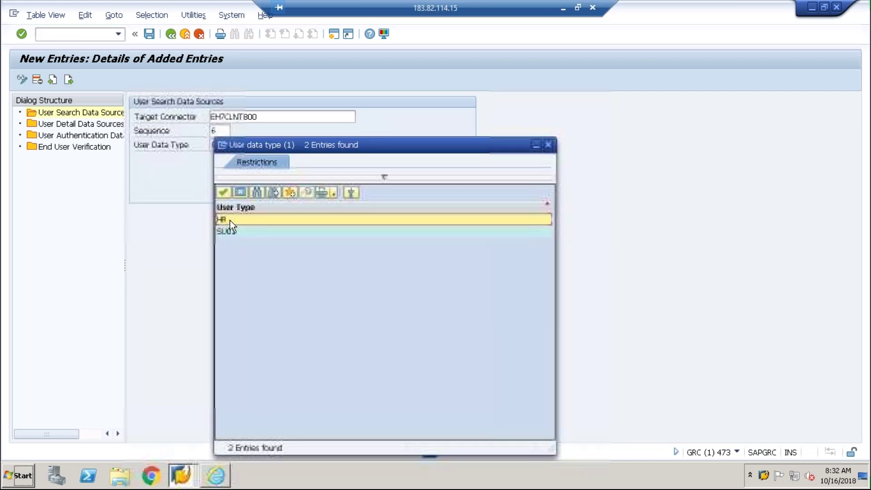
double_click(230, 219)
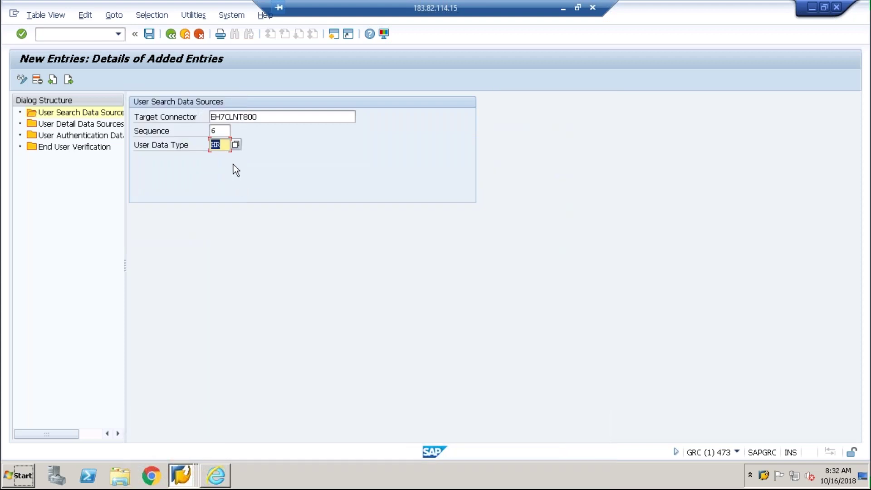
key(End)
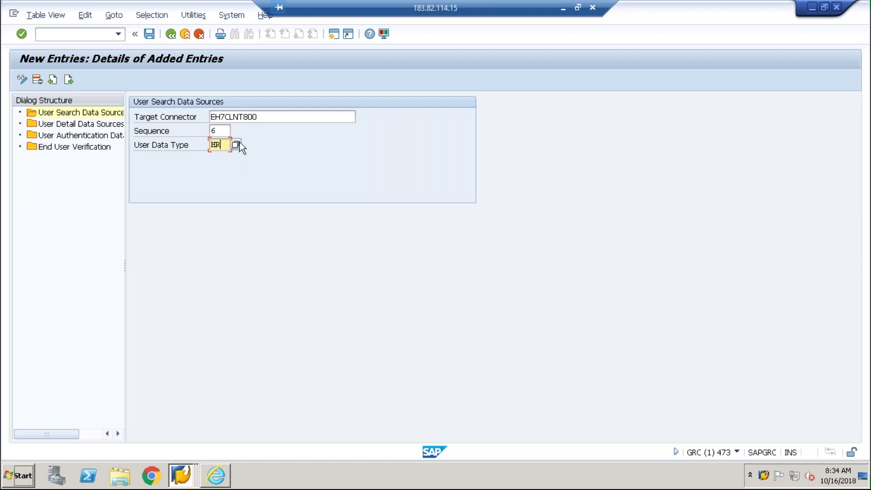
click(236, 144)
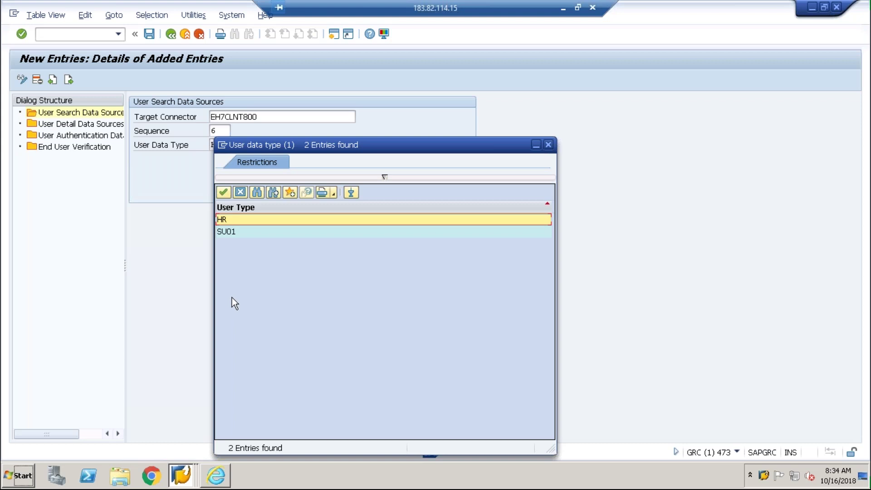
click(549, 145)
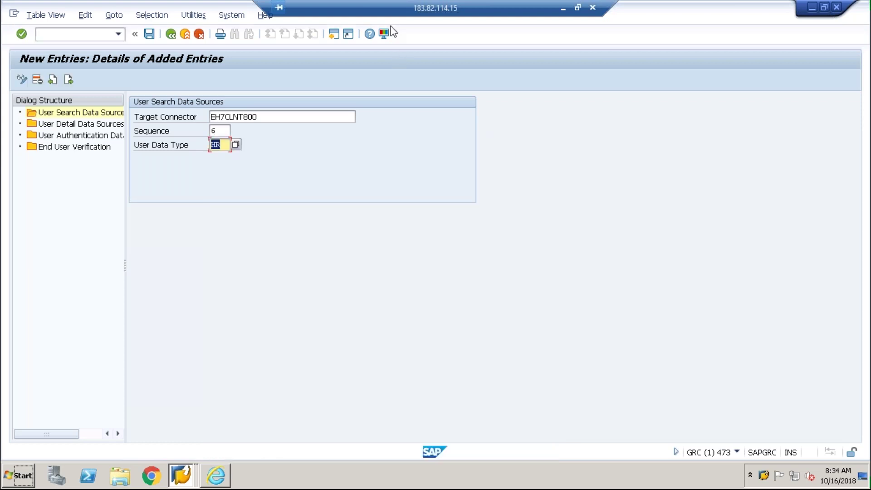
click(170, 35)
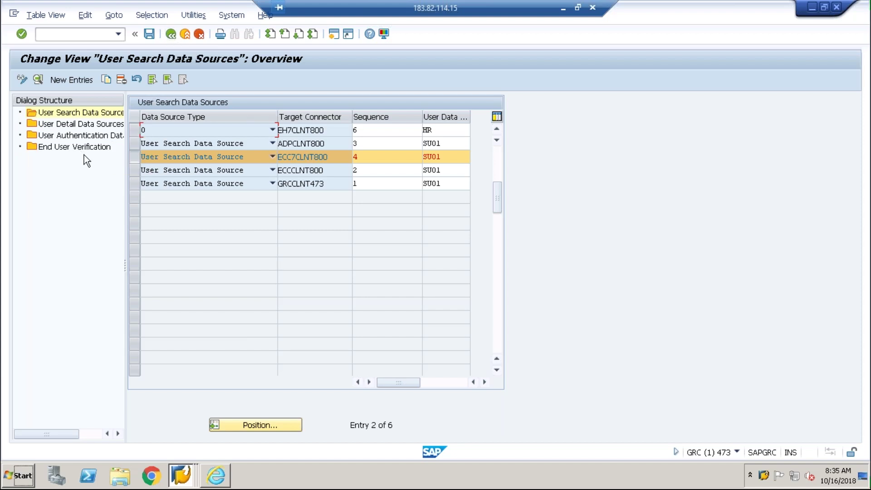
- Review the User Detail Data Sources entry and the End User Verification setting in the data sources configuration
click(67, 122)
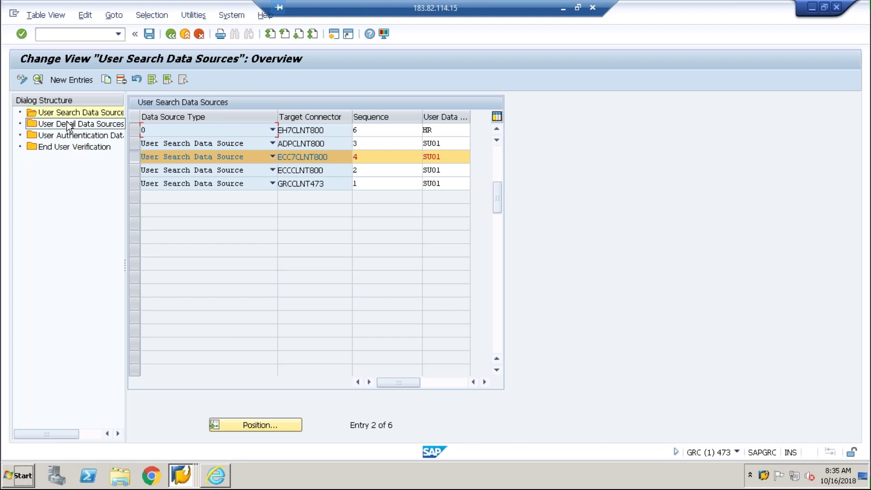
double_click(68, 124)
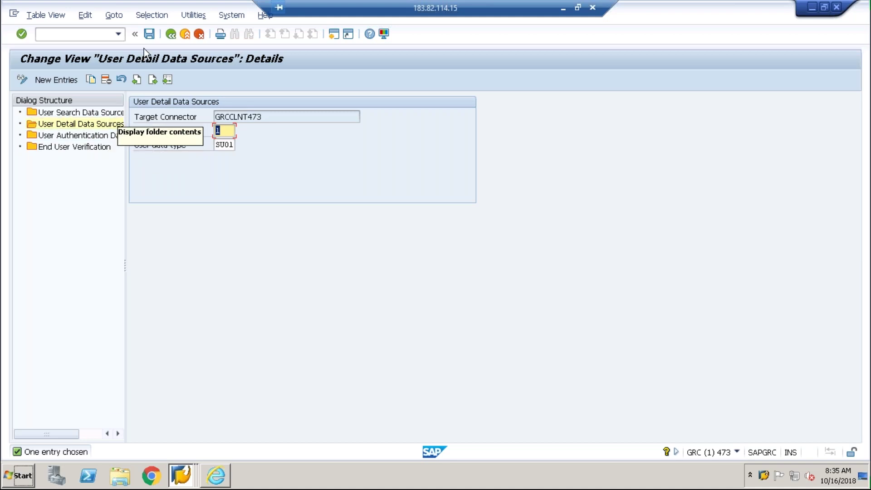
double_click(76, 144)
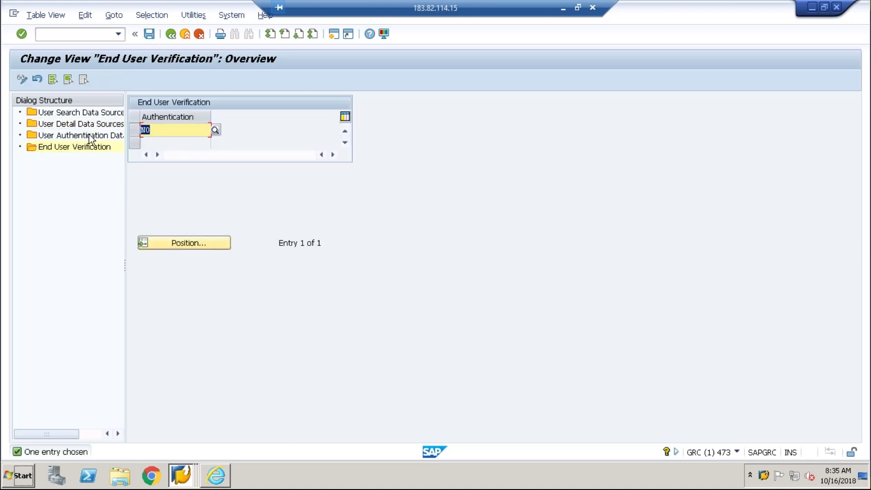
- Exit the data sources configuration without saving the changes, and open Maintain Custom User Group with the dialog structure widened for full names
click(171, 35)
click(171, 35)
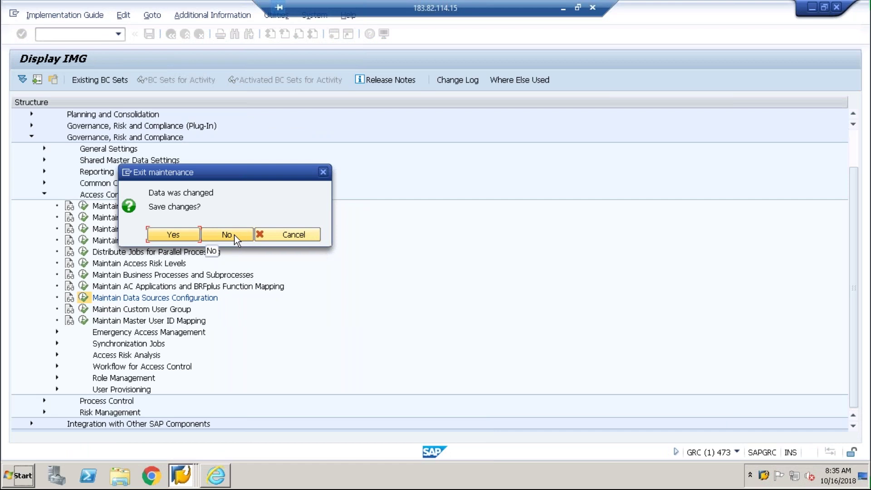
click(235, 235)
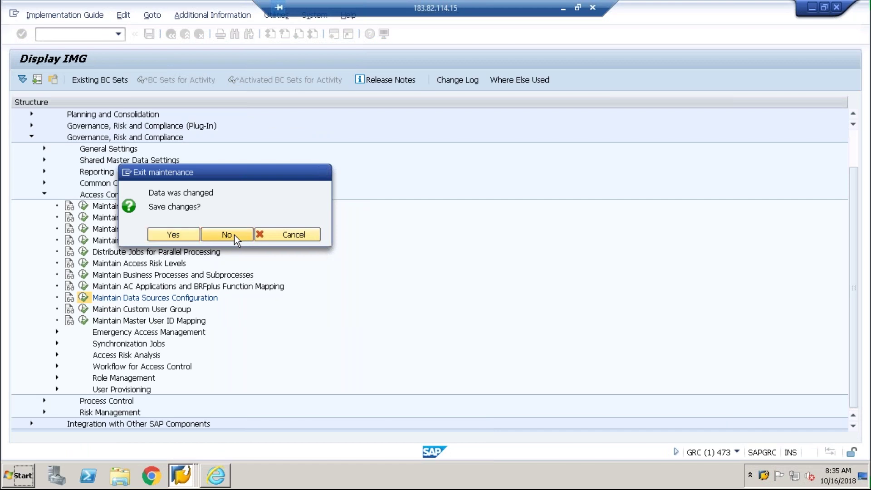
click(84, 310)
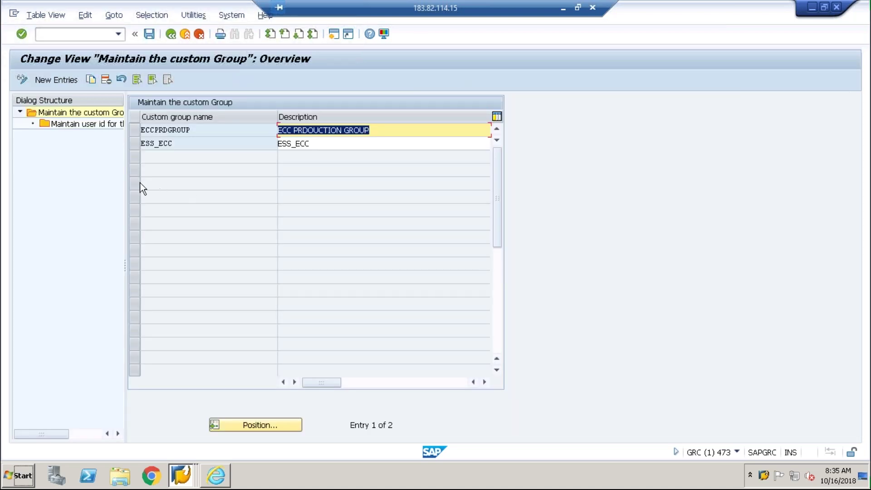
drag(125, 179, 189, 179)
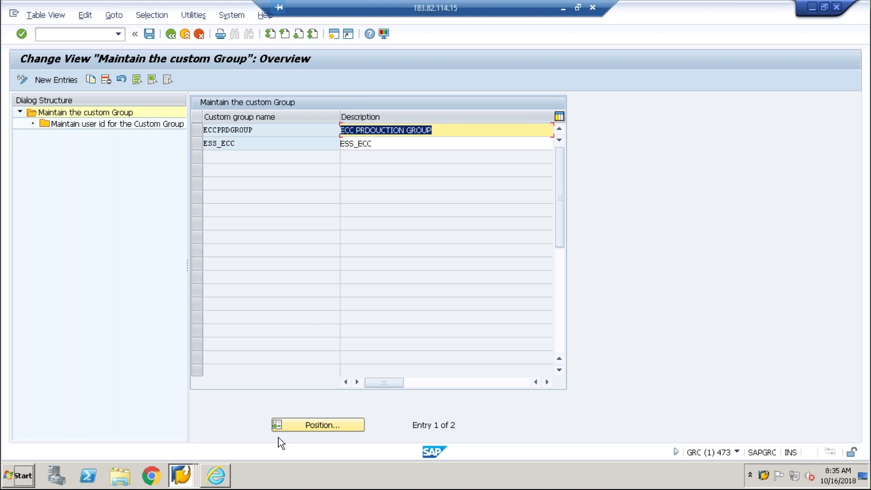
- Switch to SAP Business Client in Internet Explorer and open the User Level access risk analysis from Access Management
click(216, 475)
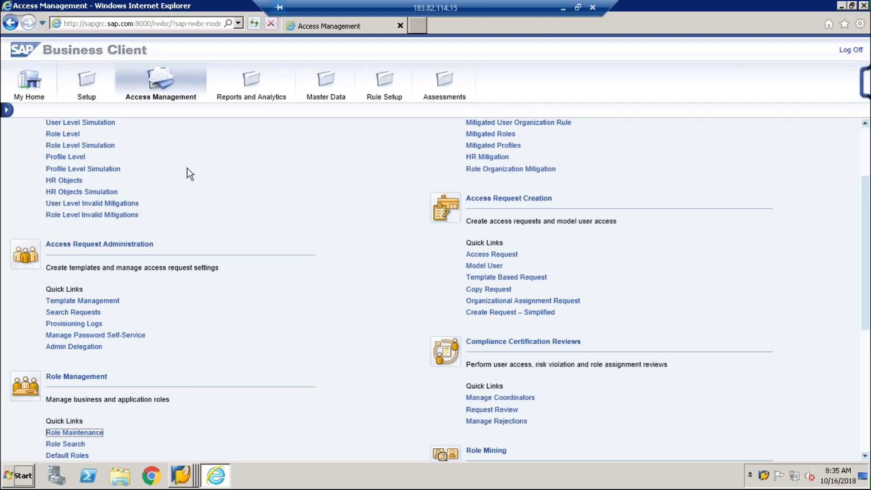
scroll(185, 200, up, 3)
click(67, 215)
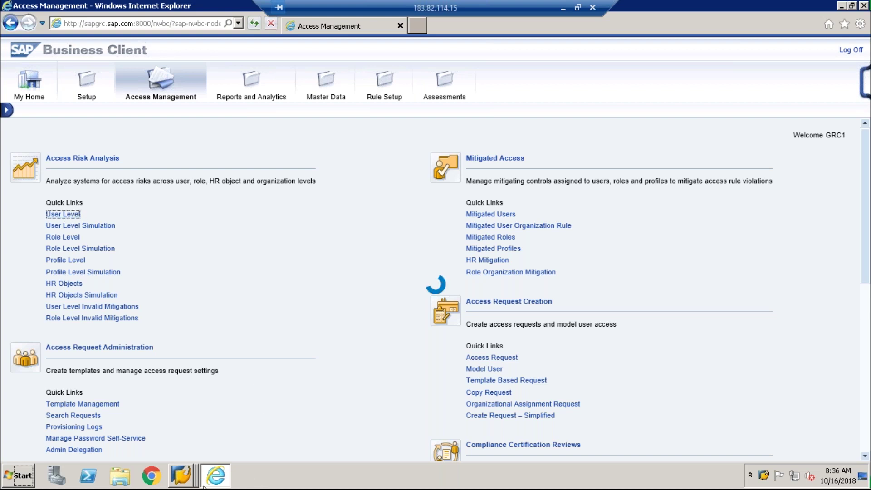
mouse_move(183, 479)
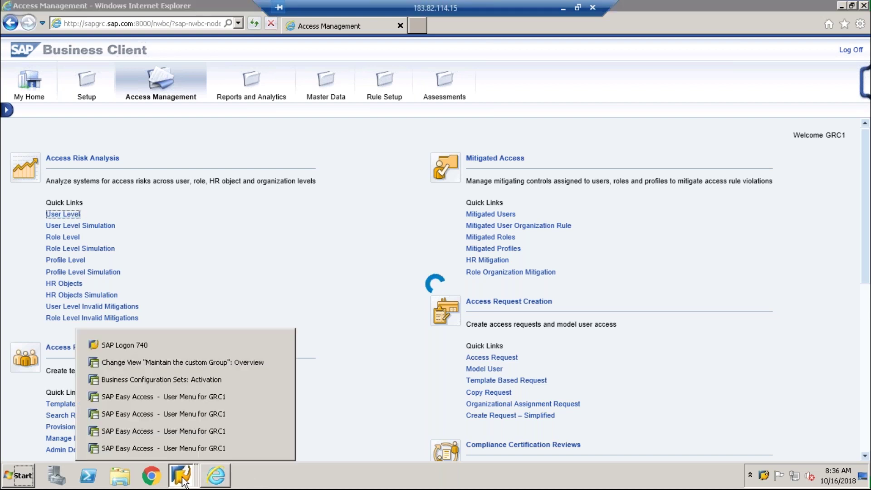
click(157, 365)
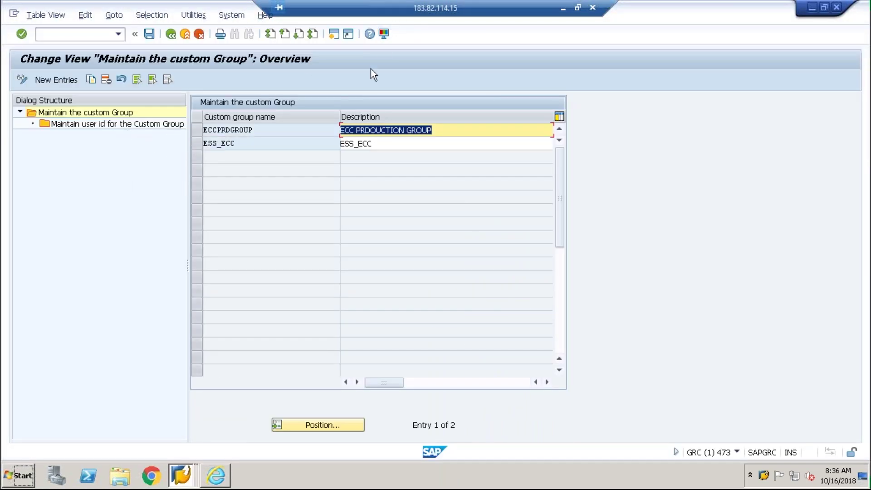
click(216, 476)
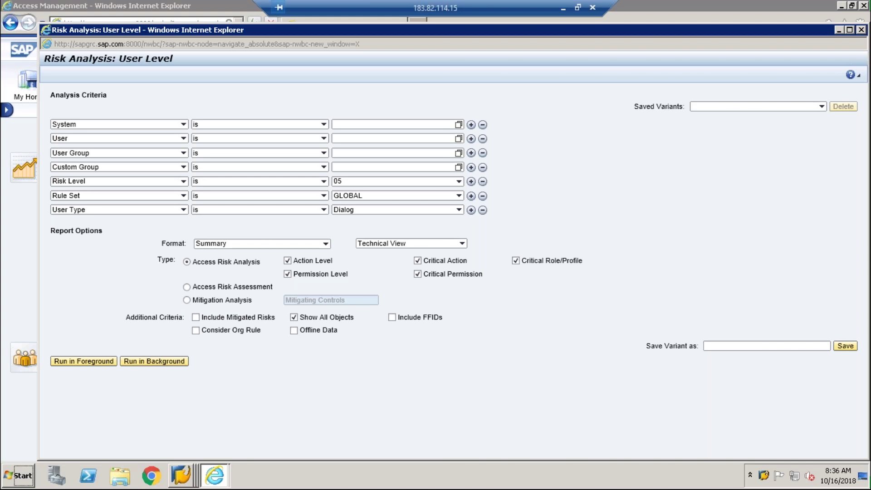
- Examine the User Group and Custom Group criteria of the risk analysis, opening and closing the user group search
click(432, 153)
click(430, 167)
click(459, 155)
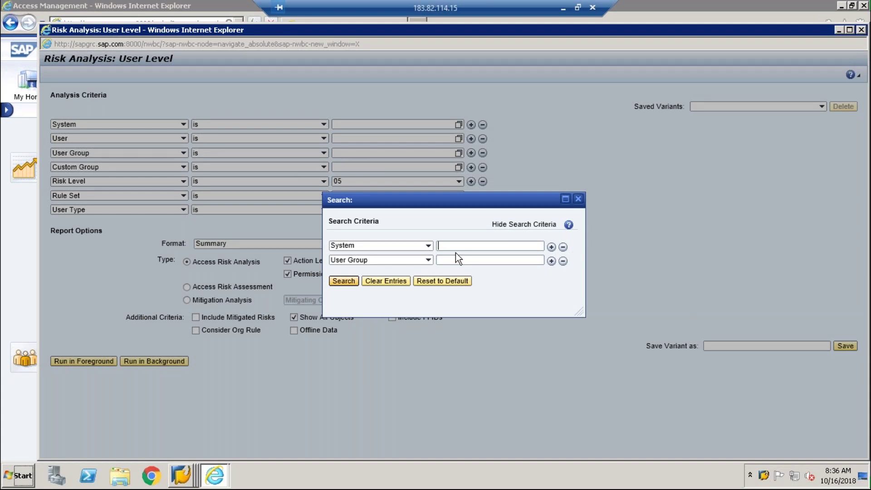
click(579, 202)
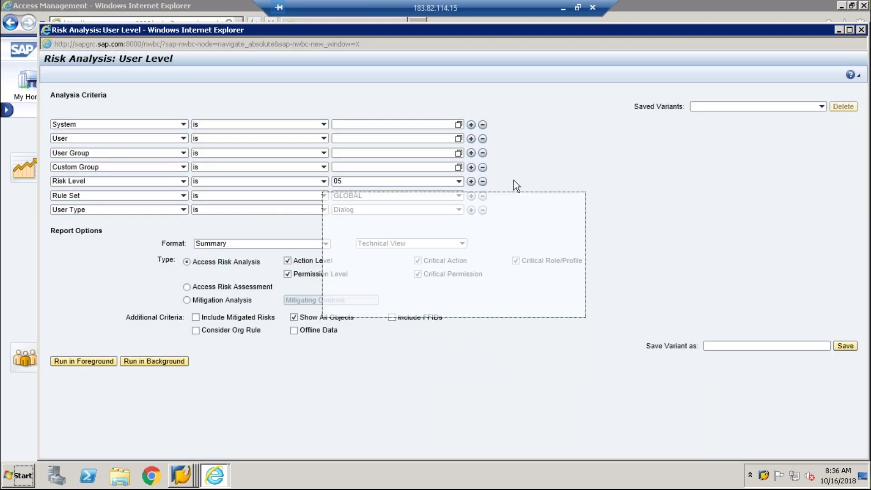
- Search all custom groups, compare the user IDs in ECCPRDGROUP and ESS_ECC, and set the Custom Group criterion to ESS_ECC
click(459, 168)
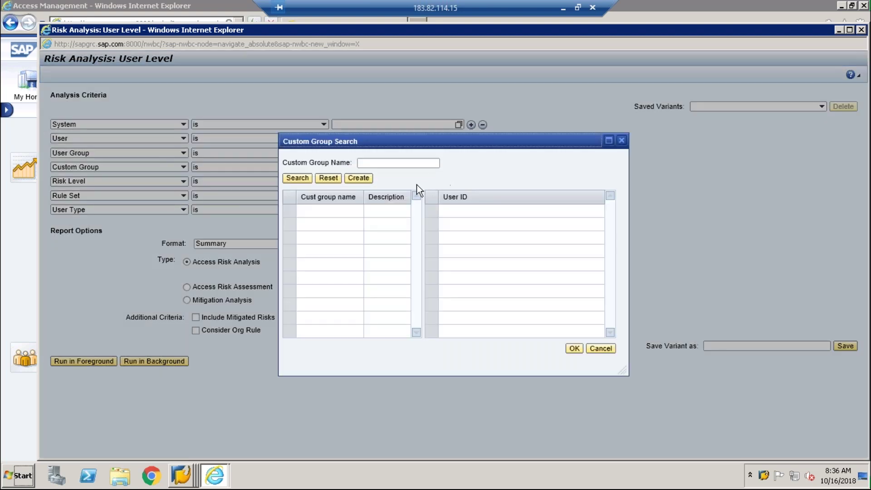
click(300, 178)
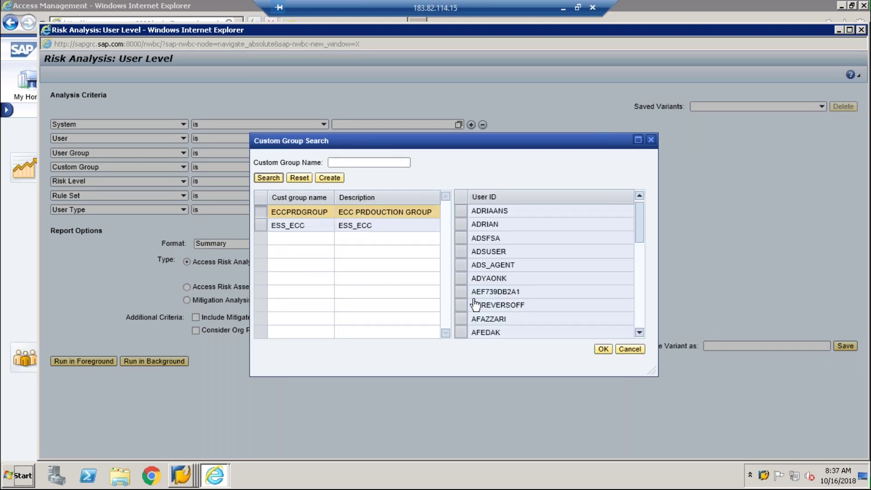
click(261, 226)
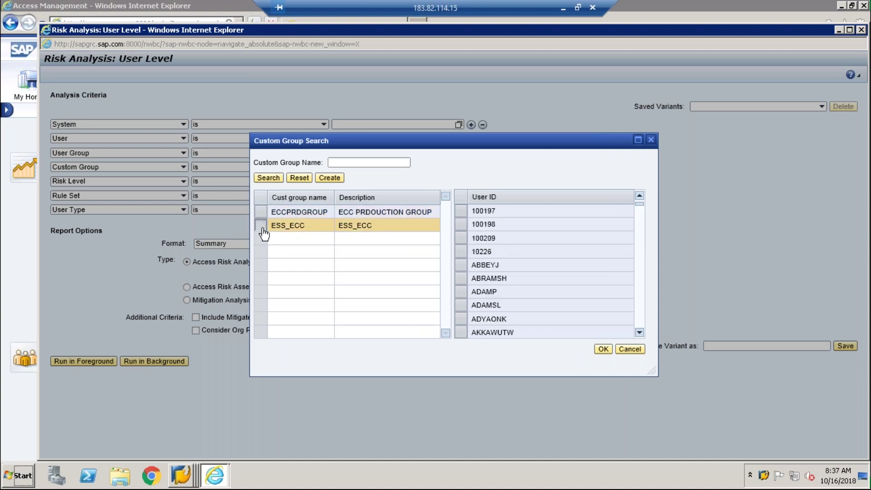
click(262, 214)
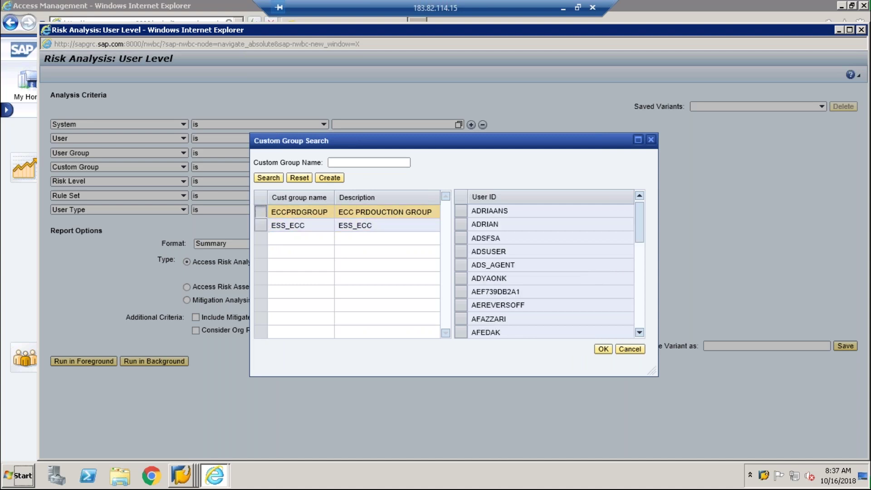
click(262, 227)
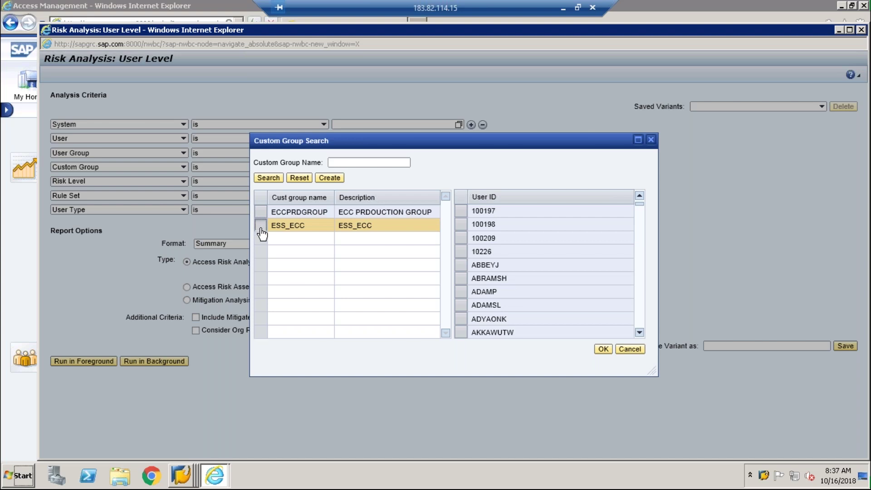
click(464, 268)
click(603, 349)
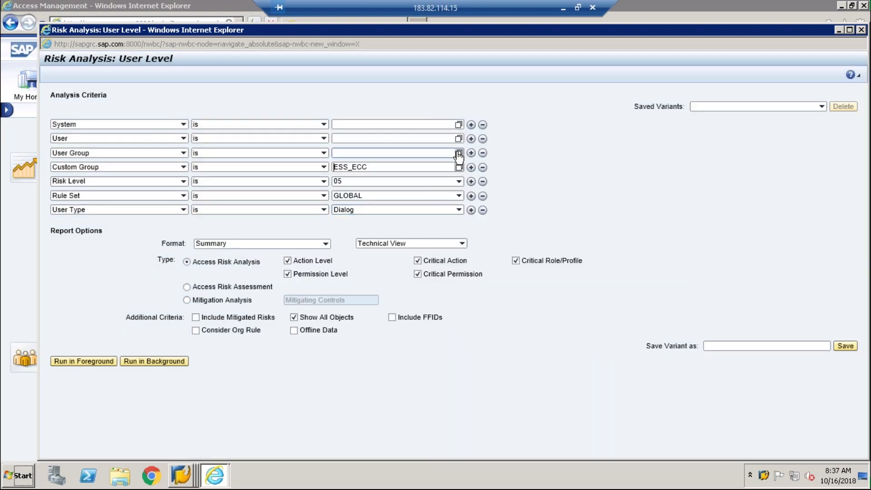
- Search all user groups and set the User Group criterion to ARIBA_PUR
click(460, 154)
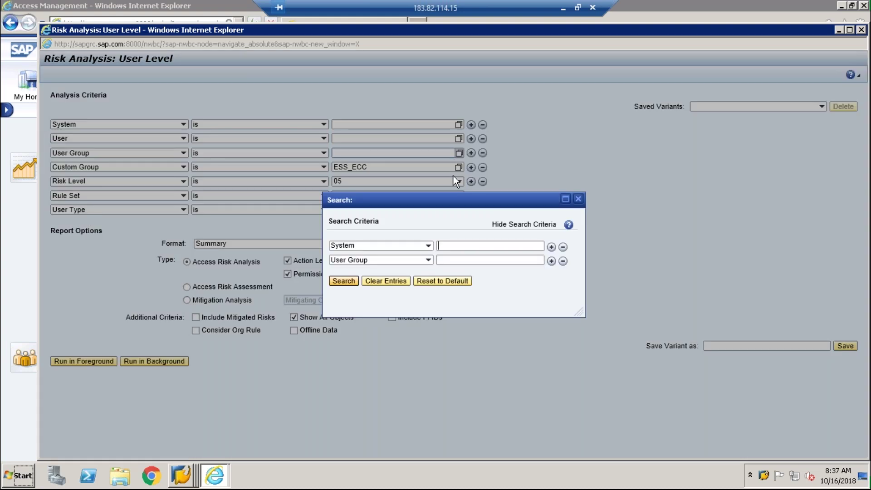
click(346, 283)
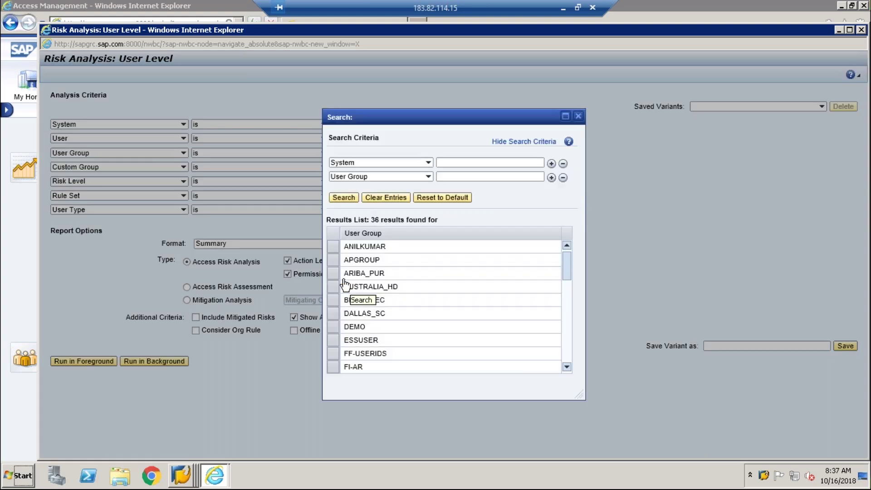
double_click(360, 346)
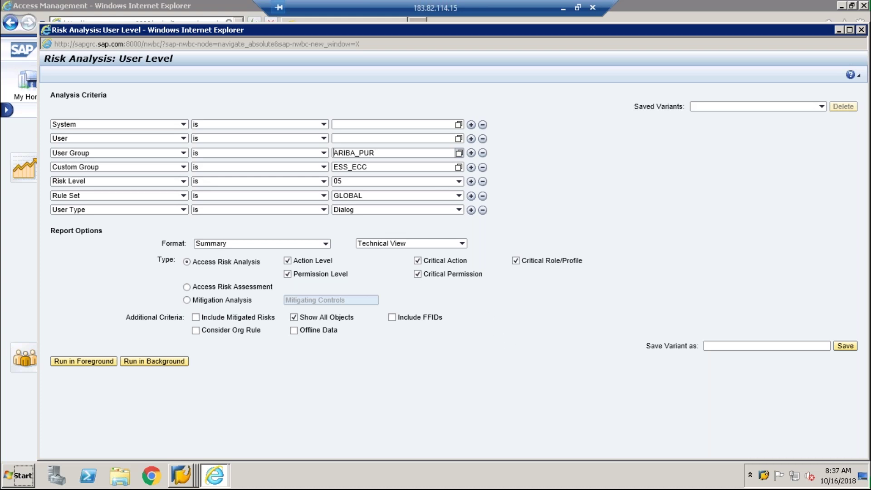
- List the available user groups again, close the search and risk analysis windows, and return to the custom group view in SAP GUI
click(459, 154)
click(356, 278)
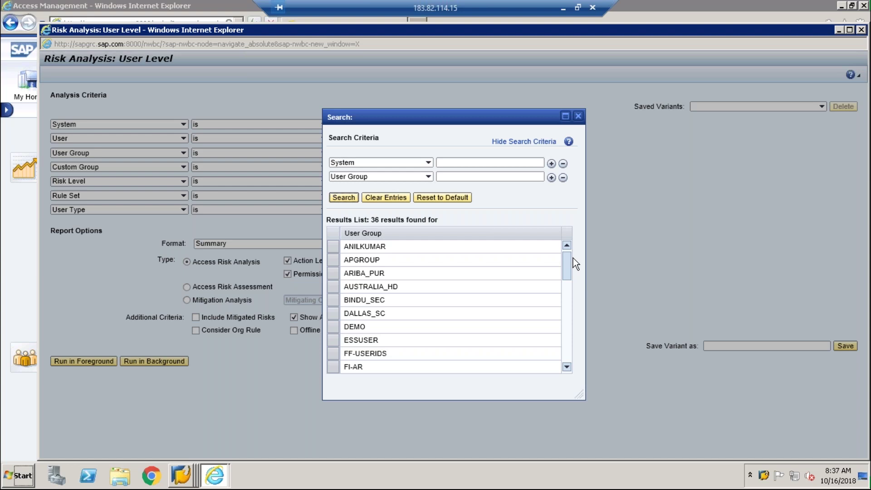
click(578, 117)
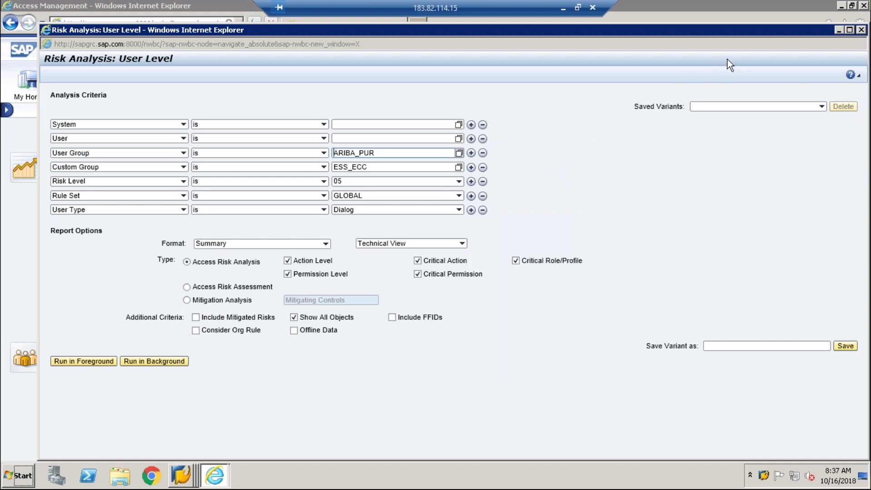
click(862, 30)
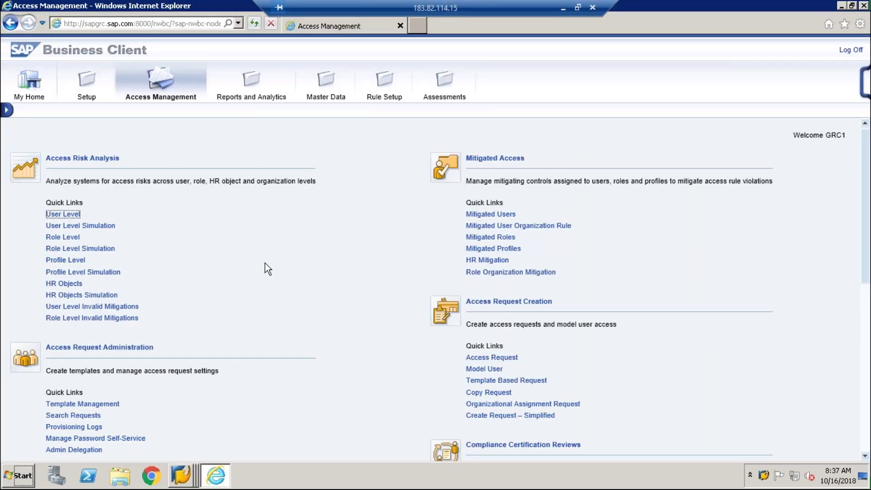
click(842, 7)
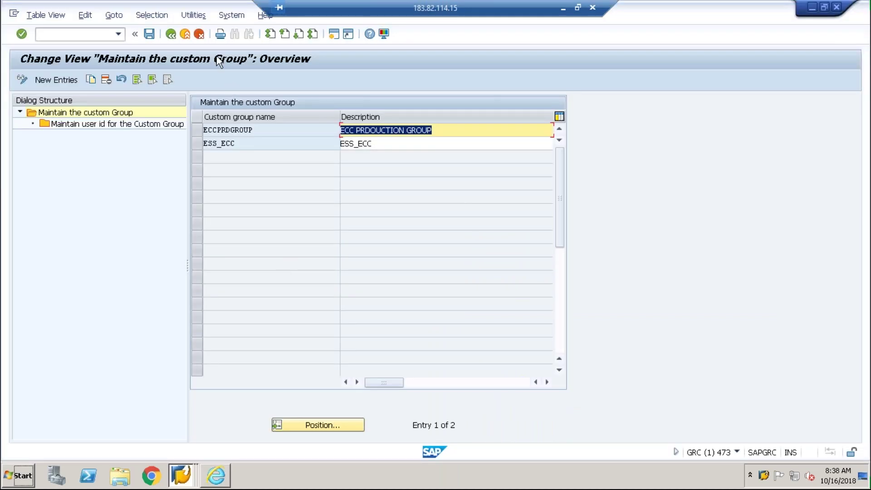
- Open Maintain Master User ID Mapping from the Access Control settings, review the user map table, and return to the IMG
click(172, 34)
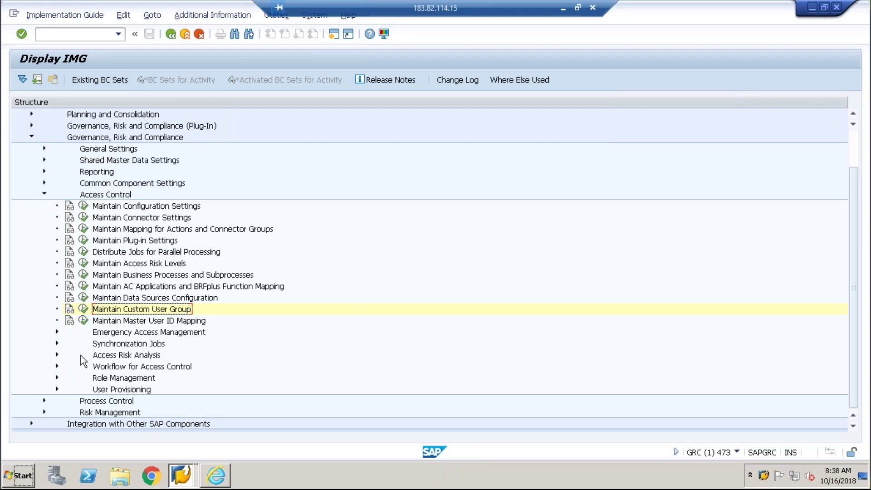
click(84, 321)
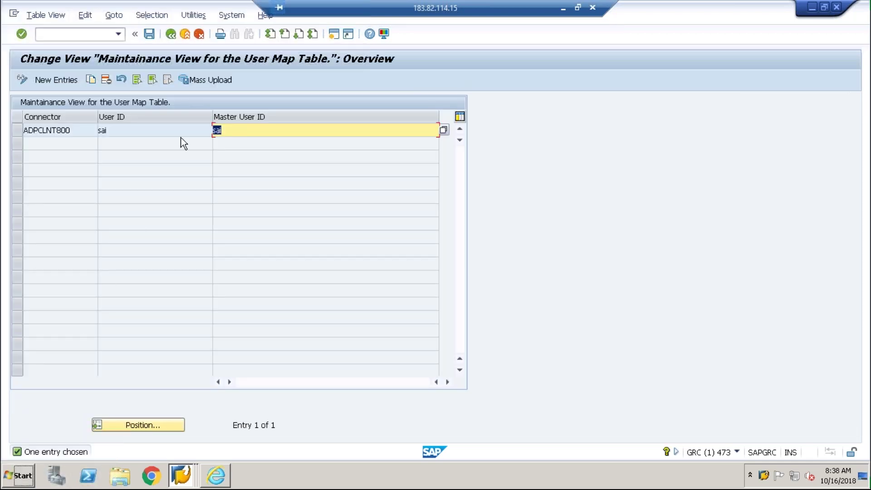
click(176, 35)
- Open Maintain Custom User Group, examine the user IDs assigned to the ESS_ECC group, and return to the custom group overview
click(83, 309)
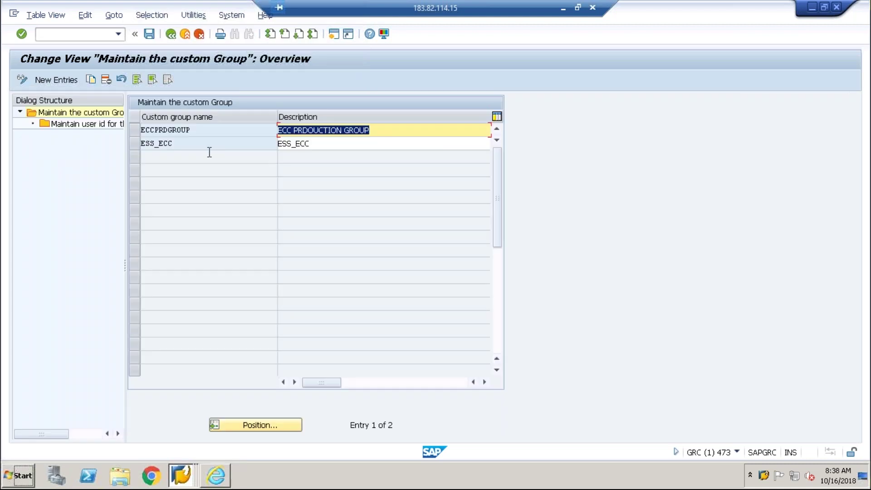
click(136, 146)
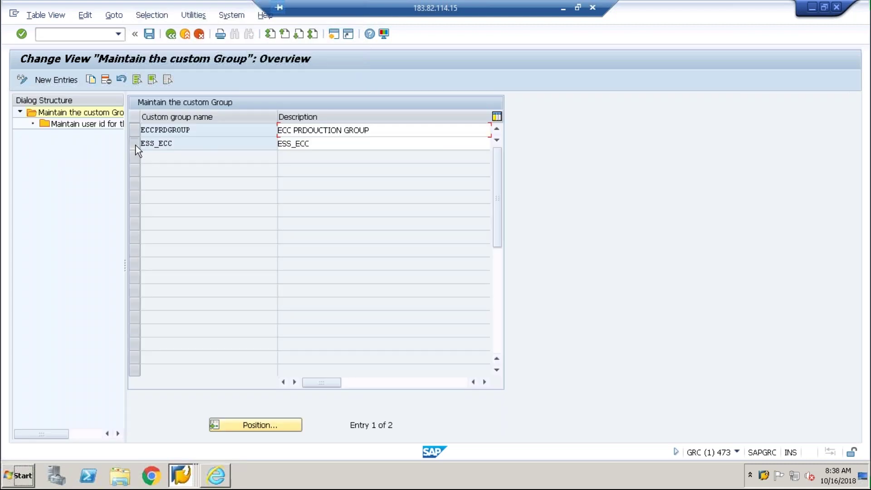
double_click(84, 127)
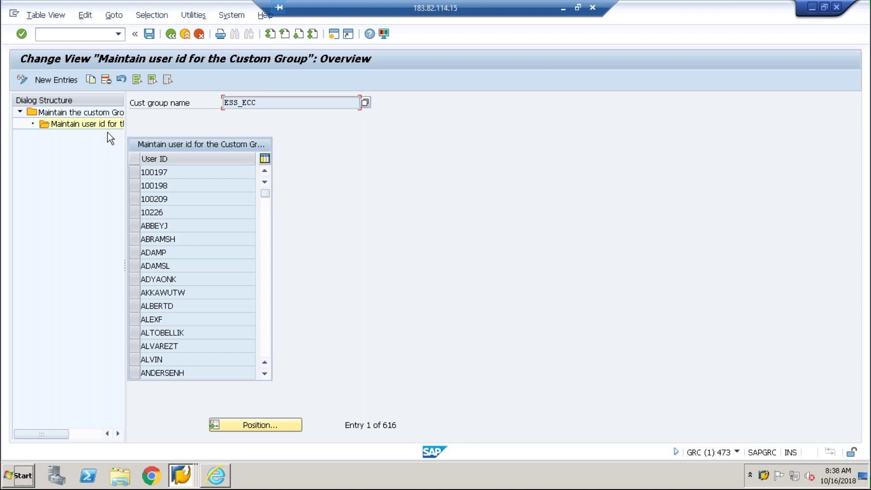
click(119, 114)
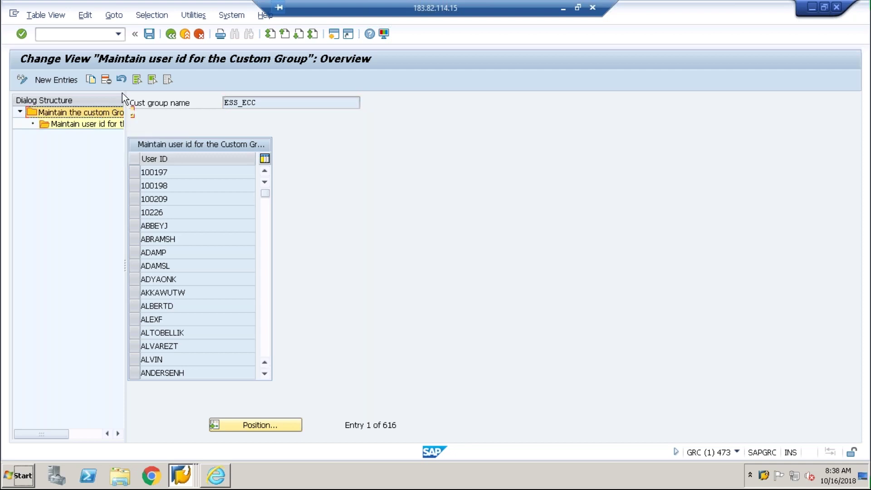
click(171, 34)
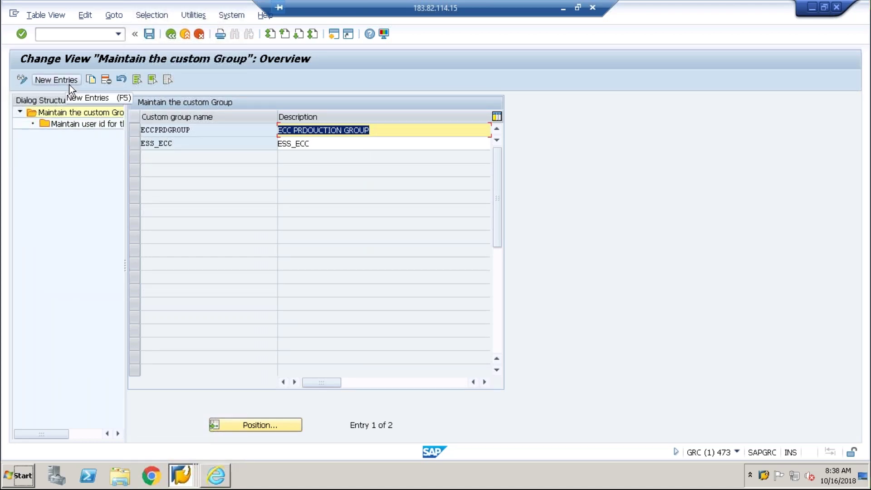
- Create the custom group GRC_TEMP_GROUP with the description DEMO SESSION and save it to customizing request GRCK900284
click(57, 80)
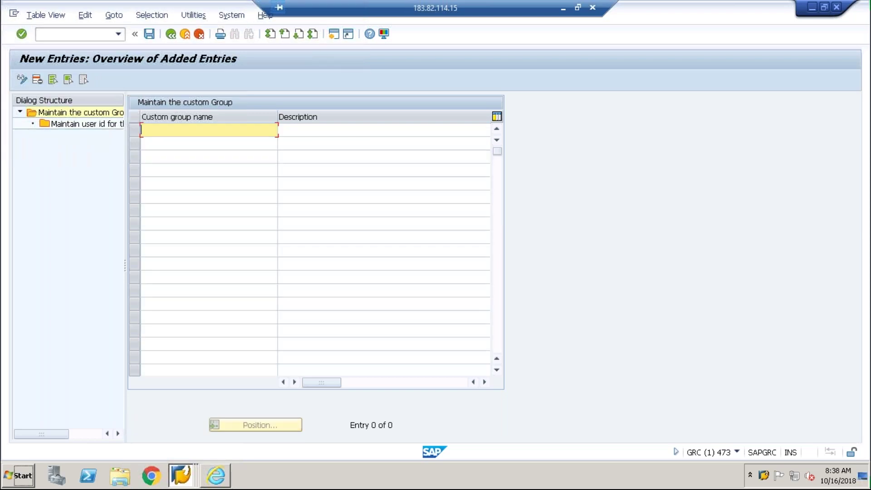
text(GE)
key(BackSpace)
text(RC_TEMP_GROUP)
click(303, 133)
text(DEMO SESSION)
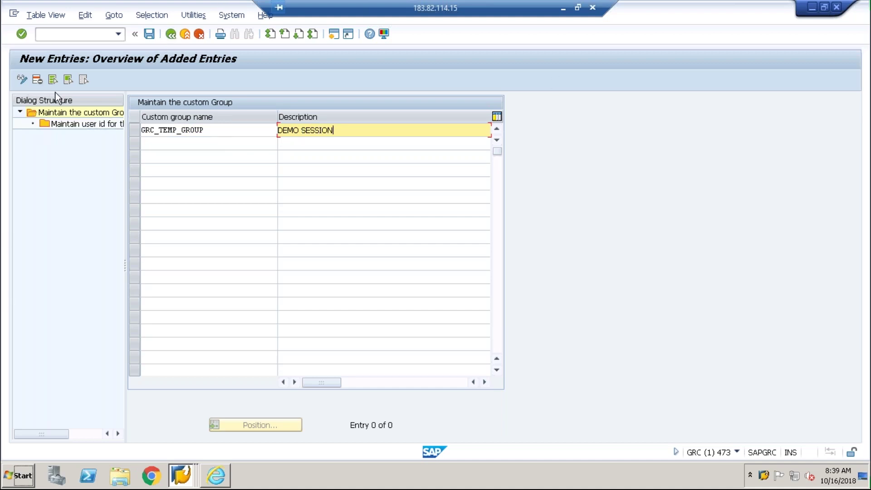
click(150, 35)
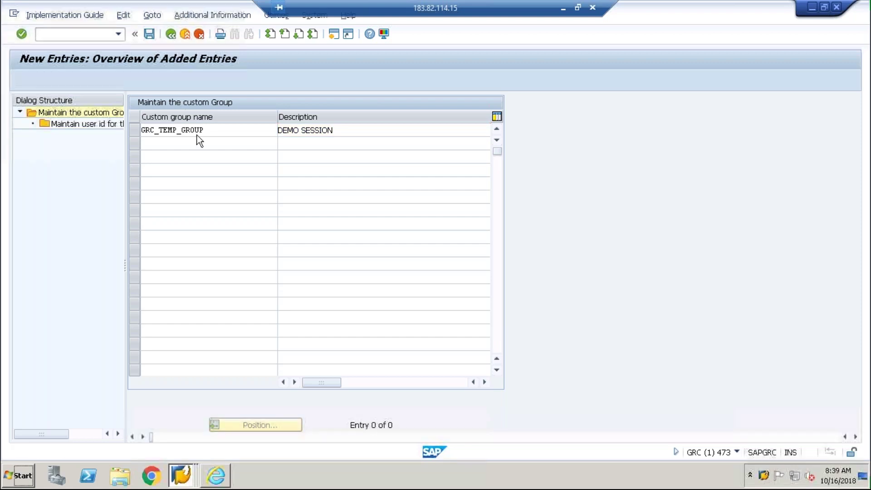
click(188, 216)
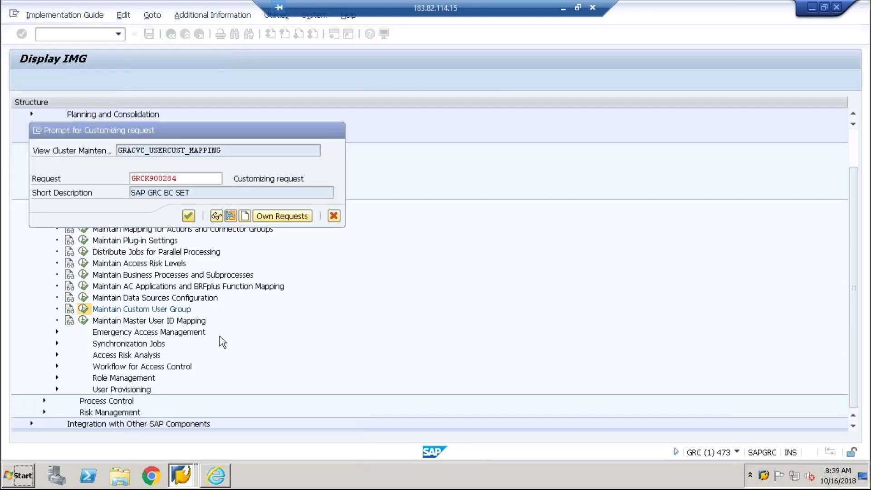
- Open the user ID assignment of GRC_TEMP_GROUP and start new entries
click(135, 130)
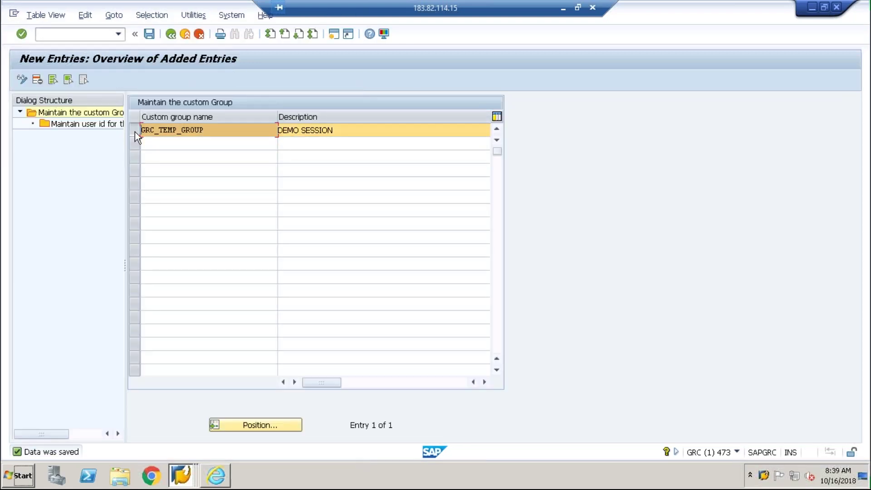
double_click(65, 122)
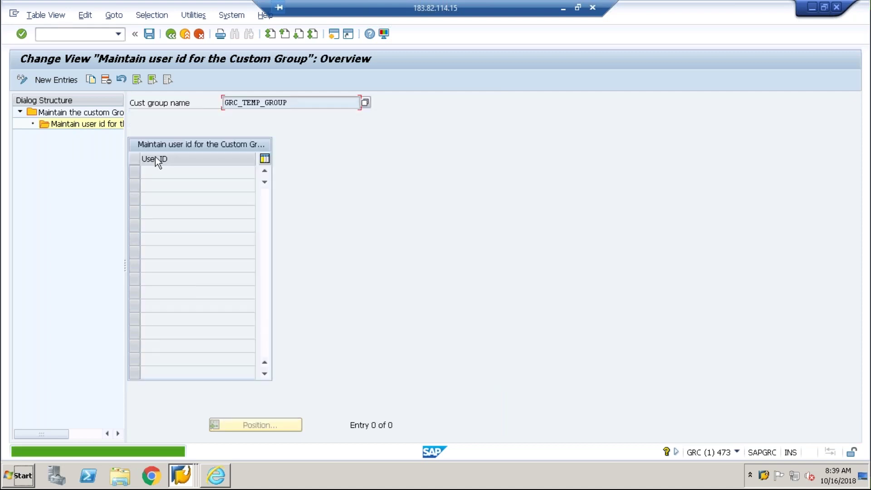
click(45, 80)
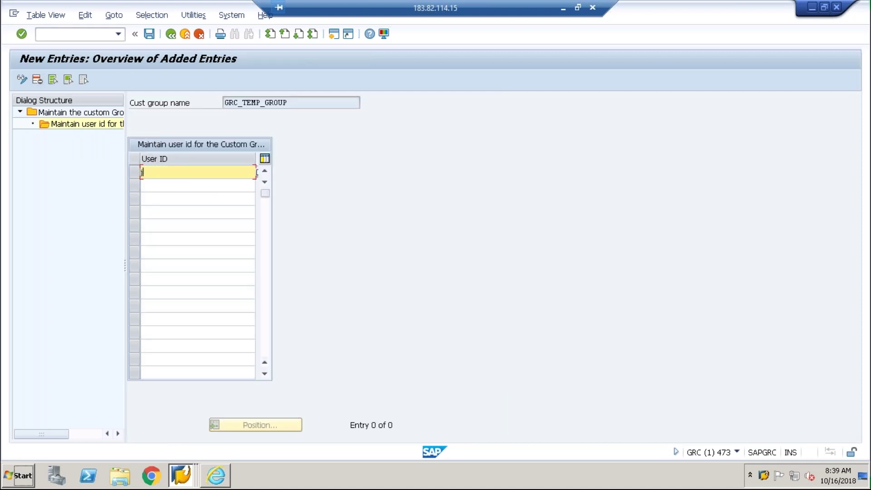
- Try the user ID value help with the criterion J and with no criterion
text(J)
key(F4)
key(BackSpace)
key(F4)
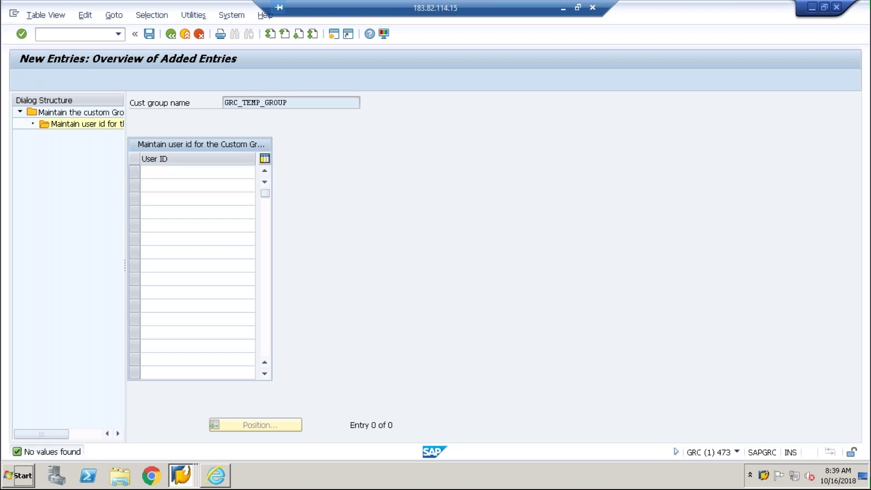
click(301, 352)
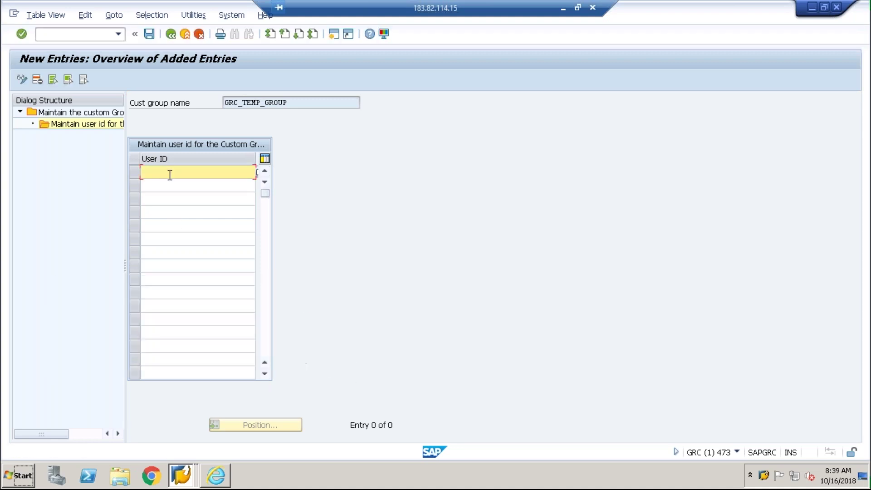
key(F4)
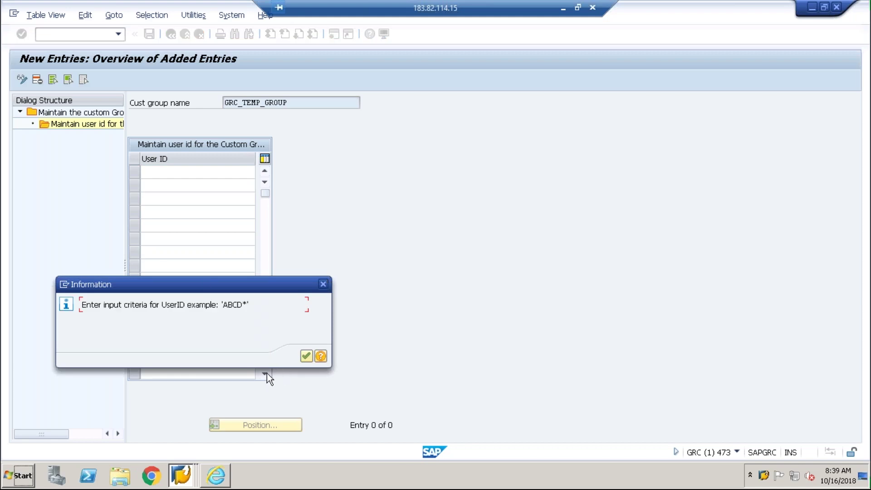
click(306, 356)
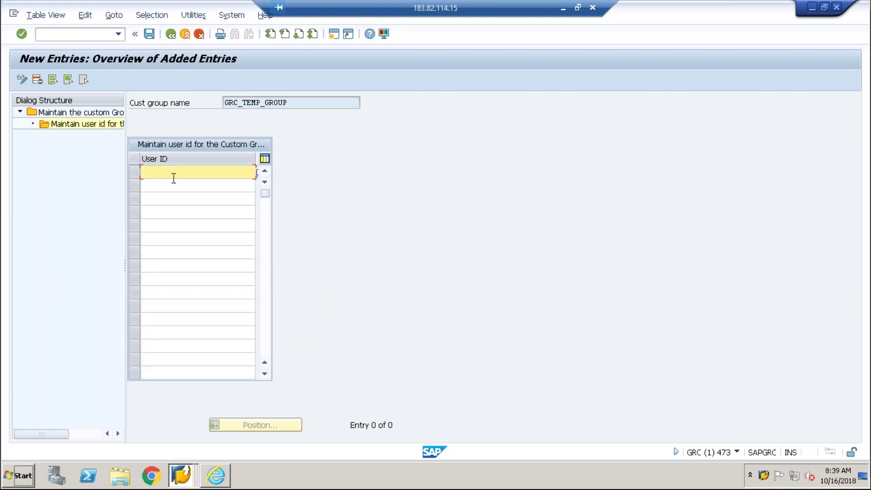
- List all user IDs with the wildcard * and browse through the entries
text(*)
key(F4)
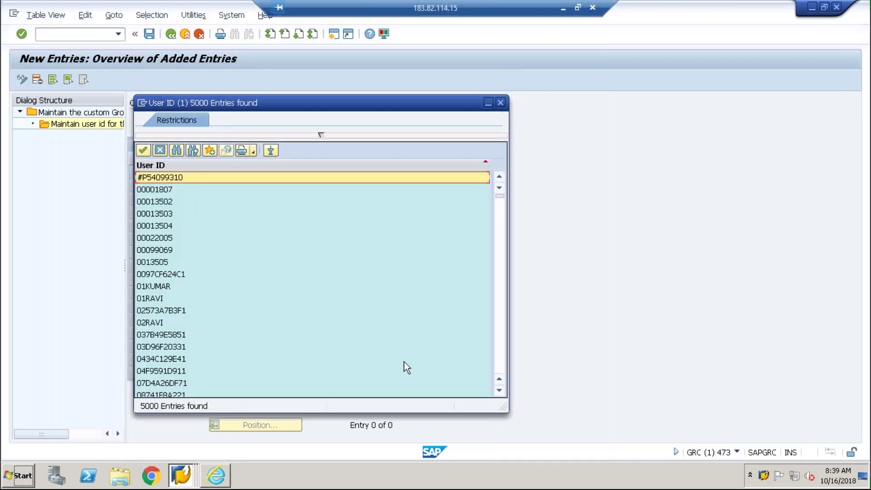
drag(502, 196, 510, 358)
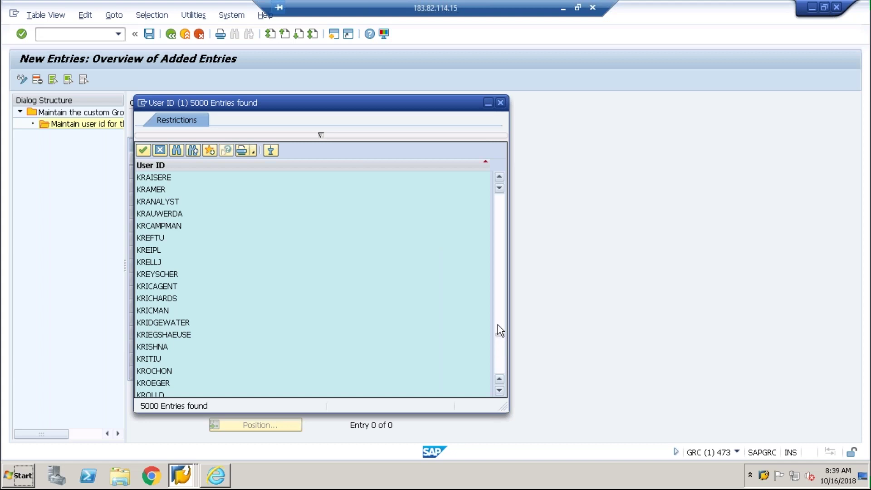
drag(501, 337, 477, 206)
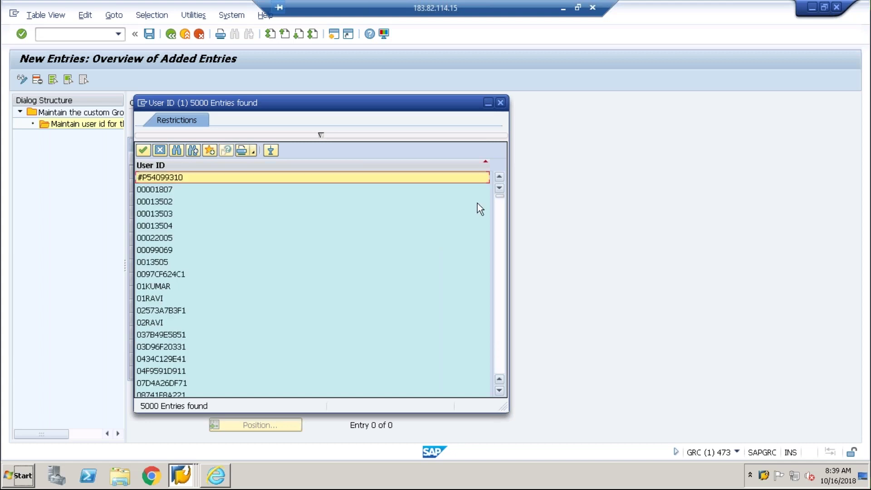
- Restrict the user ID search to *J* and look through the result list
click(318, 134)
text(*J*)
key(Return)
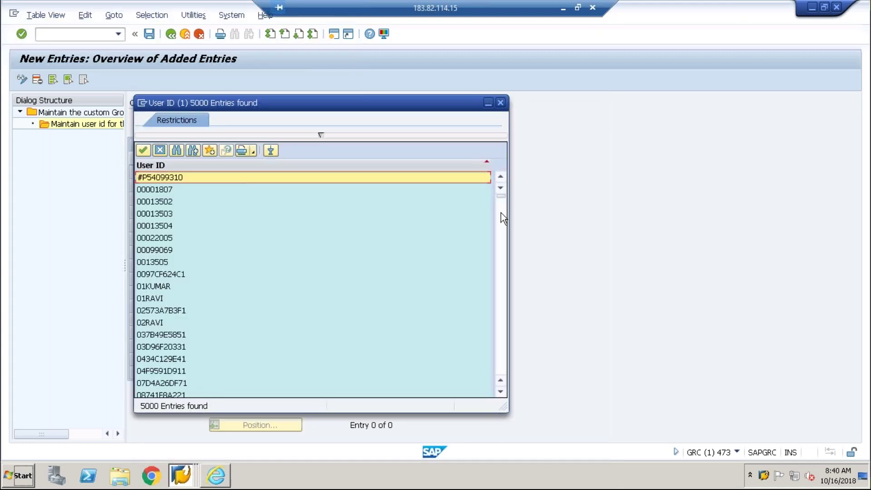
drag(501, 197, 500, 228)
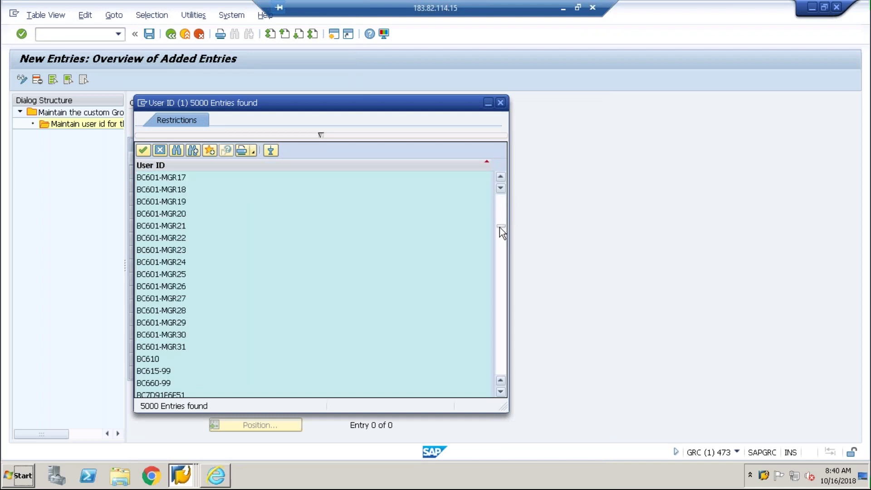
scroll(502, 227, up, 5)
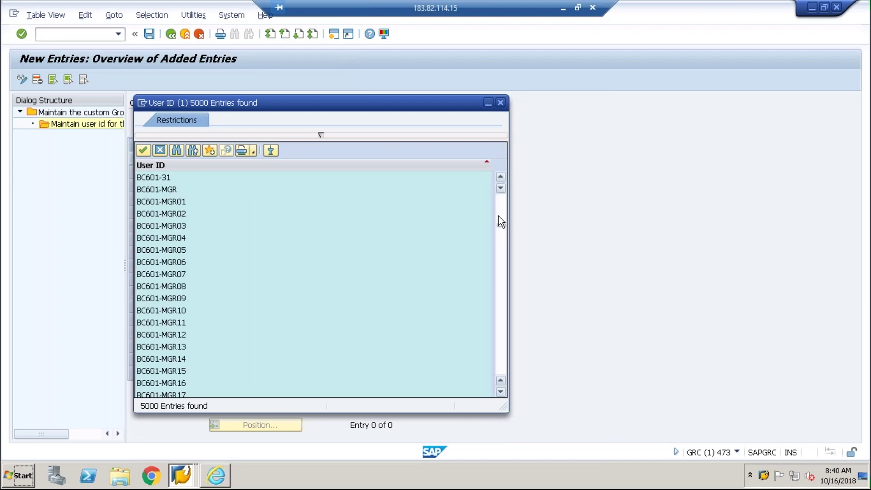
drag(501, 225, 503, 184)
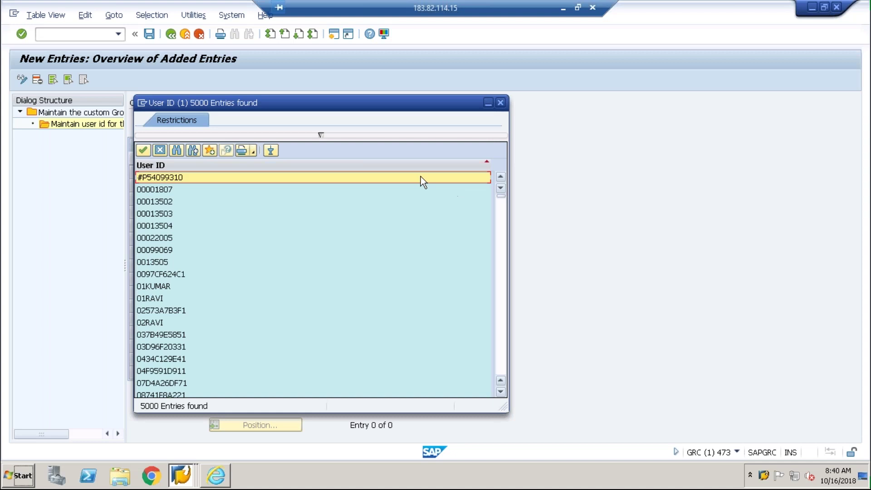
- Change the user ID restriction to J* and rerun the search
click(321, 135)
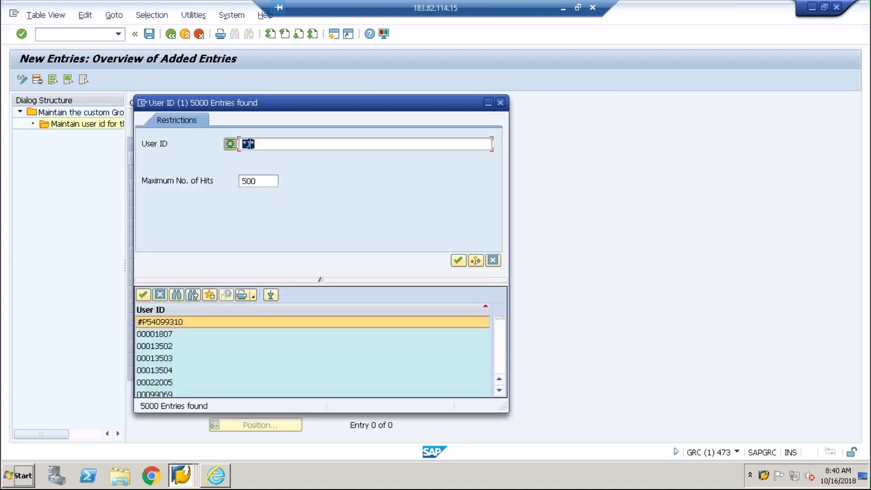
click(247, 144)
text(J)
key(Return)
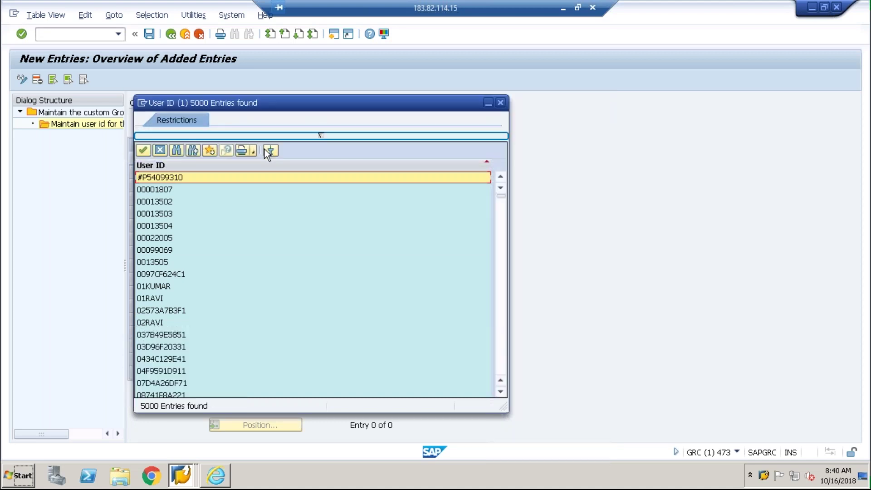
- Clear the maximum number of hits and repeat the J* user ID search
click(334, 137)
key(Tab)
key(BackSpace)
key(BackSpace)
key(BackSpace)
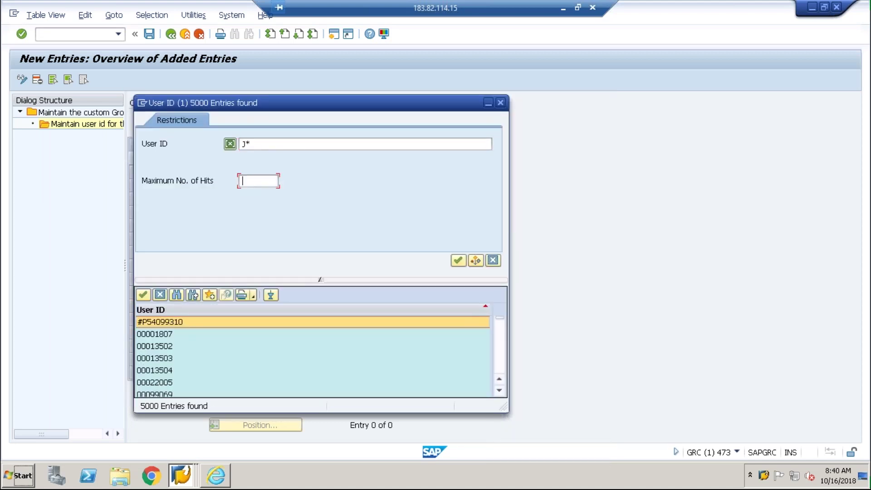
click(458, 261)
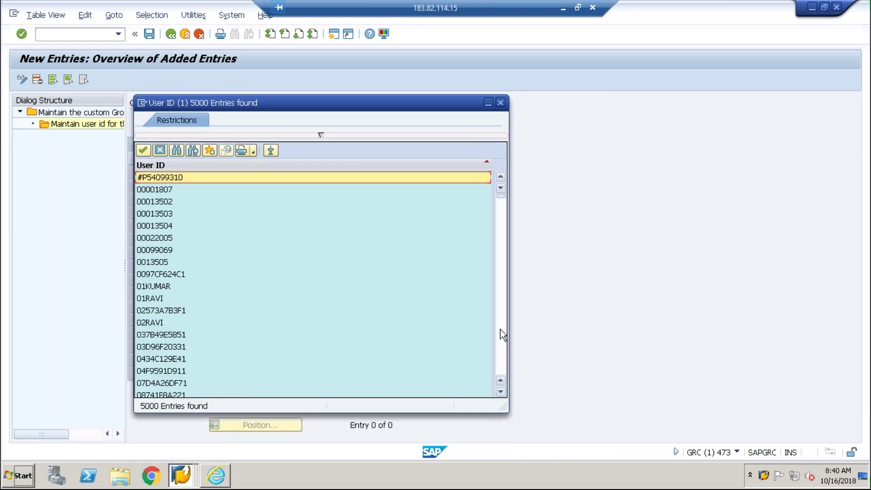
- Search for a specific user's name followed by a wildcard, with a maximum of 9000 hits
click(320, 140)
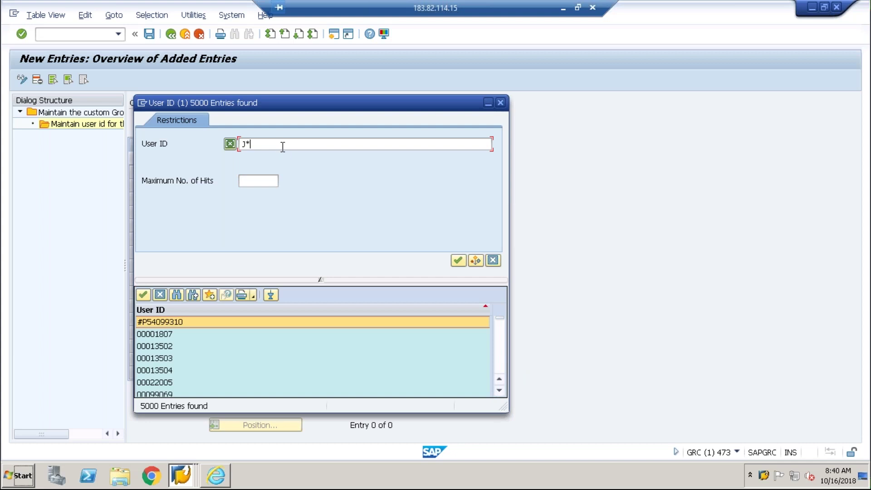
key(BackSpace)
text(EEVA*)
click(254, 181)
text(5000)
click(243, 181)
key(Delete)
text(9)
click(457, 261)
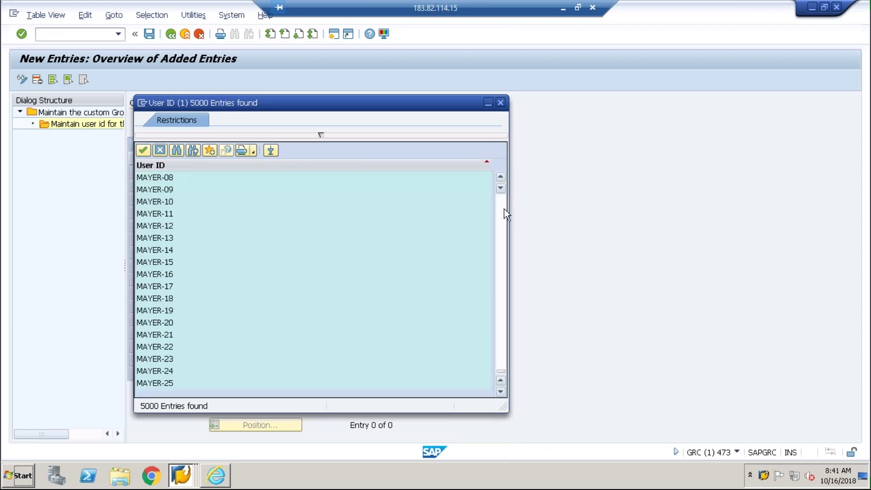
- Assign the first user ID visible at the end of the hit list to GRC_TEMP_GROUP and save the entry
click(321, 135)
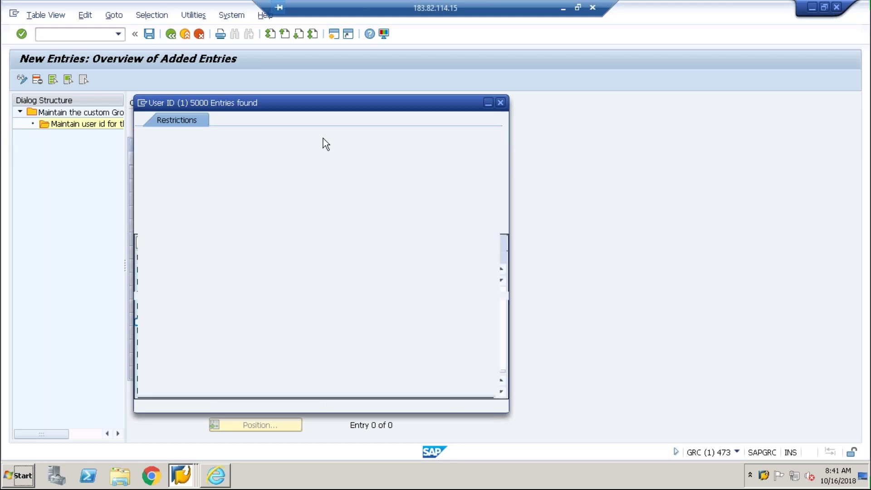
click(158, 322)
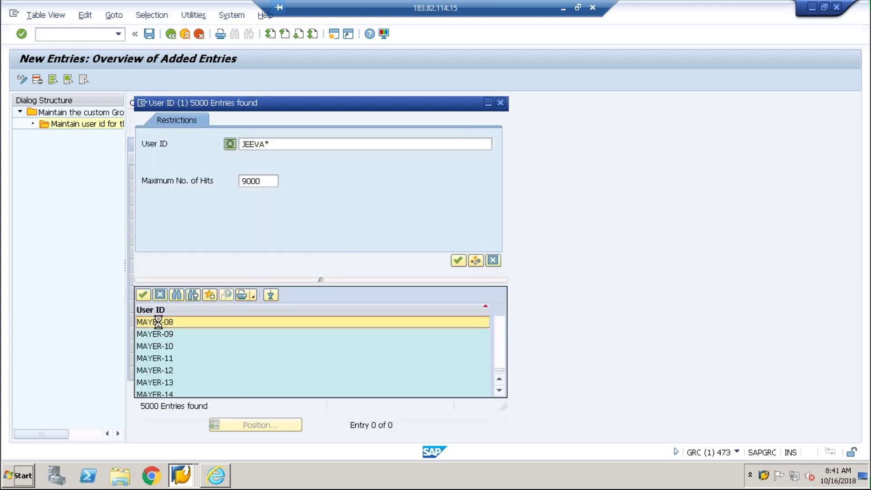
key(Return)
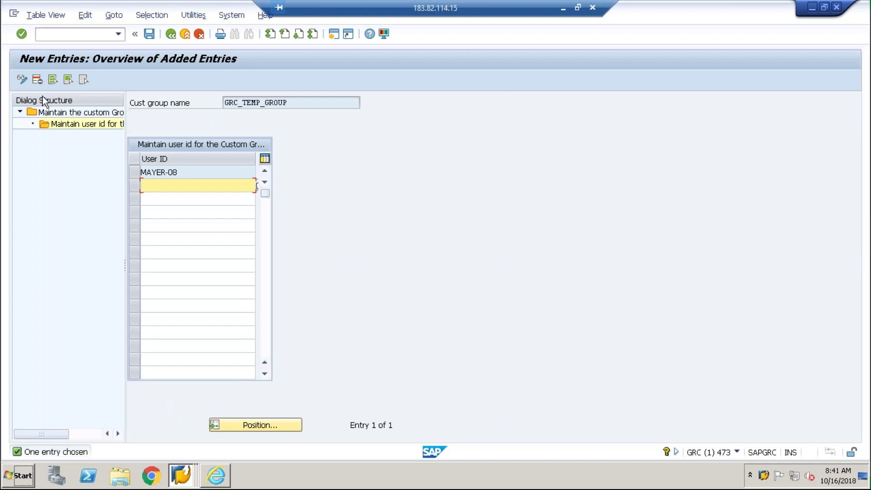
click(148, 34)
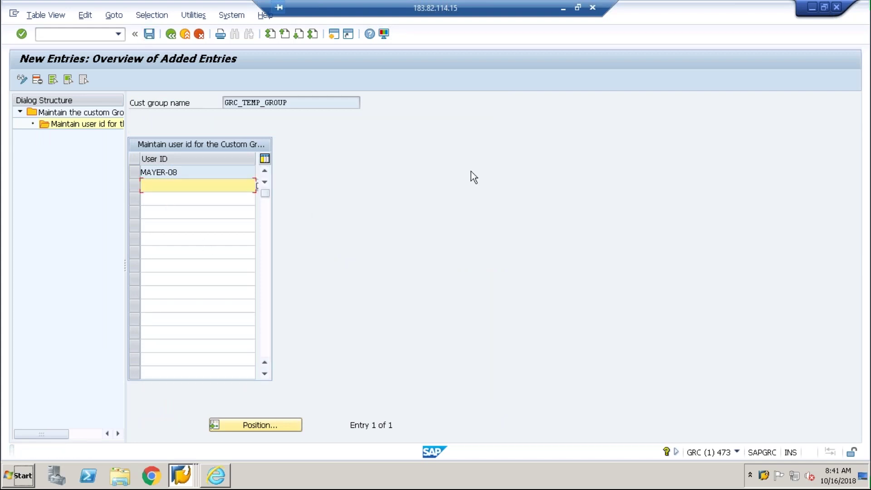
- Return to the IMG and reopen Maintain Custom User Group to review the list of custom groups
click(176, 37)
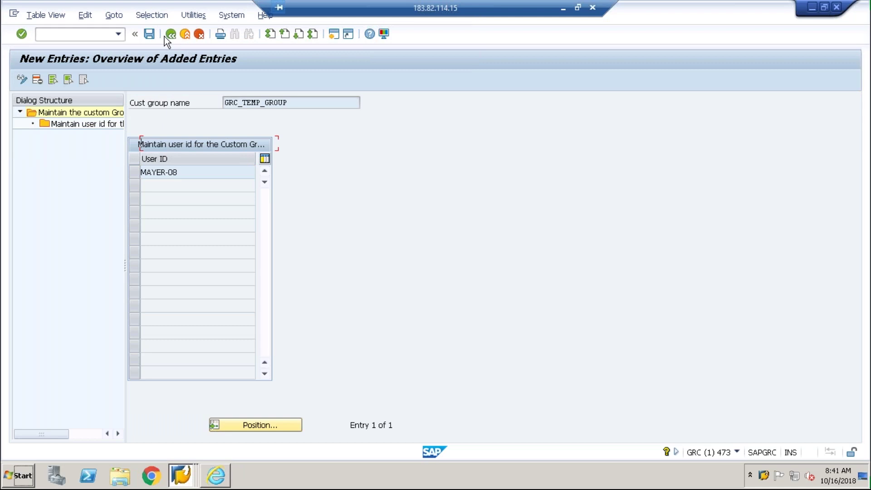
click(166, 36)
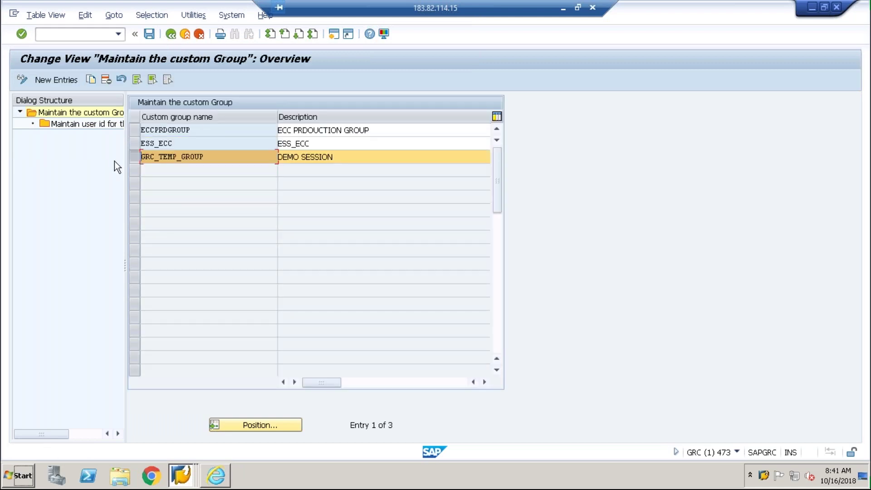
click(171, 35)
click(83, 313)
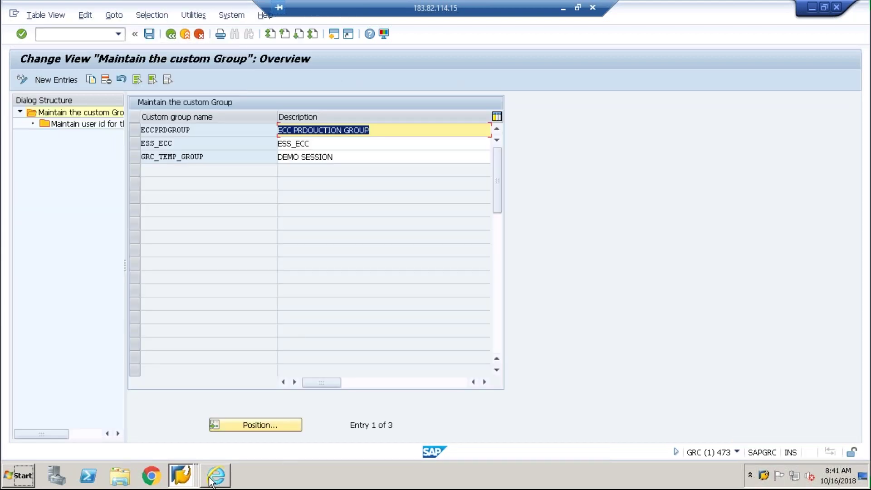
- Close the Internet Explorer window and the Business Configuration Sets activation session, returning to the custom group overview
click(215, 476)
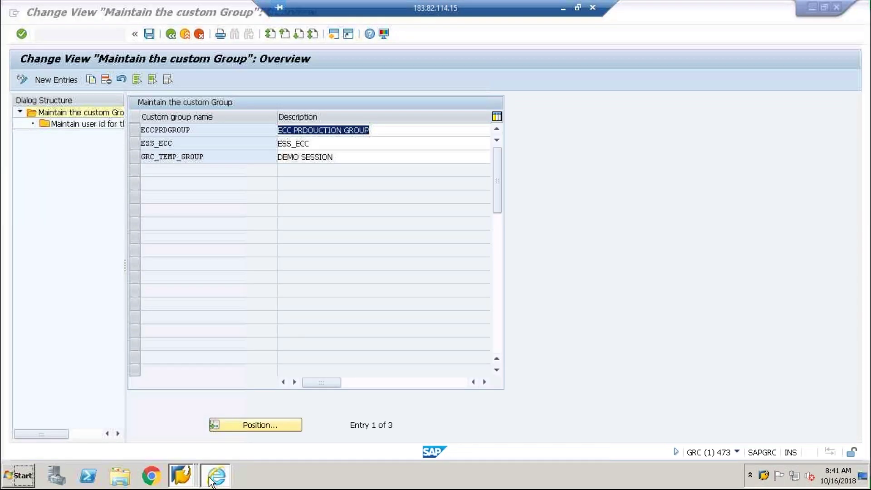
click(180, 480)
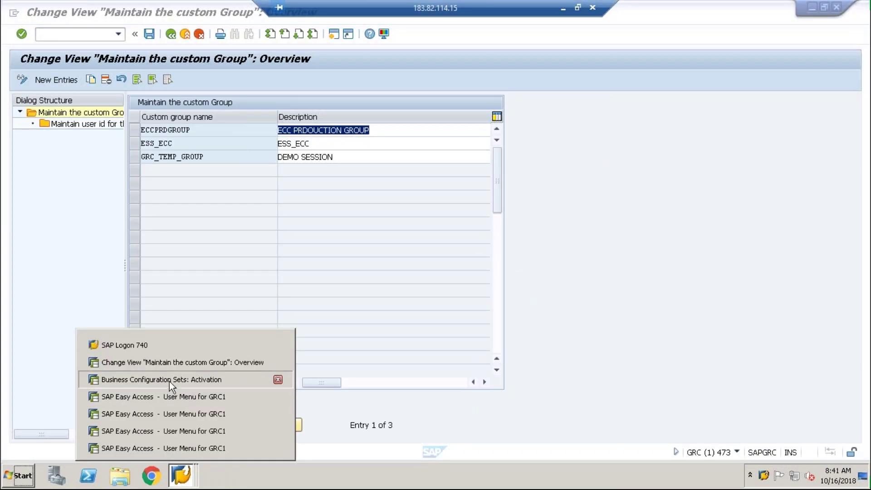
click(170, 381)
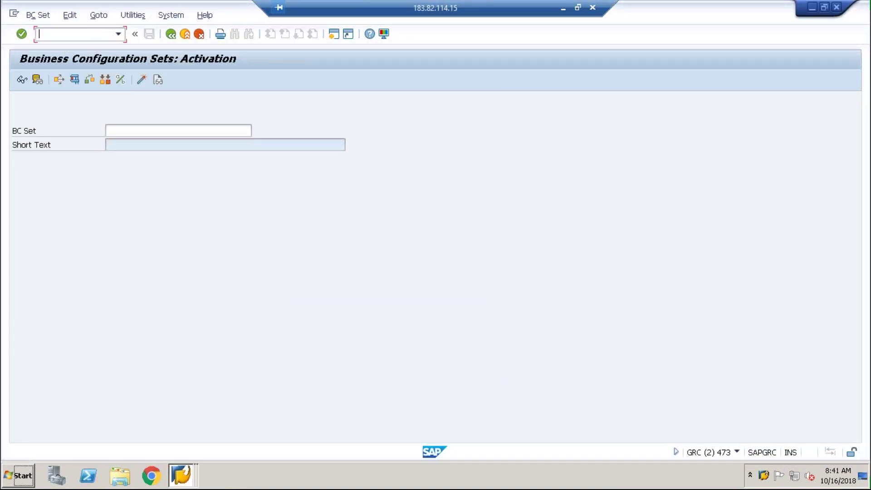
text(/N)
click(836, 7)
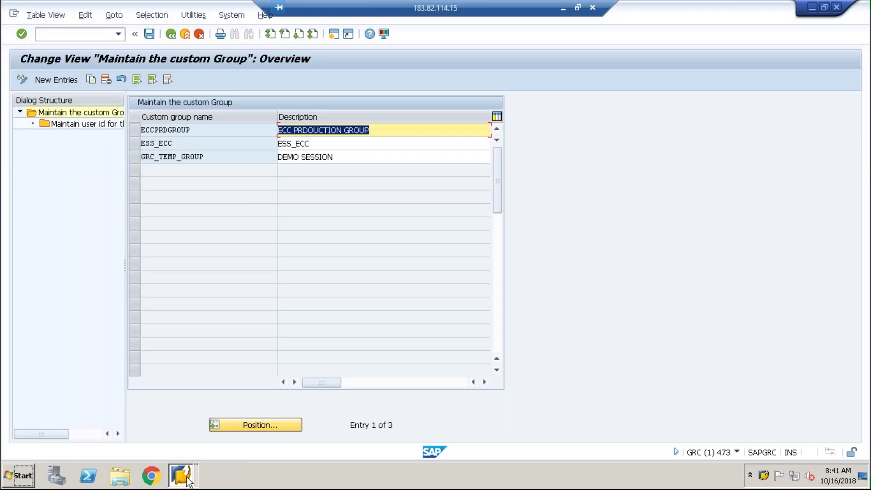
- Switch to an SAP Easy Access session and launch the Business Client with transaction /NNWBC
mouse_move(188, 481)
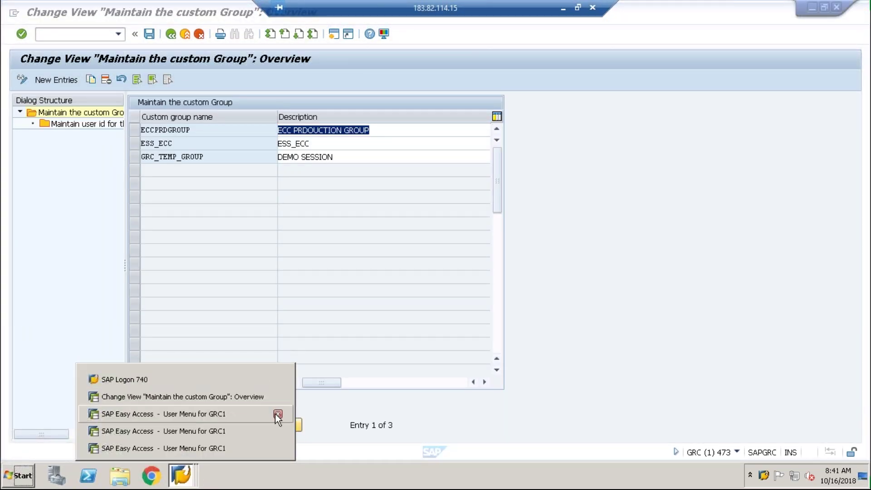
click(278, 414)
click(278, 431)
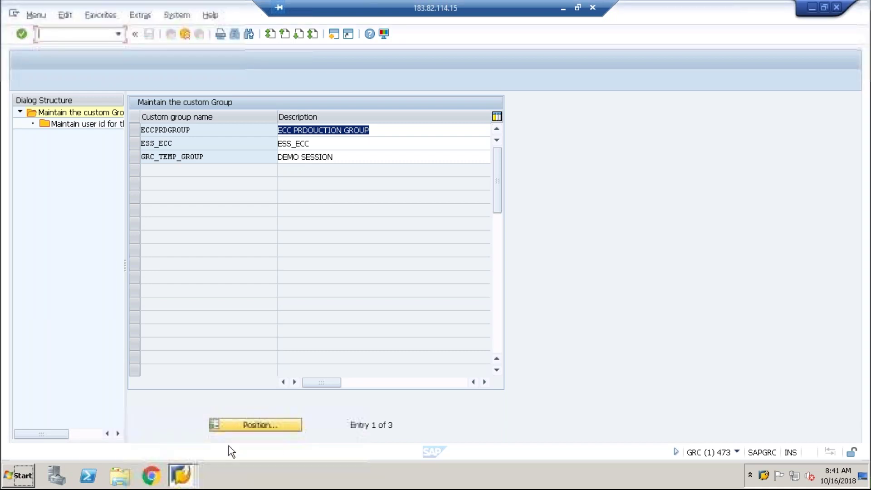
text(/NNWBC)
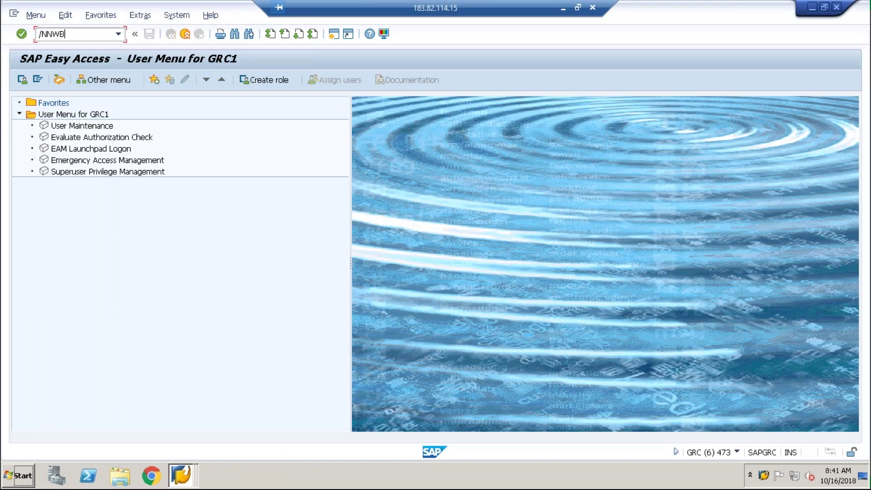
key(Return)
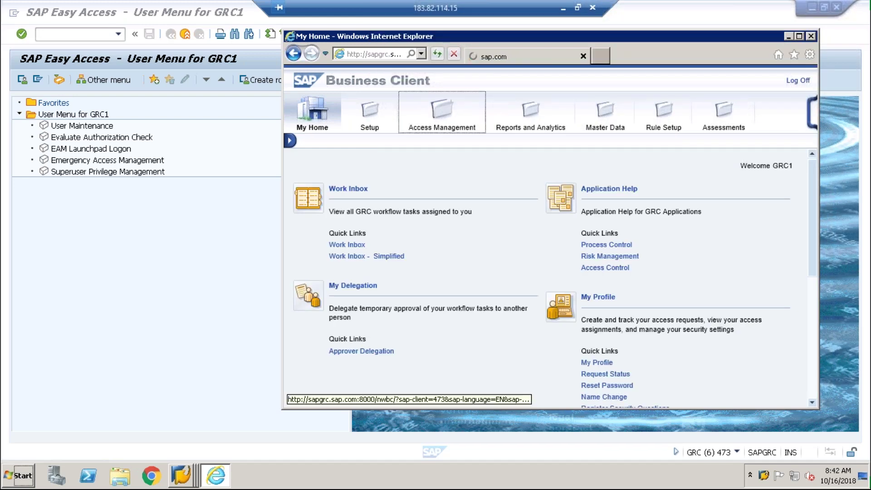
- Maximize the Business Client window and open the User Level risk analysis from Access Management
click(799, 36)
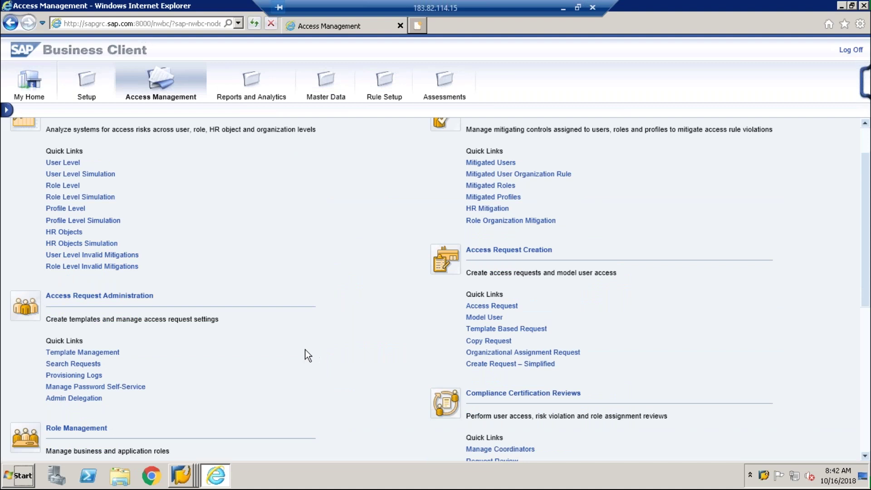
click(59, 164)
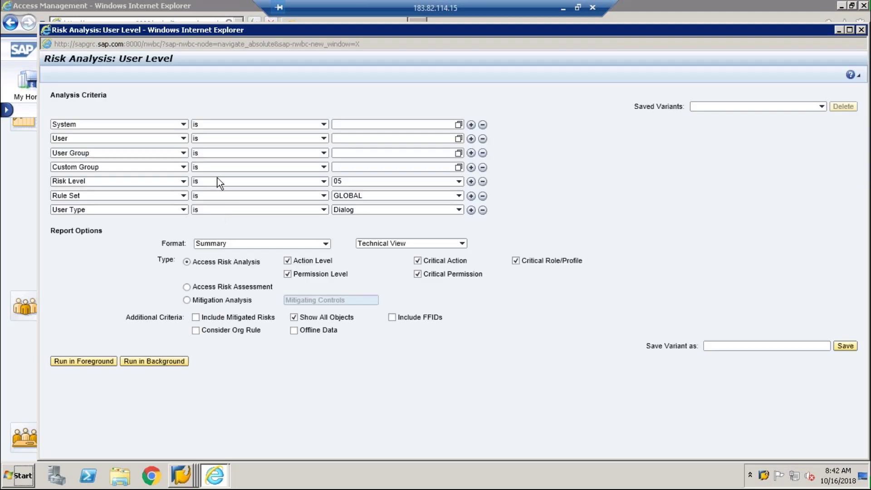
click(459, 154)
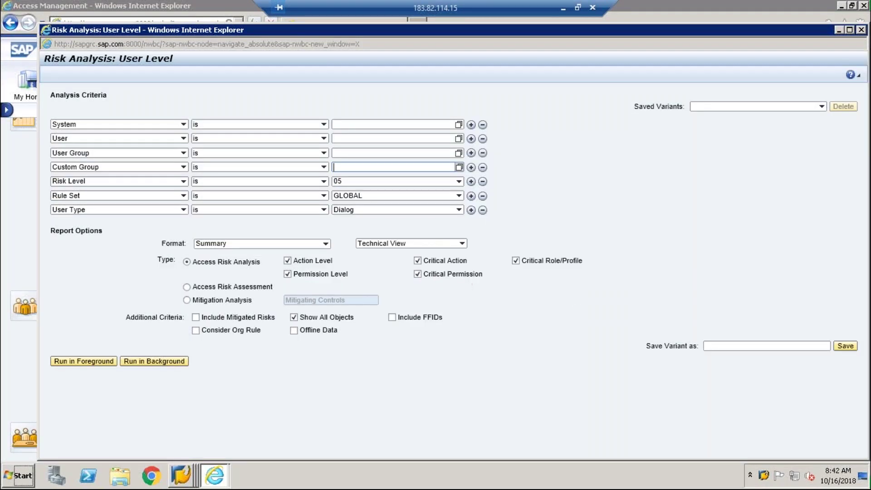
key(Escape)
- Search the custom groups and set the Custom Group criterion to GRC_TEMP_GROUP with its assigned user ID selected
click(459, 167)
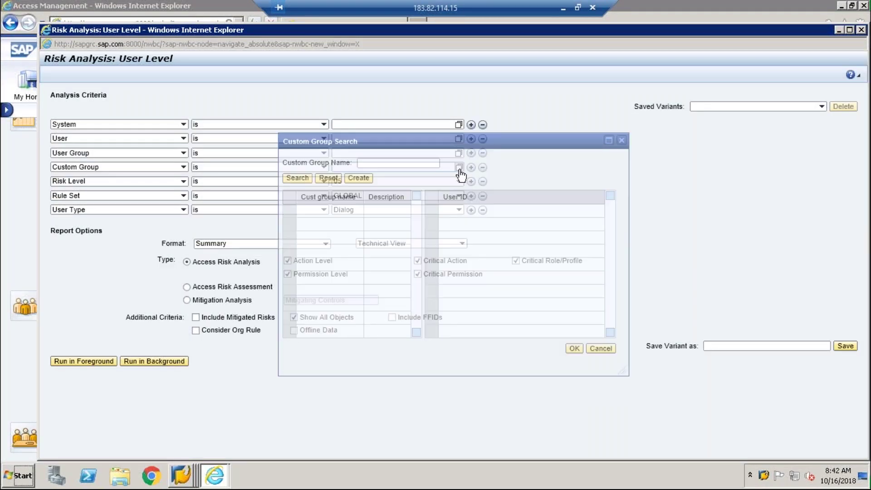
click(287, 178)
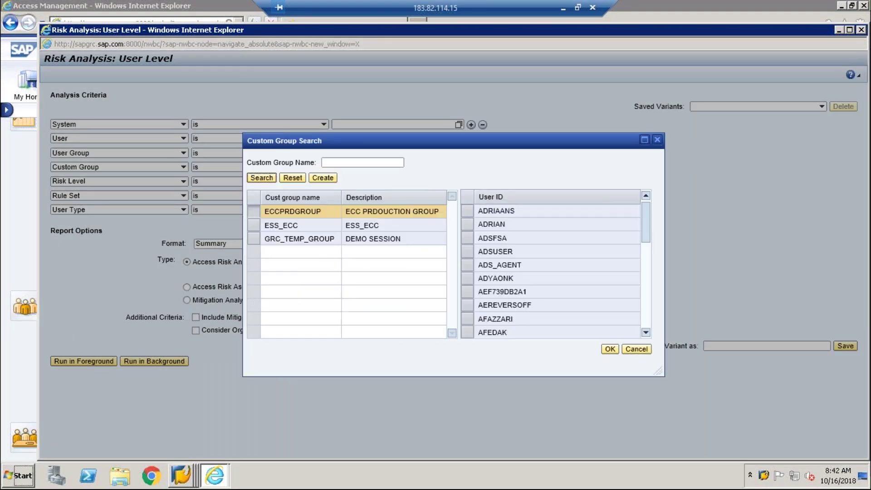
click(253, 239)
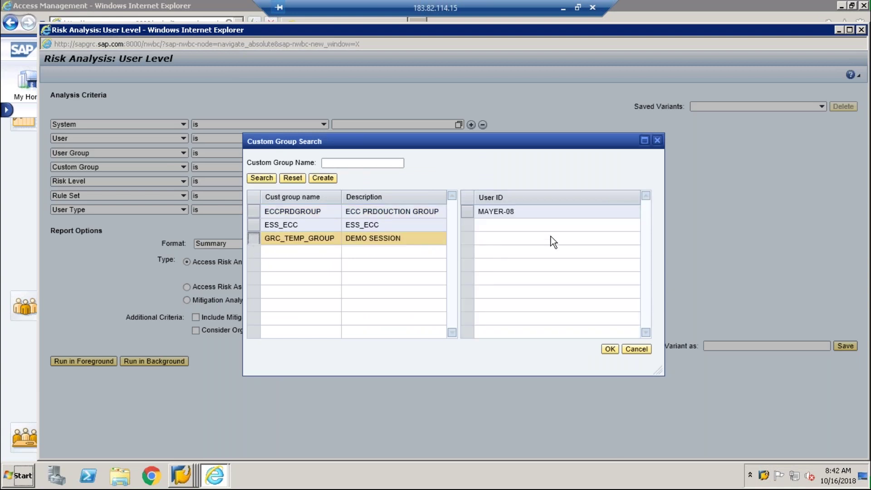
click(466, 212)
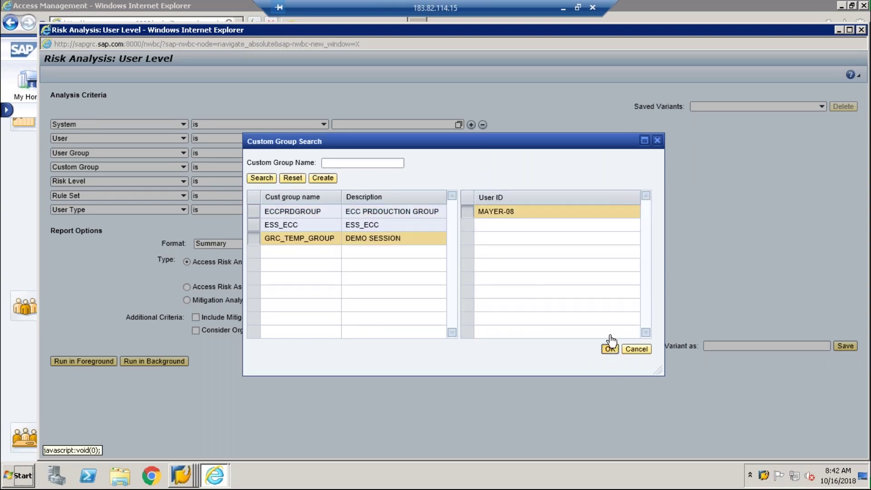
click(610, 349)
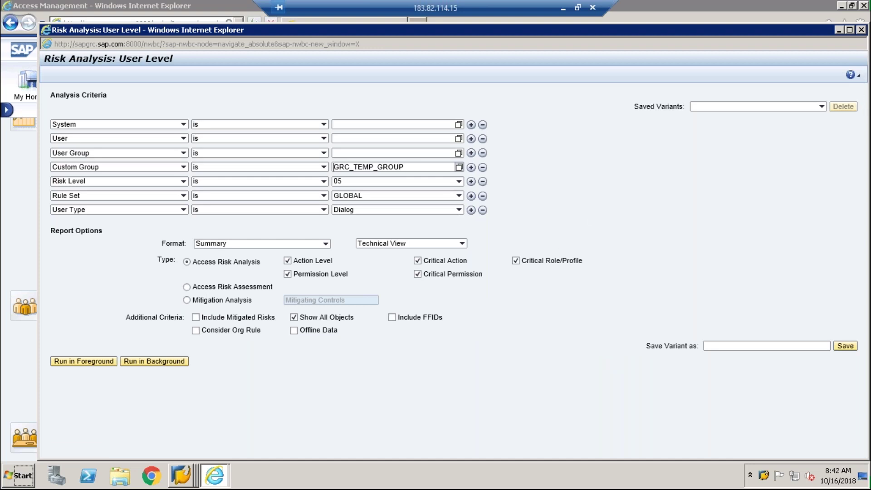
- Close the risk analysis, return to the SAP IMG and view Maintain Master User ID Mapping
click(862, 30)
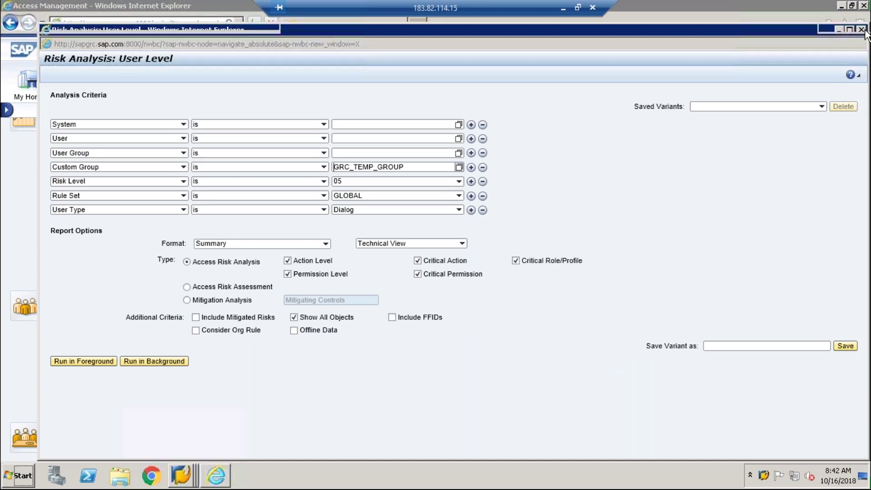
click(841, 7)
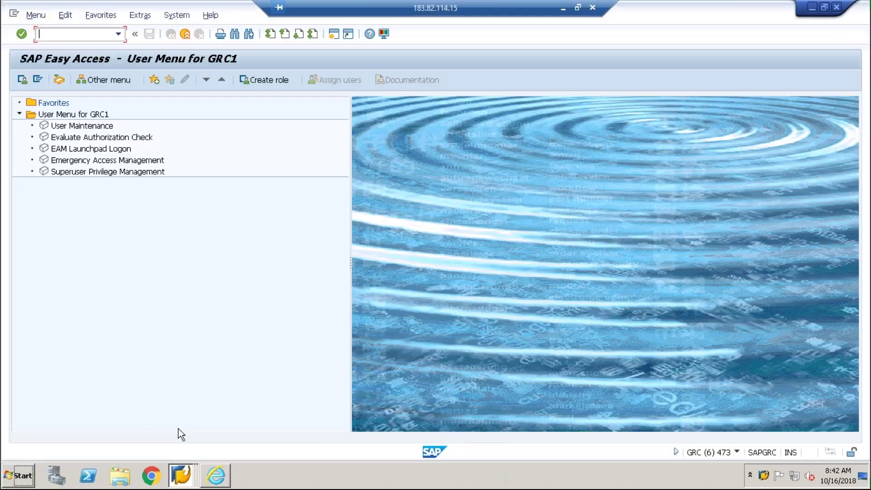
click(182, 475)
click(169, 33)
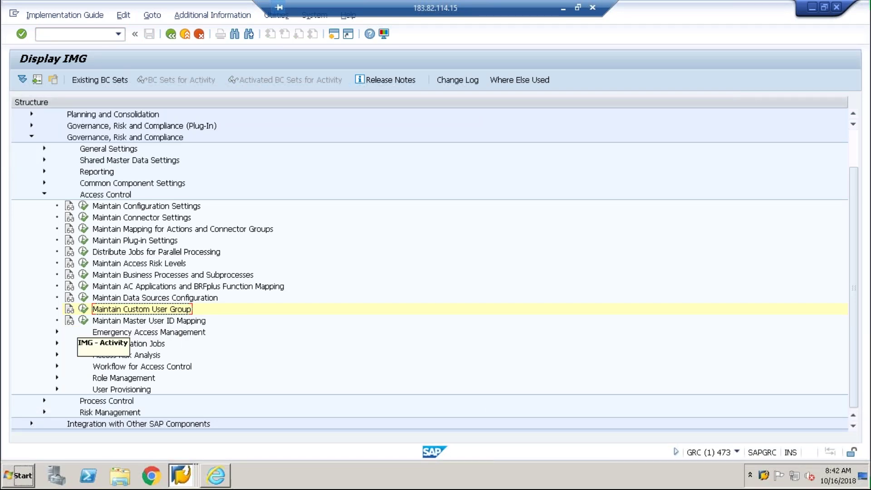
click(84, 321)
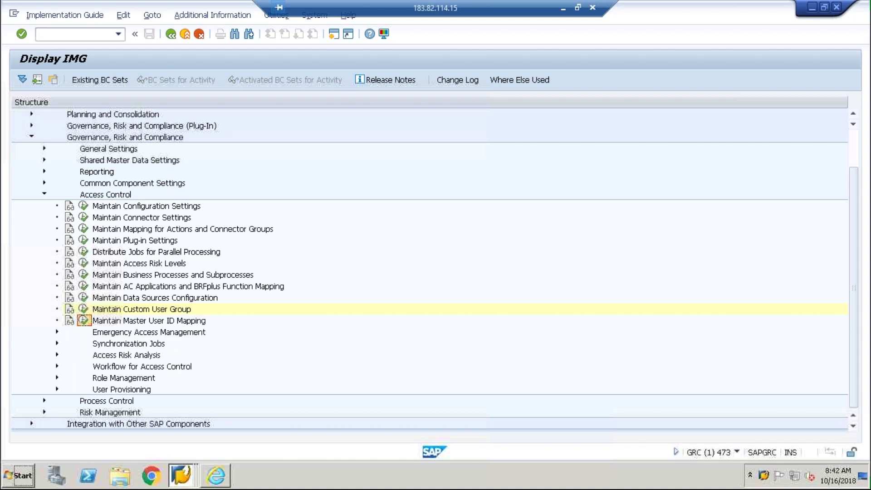
click(173, 32)
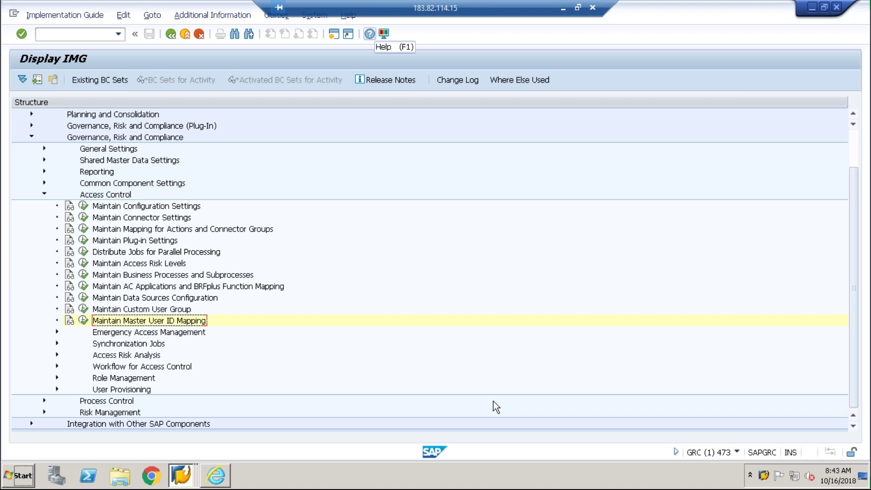
- Expand Emergency Access Management and Synchronization Jobs under Access Control in the IMG
click(57, 332)
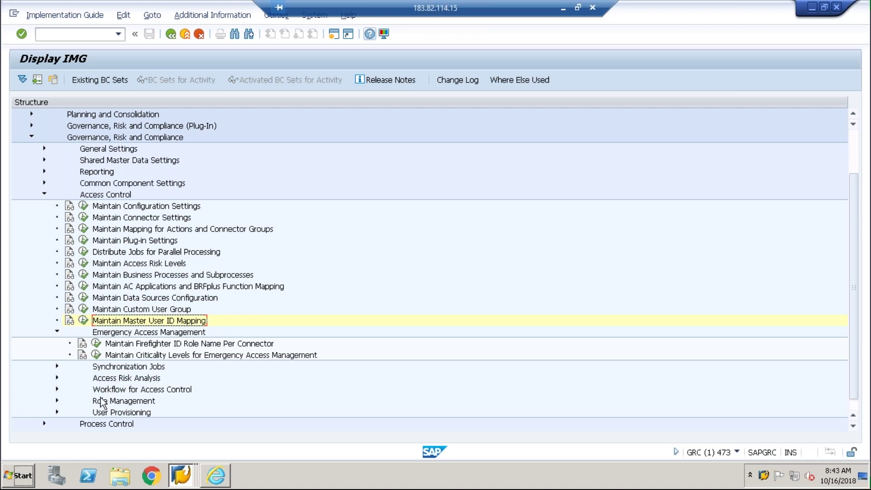
click(57, 367)
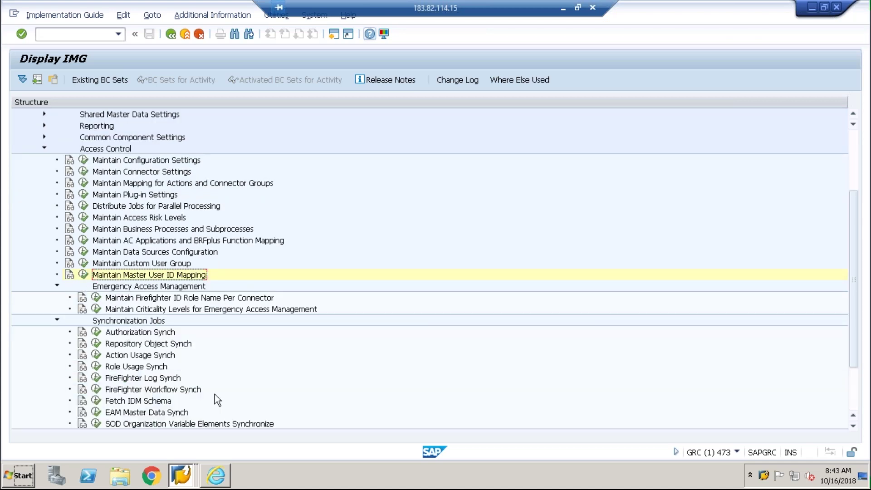
scroll(219, 401, down, 3)
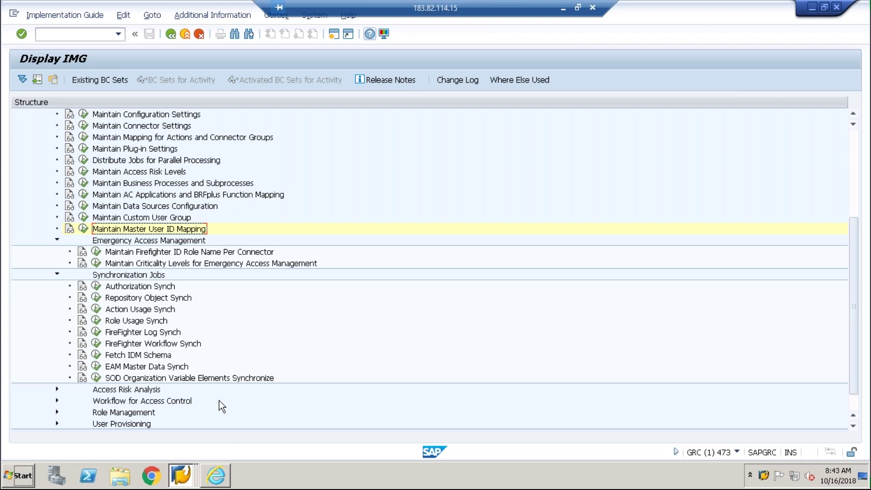
- Open Authorization Synch and examine the connectors available for synchronization
click(95, 288)
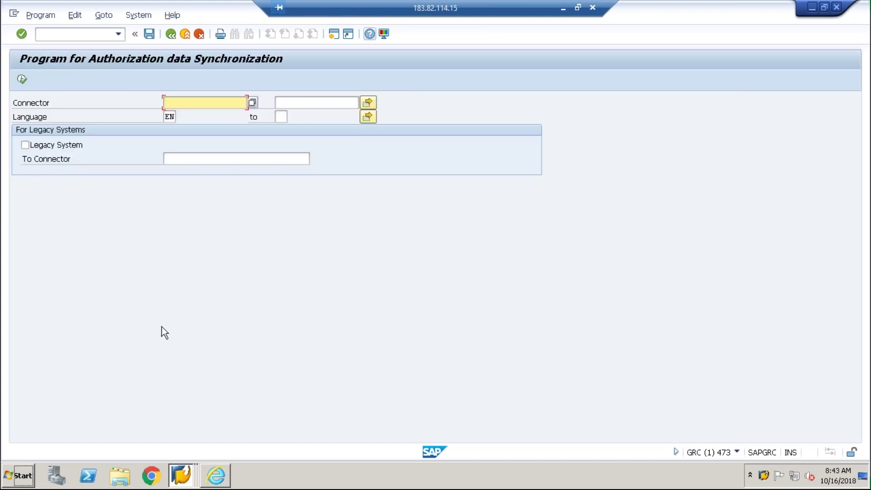
click(252, 104)
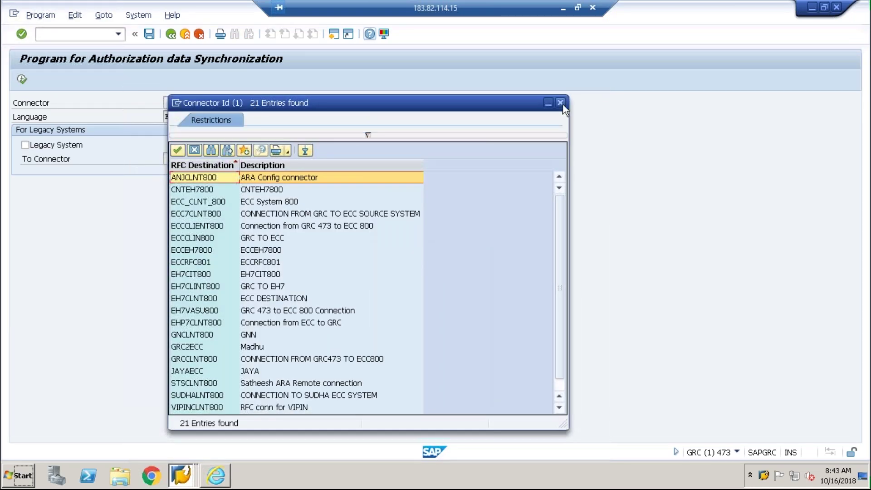
click(561, 102)
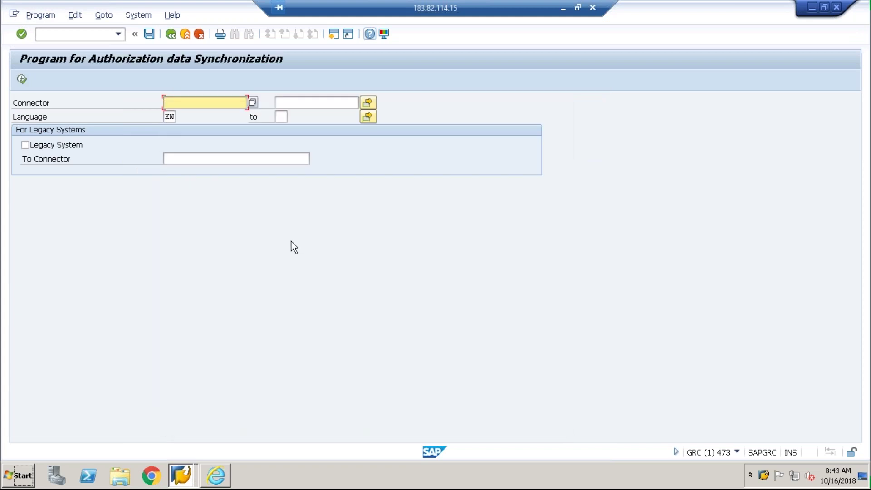
click(293, 104)
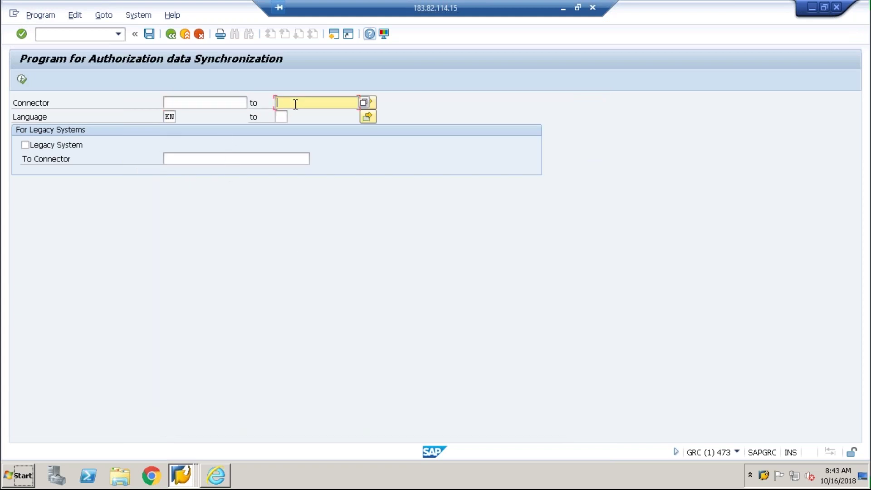
click(171, 101)
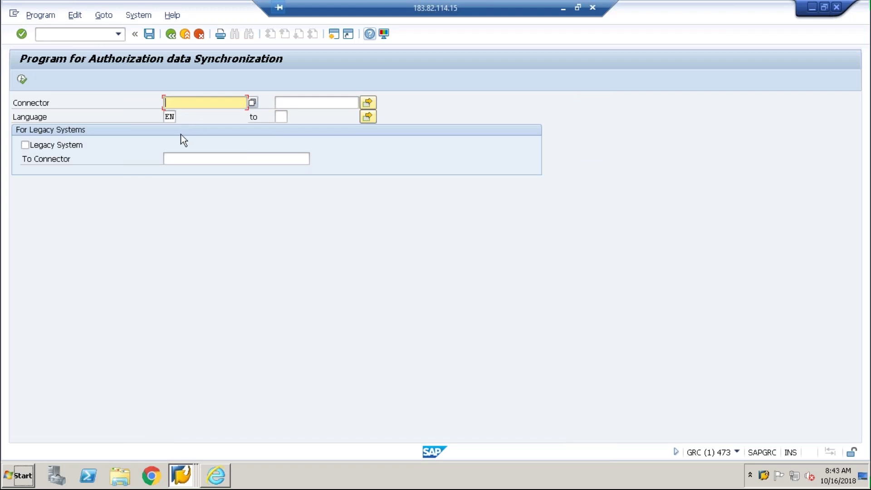
- Try the Legacy System option, look at its To Connector values, and clear the option again
click(25, 146)
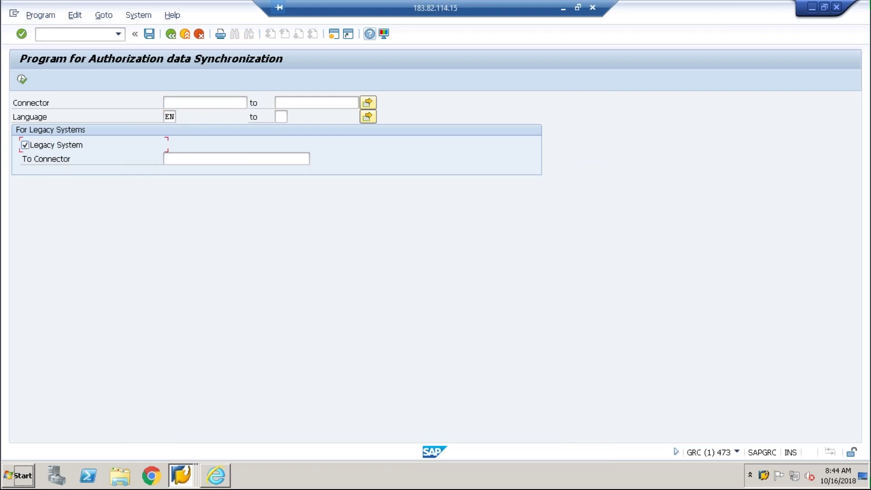
click(218, 158)
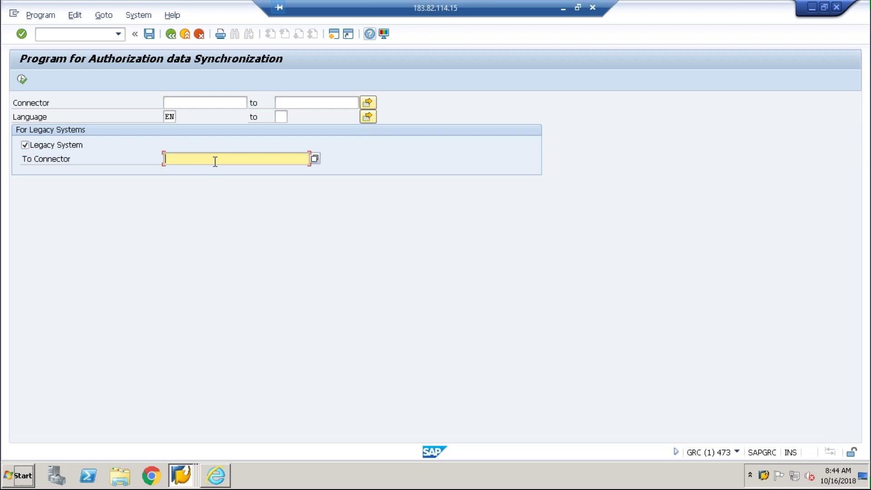
click(314, 159)
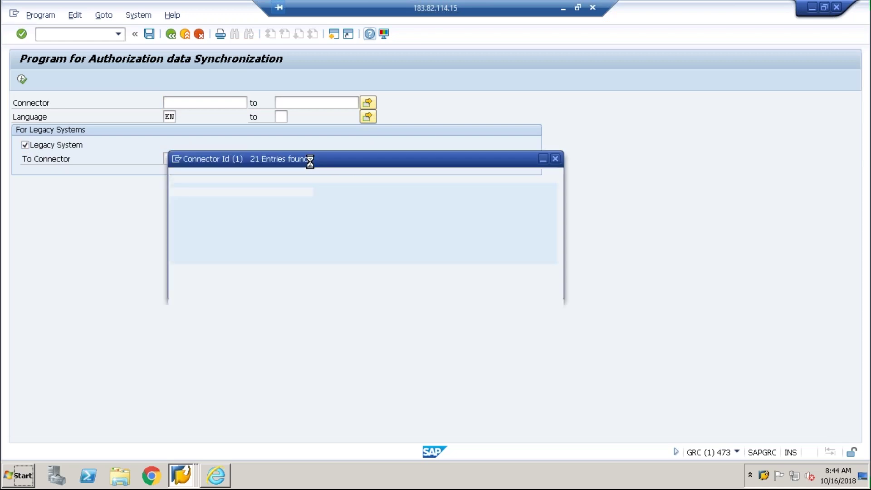
click(561, 135)
click(25, 145)
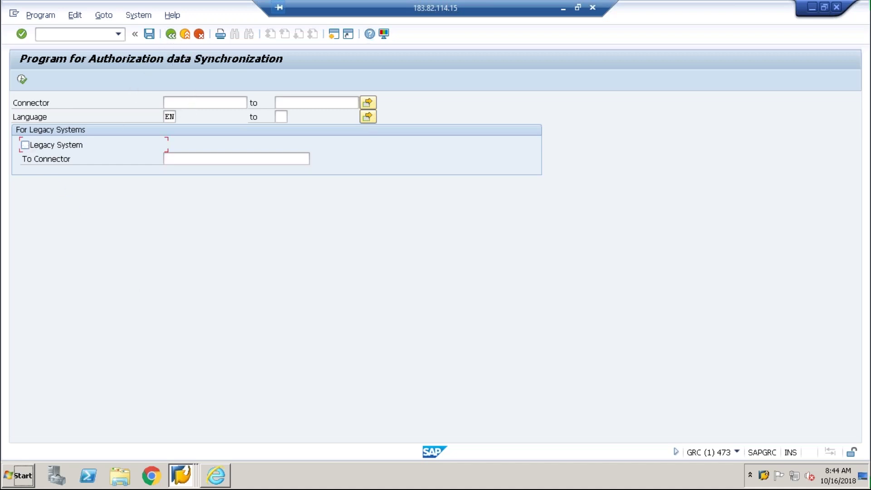
click(194, 103)
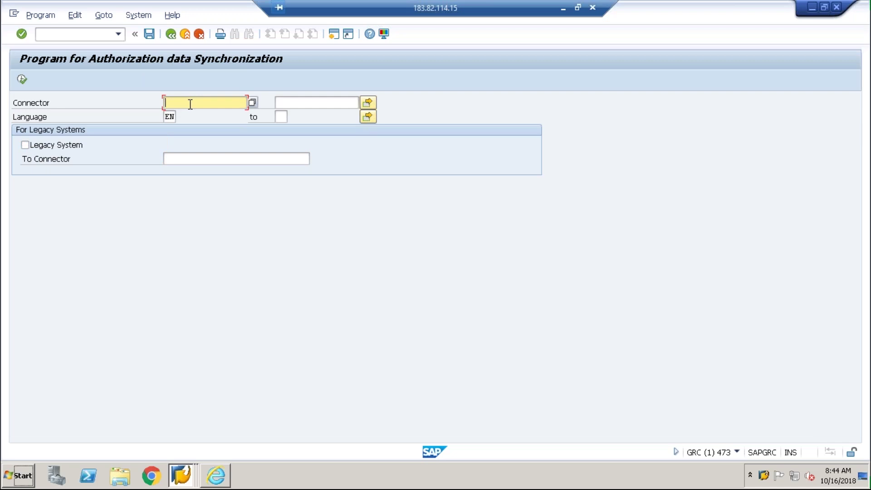
- Return to the IMG and examine the selection screen of Repository Object Synch
click(171, 34)
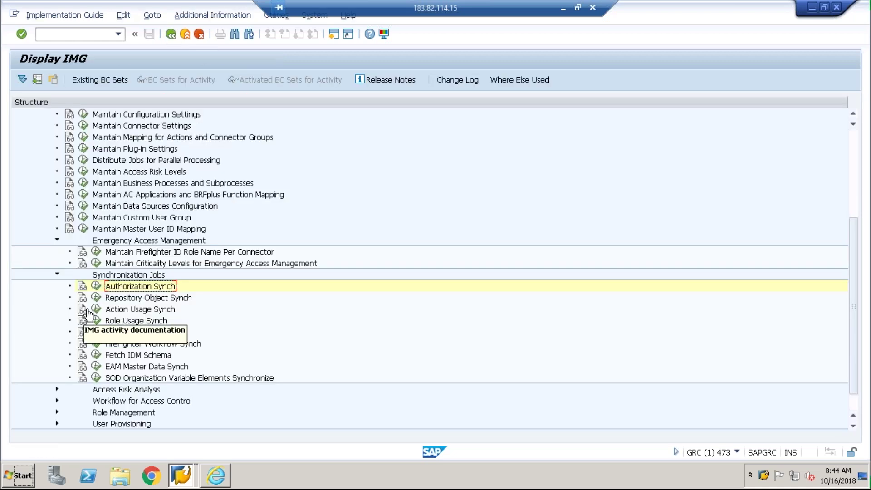
click(96, 298)
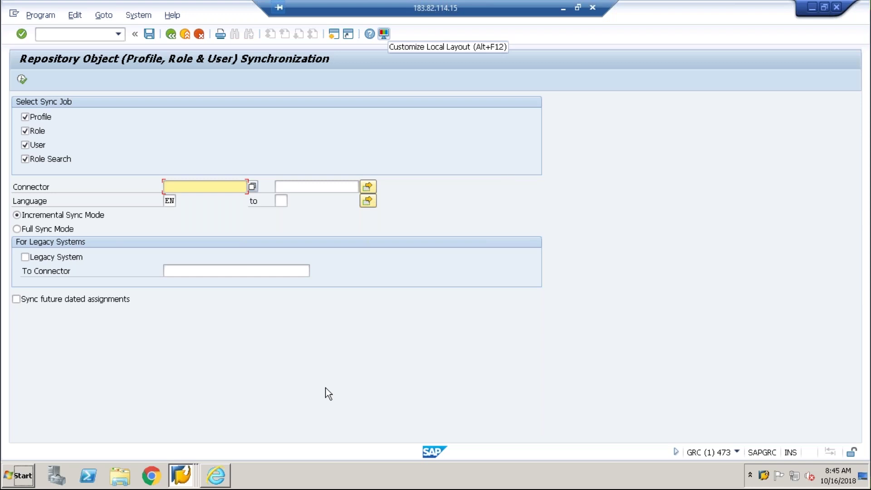
click(182, 36)
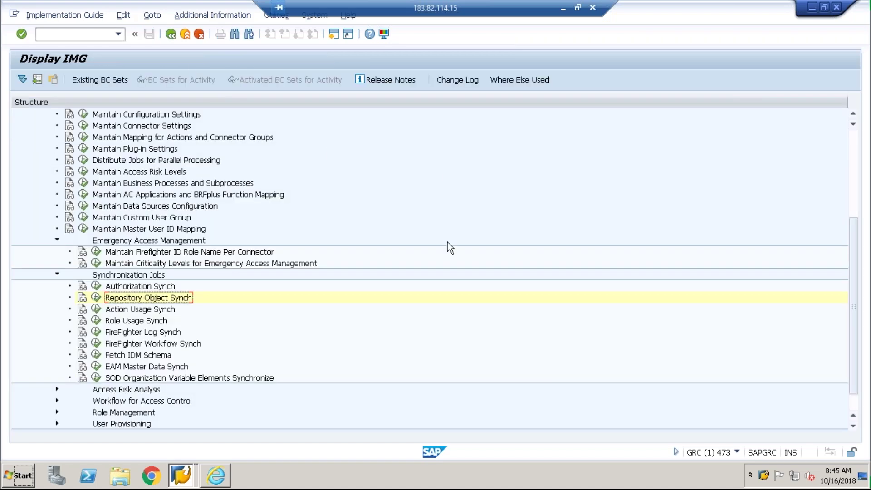
- Open Action Usage Synch under Synchronization Jobs and select EH7CLINT800 as the starting connector
click(96, 310)
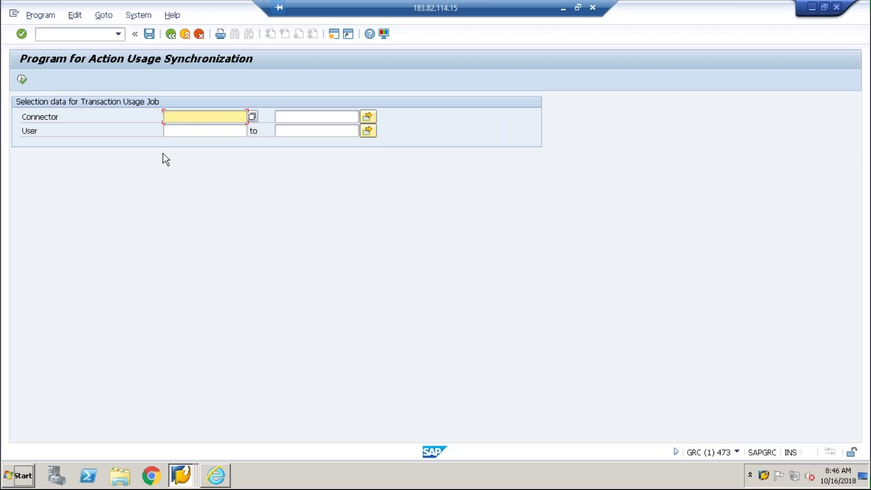
click(252, 118)
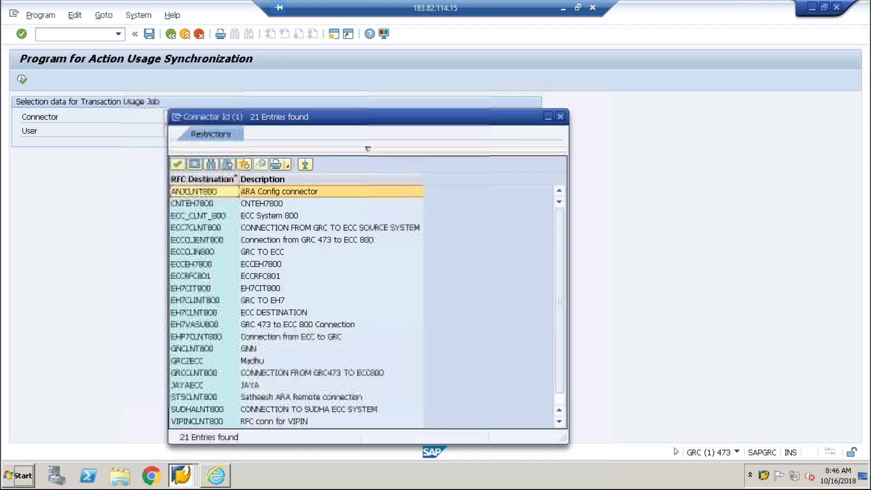
click(193, 302)
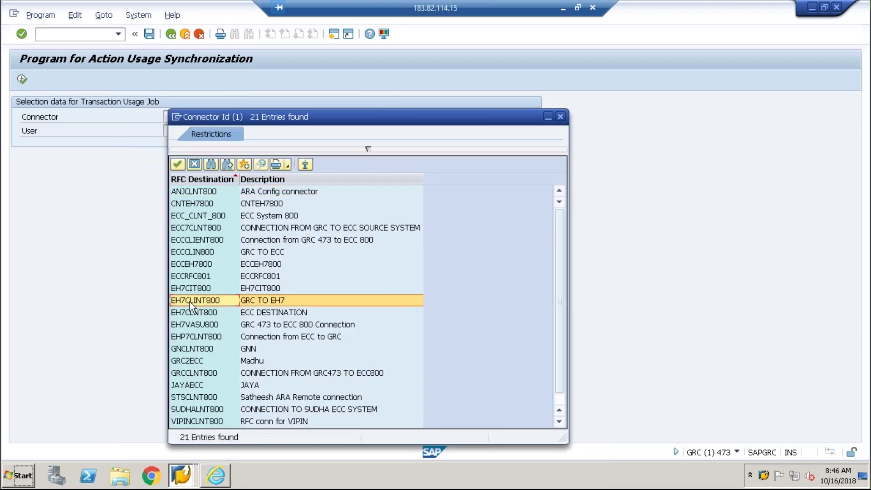
double_click(190, 302)
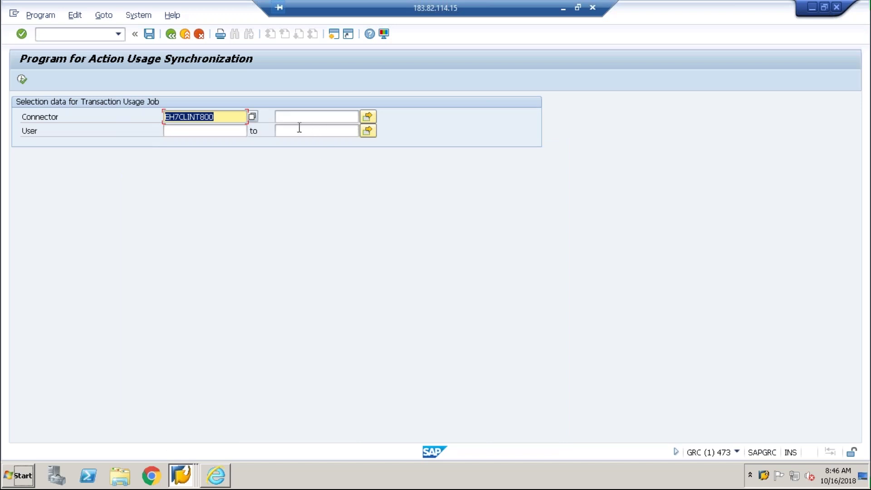
- Dismiss the selection options for User and enter a user ID as the starting value of the user range
click(230, 131)
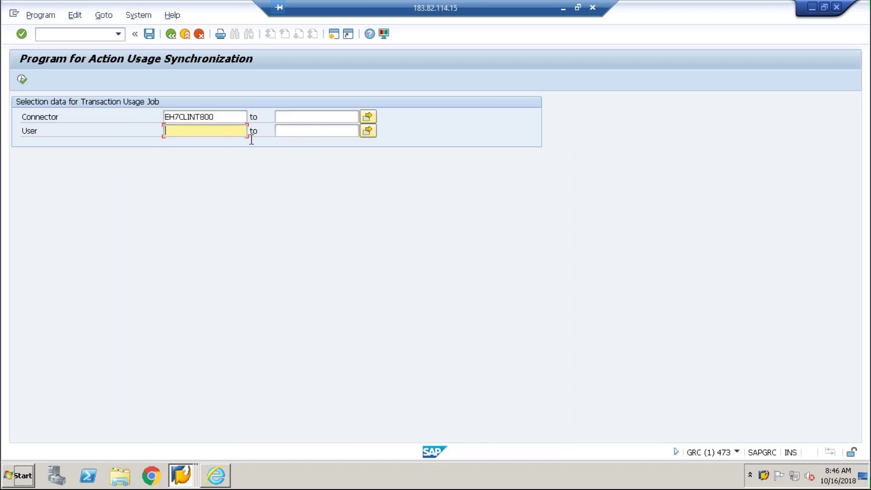
double_click(225, 134)
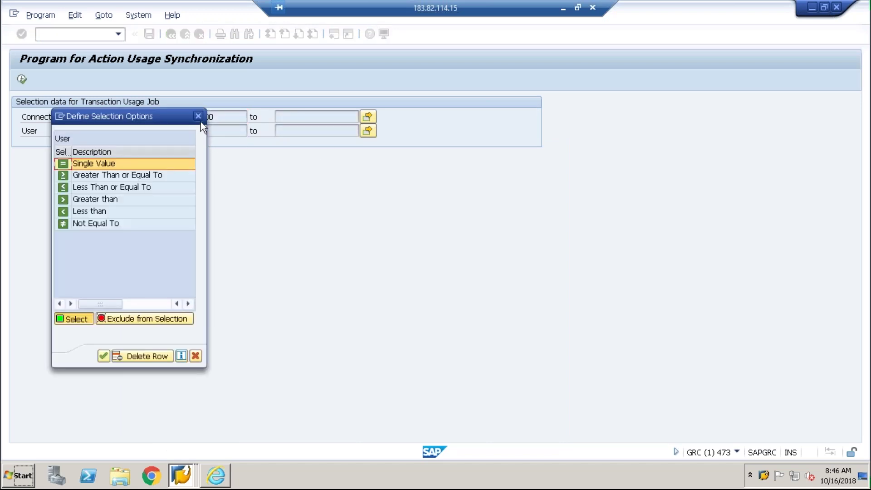
click(199, 118)
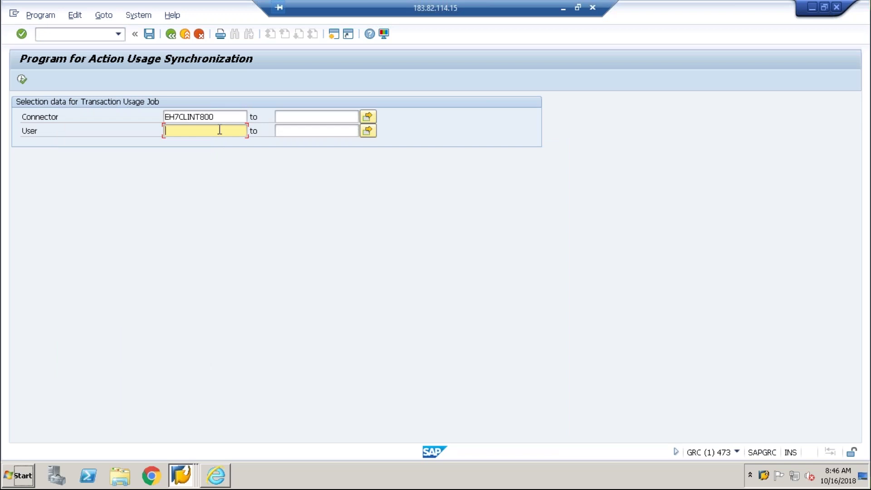
text(MAYER08)
- Select ECC_CLNT_800 as the end value of the connector range for Action Usage Synch
click(326, 117)
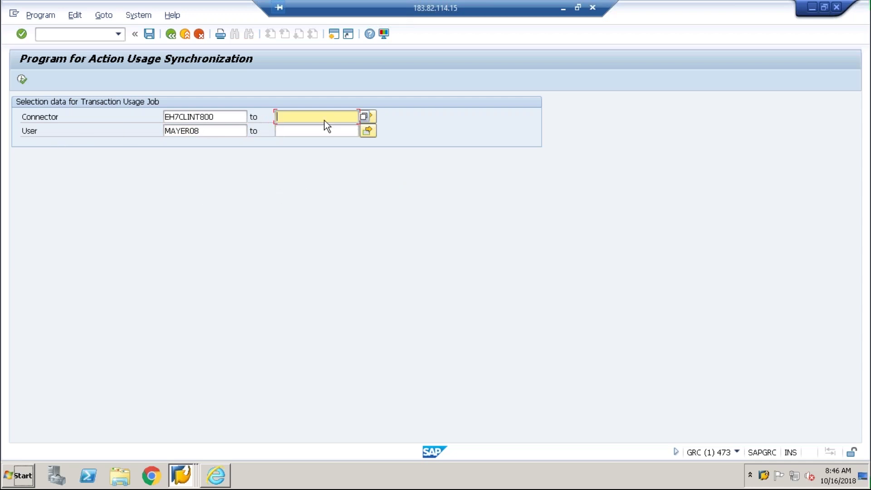
click(364, 117)
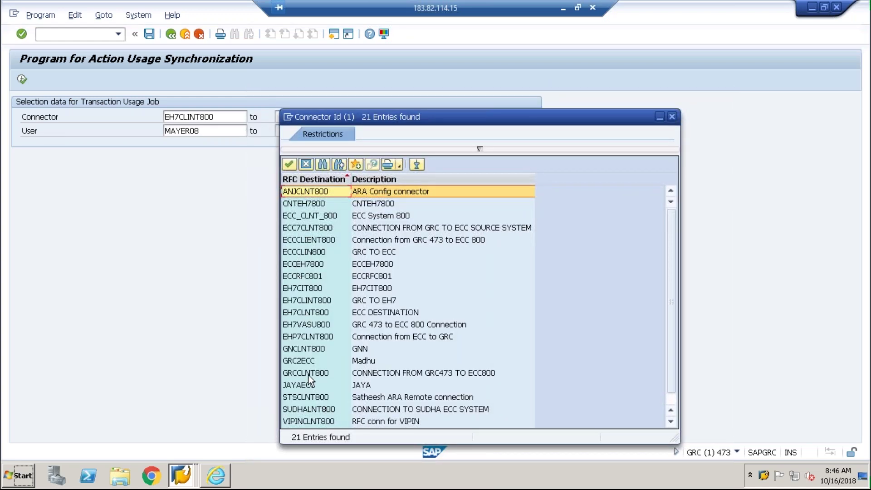
click(304, 396)
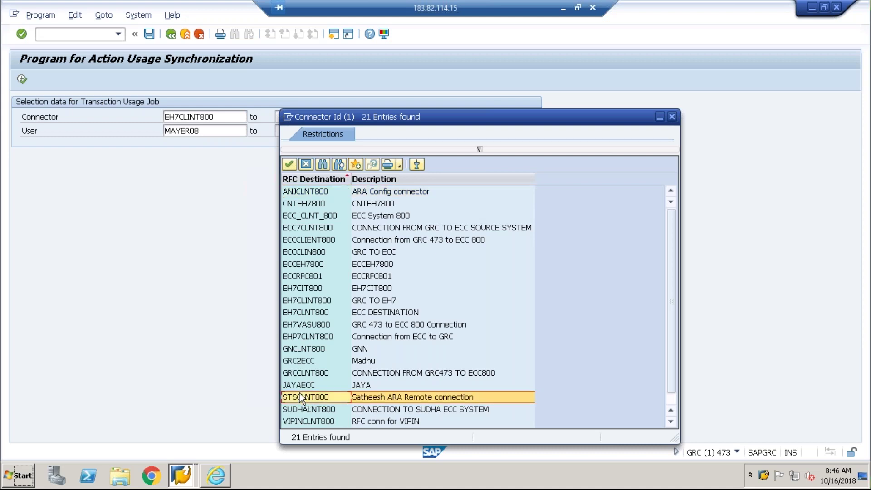
click(299, 217)
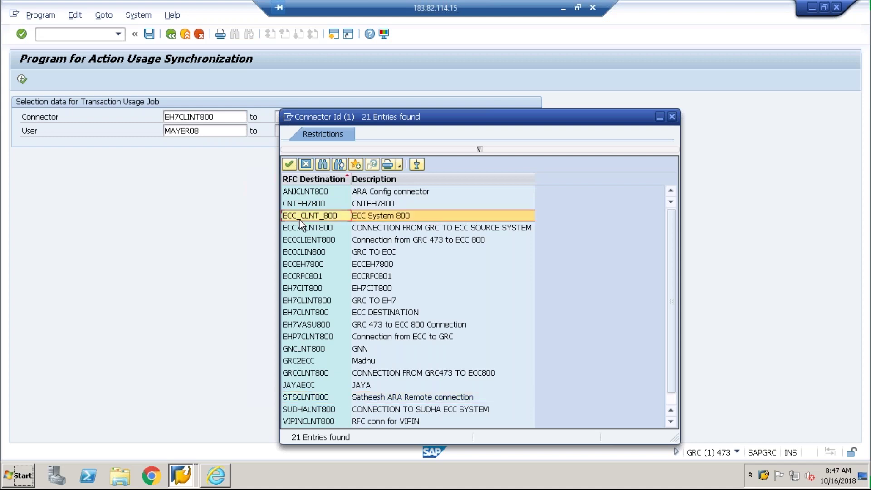
double_click(300, 216)
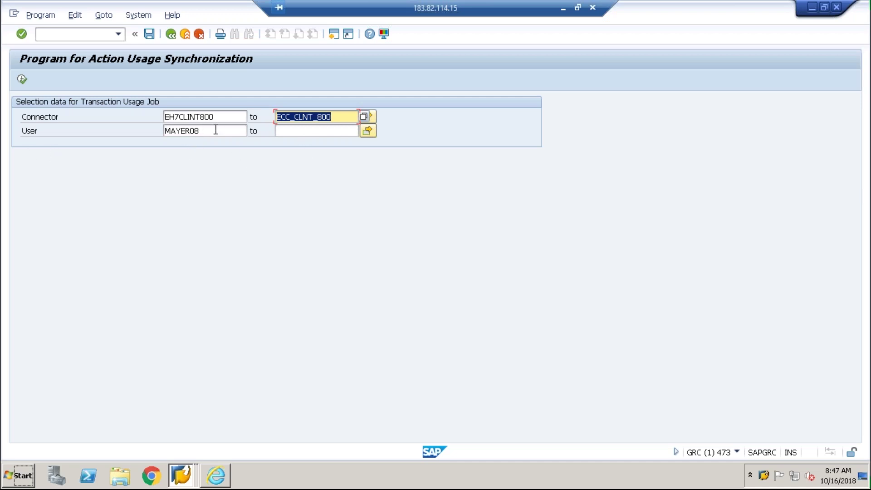
- Clear the user ID from the action usage selection and return to the IMG without executing
click(193, 131)
double_click(193, 131)
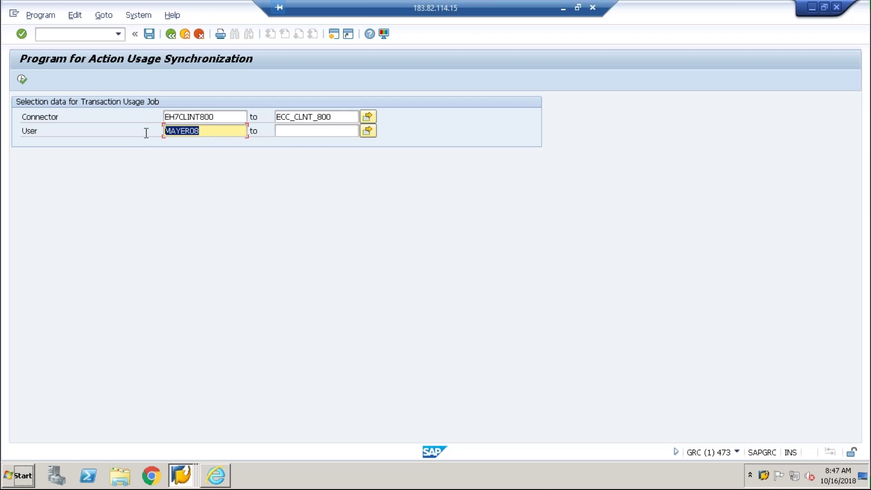
key(BackSpace)
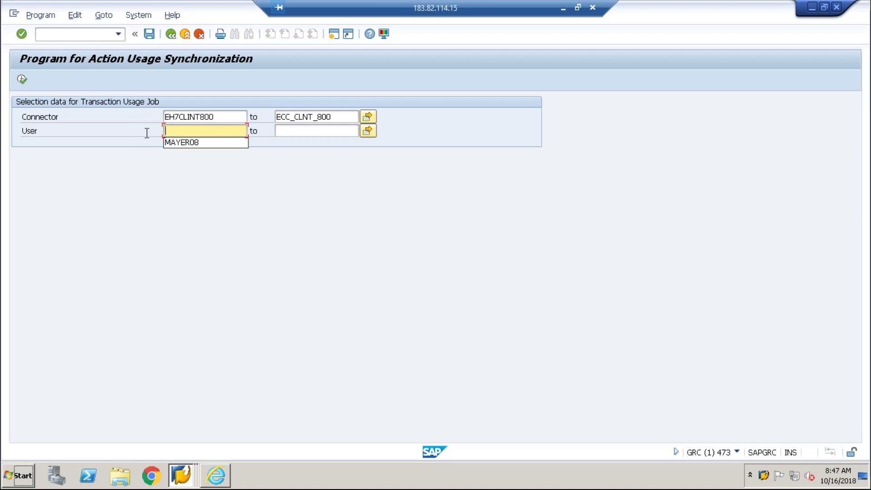
click(201, 195)
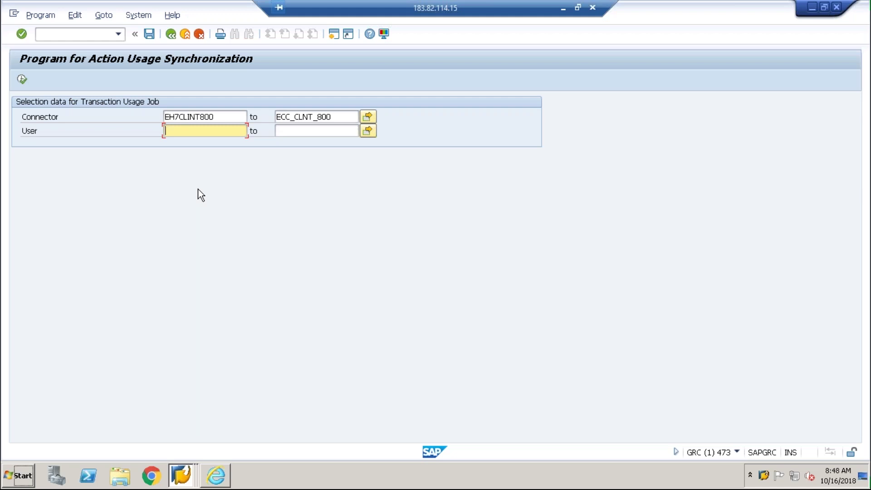
click(170, 37)
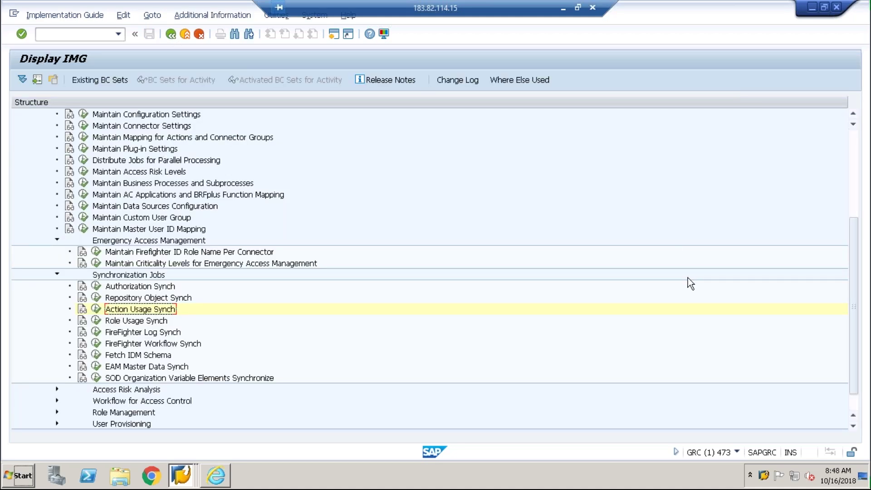
- Open Role Usage Synch, examine the connectors available for selection, and return to the IMG
click(96, 321)
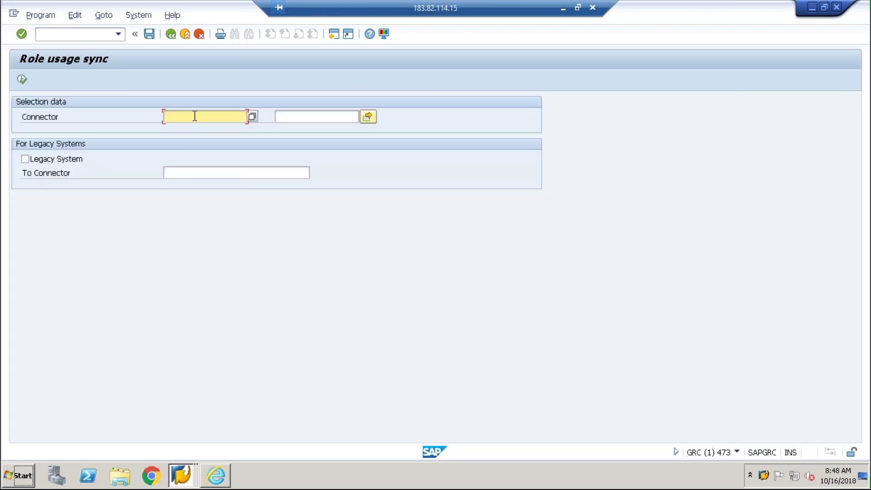
click(253, 117)
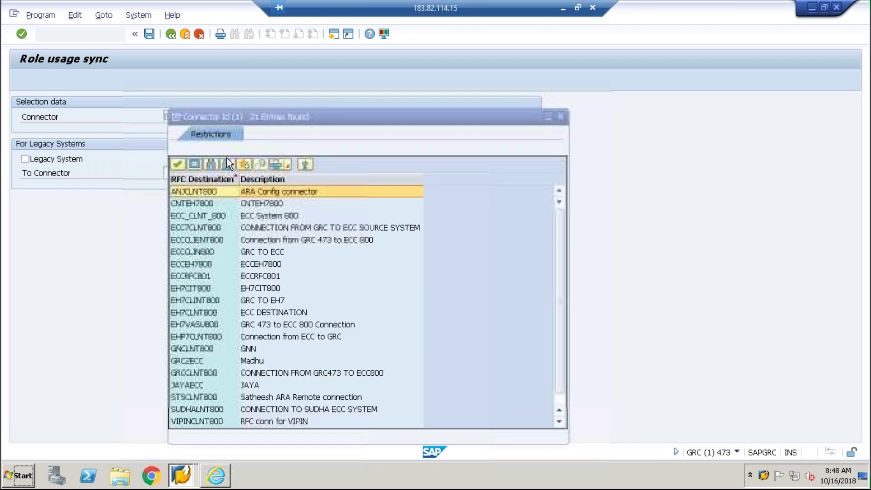
click(561, 117)
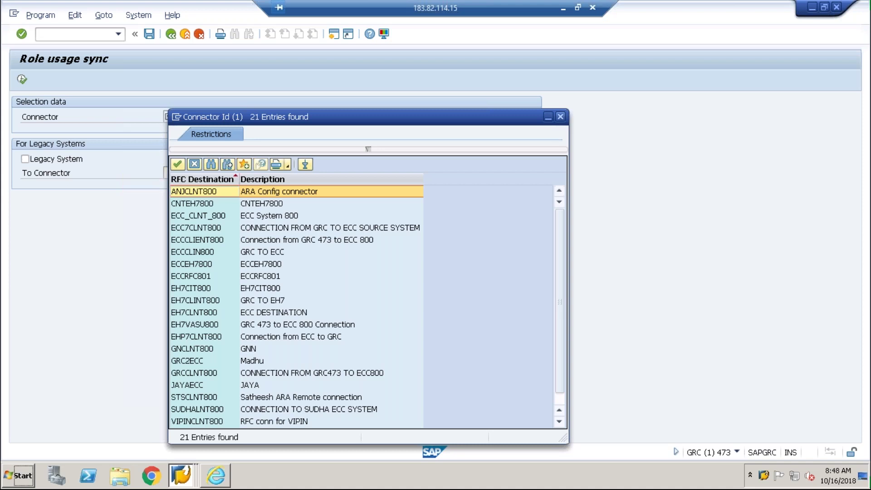
click(172, 35)
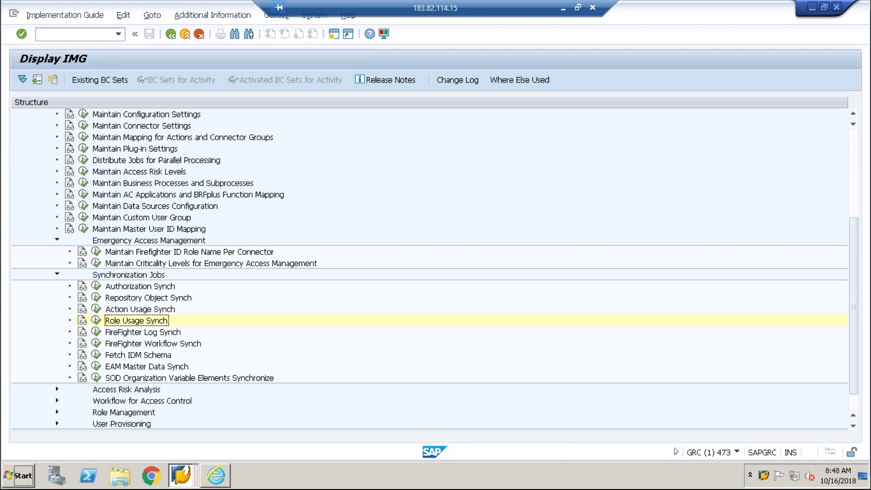
- Open FireFighter Log Synch, select the EH7CLNT800 connector, and return to the IMG without executing
click(97, 332)
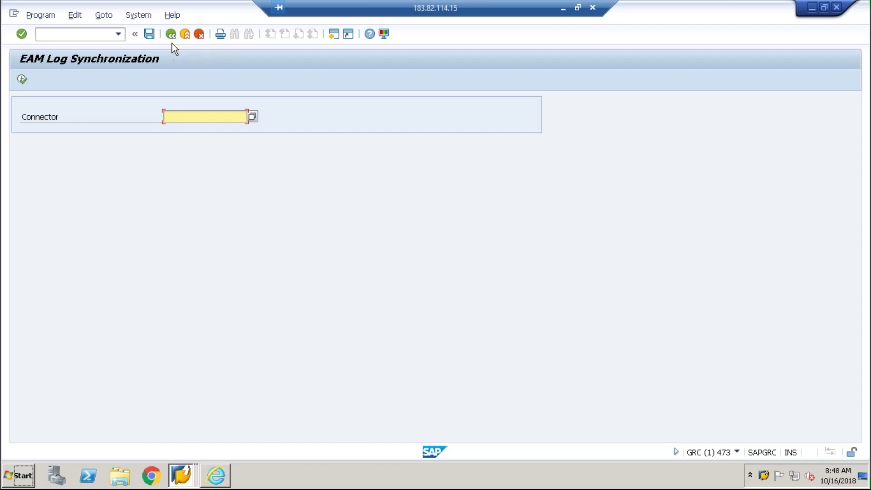
click(253, 117)
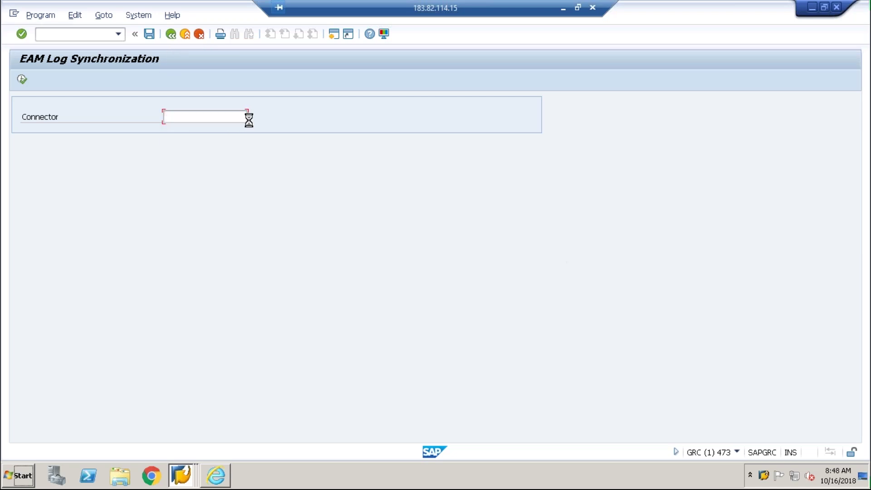
double_click(184, 313)
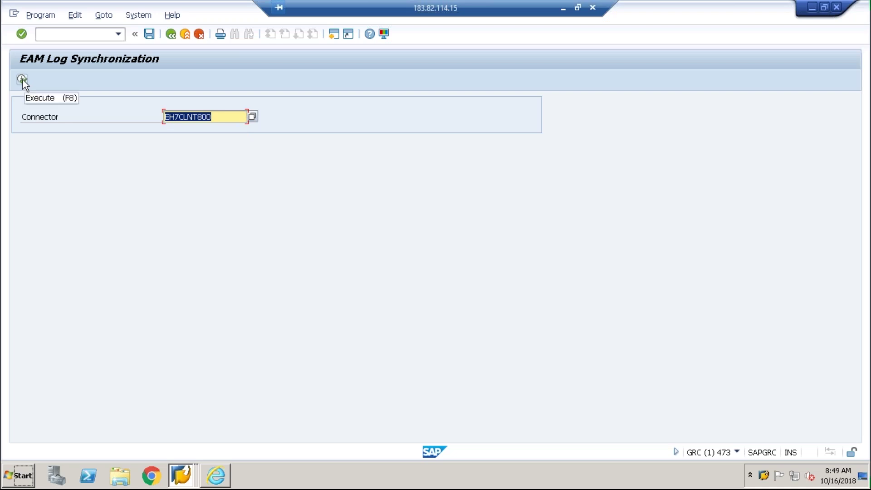
click(172, 34)
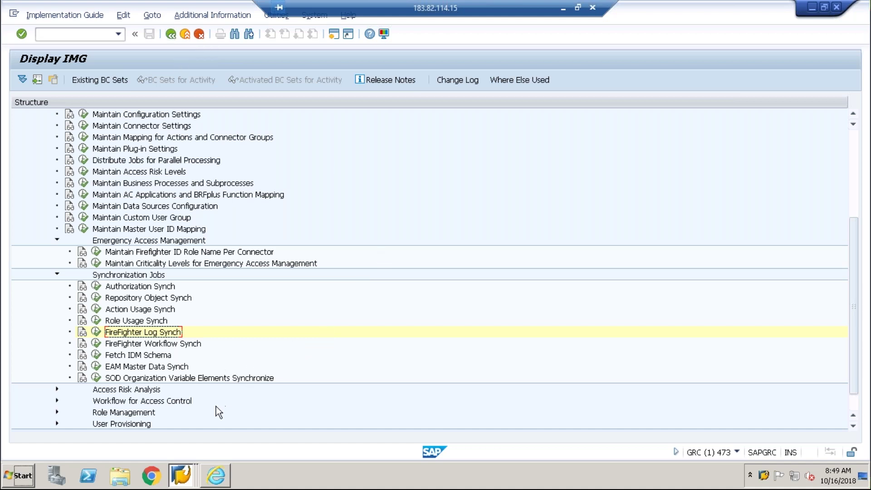
- Look through FireFighter Workflow Synch, Fetch IDM Schema and EAM Master Data Synch, returning to the IMG after each
click(96, 343)
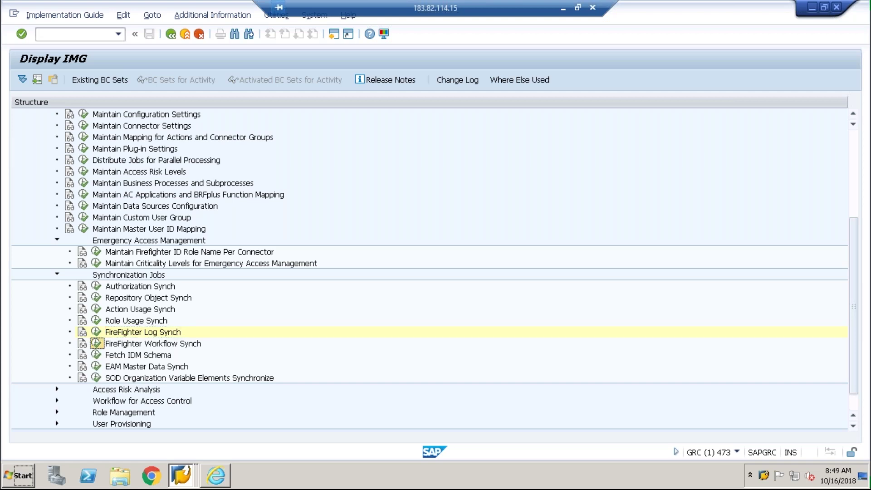
click(175, 38)
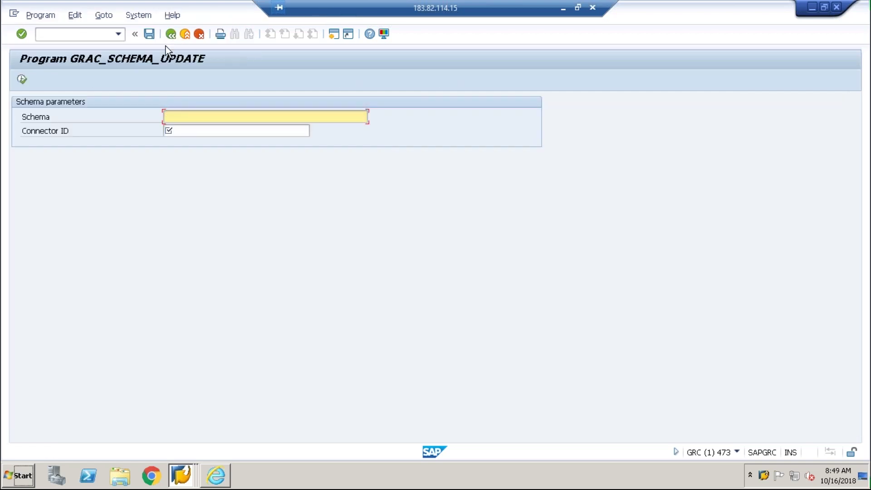
click(171, 38)
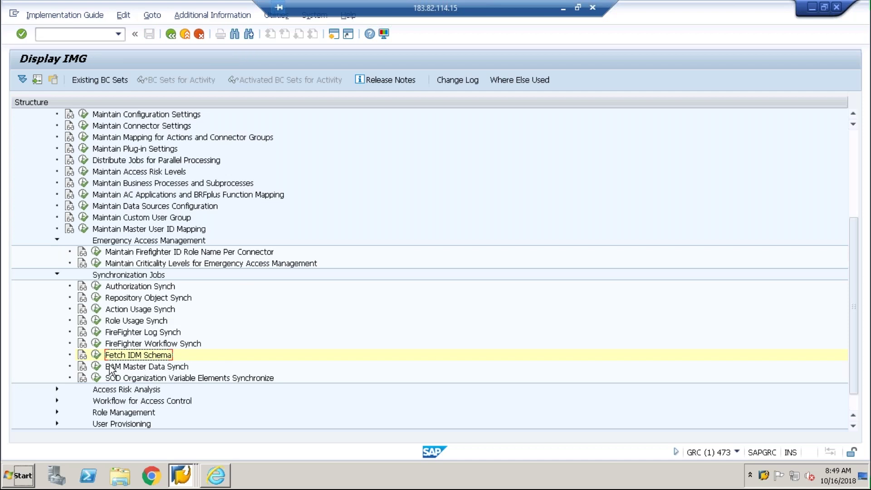
click(96, 367)
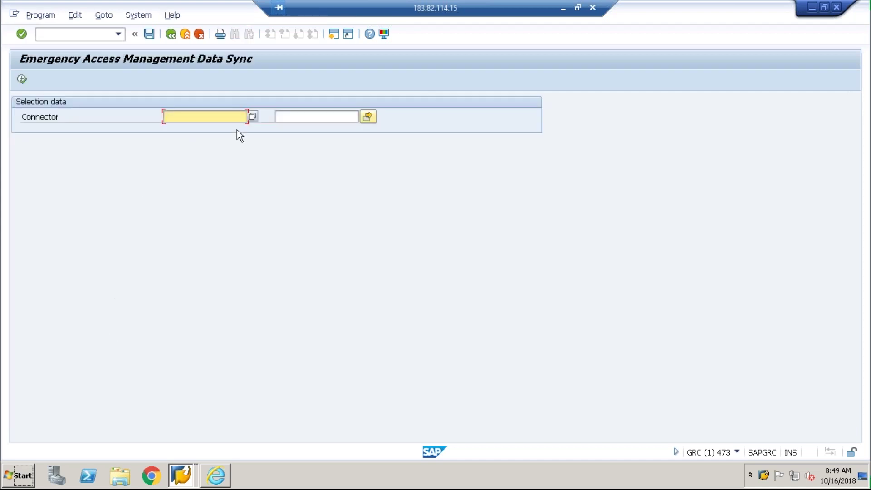
click(168, 35)
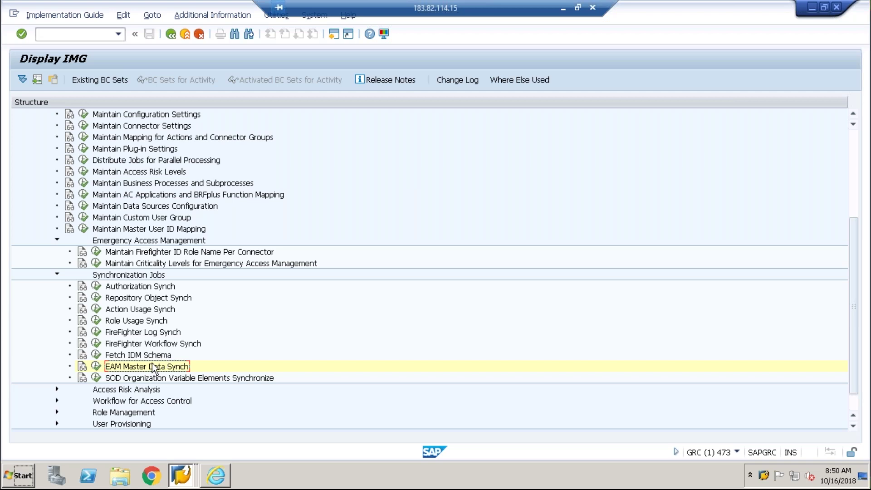
- Reopen EAM Master Data Synch and try to execute it in the background without specifying a connector
click(96, 368)
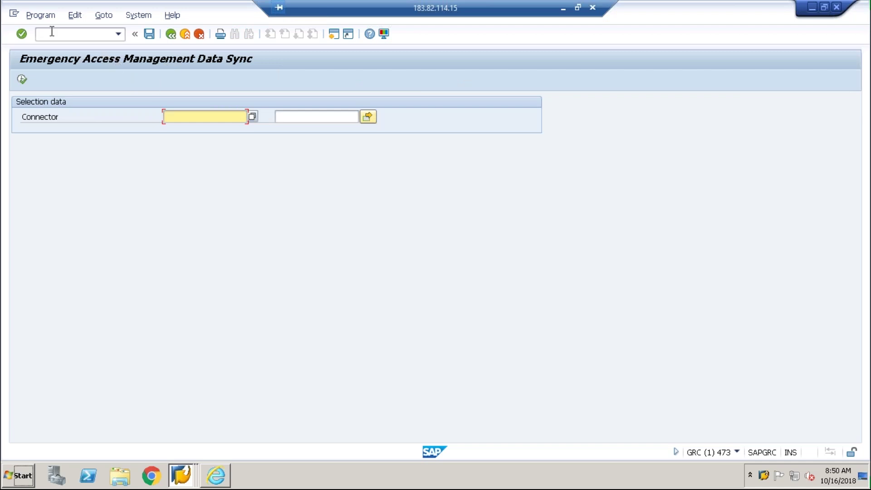
click(49, 18)
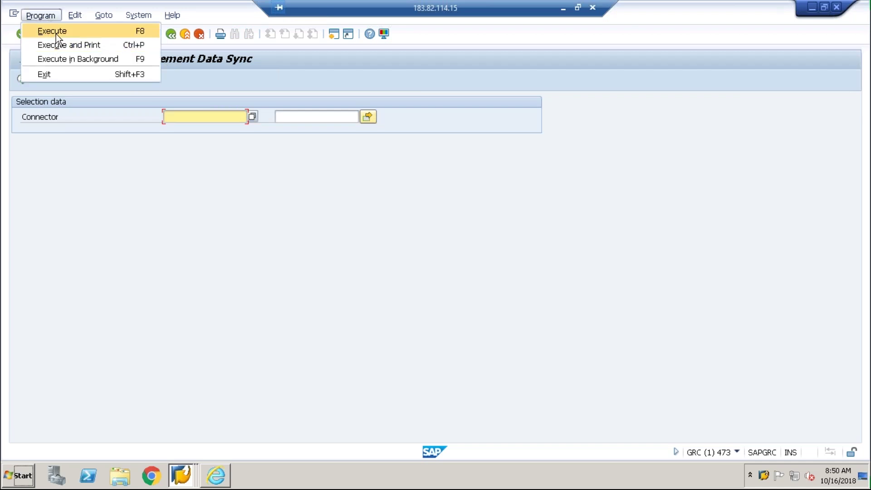
click(61, 59)
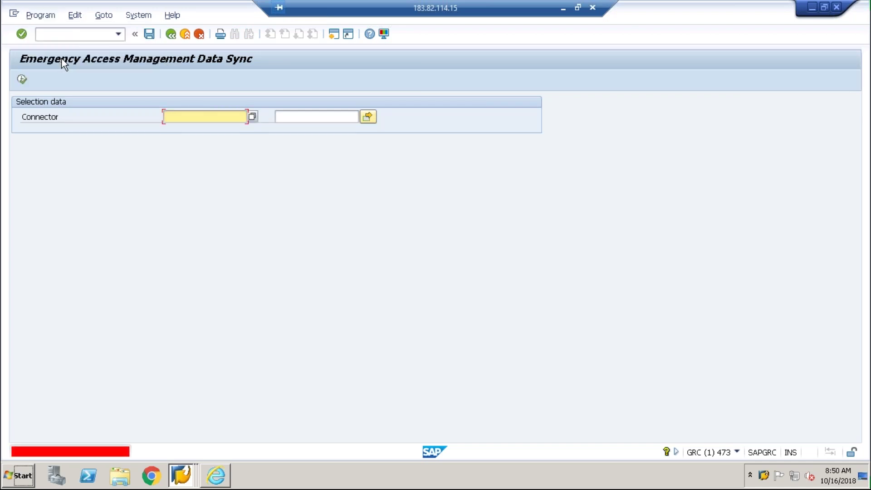
- Set both ends of the connector range for EAM Master Data Synch to EH7CLNT800
click(251, 120)
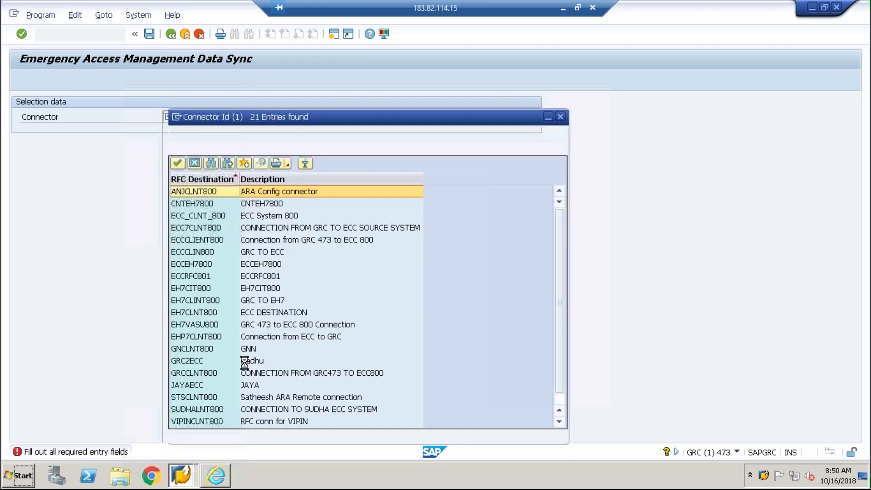
double_click(181, 312)
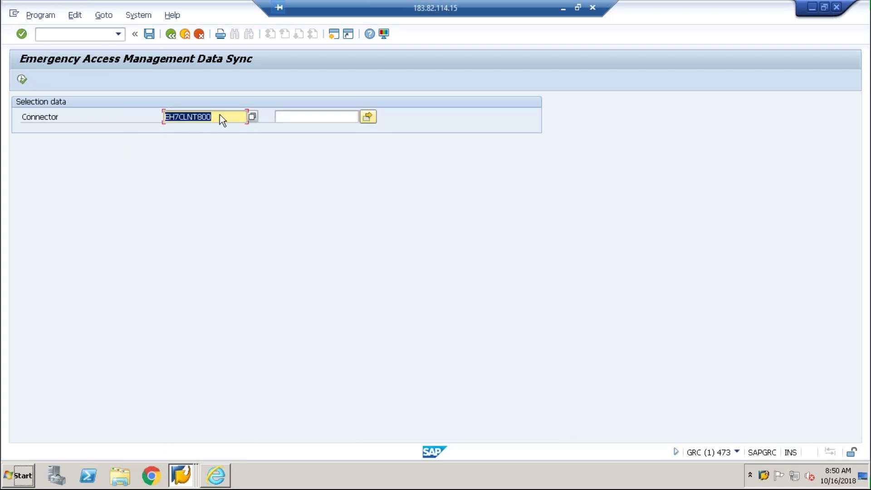
click(230, 116)
drag(230, 117, 123, 115)
key(ctrl+c)
click(333, 117)
key(ctrl+v)
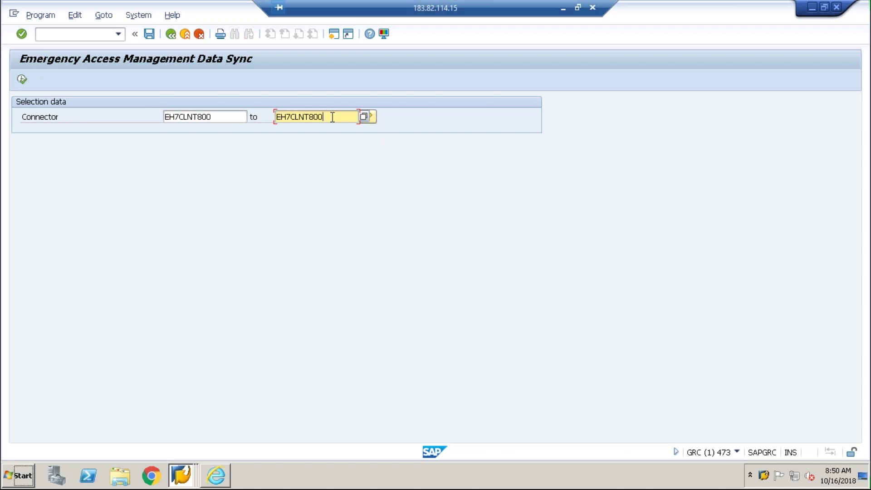
click(38, 15)
click(76, 59)
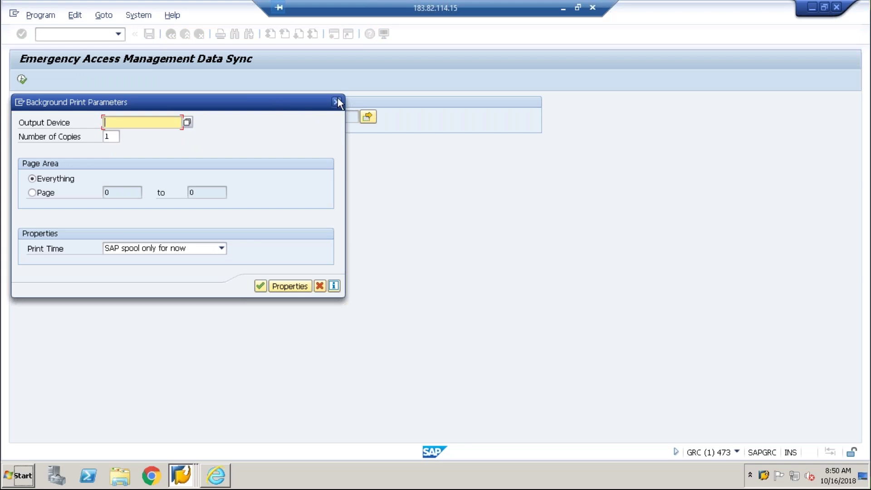
click(187, 123)
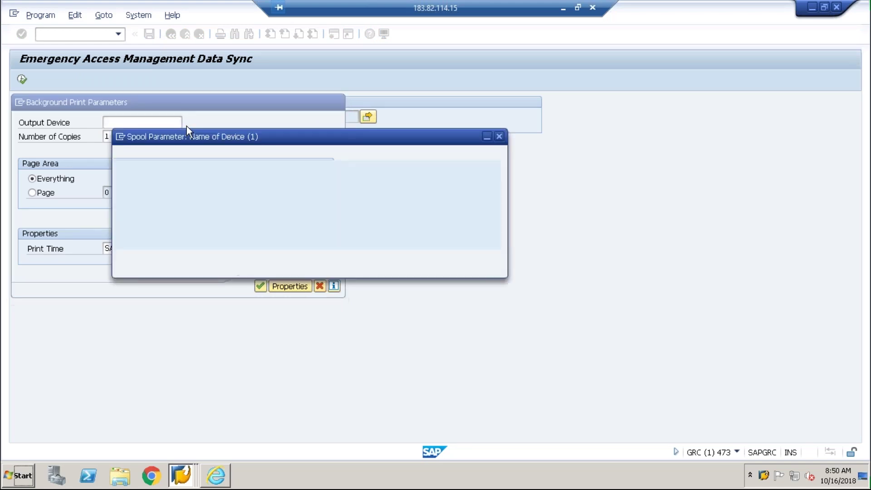
click(498, 136)
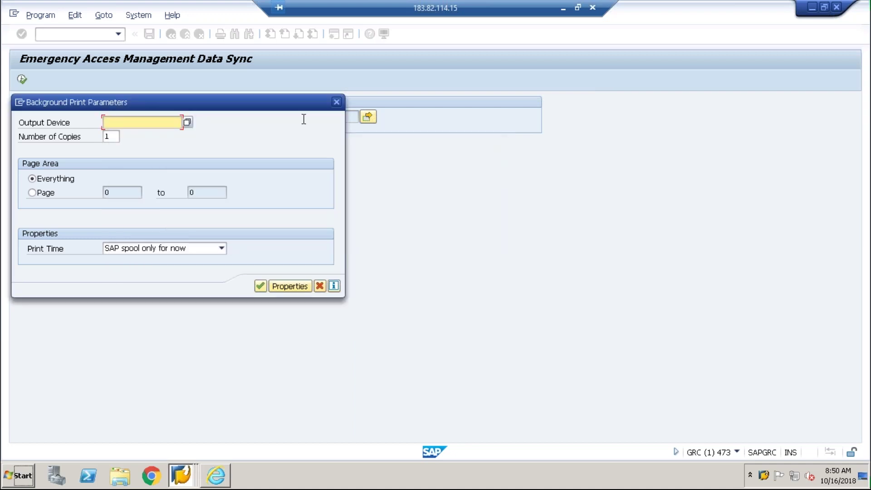
click(336, 103)
- Execute EAM Master Data Synch in the background with output device LP01, accepting the print parameters and formatting
click(41, 17)
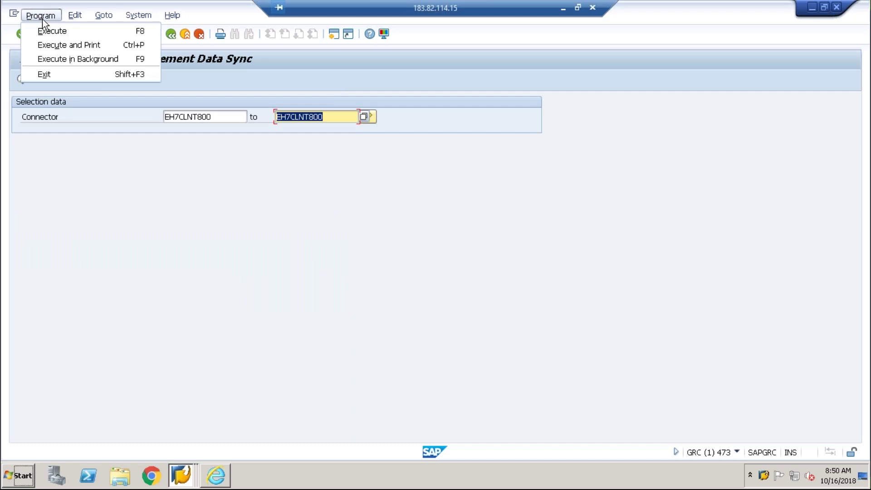
click(64, 60)
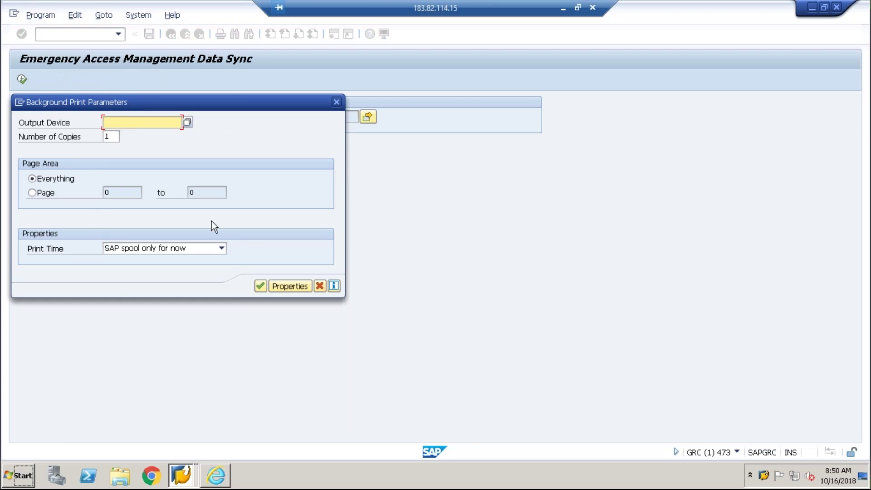
click(187, 122)
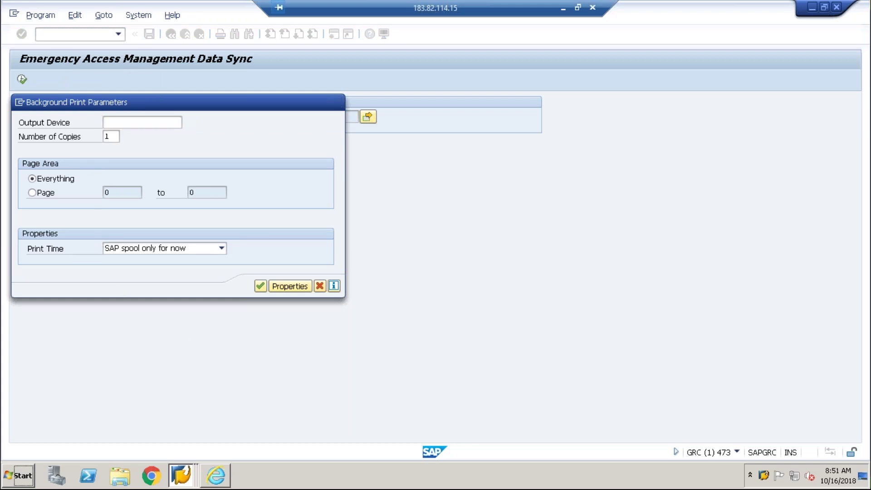
click(456, 255)
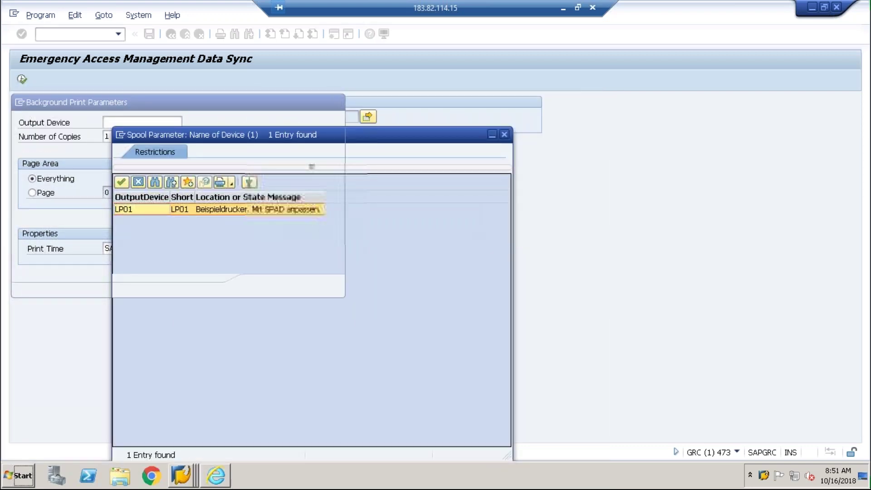
click(130, 207)
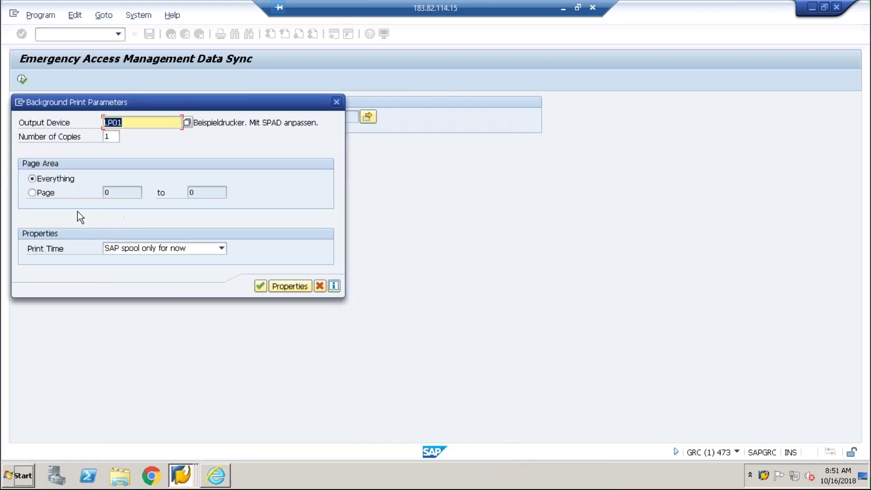
click(261, 287)
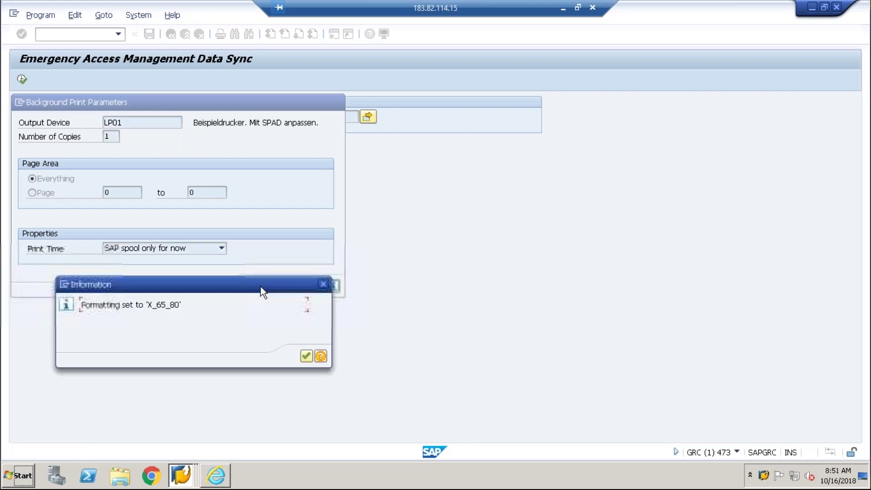
click(306, 357)
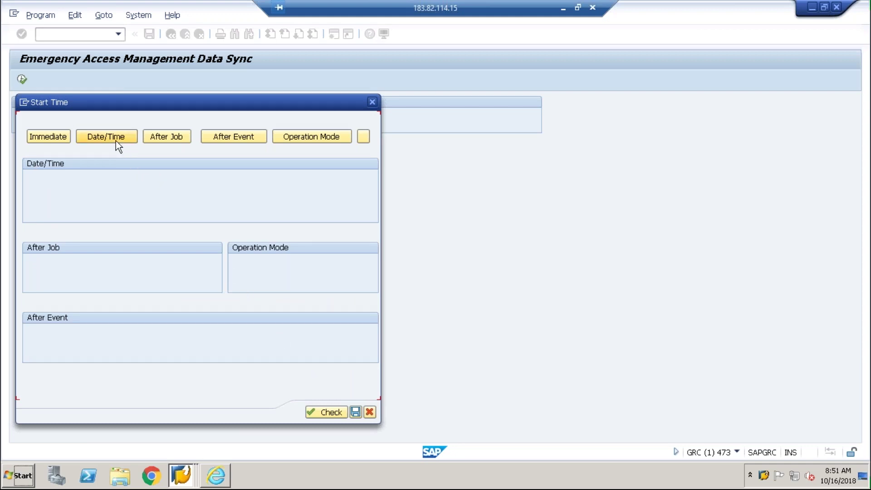
- Schedule the background job to start immediately and repeat daily as a periodic job, and save the start time
click(51, 137)
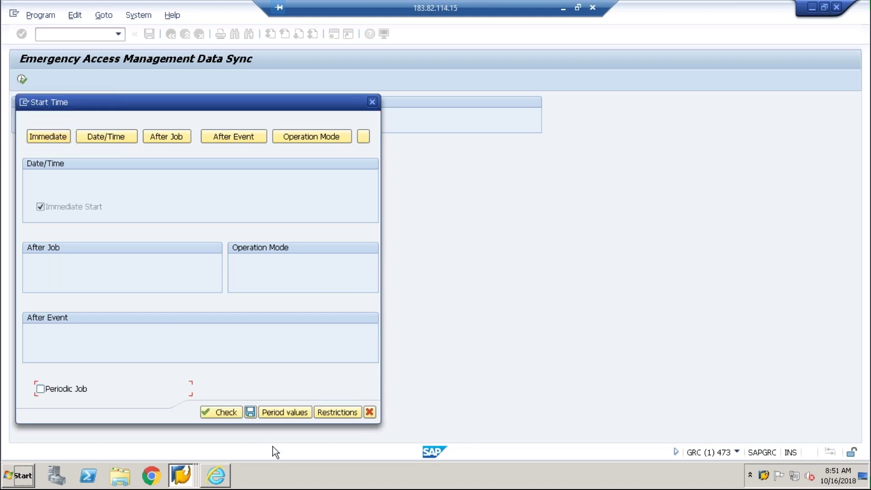
click(268, 414)
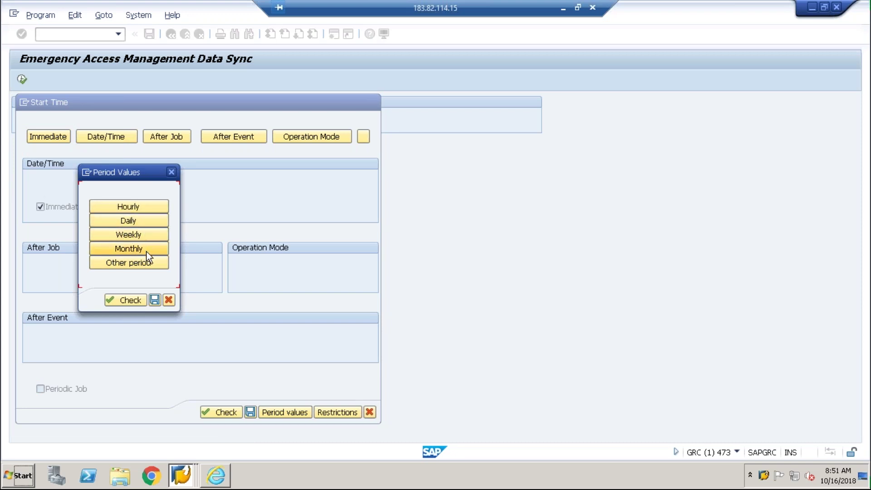
click(171, 172)
click(81, 392)
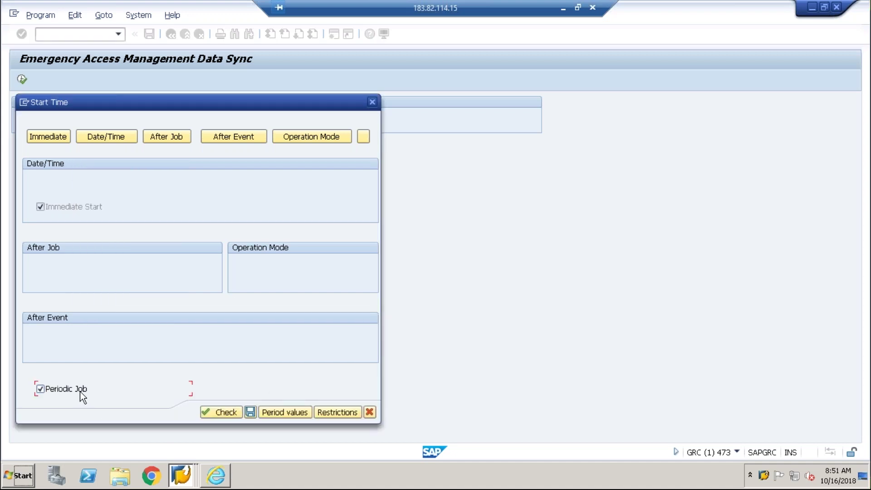
click(287, 413)
click(143, 234)
click(143, 222)
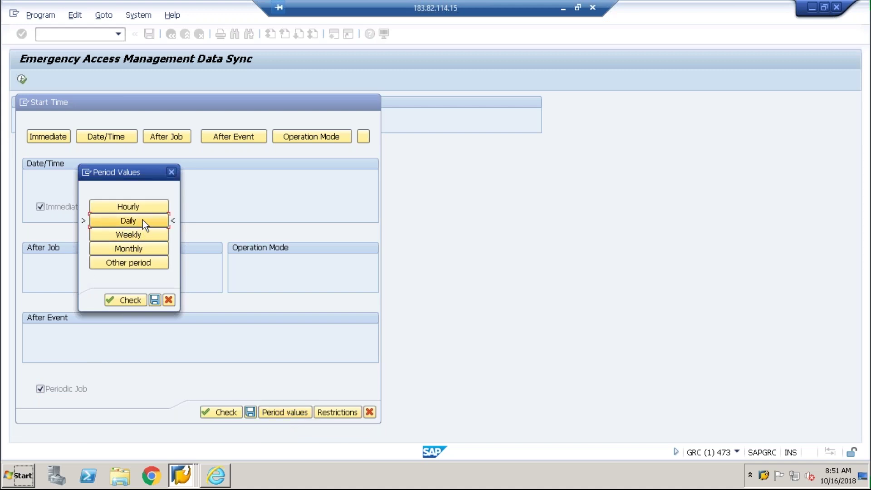
click(154, 300)
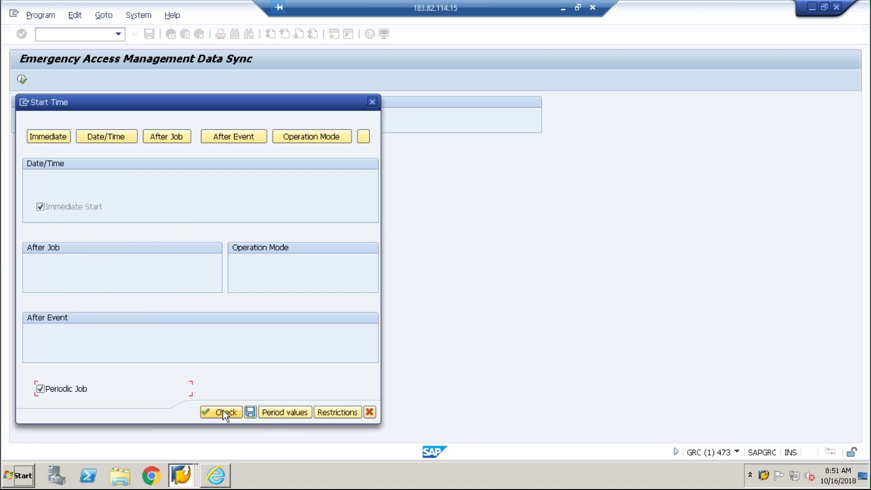
click(250, 414)
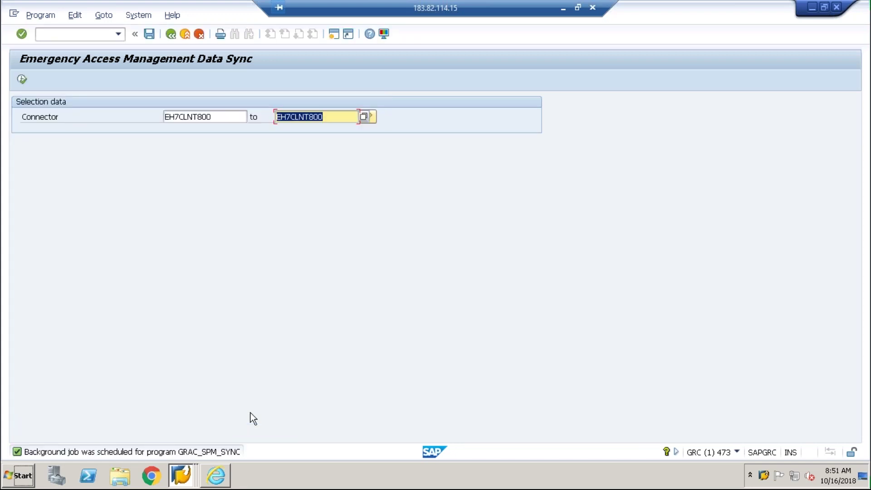
- Go to the ABAP Editor with transaction SE38
click(59, 34)
text(/)
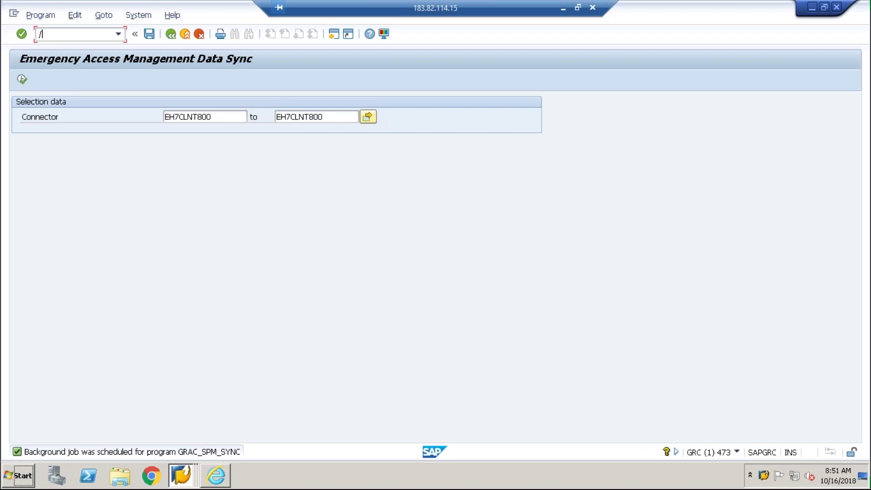
text(NSM37)
key(Return)
text(/NSE38)
key(Return)
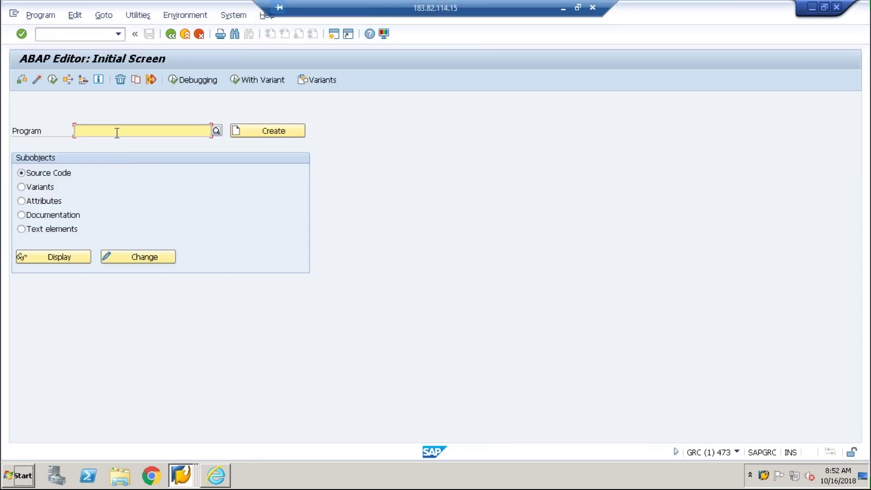
- Enter GRAC_SPM_SYNC as the program in the ABAP Editor and execute it to show its selection screen
text(GRAC)
key(Return)
text(_SYN)
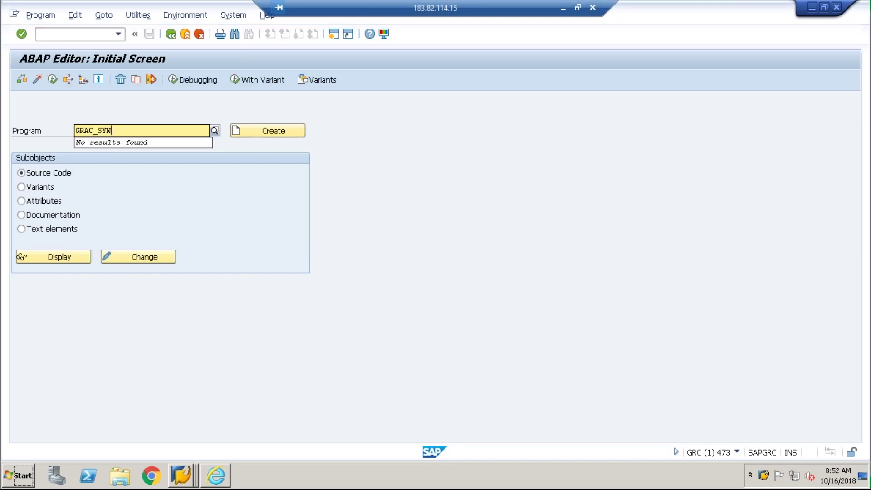
key(BackSpace)
key(BackSpace)
text(PM_SYNC)
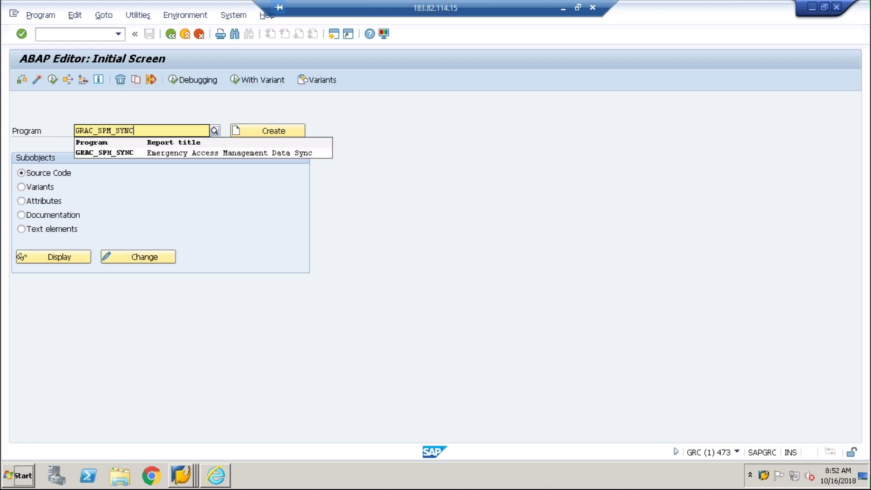
key(Down)
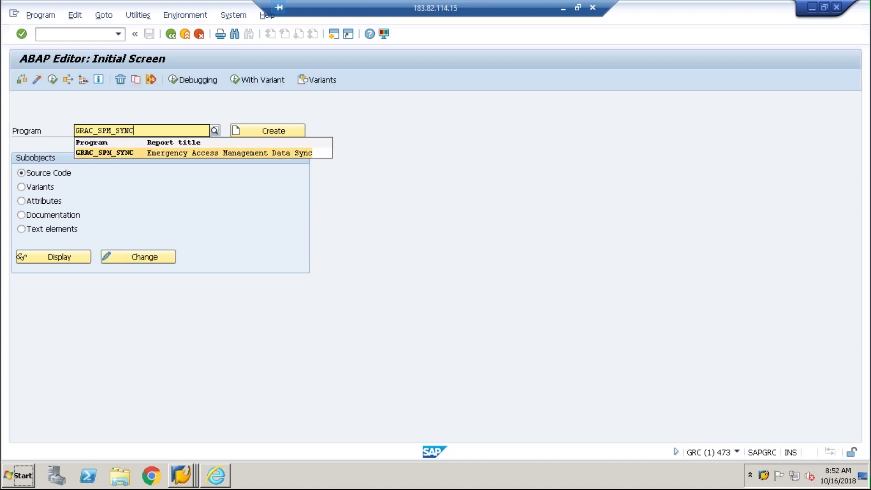
key(Return)
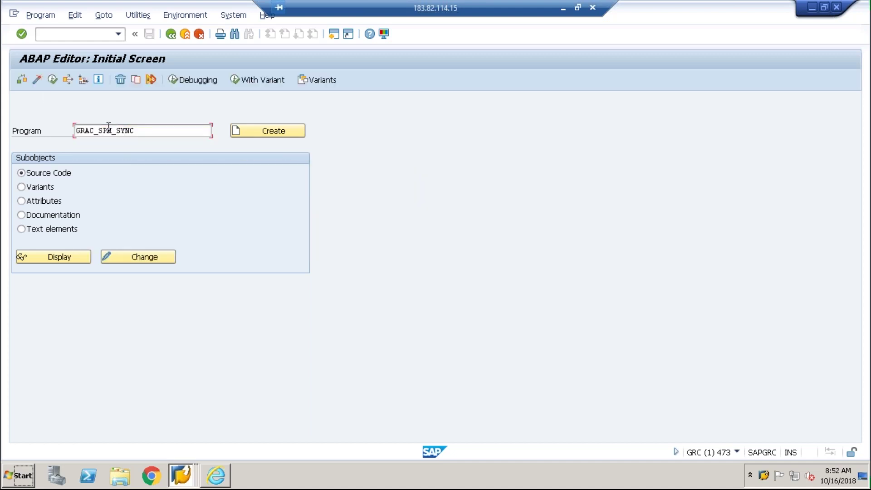
click(52, 80)
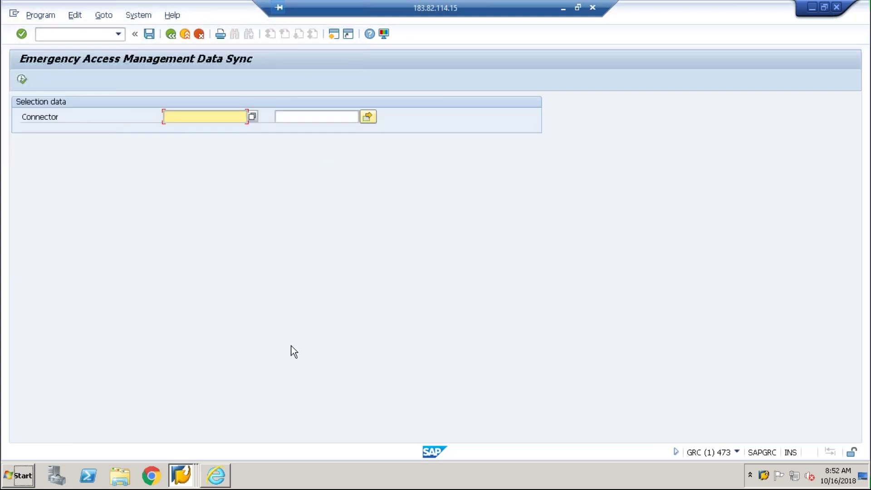
- Return to SAP Easy Access, switch to the other SAP session, and start transaction GRAC_SPM_SYNC there
click(172, 33)
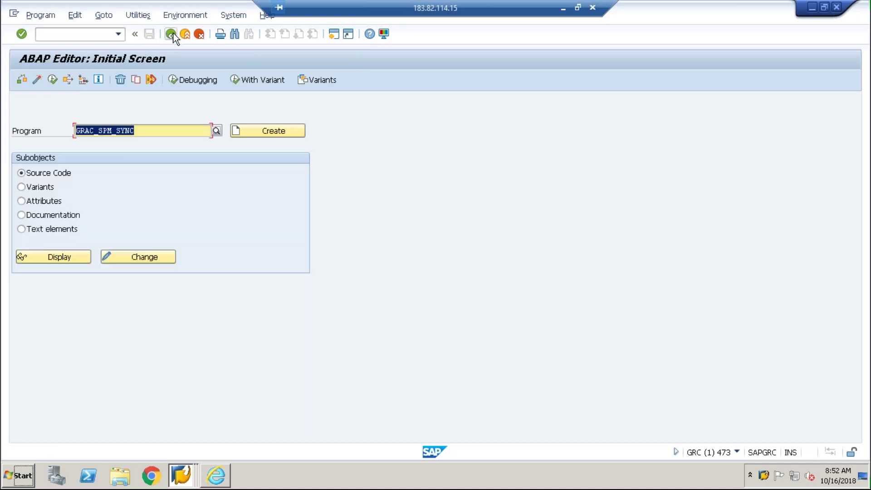
click(174, 34)
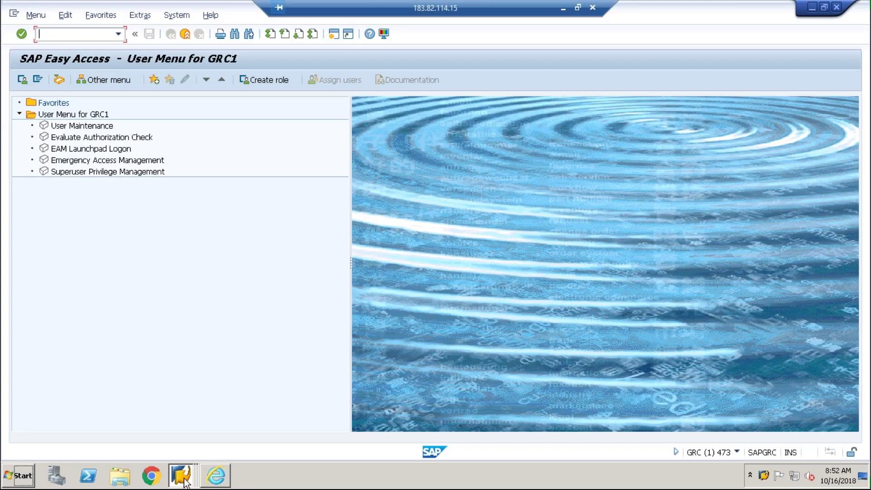
click(185, 481)
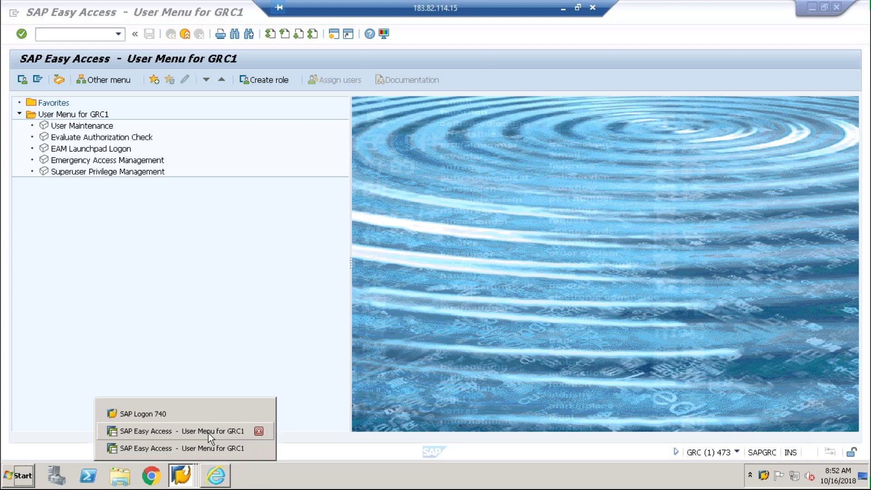
click(203, 432)
click(181, 476)
click(198, 451)
text(/NS)
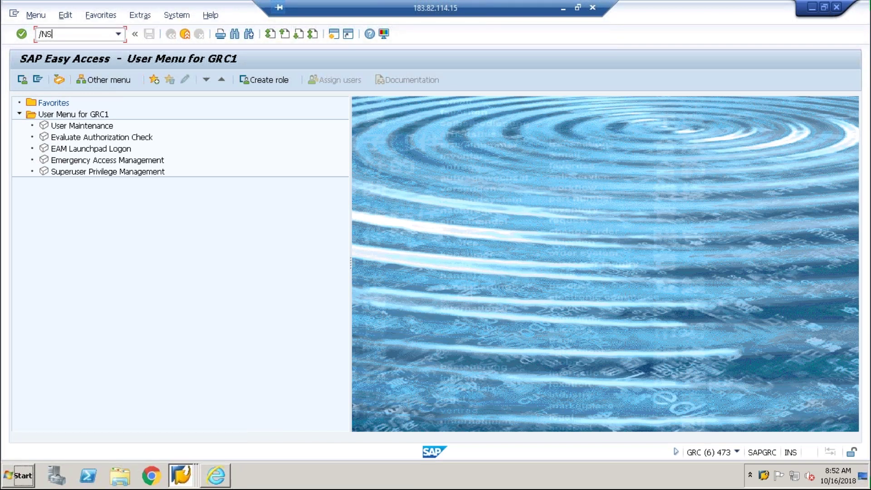
key(BackSpace)
text(GRAC_SPM_SYNC)
key(Return)
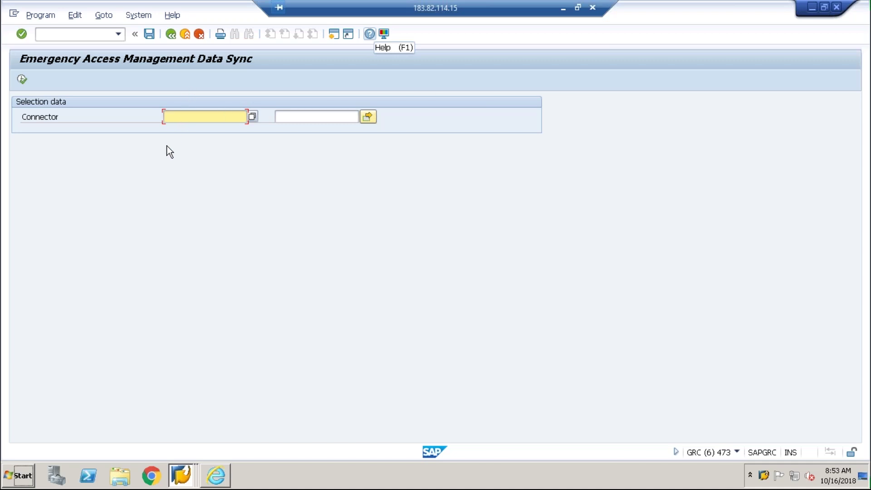
- Review the transaction history, rerun /nspro from it, and display the SAP Reference IMG
click(118, 34)
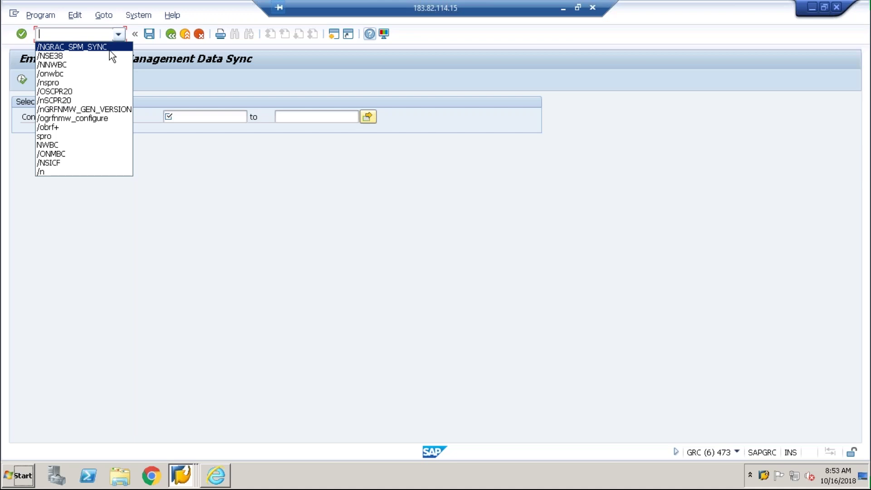
click(397, 227)
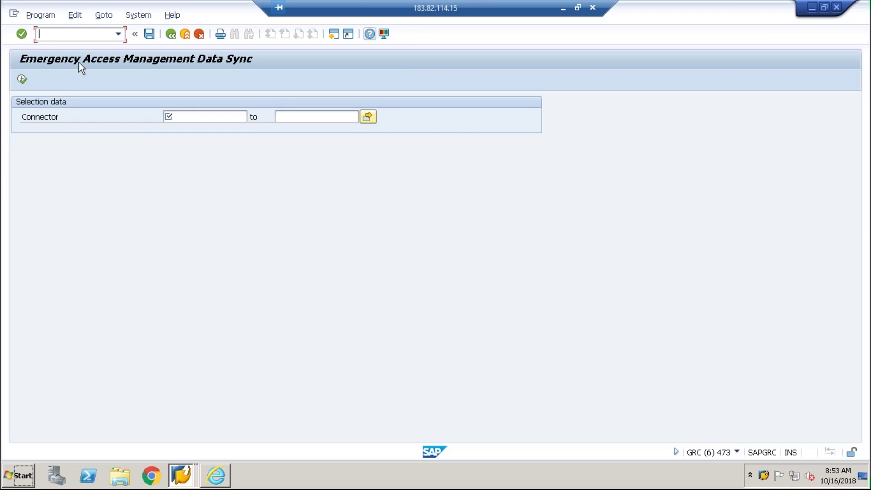
click(119, 34)
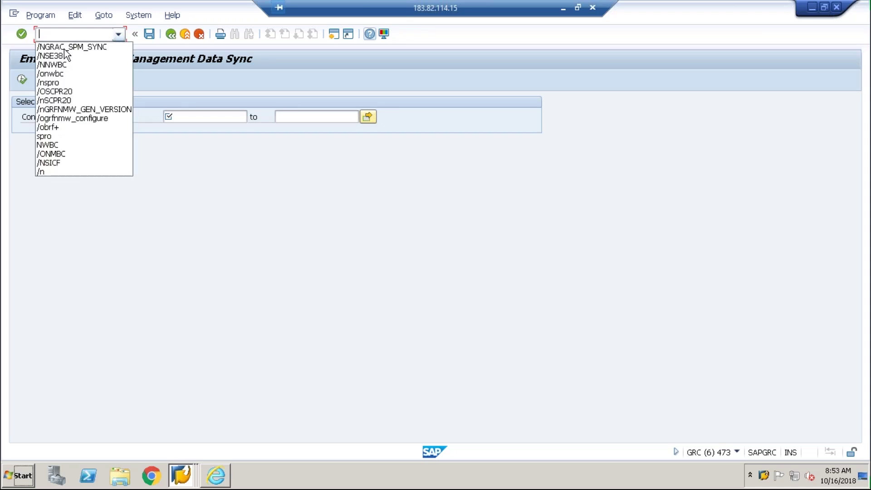
click(63, 83)
key(Return)
click(54, 81)
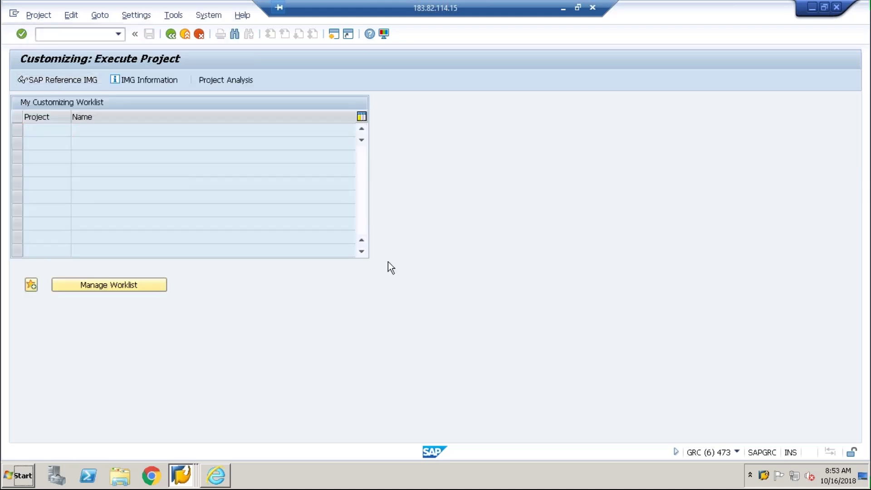
- Expand Governance, Risk and Compliance and its Access Control node in the IMG structure to show the Access Control activities
click(31, 195)
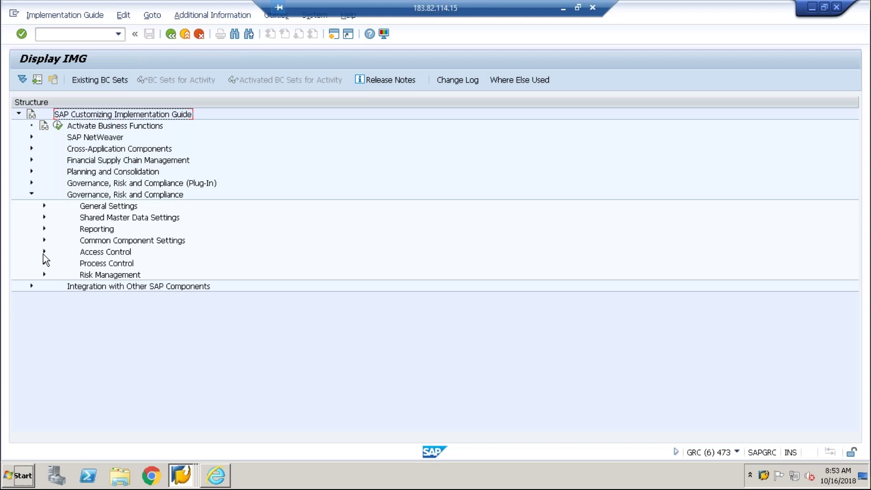
click(44, 252)
scroll(254, 338, down, 3)
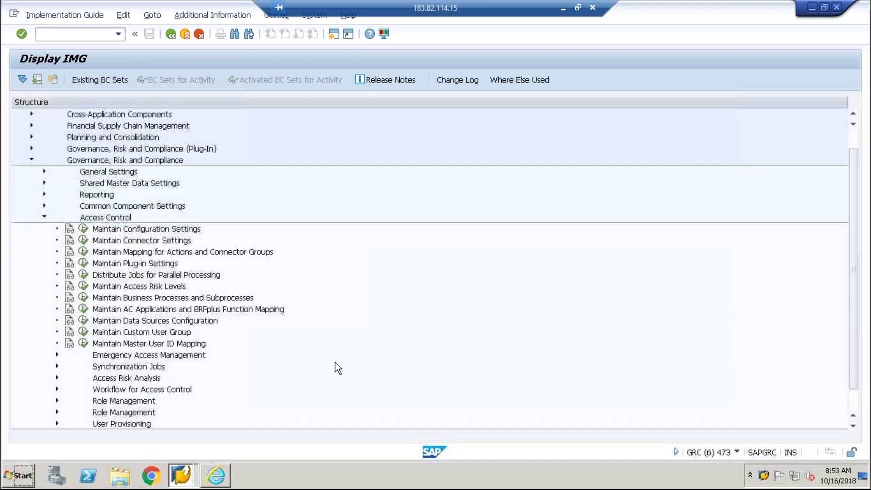
scroll(233, 352, down, 2)
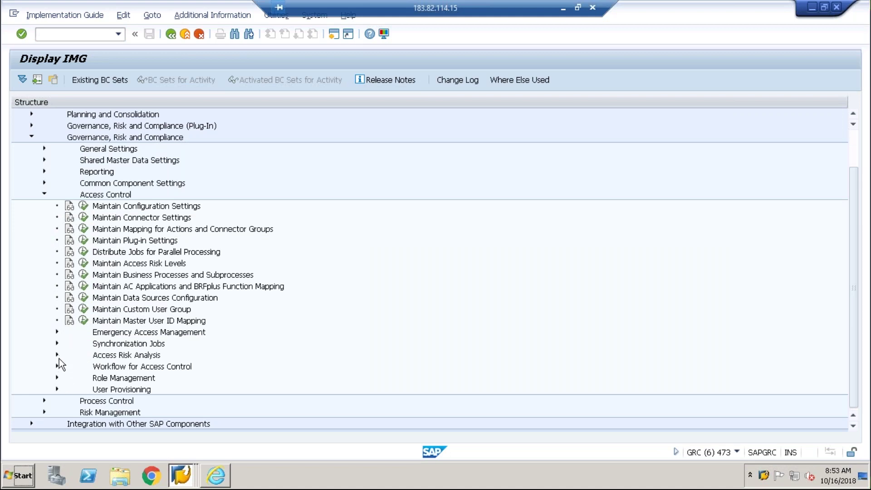
- Expand the Emergency Access Management and Synchronization Jobs nodes under Access Control to show their activities
click(58, 333)
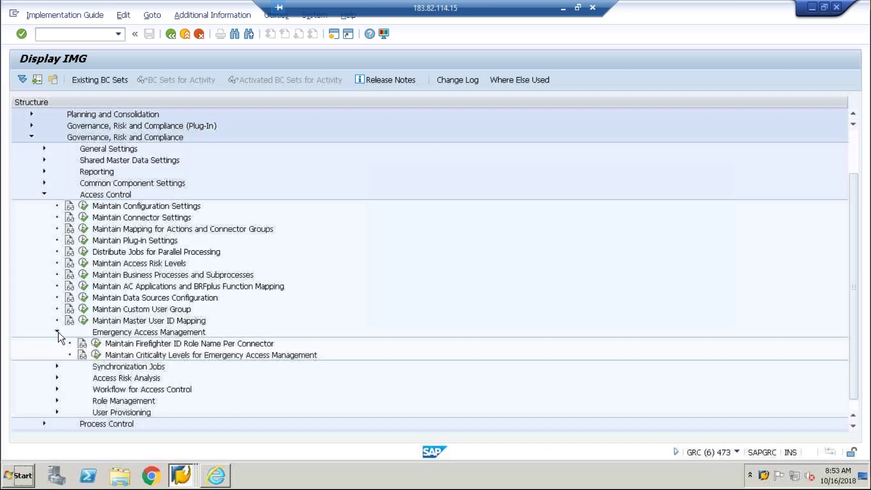
click(56, 367)
scroll(311, 347, down, 1)
scroll(310, 348, down, 3)
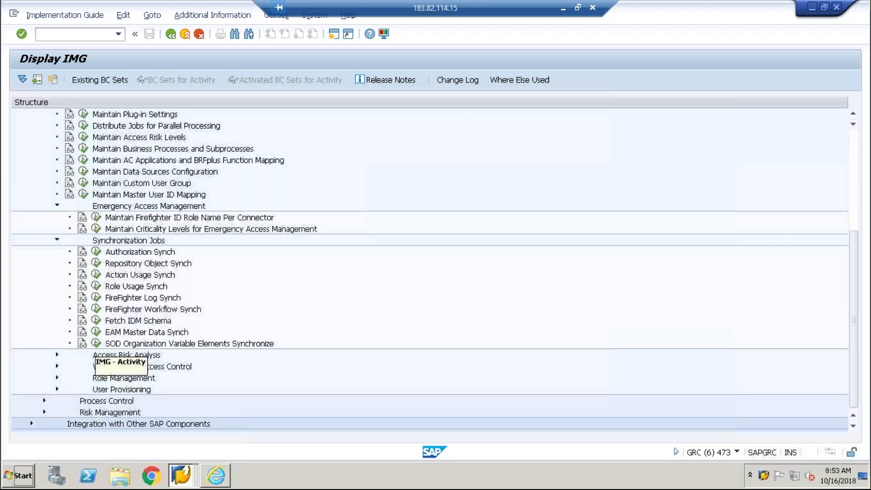
- View the selection screens of EAM Master Data Synch and SOD Organization Variable Elements Synchronize, returning to the IMG structure after each
click(96, 332)
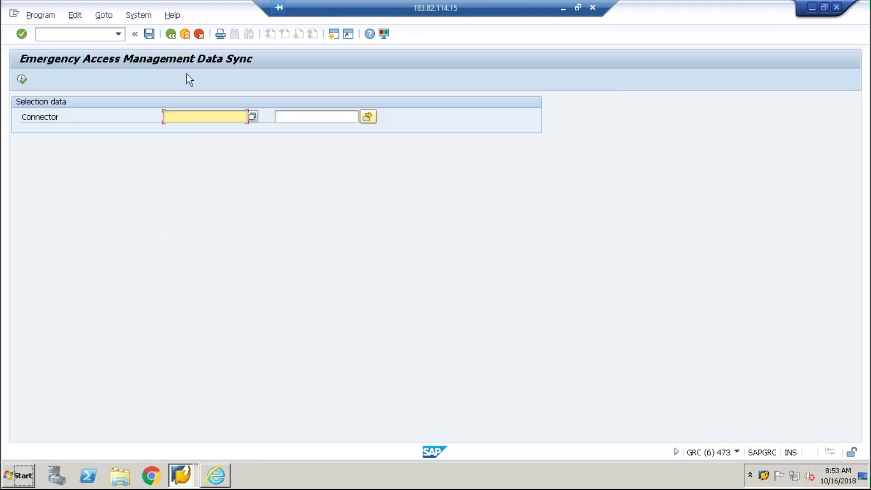
click(175, 35)
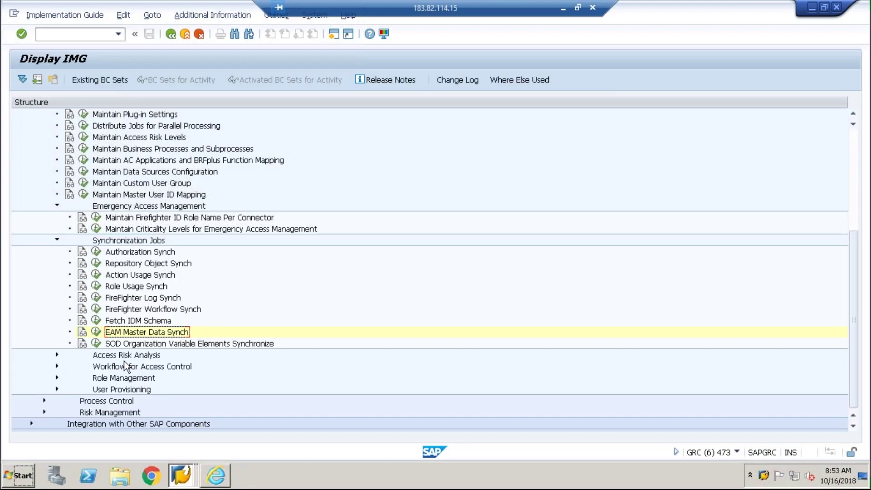
click(96, 343)
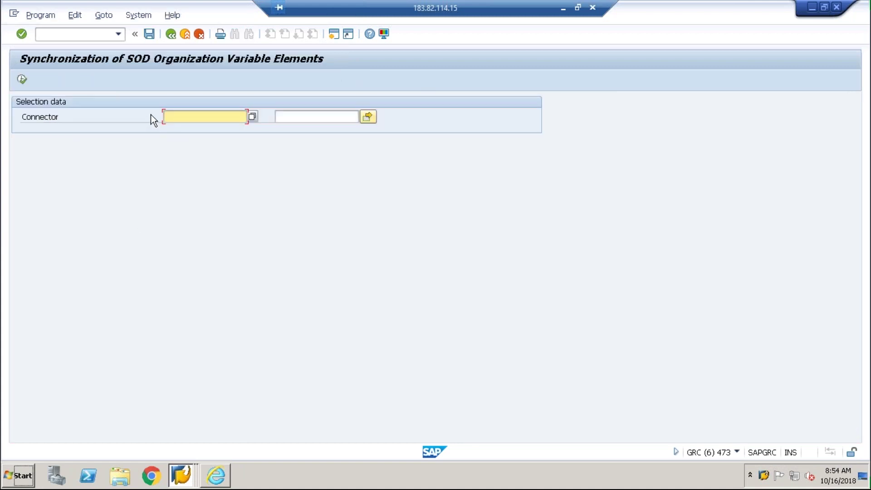
click(171, 34)
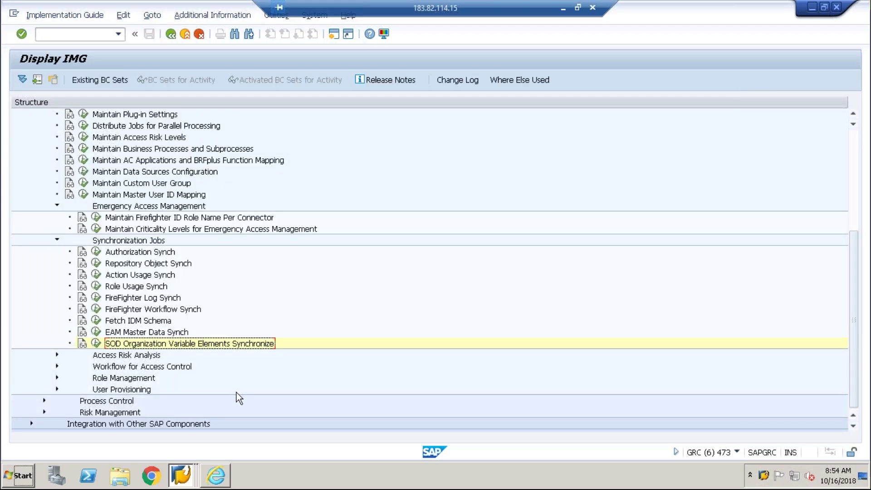
- Expand Access Risk Analysis and its SoD Rules node and review the rule activities listed there
click(56, 356)
scroll(174, 367, down, 3)
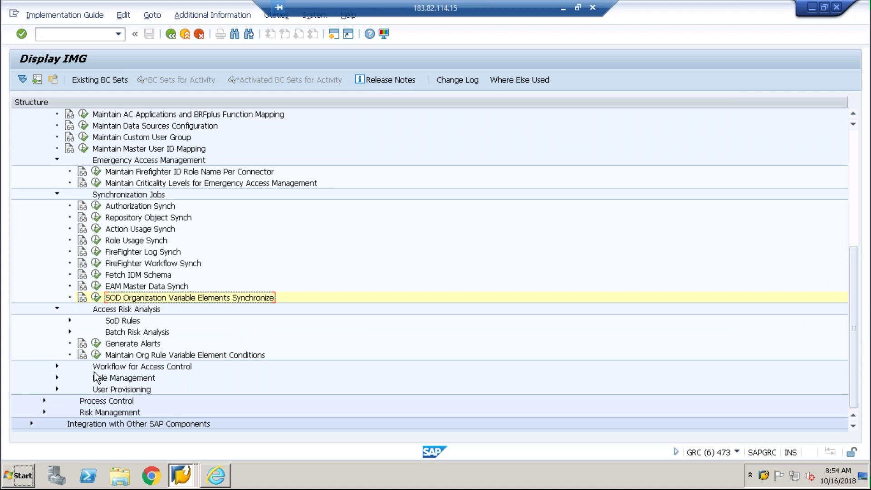
click(69, 322)
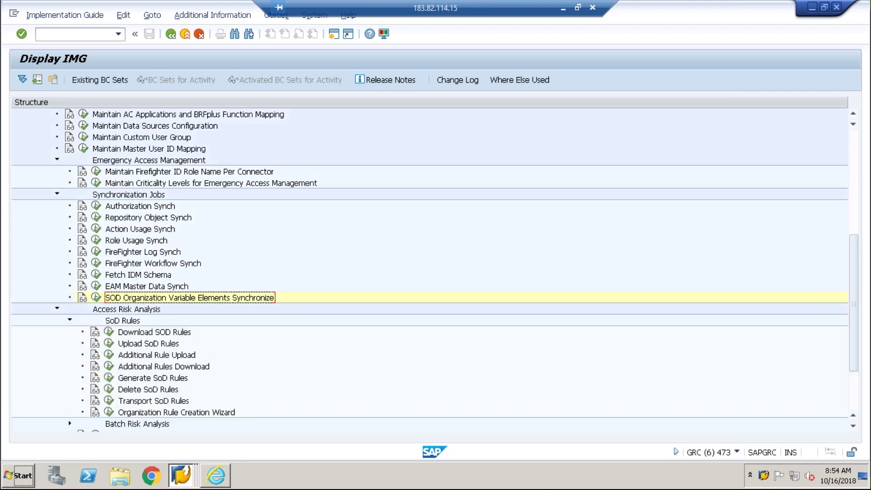
scroll(141, 382, down, 1)
scroll(141, 382, down, 2)
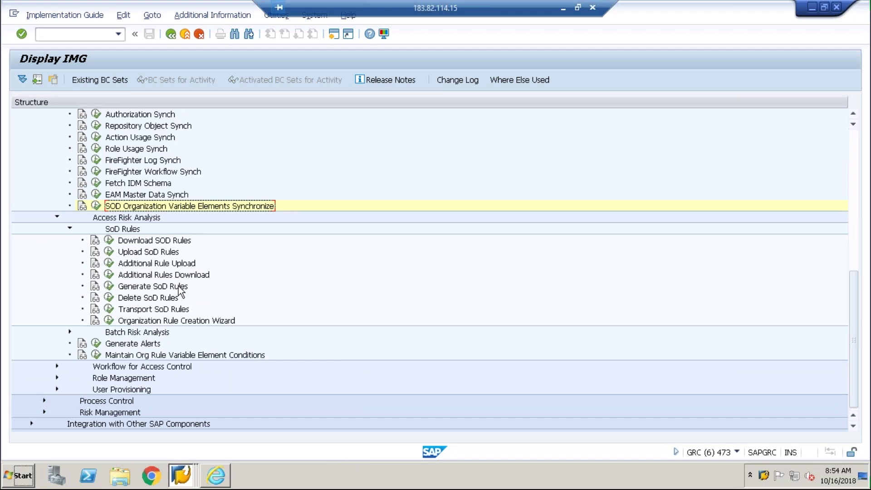
scroll(176, 290, up, 1)
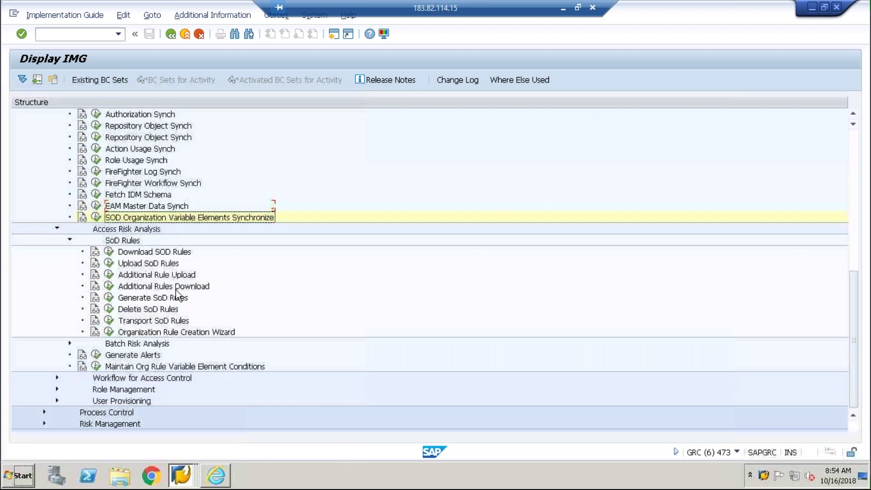
scroll(175, 290, up, 7)
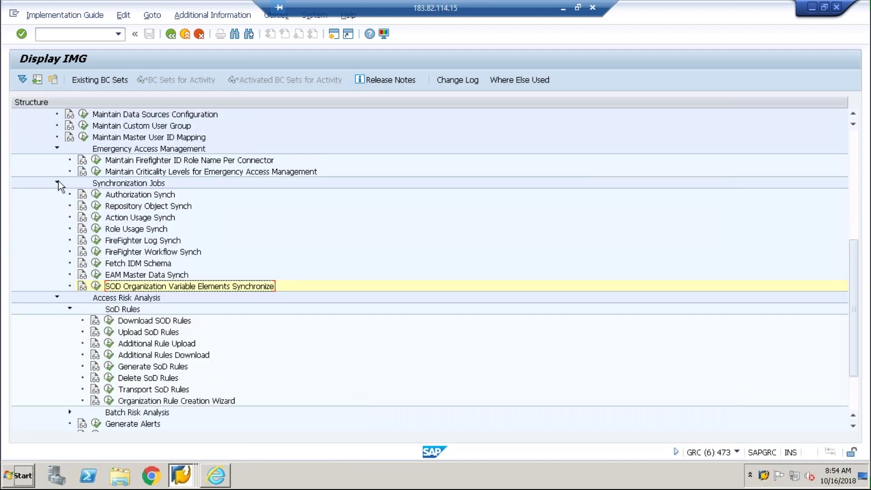
- Collapse Synchronization Jobs, Emergency Access Management and SoD Rules, and expand the Batch Risk Analysis node
click(57, 183)
click(57, 172)
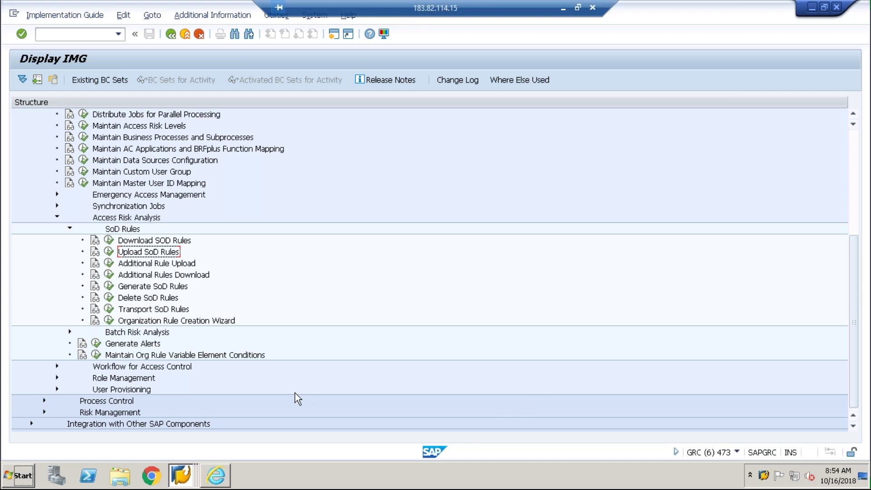
click(70, 229)
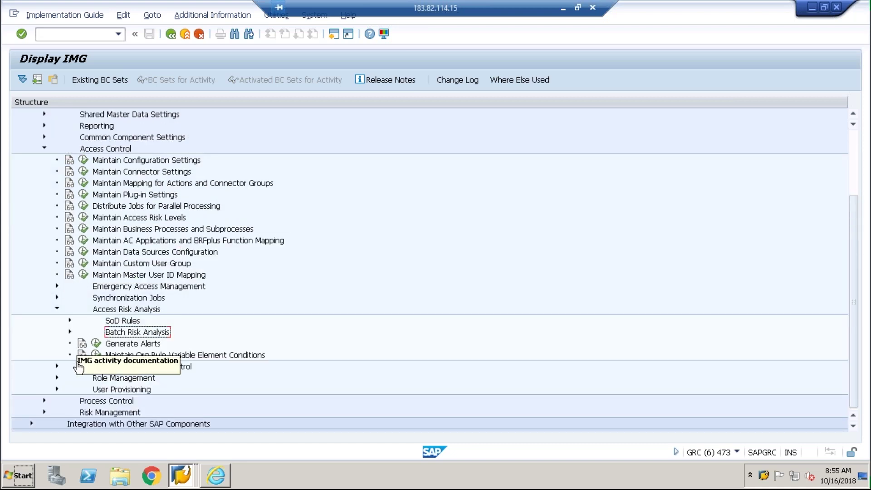
click(71, 332)
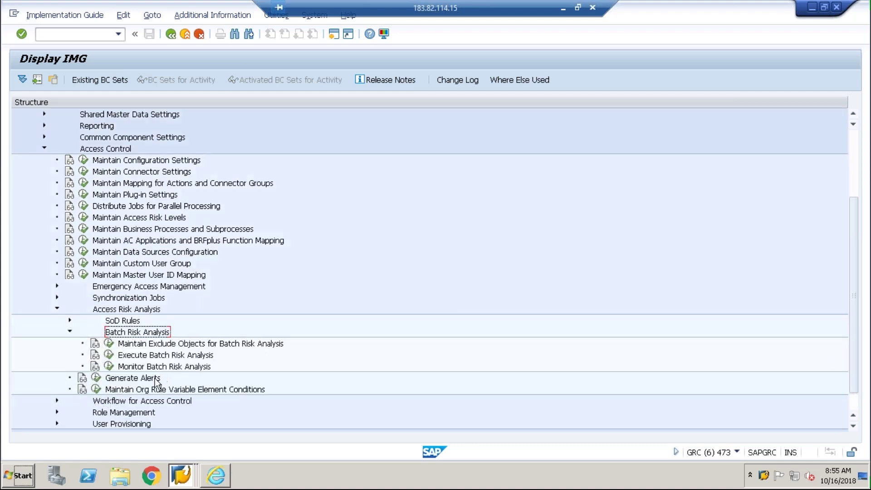
- Execute Maintain Exclude Objects for Batch Risk Analysis and widen the object type, object and system columns to show their full contents
click(109, 345)
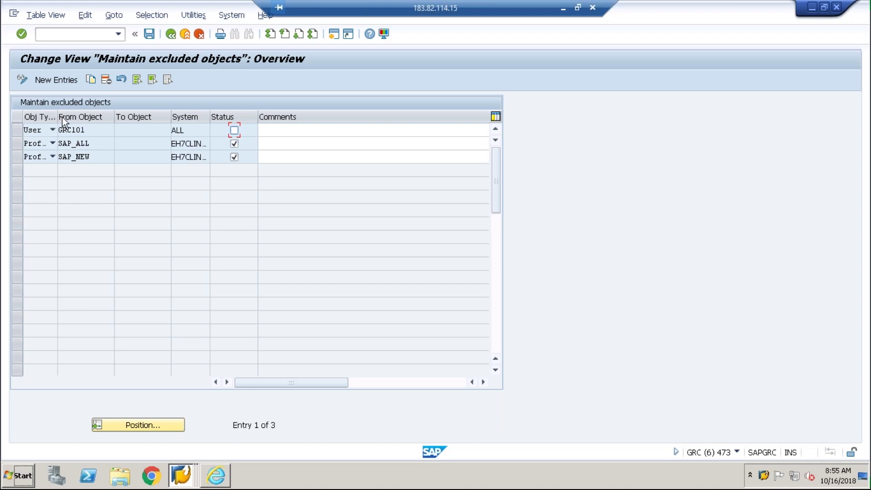
drag(57, 117, 104, 117)
drag(159, 119, 172, 117)
drag(268, 117, 327, 117)
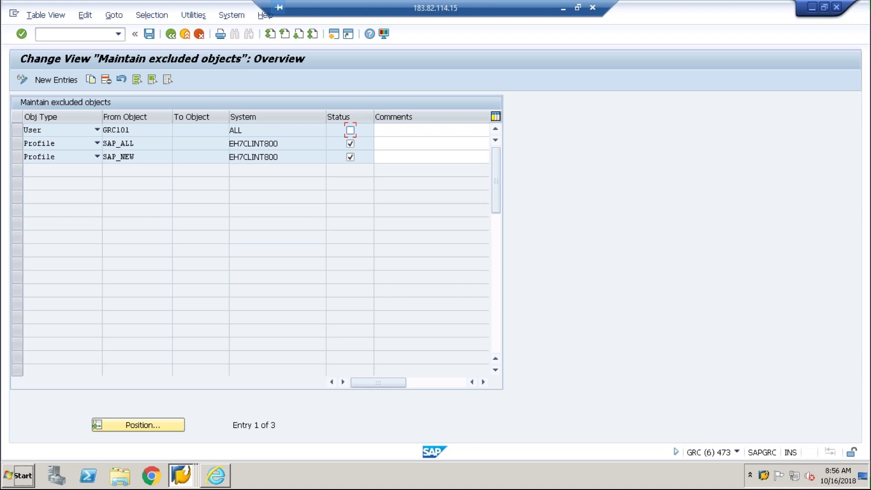
- Examine the available object types and the existing user and profile entries in the excluded objects table, keeping User for GRC101
click(97, 157)
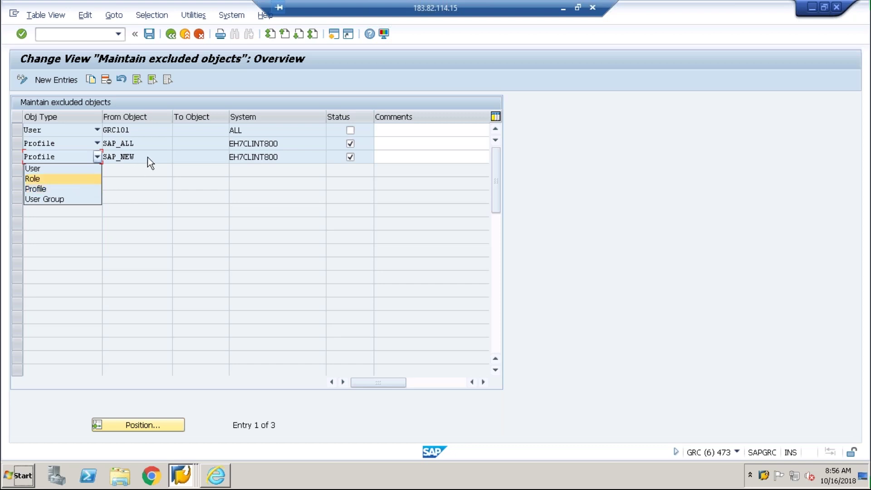
key(Escape)
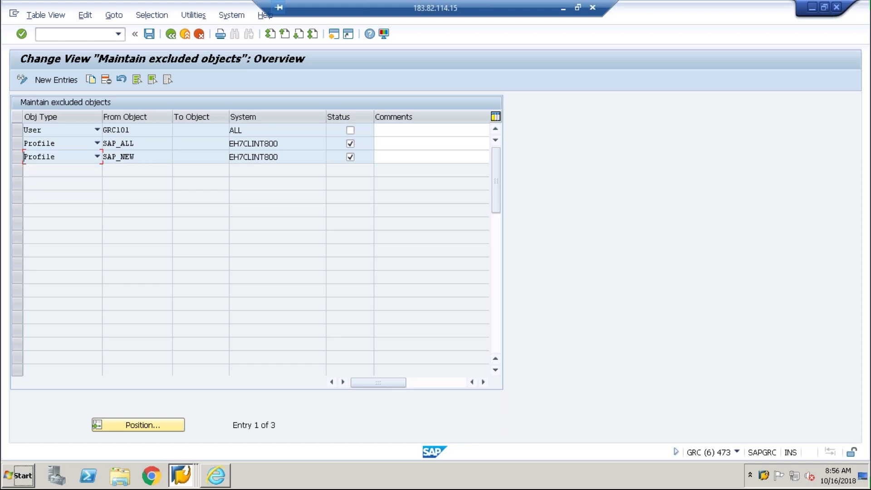
click(152, 146)
key(Up)
click(96, 131)
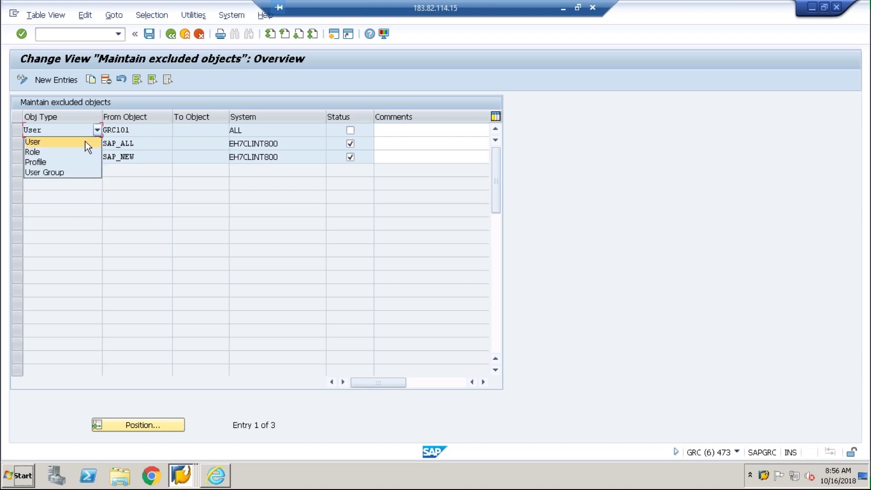
click(86, 142)
drag(131, 131, 86, 141)
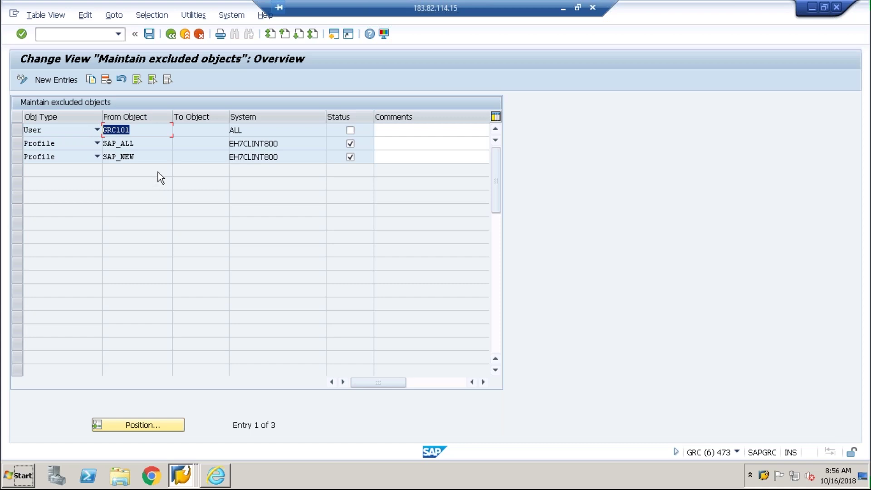
click(192, 157)
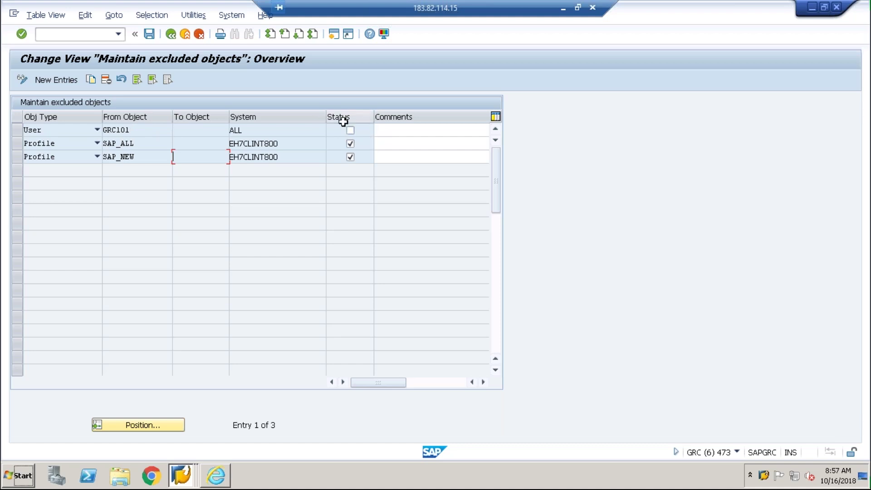
click(15, 133)
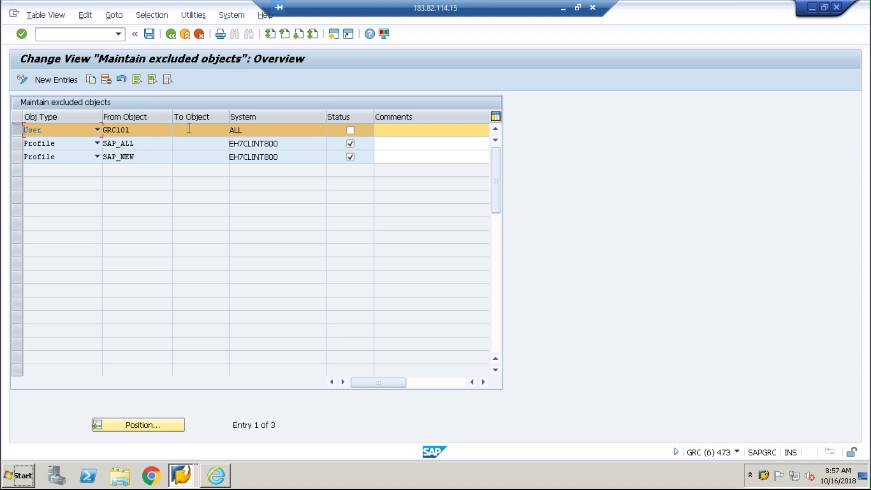
- Leave the excluded objects view, switch to SAP Business Client in Internet Explorer, and open the Profile Level risk analysis
click(170, 35)
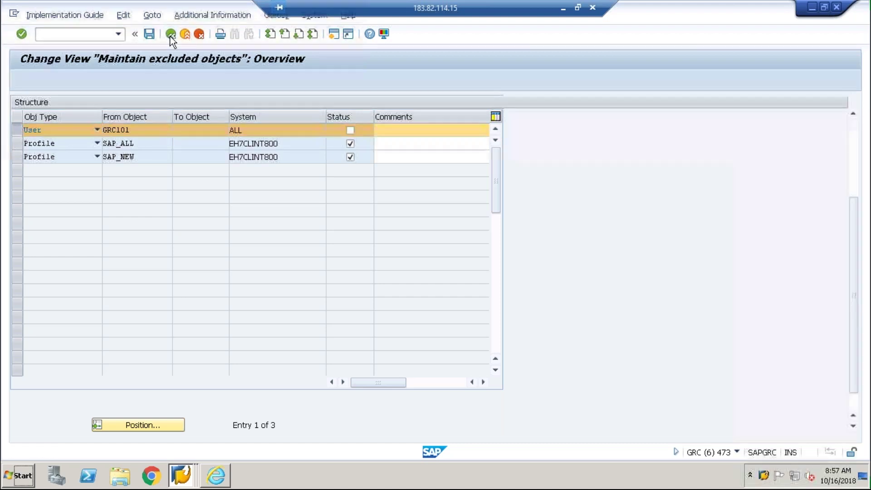
click(216, 475)
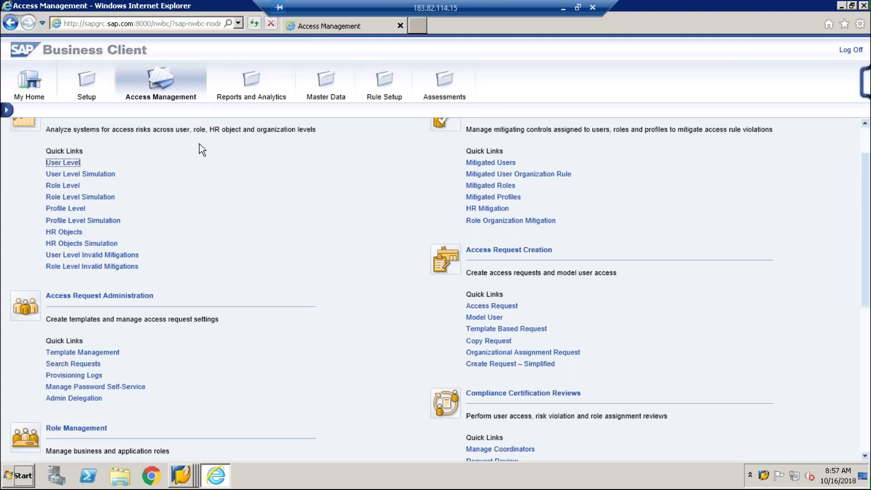
click(64, 210)
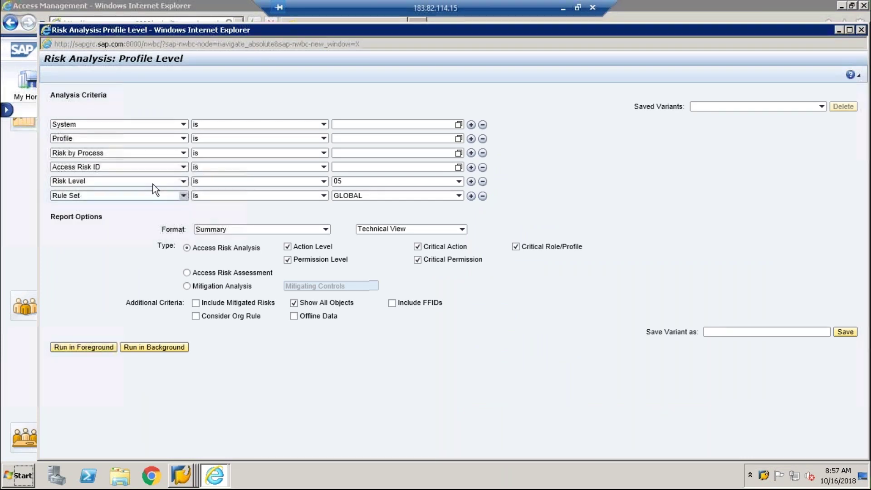
- Search for the profile SAP_ALL and select it as the Profile criterion of the risk analysis
click(459, 139)
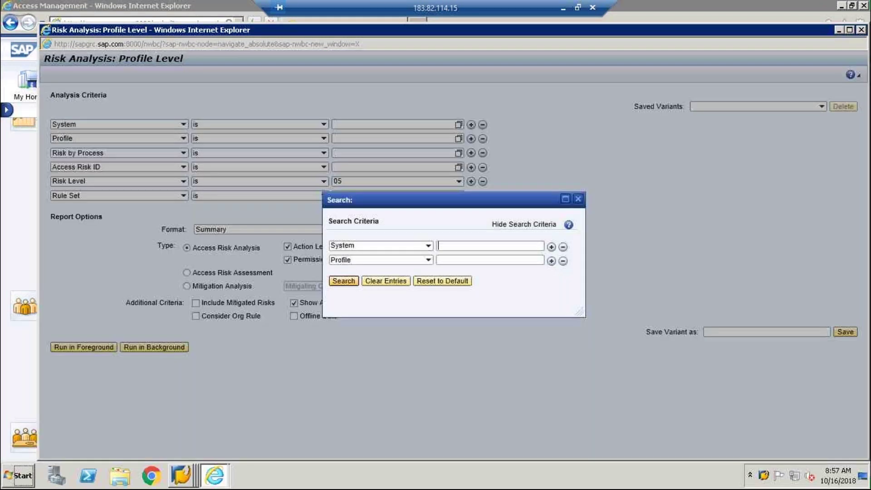
click(495, 260)
text(SAP_)
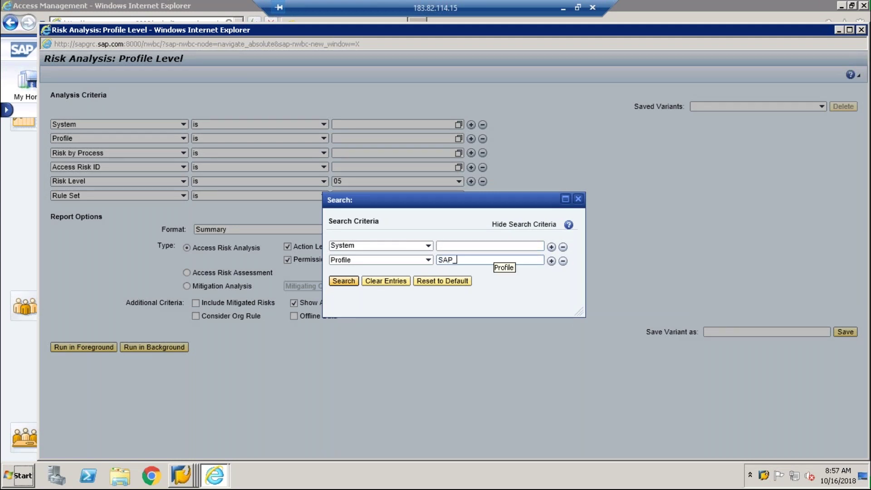
text(ALL)
click(343, 281)
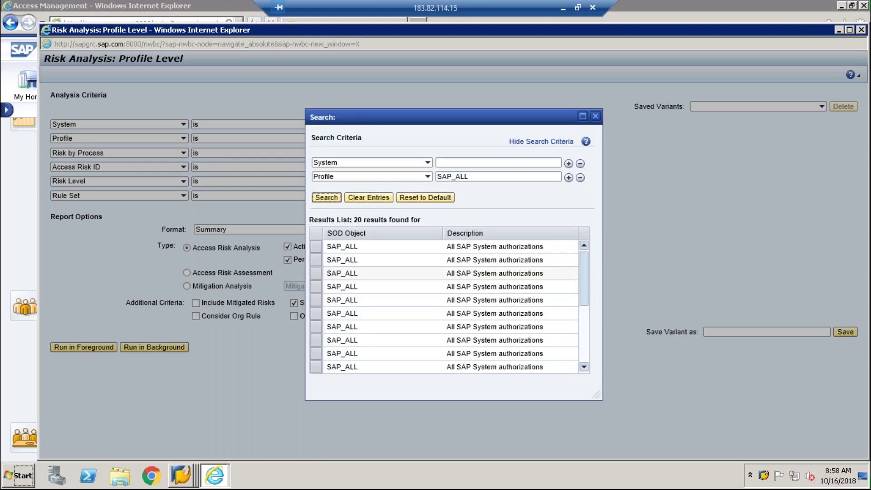
click(316, 247)
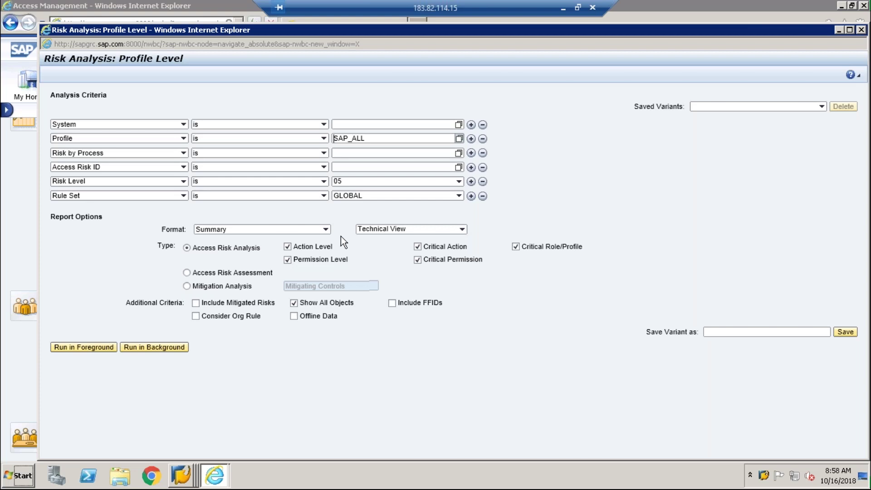
- Search all target connectors and select EH7CLINT800 as the System criterion of the risk analysis
click(383, 125)
click(459, 125)
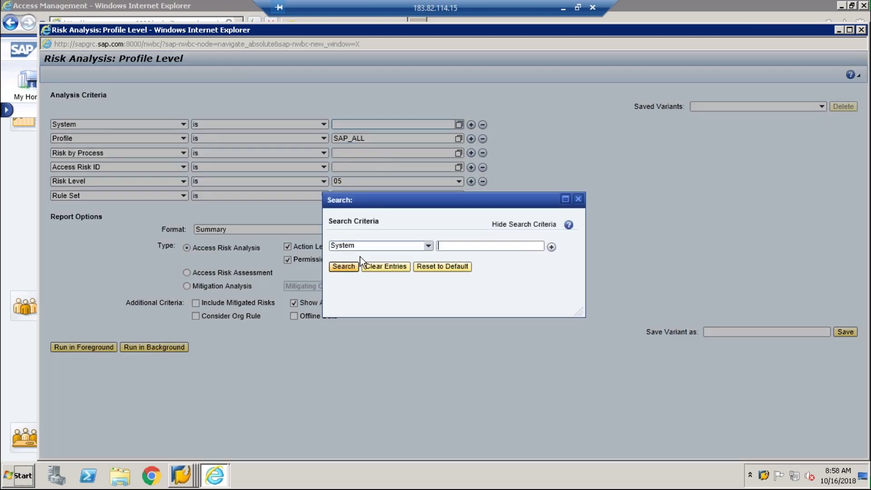
click(344, 267)
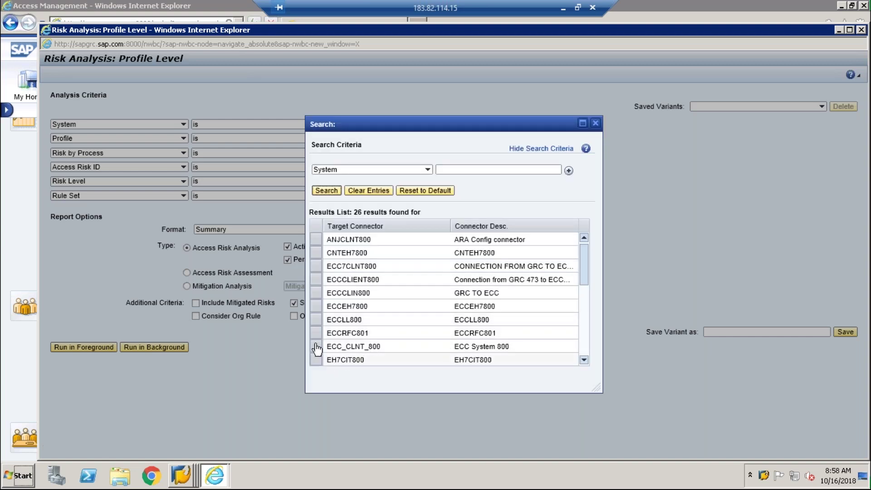
click(587, 361)
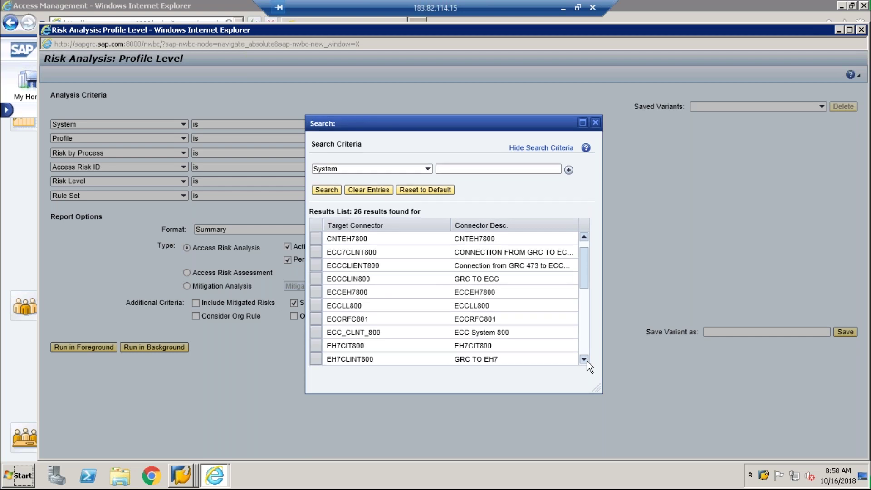
click(587, 361)
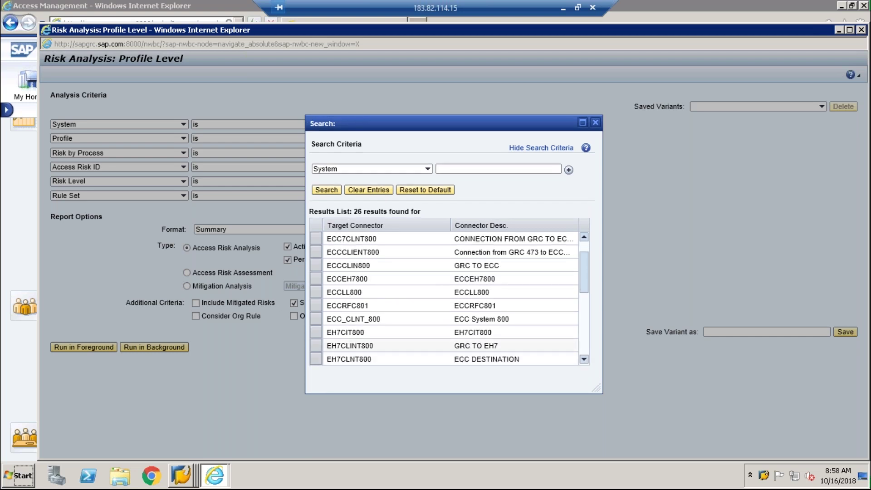
click(317, 345)
- Search all target connectors again without a filter, close the search, and clear the System criterion of the risk analysis
click(459, 125)
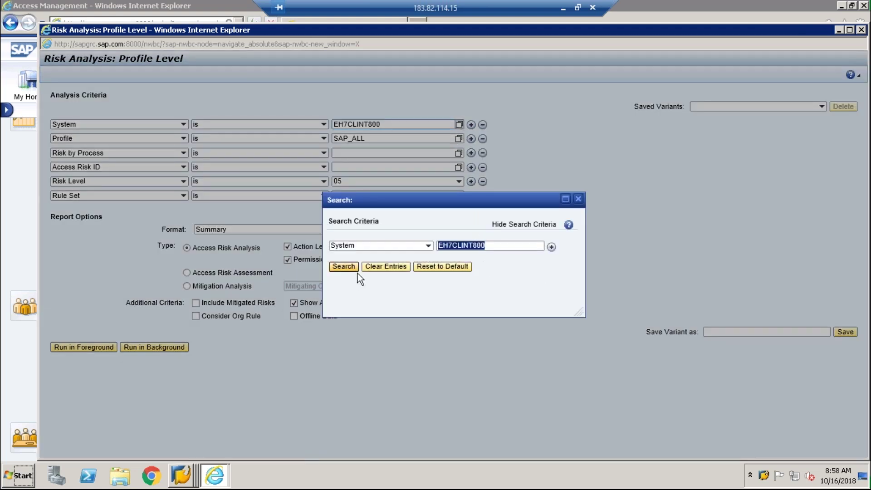
click(442, 267)
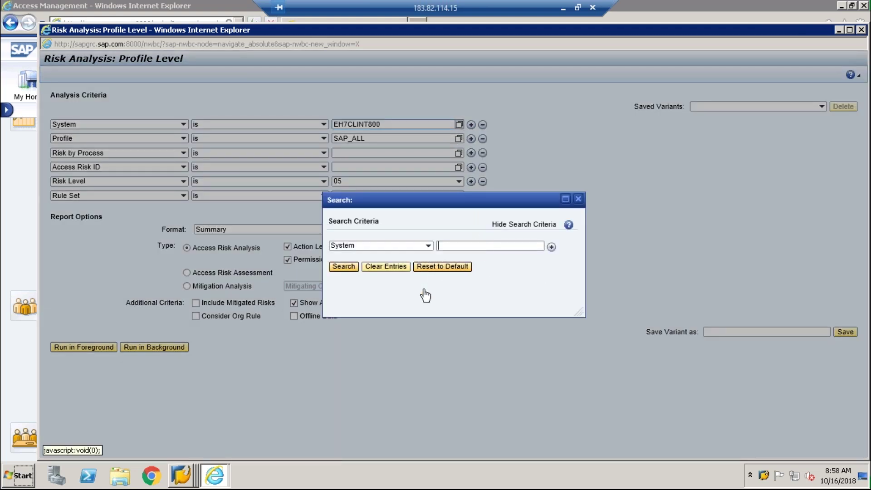
click(354, 272)
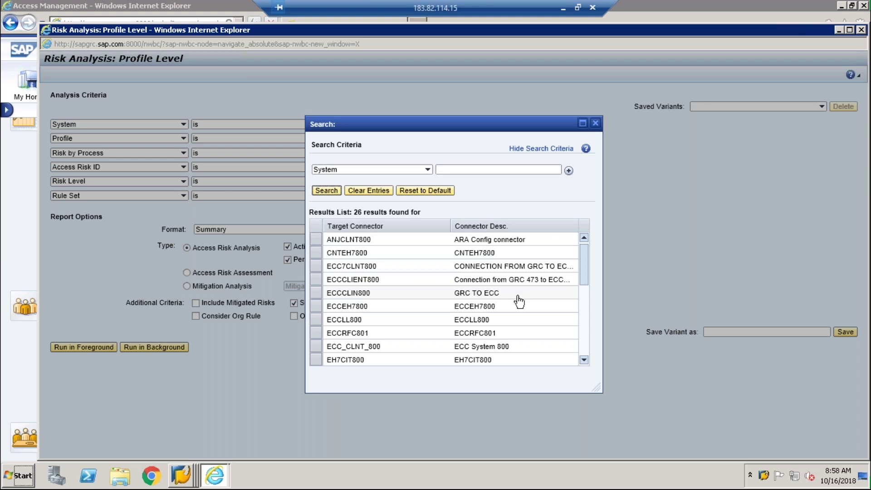
click(595, 123)
double_click(352, 124)
key(BackSpace)
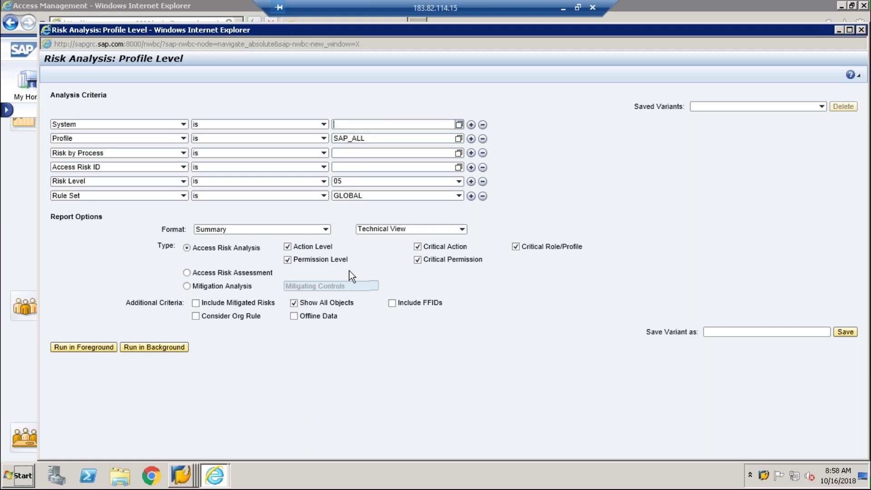
- Switch to the SAP GUI IMG, open Maintain Exclude Objects for Batch Risk Analysis, and check the system of the SAP_ALL profile entry
click(180, 472)
click(182, 437)
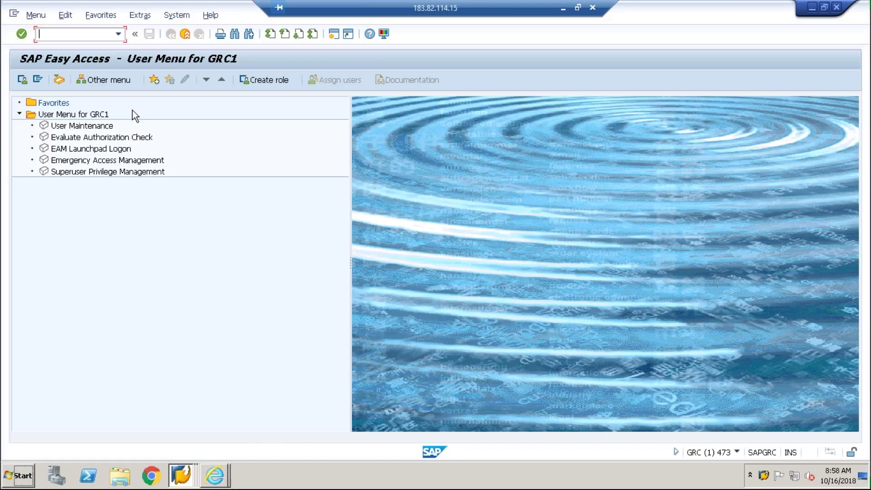
click(182, 475)
click(147, 452)
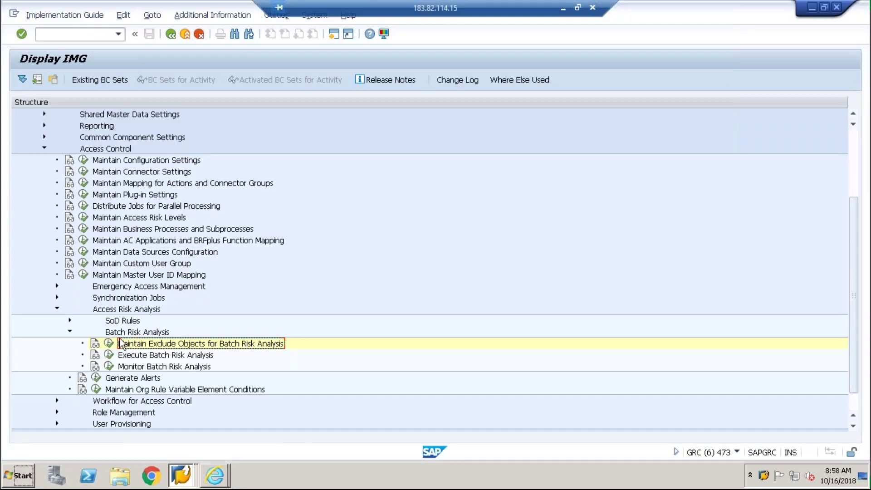
click(109, 344)
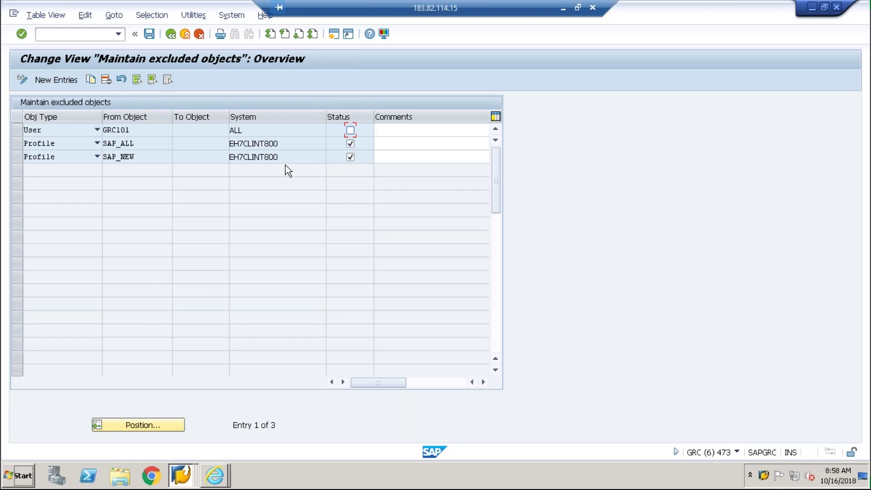
drag(291, 144, 229, 144)
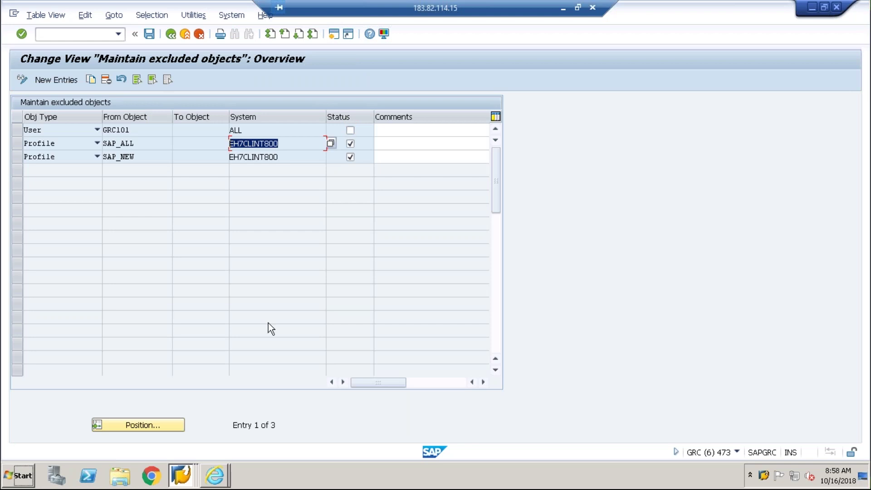
- Switch back to the Profile Level risk analysis in Internet Explorer and set the System criterion to EH7CLNT800
click(215, 476)
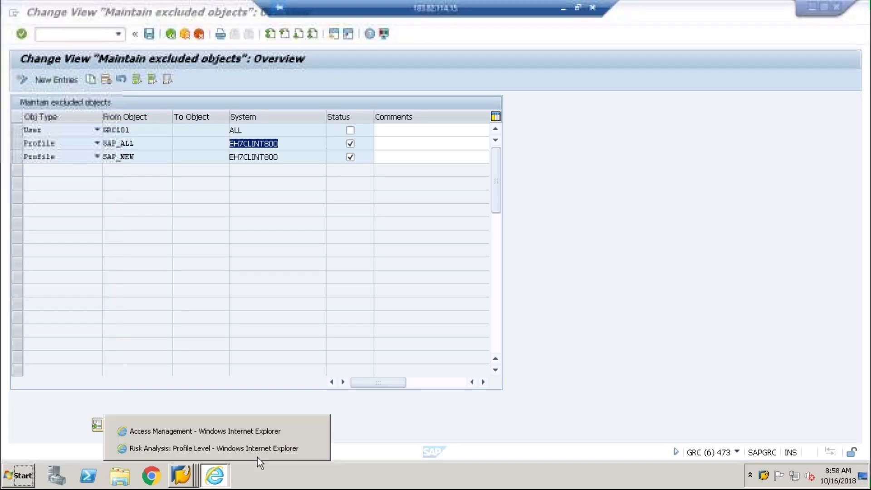
click(222, 430)
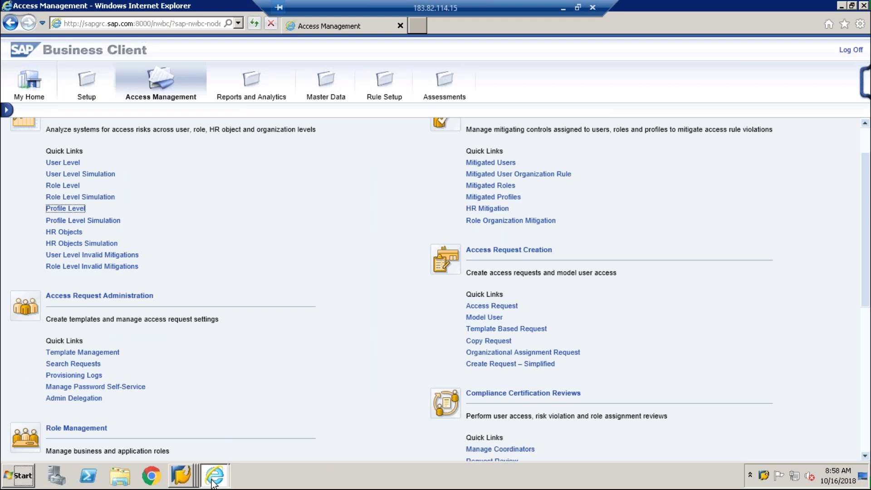
click(215, 476)
click(213, 449)
click(379, 127)
text(EH7CLNT800)
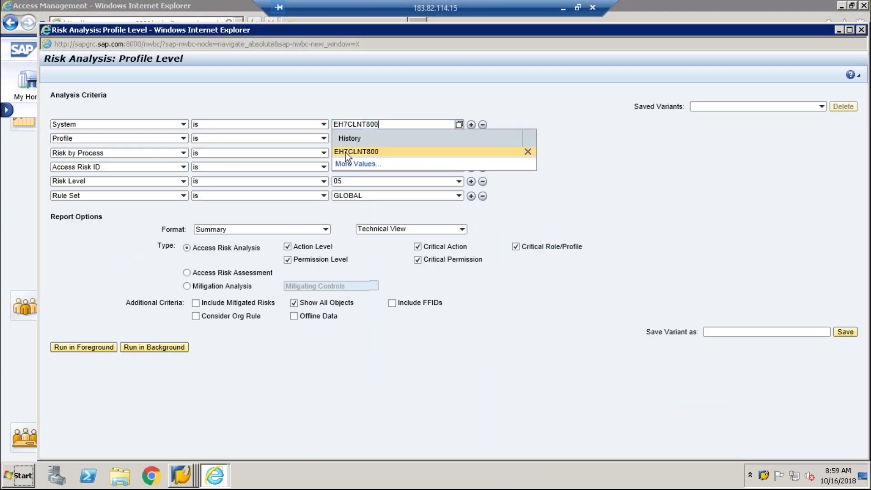
click(345, 151)
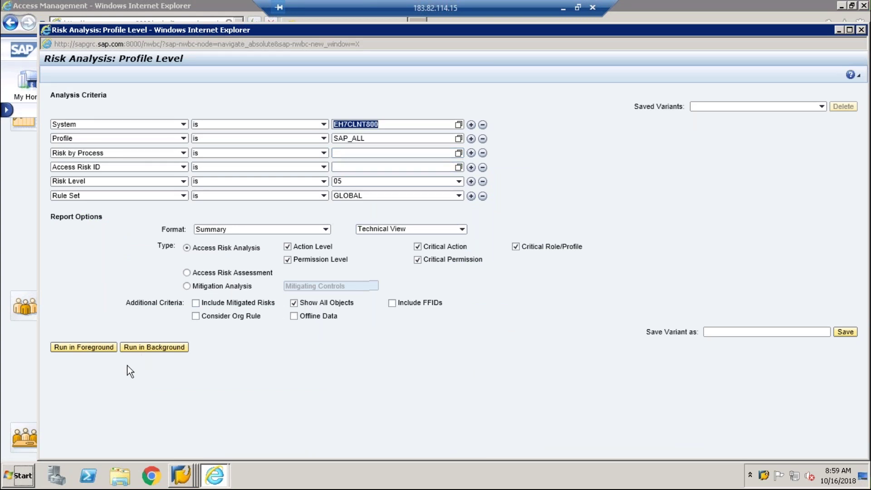
- Run the SAP_ALL profile risk analysis in the foreground, then close its results and the Profile Level risk analysis window
click(63, 349)
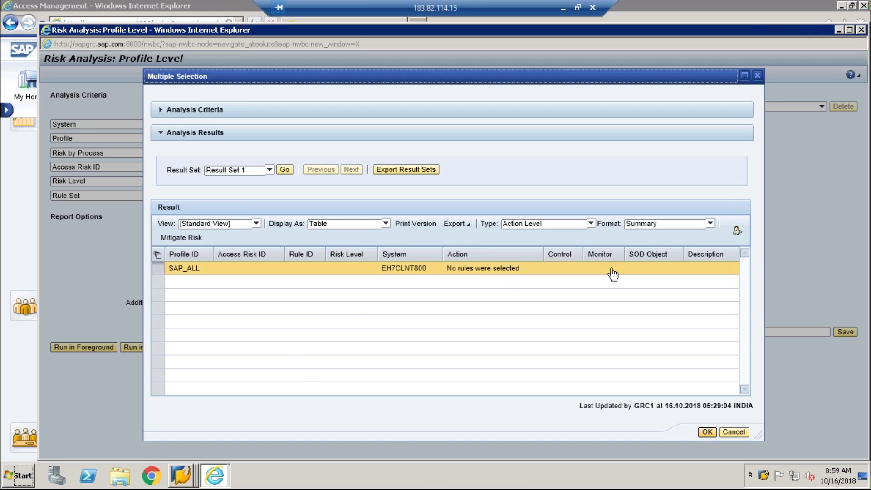
click(758, 75)
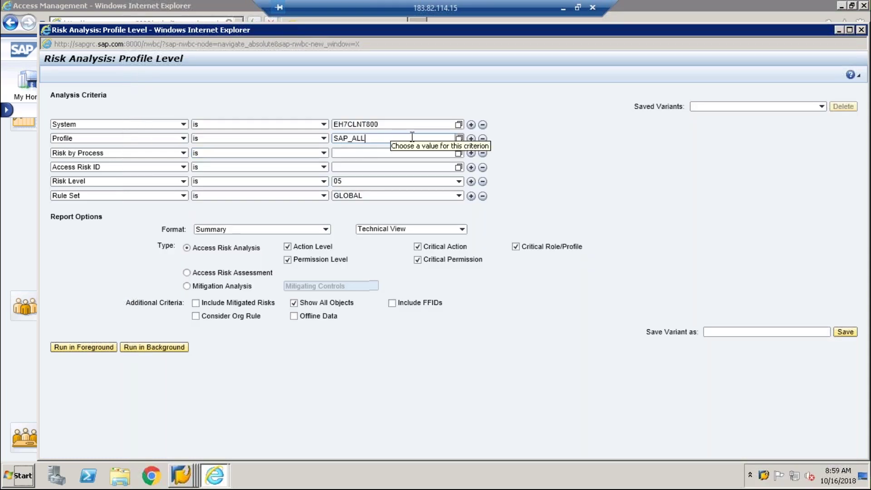
click(458, 141)
click(861, 29)
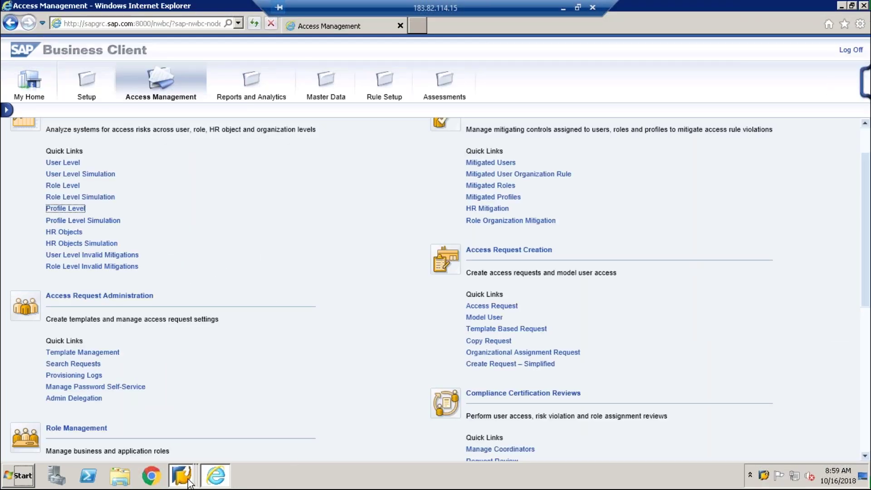
- Switch to the SAP GUI session with the excluded objects view and leave that view for the IMG structure
click(190, 484)
click(185, 452)
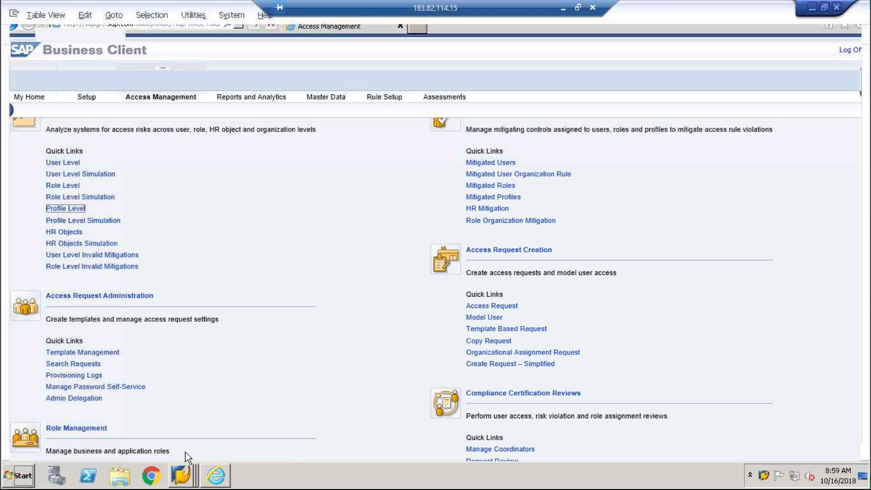
click(182, 475)
click(155, 433)
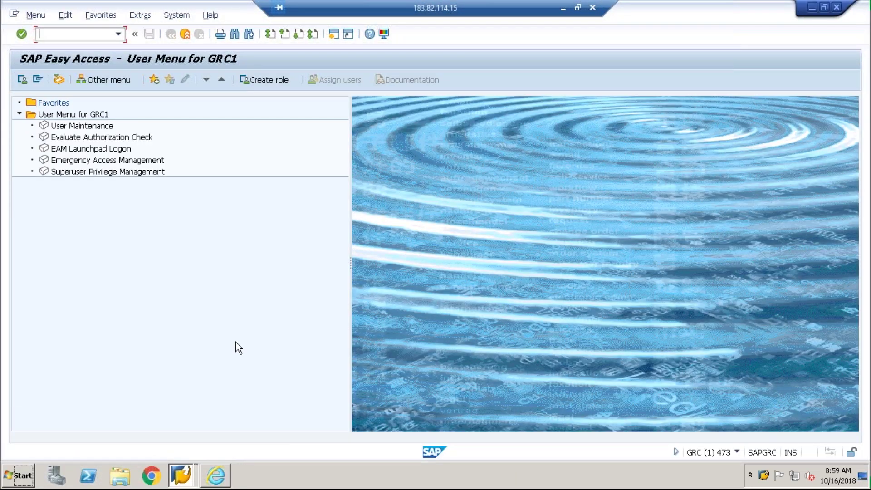
click(182, 475)
click(176, 449)
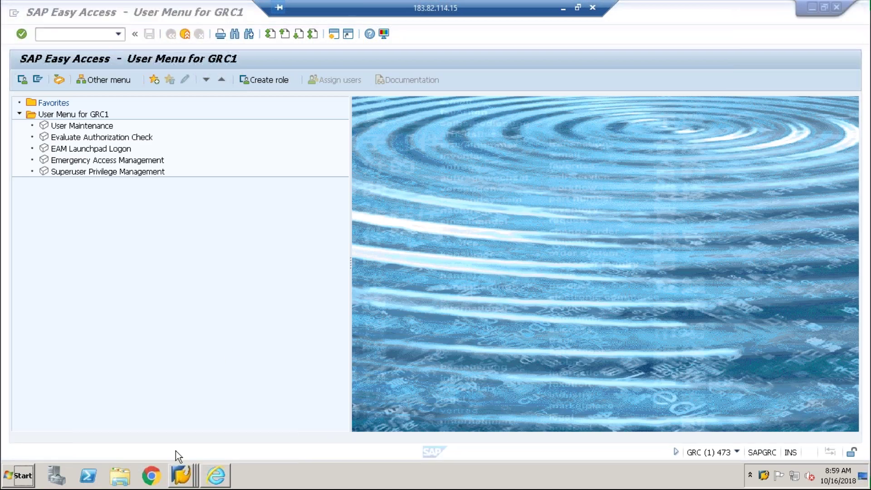
click(171, 35)
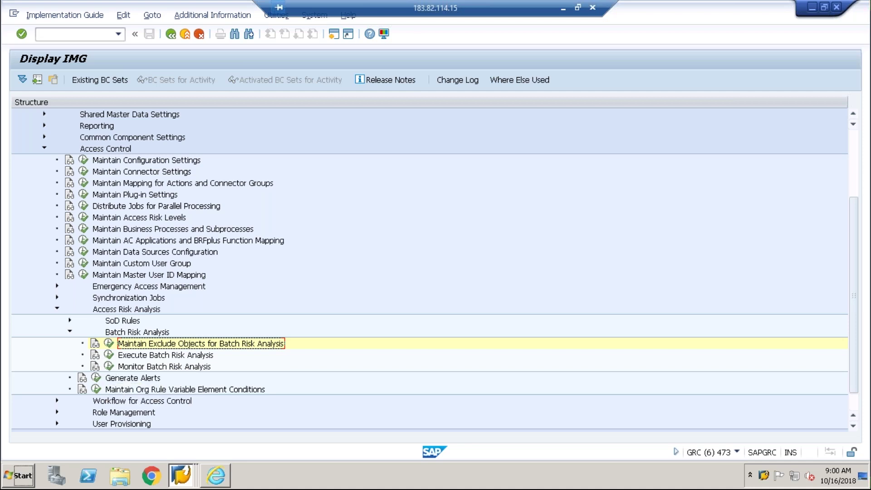
- Open Execute Batch Risk Analysis, try to execute it in the background, and select EH7CLINT800 as the System
click(109, 354)
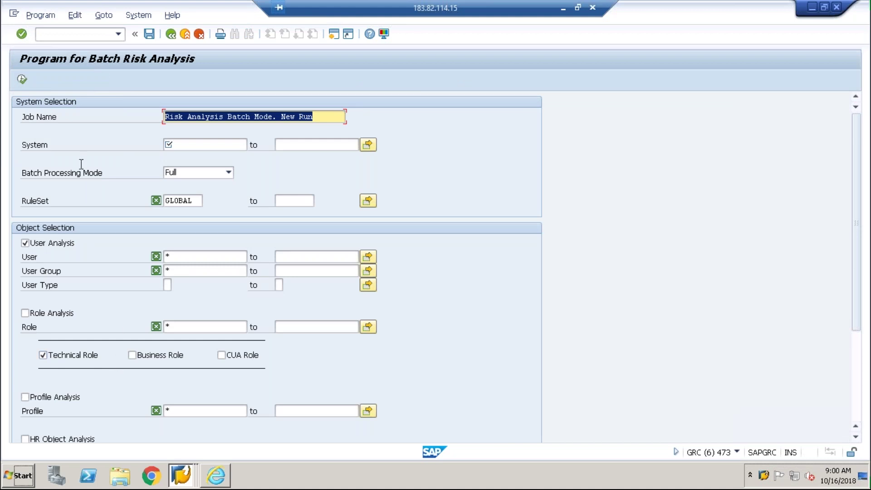
click(42, 16)
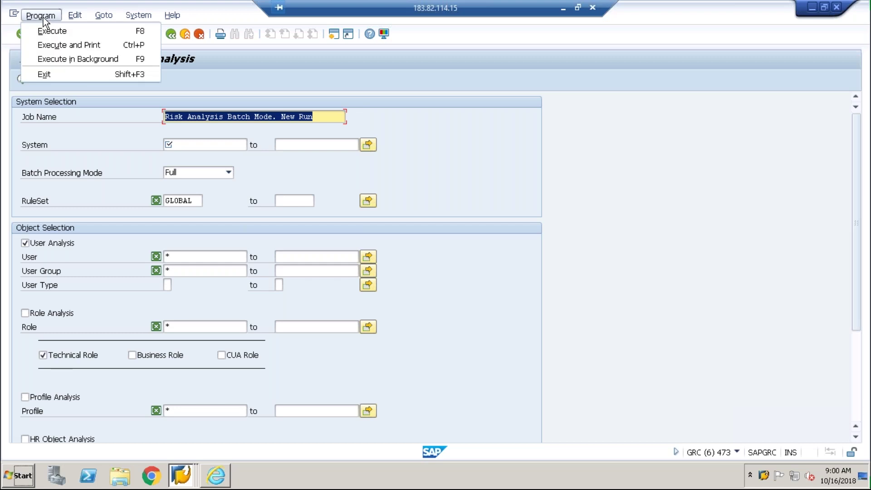
click(64, 58)
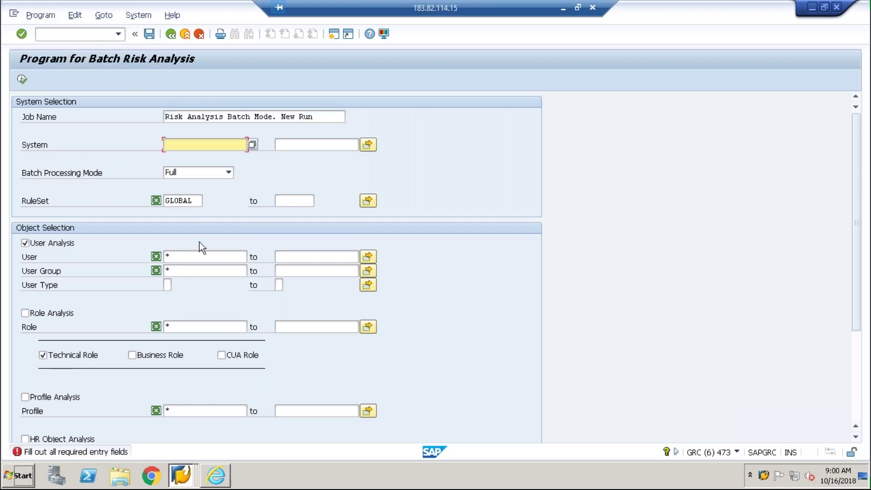
click(251, 144)
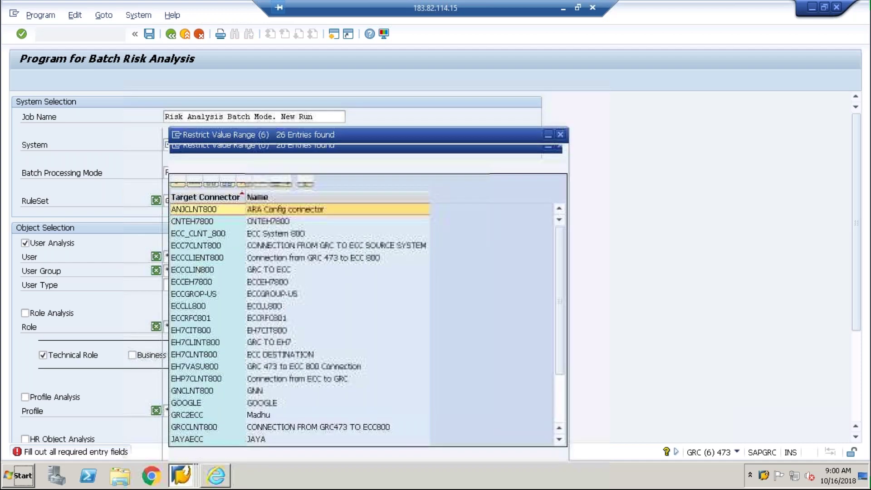
double_click(193, 342)
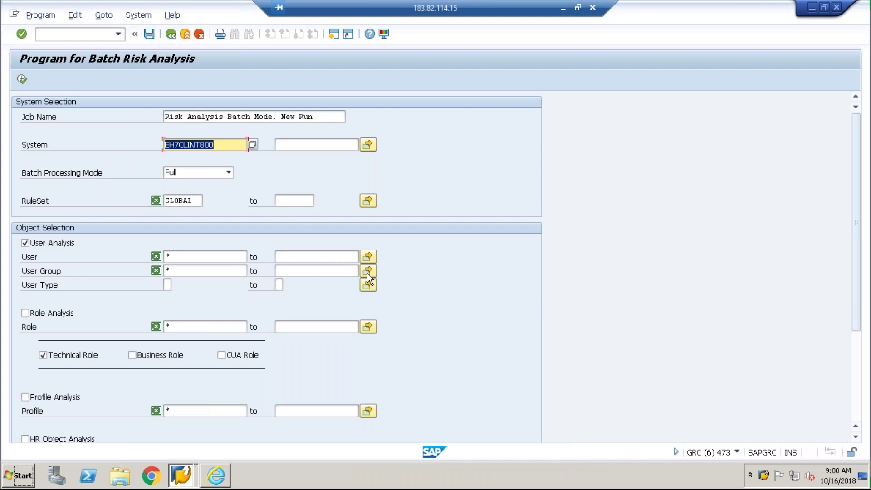
- Examine the object selection and risk analysis type options of the batch program, then leave it without running
scroll(389, 344, down, 2)
scroll(390, 344, down, 10)
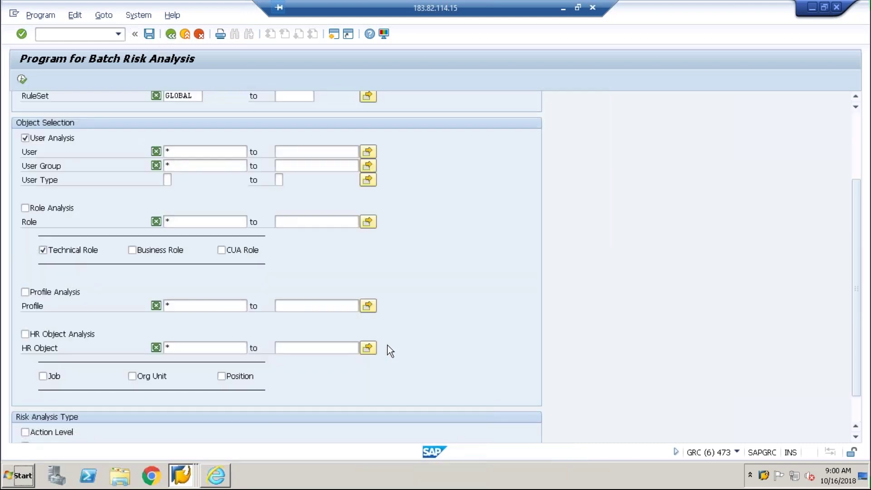
scroll(486, 373, up, 12)
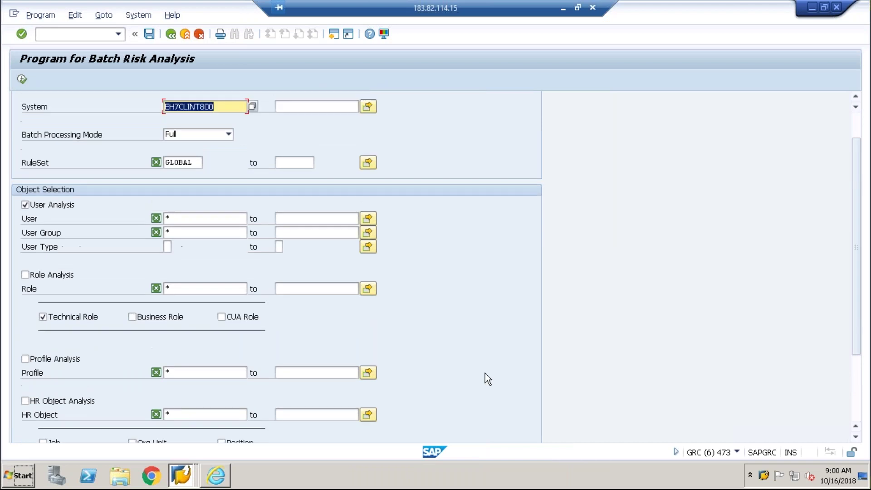
click(170, 34)
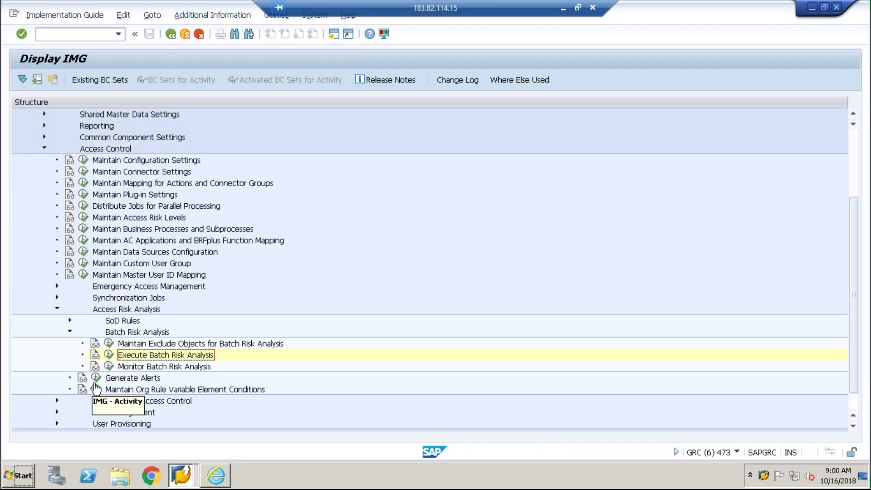
- Open Monitor Batch Risk Analysis to view its job selection fields, then return to the IMG and collapse the Batch Risk Analysis node
click(109, 366)
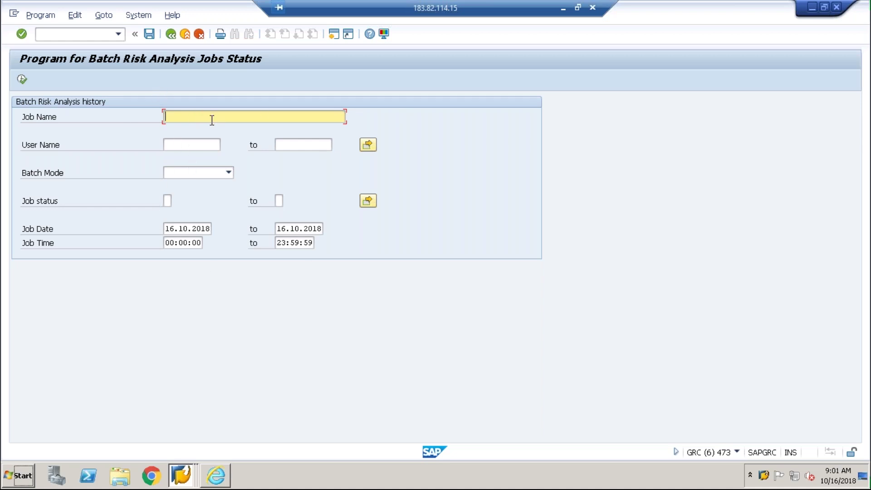
click(171, 36)
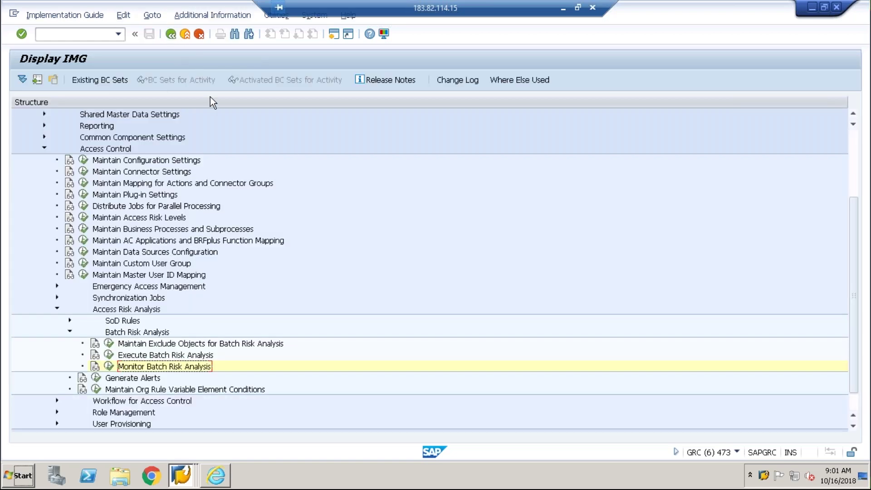
scroll(231, 412, down, 3)
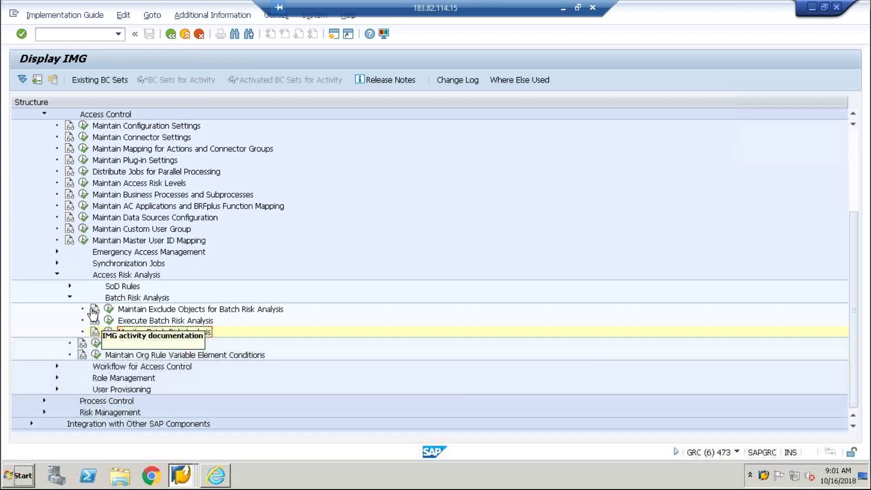
click(69, 296)
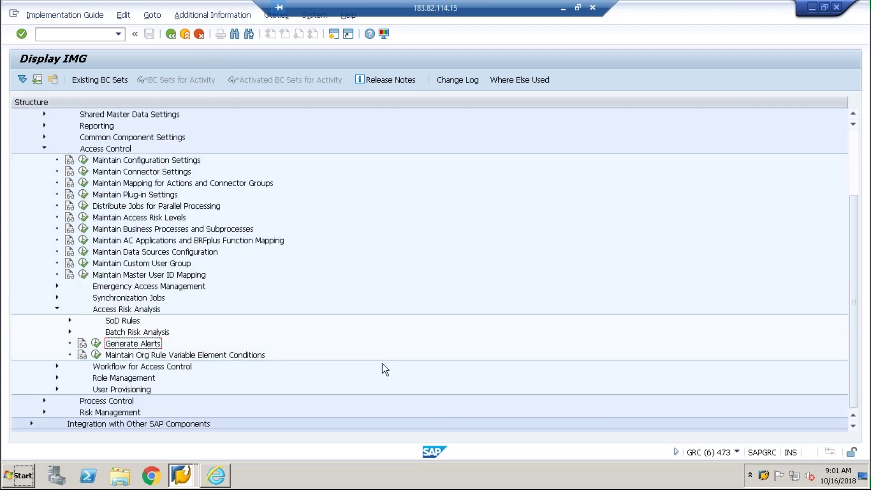